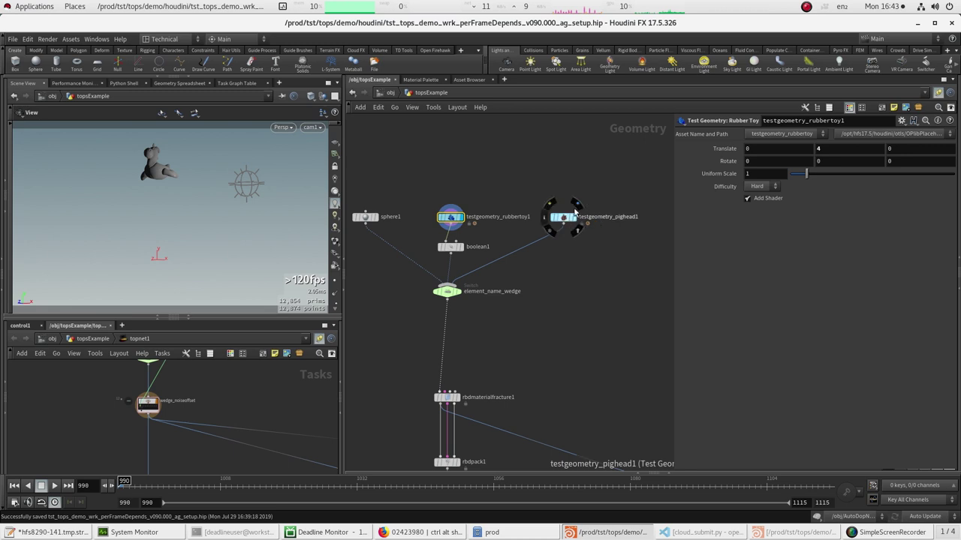
- Display the testgeometry_pighead1 geometry in the viewport
click(576, 203)
middle_drag(471, 171, 527, 136)
right_drag(527, 136, 516, 207)
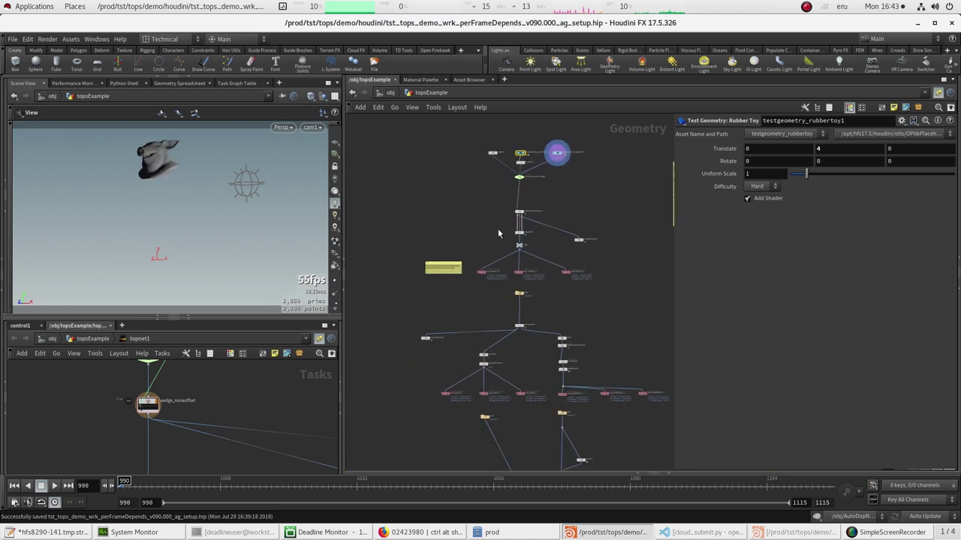
- Select the rop_static_2 output node and show its full evaluated Output File path in a widened parameter area
middle_drag(524, 184, 475, 178)
scroll(481, 233, up, 3)
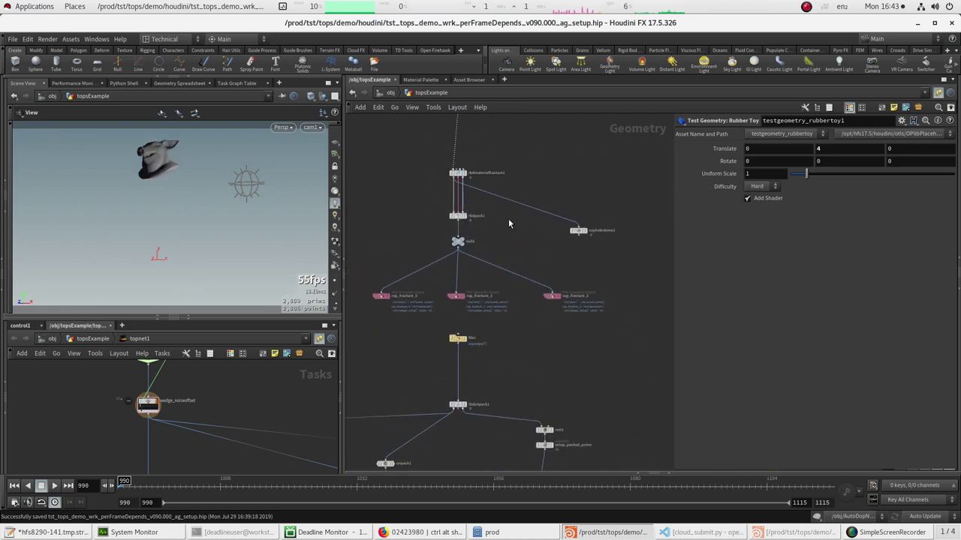
scroll(422, 279, down, 5)
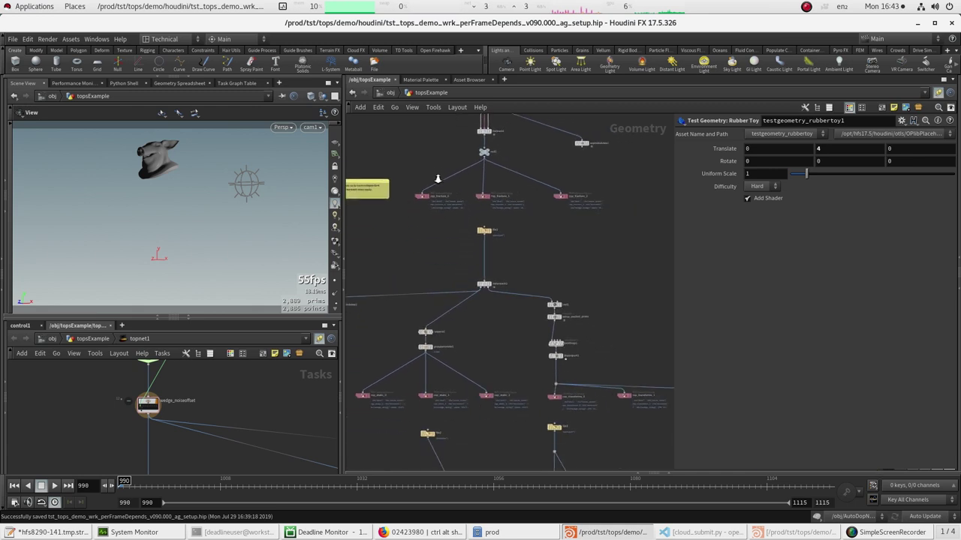
scroll(458, 227, up, 2)
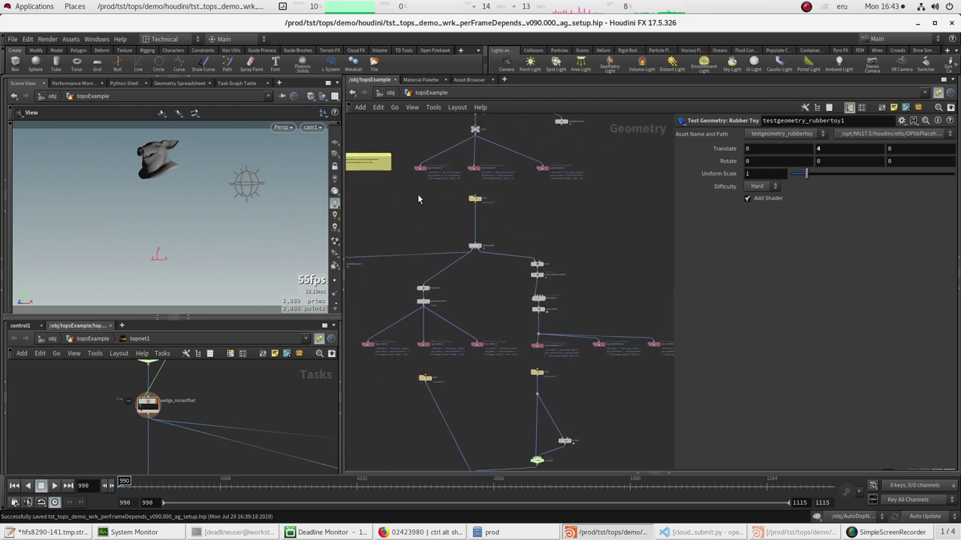
click(476, 344)
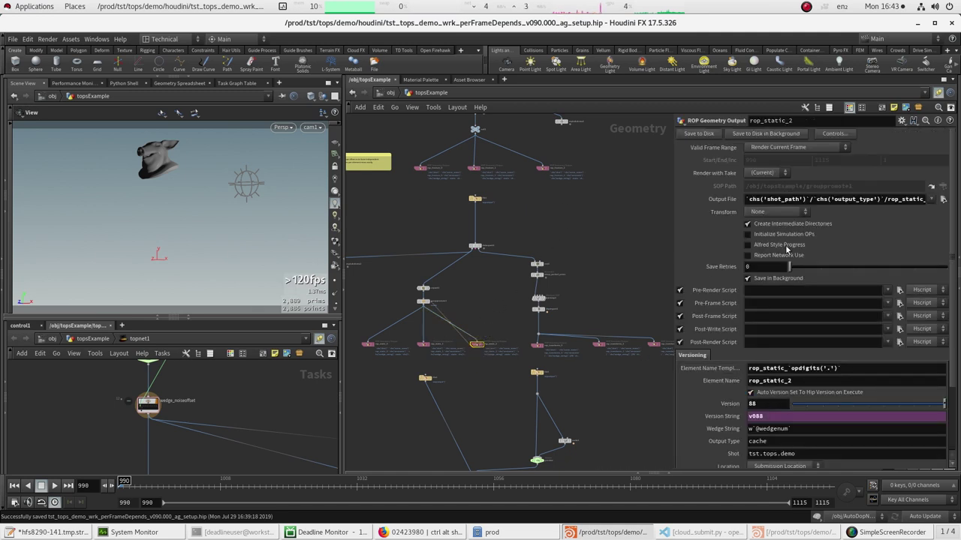
click(698, 201)
drag(670, 214, 448, 213)
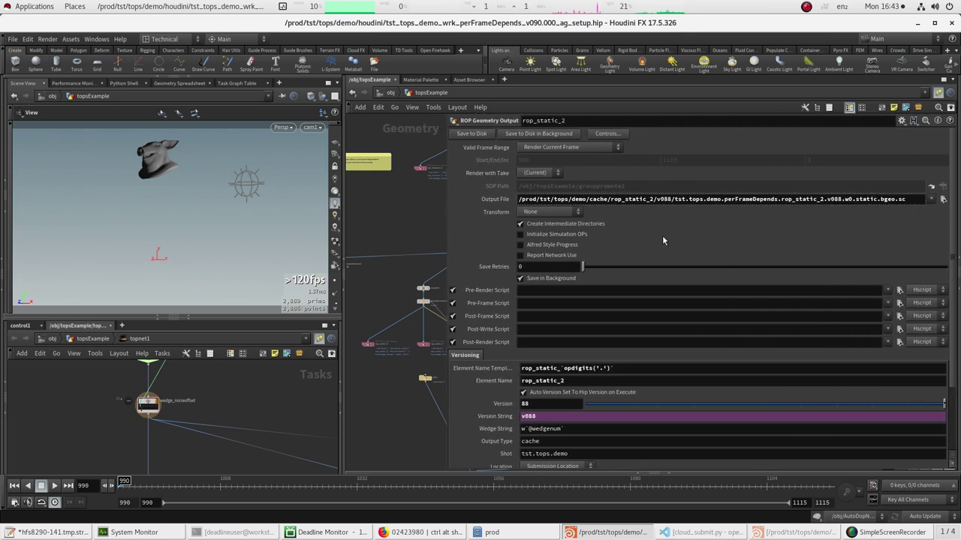
- Highlight the element name folder and then part of the file name in rop_static_2's output path
click(612, 200)
drag(612, 200, 652, 199)
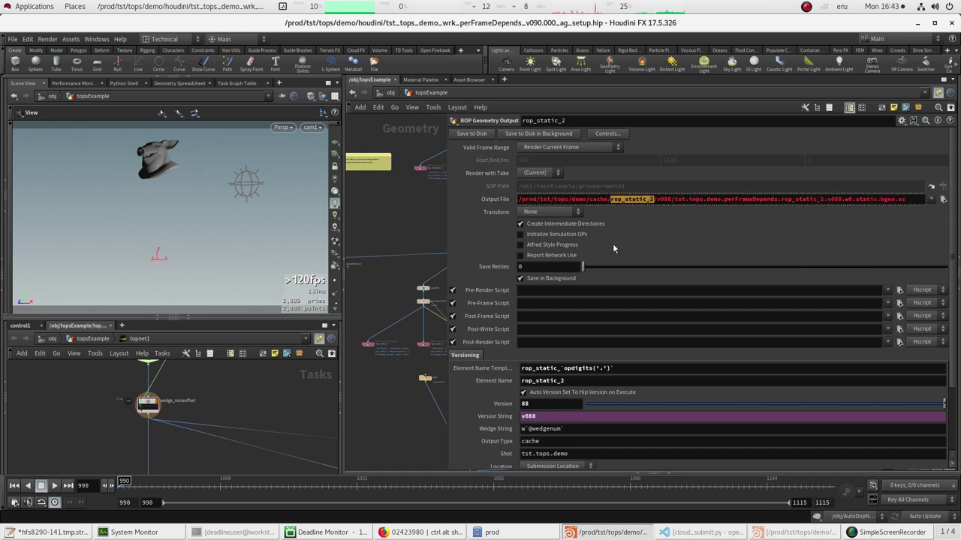
double_click(846, 200)
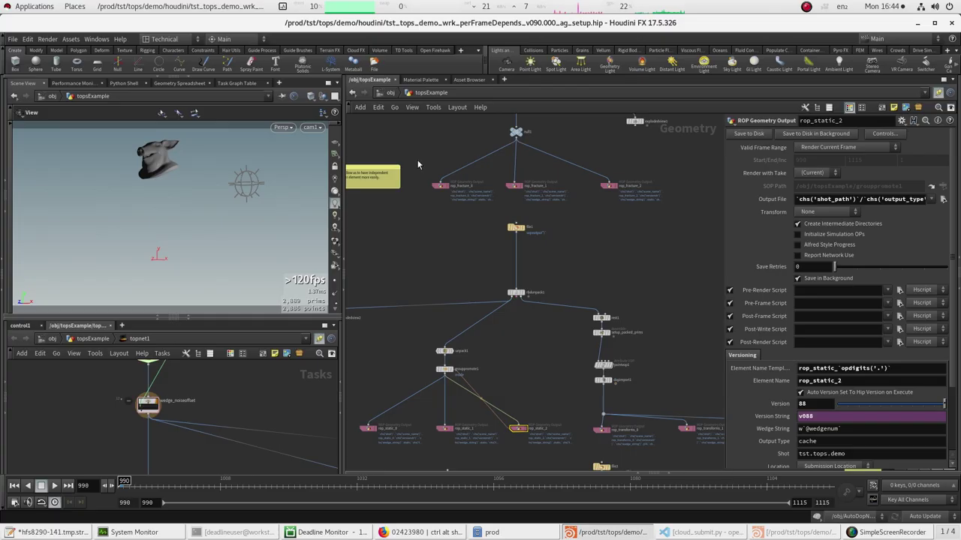
- Select rop_fracture_0, rop_fracture_1 and rop_fracture_2 in turn to compare their output settings
drag(417, 159, 458, 217)
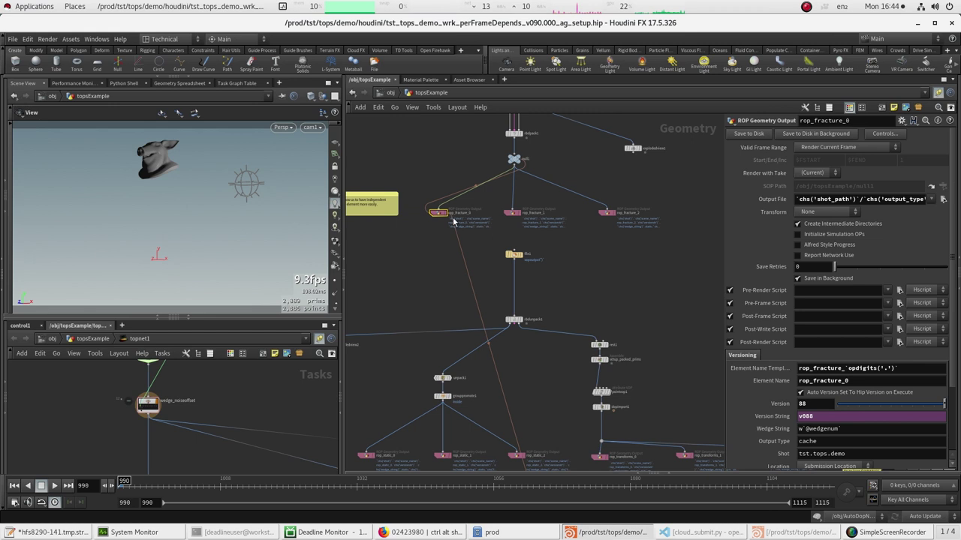
click(524, 215)
click(608, 213)
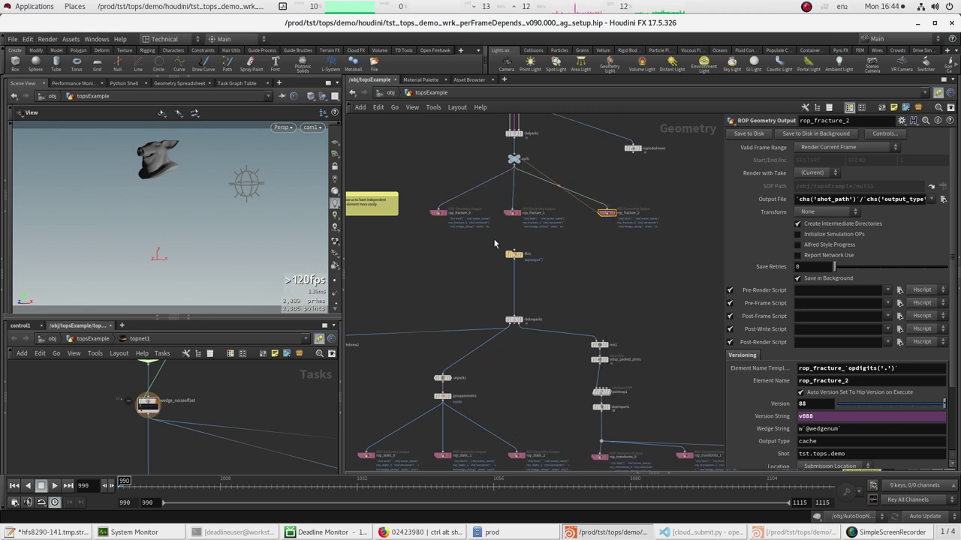
- Look up the Update Rop Output Paths for Selected SOP/TOP Nodes command on rop_fracture_0 without running it
right_click(439, 212)
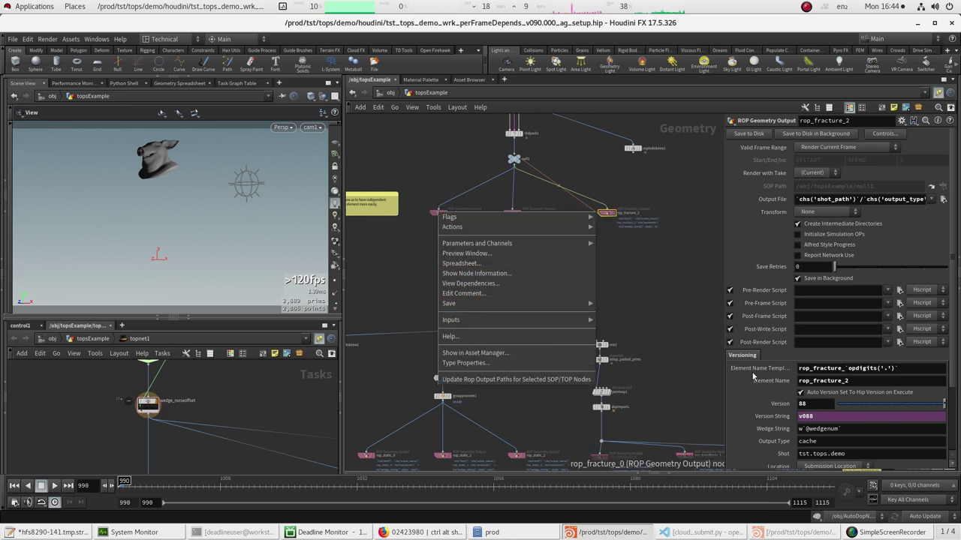
click(428, 166)
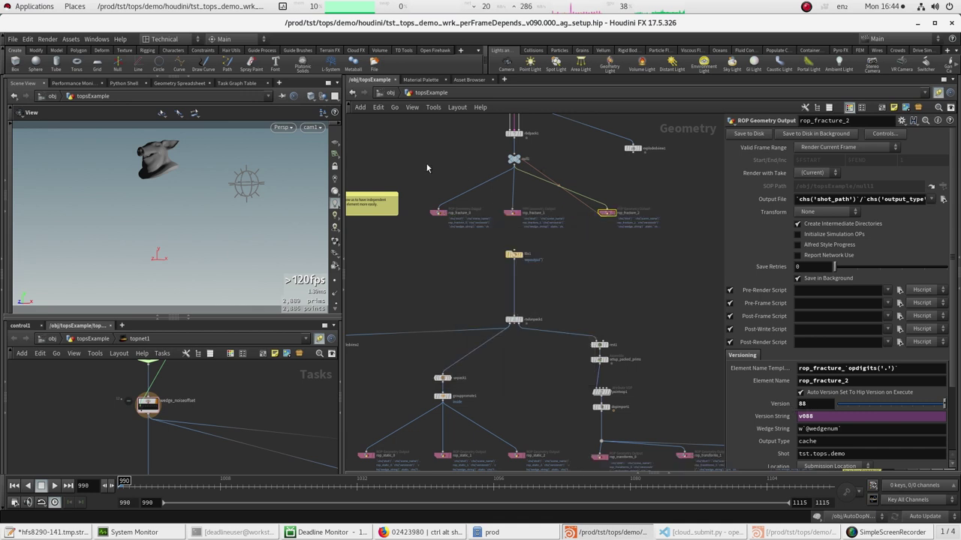
middle_drag(426, 165, 423, 199)
right_click(436, 247)
mouse_move(438, 250)
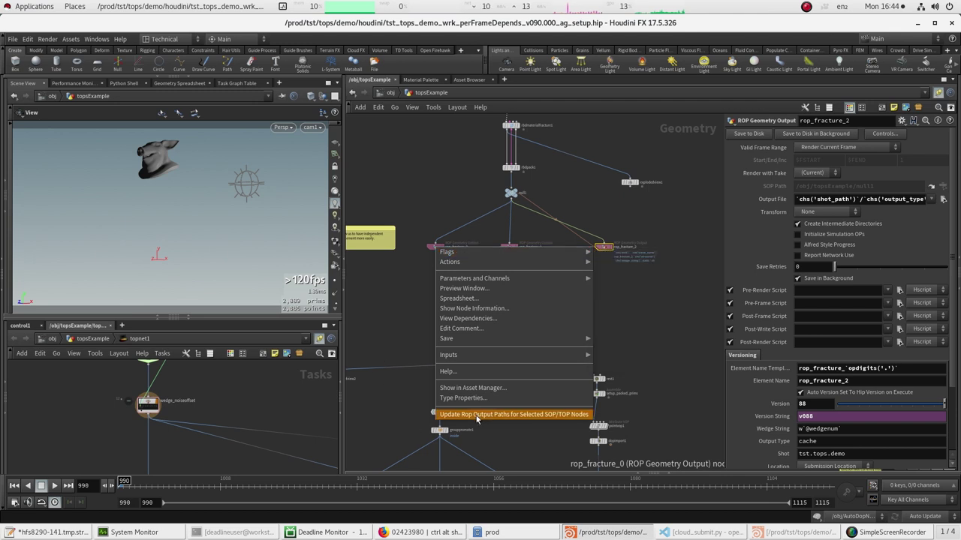
click(399, 431)
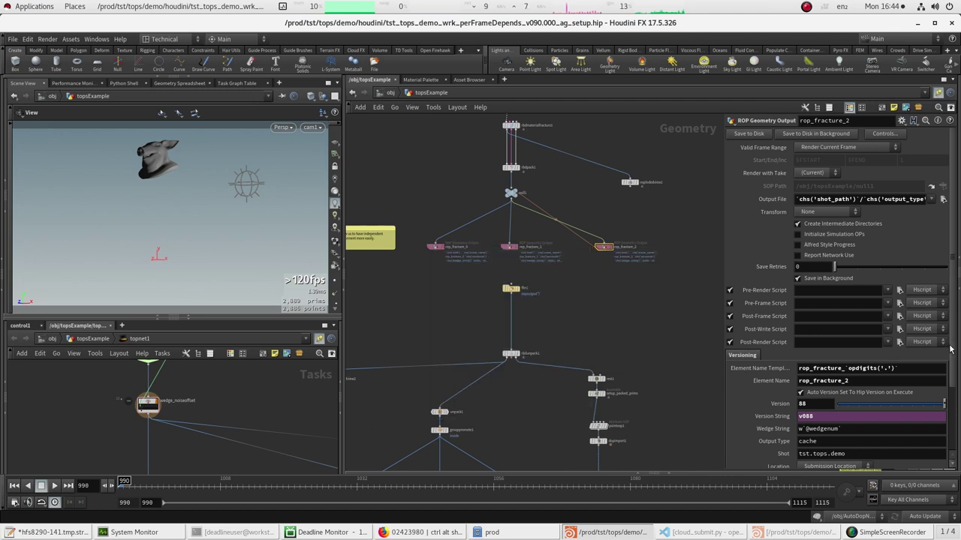
- Review rop_fracture_2's Versioning parameters, including Auto Version Set To Hip Version on Execute, with more room for the values
scroll(950, 350, down, 3)
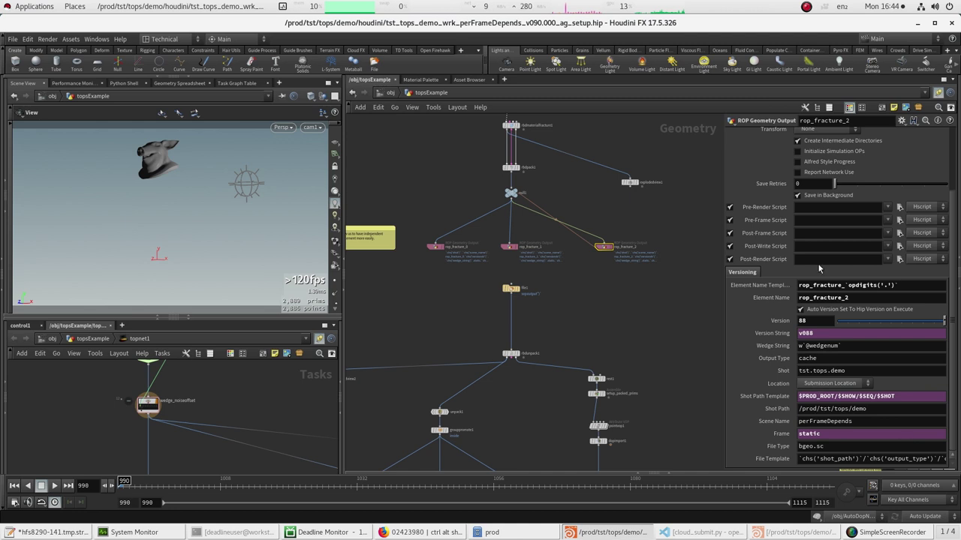
click(799, 309)
drag(950, 344, 922, 364)
middle_drag(680, 317, 648, 358)
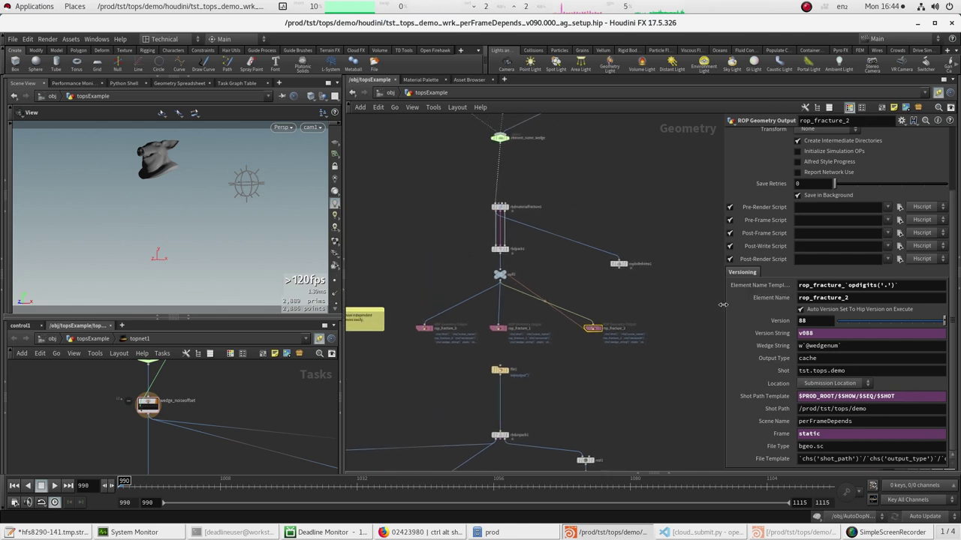
drag(723, 304, 680, 308)
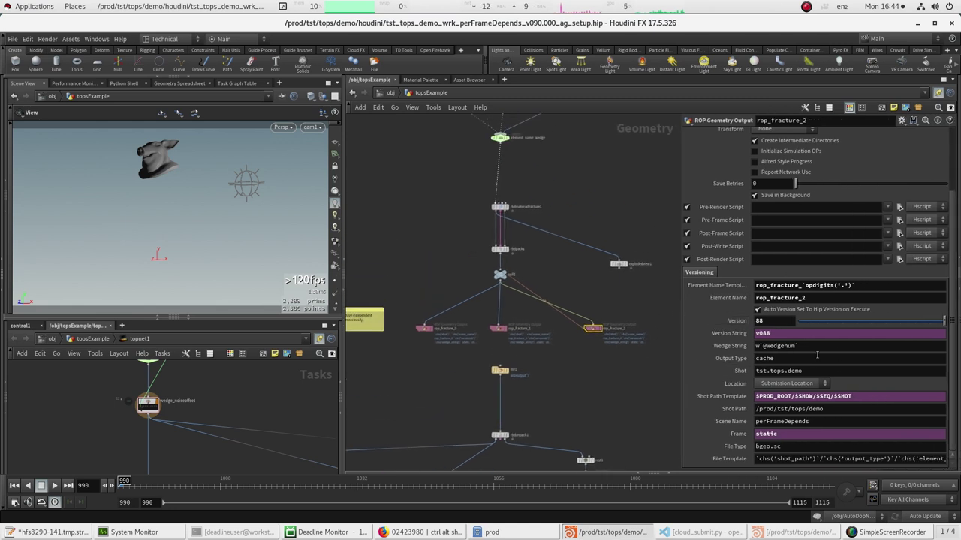
- Try updating the ROP output paths for rop_fracture_2 to version 90, and undo the update
right_click(595, 329)
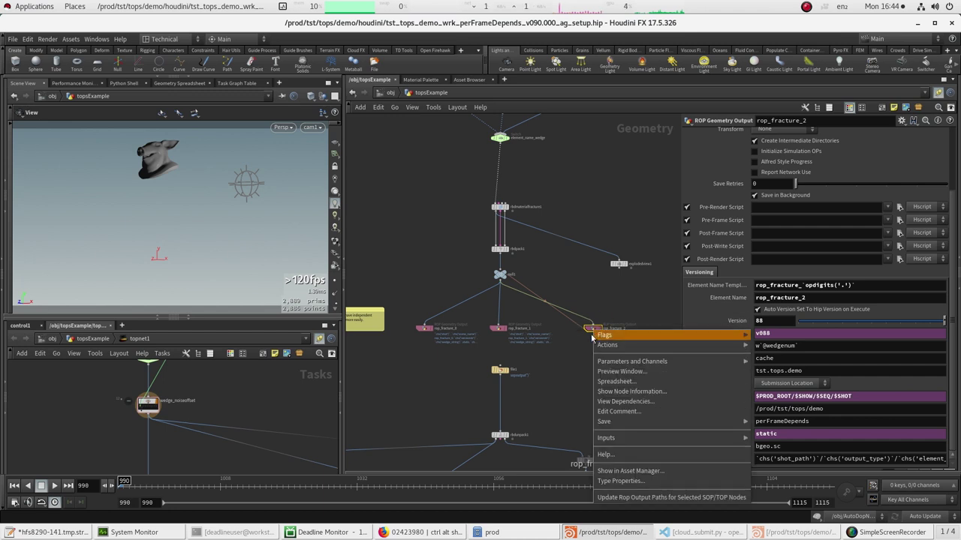
click(602, 497)
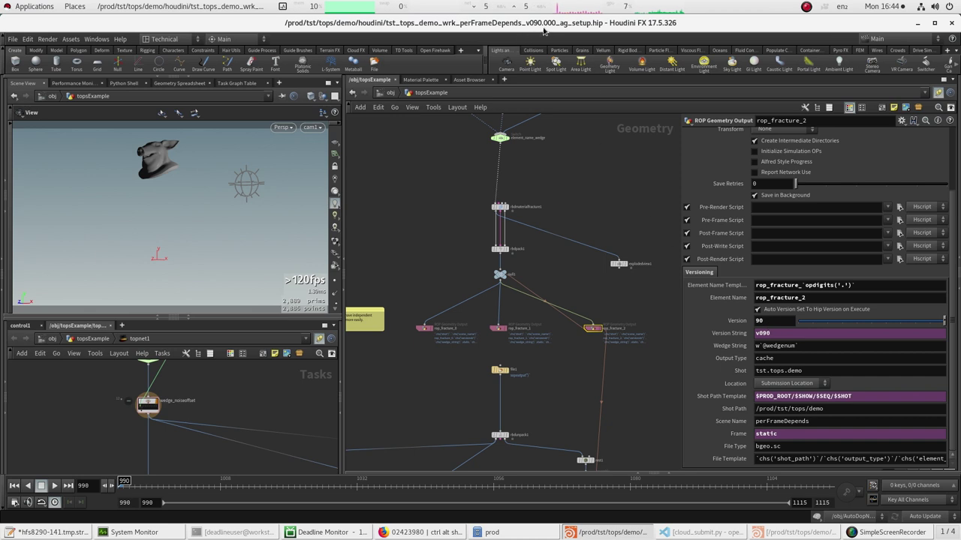
key(ctrl+z)
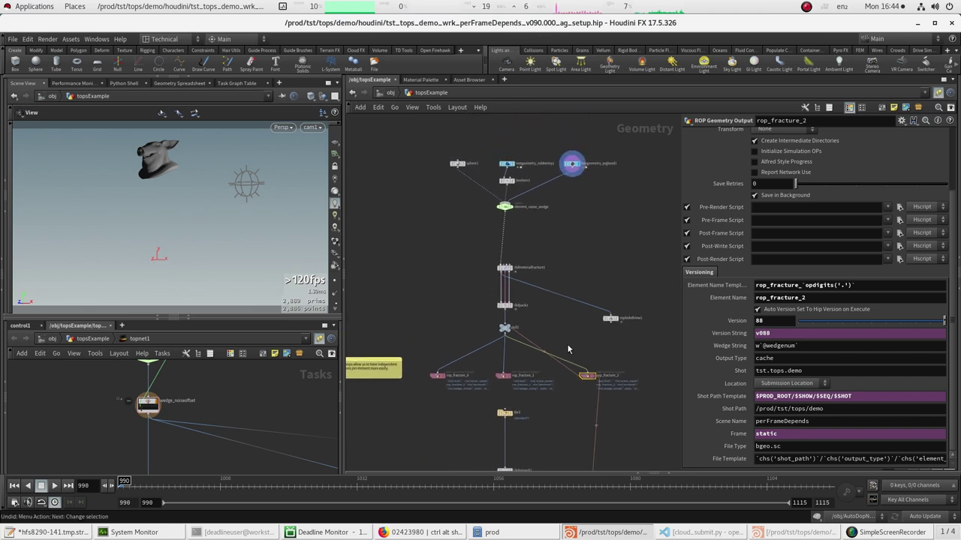
- Inspect the version number on rop_fracture_2 and on the neighbouring rop_fracture_1 output node
scroll(799, 278, up, 3)
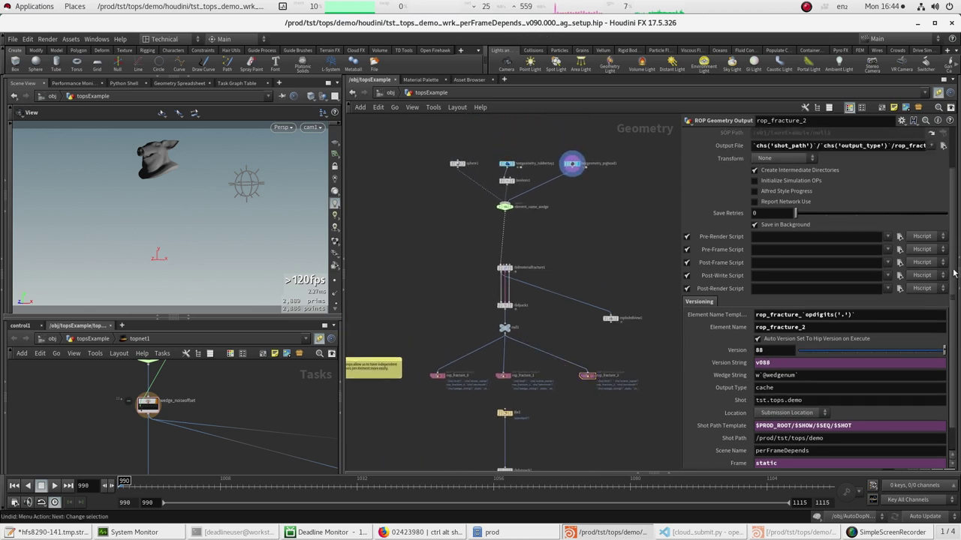
scroll(606, 390, up, 2)
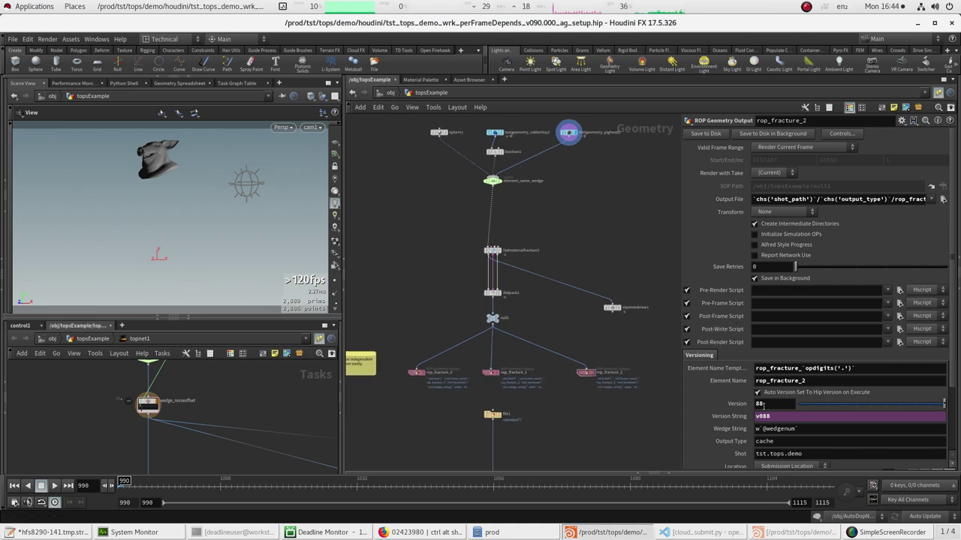
double_click(764, 404)
middle_drag(549, 427, 555, 274)
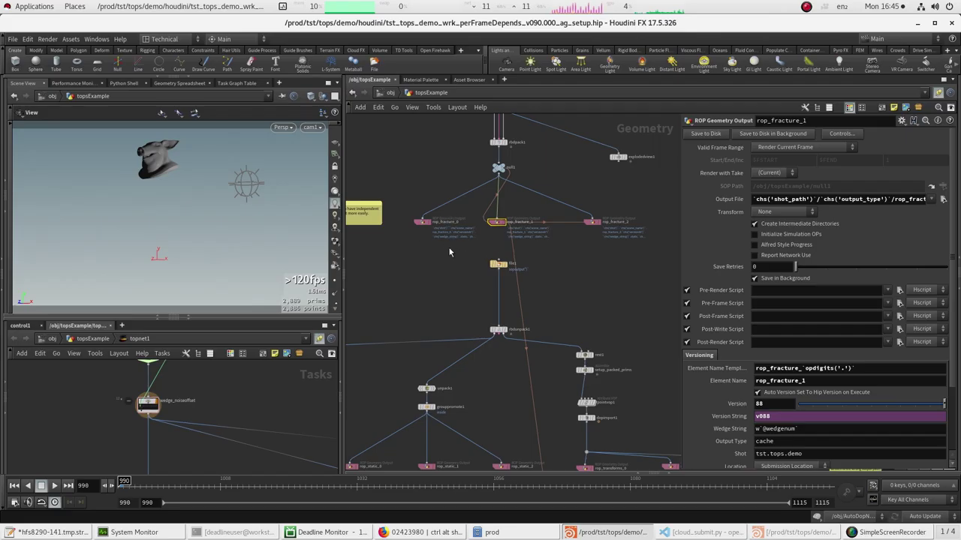
scroll(449, 252, up, 2)
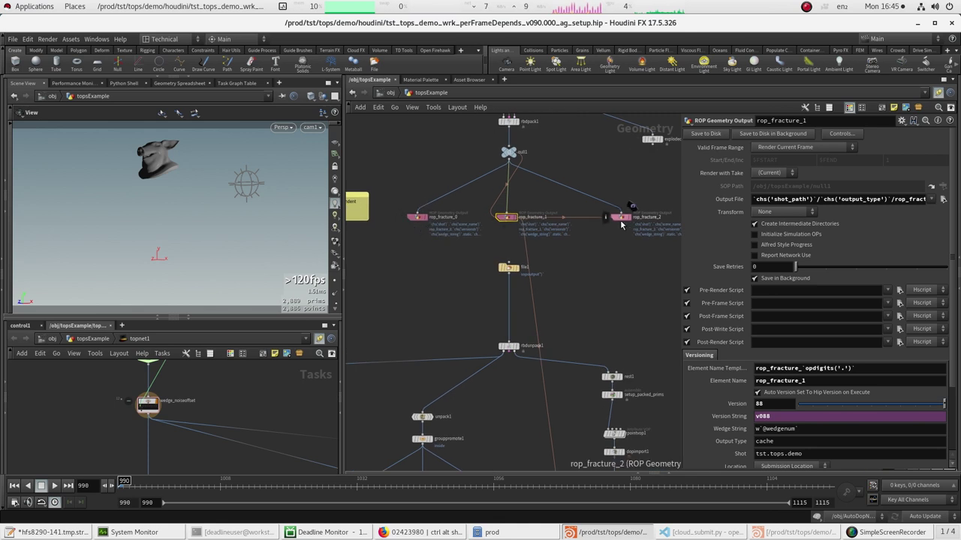
middle_drag(599, 277, 562, 279)
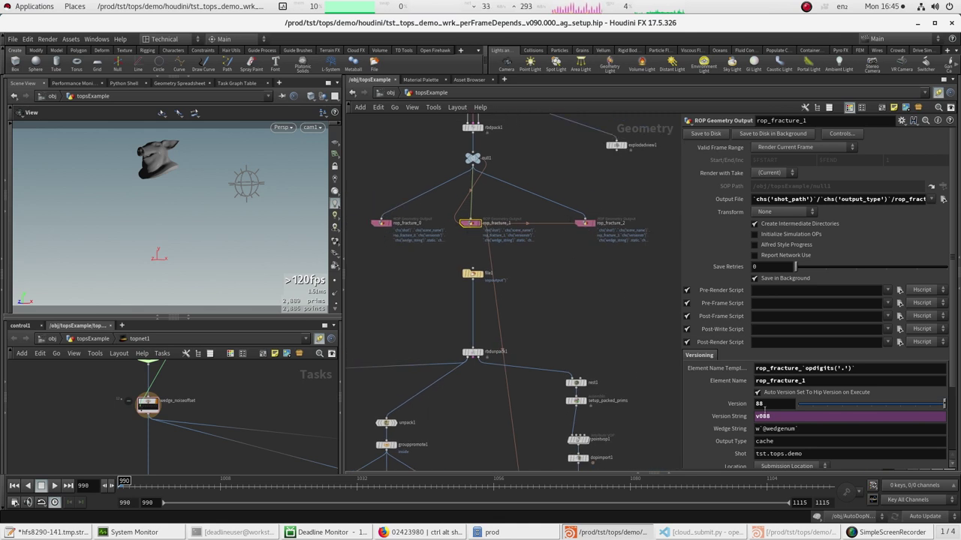
middle_drag(599, 326, 594, 247)
scroll(593, 245, down, 3)
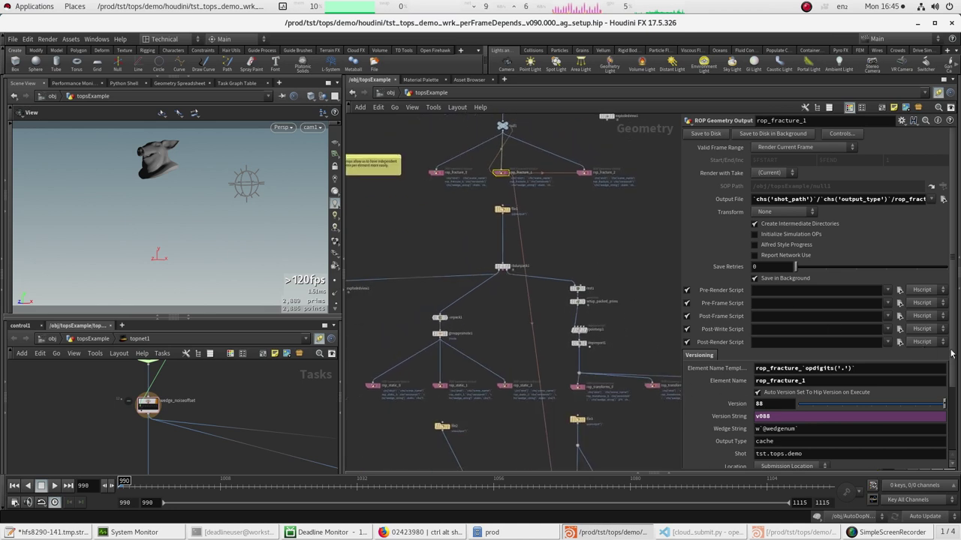
- Toggle rop_fracture_1's Wedge String between expression and evaluated value, and check the end of its evaluated Output File path
scroll(950, 375, down, 3)
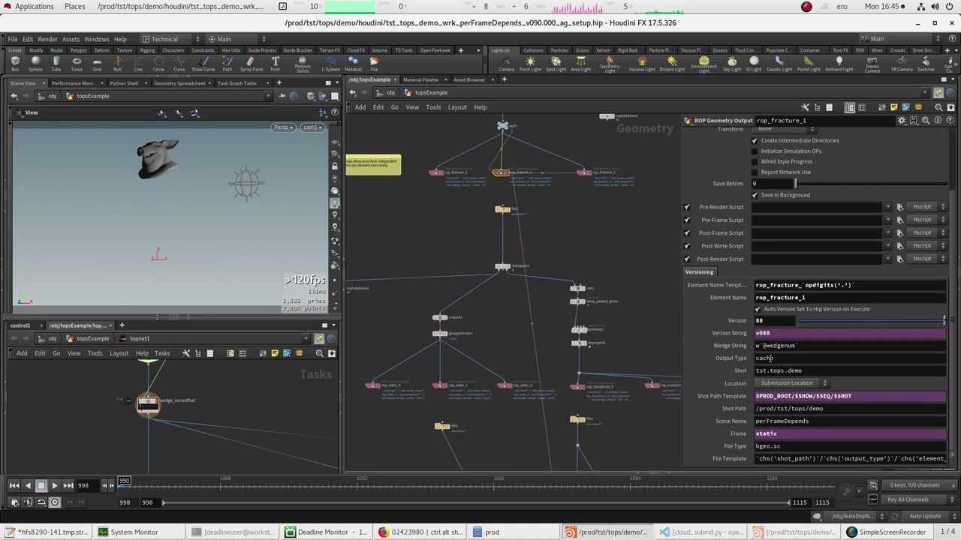
click(734, 346)
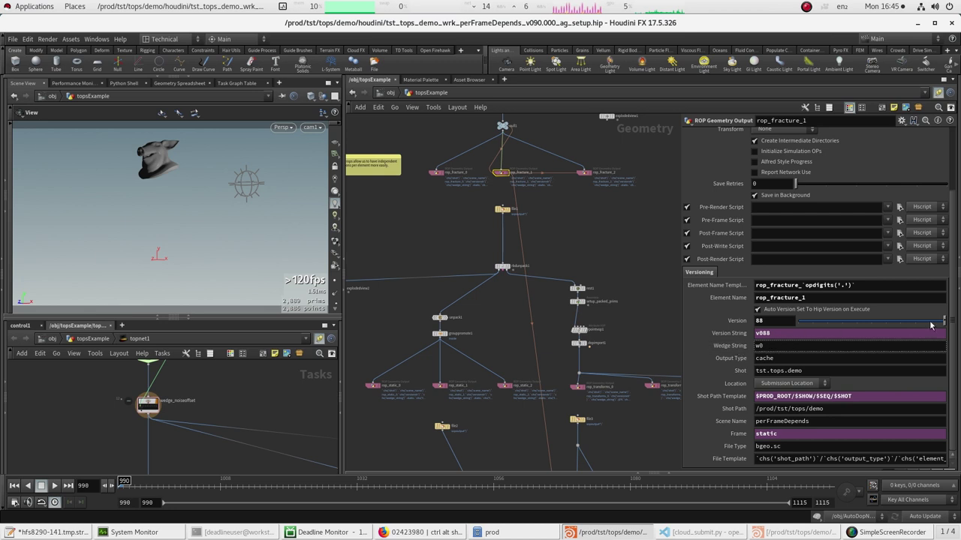
scroll(939, 324, up, 3)
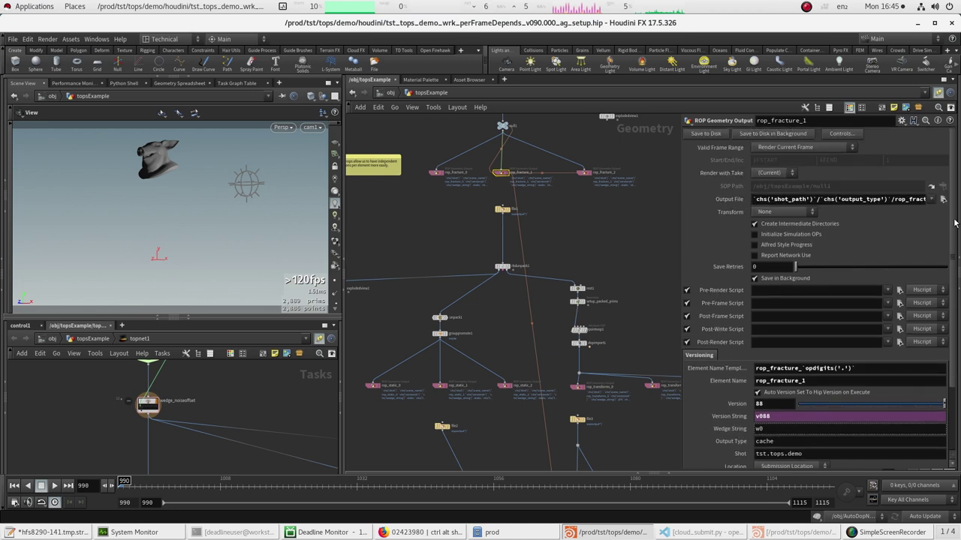
click(766, 199)
key(End)
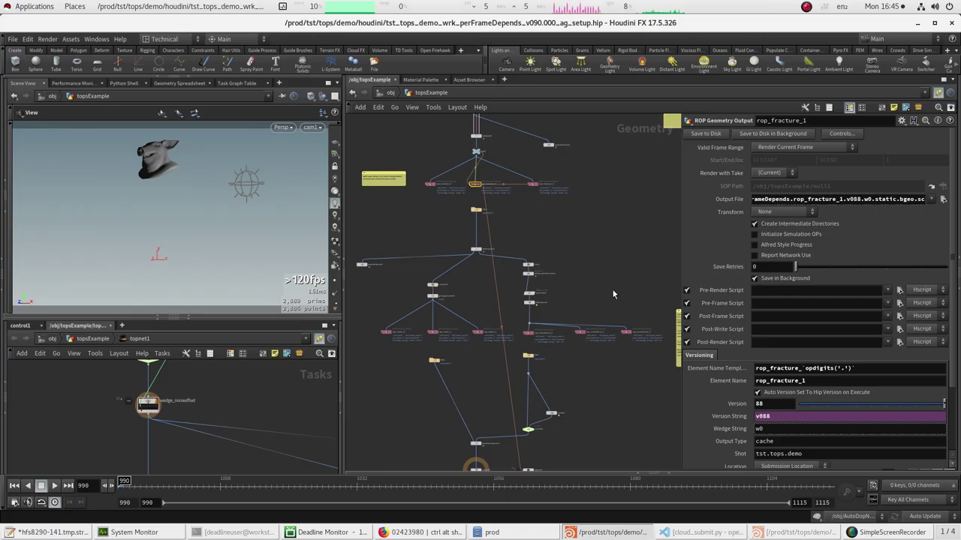
middle_drag(613, 292, 622, 284)
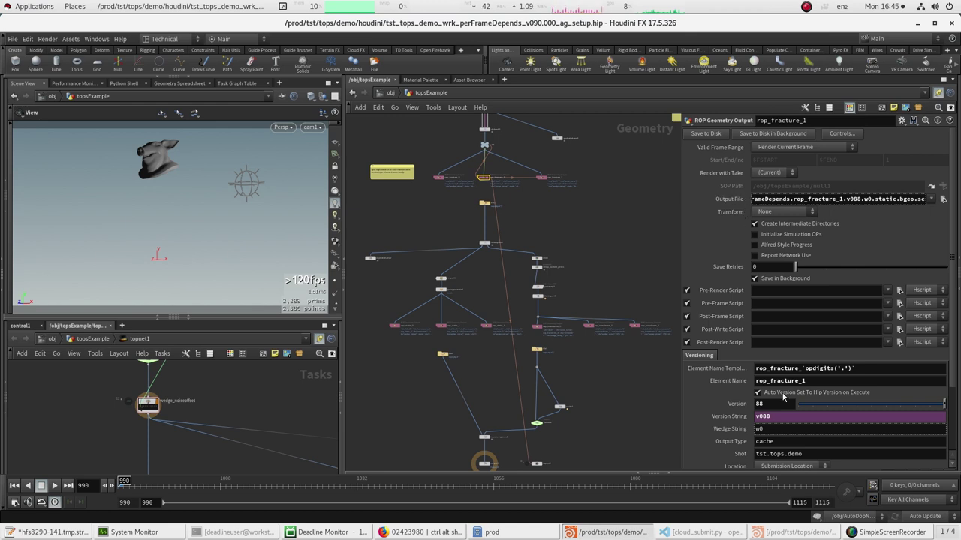
click(740, 428)
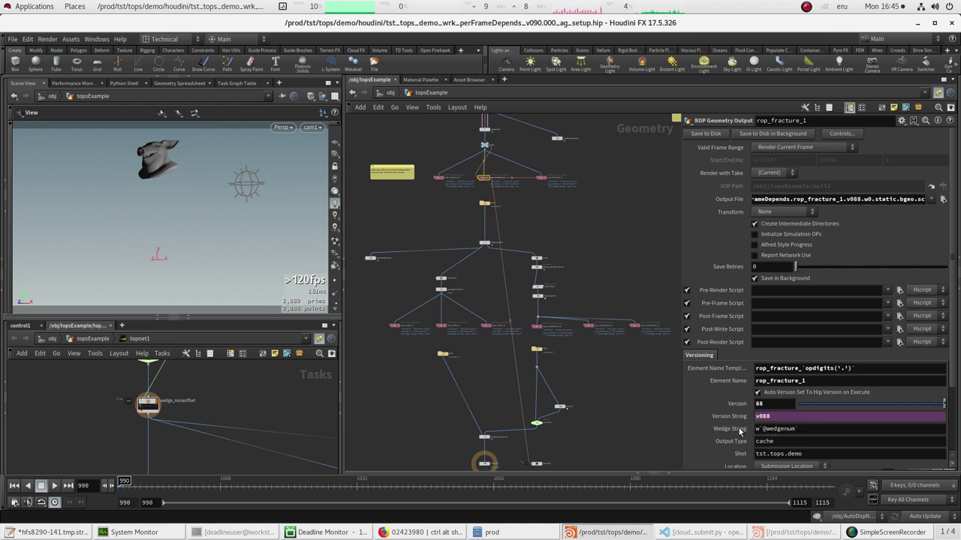
- Select the rop_fracture_0 output node and view its element name template
mouse_move(611, 408)
middle_down()
mouse_move(598, 396)
mouse_move(601, 412)
middle_up()
scroll(431, 198, up, 5)
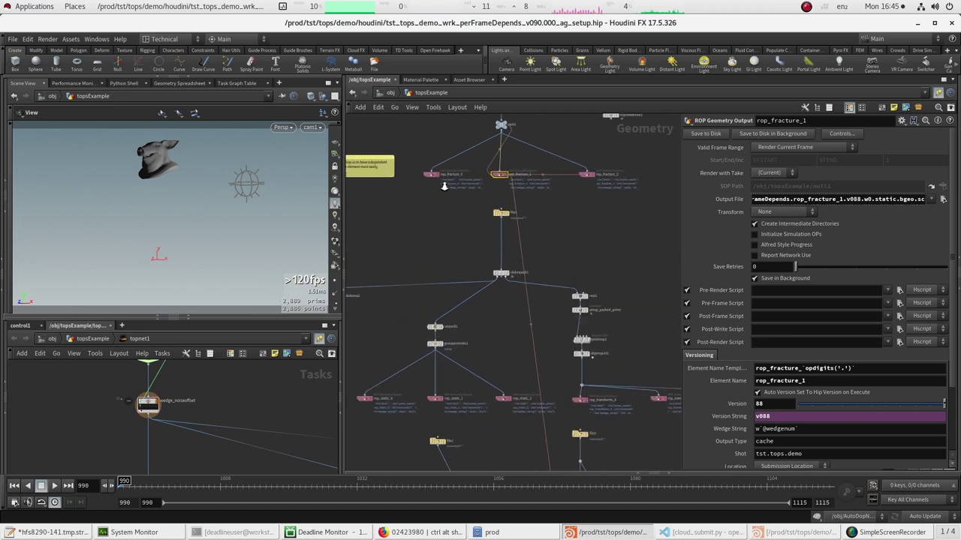
drag(443, 235, 446, 236)
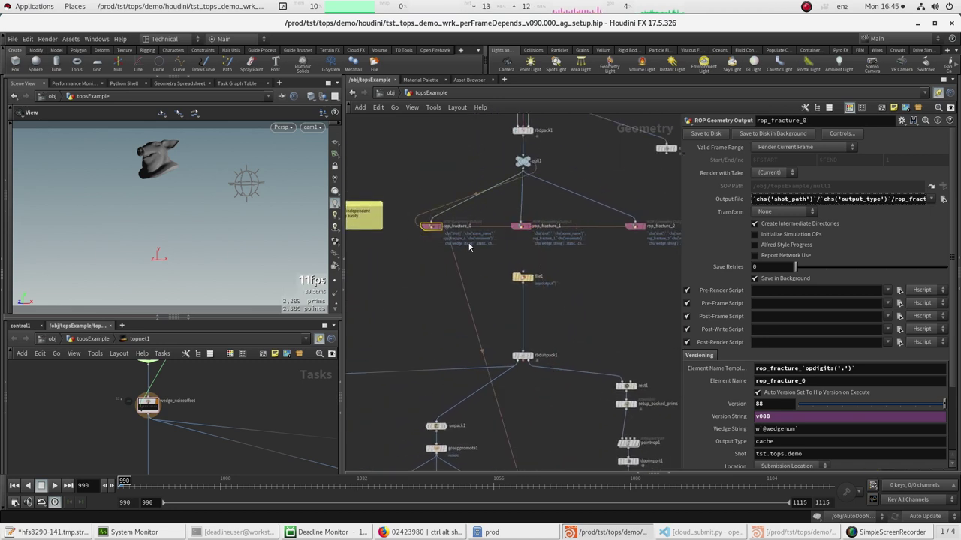
scroll(470, 240, up, 2)
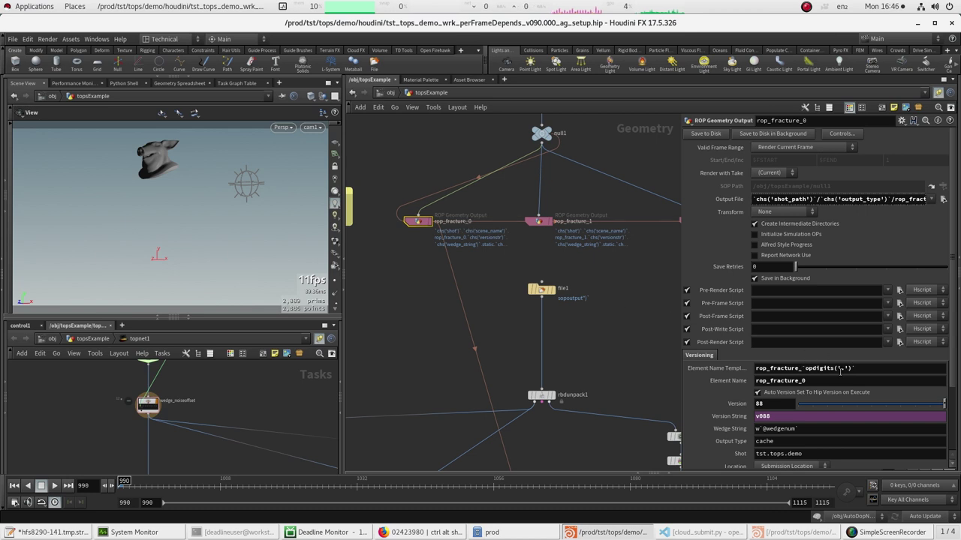
- Switch rop_fracture_0's Element Name Template from its expression to the evaluated value
click(718, 369)
scroll(603, 350, down, 2)
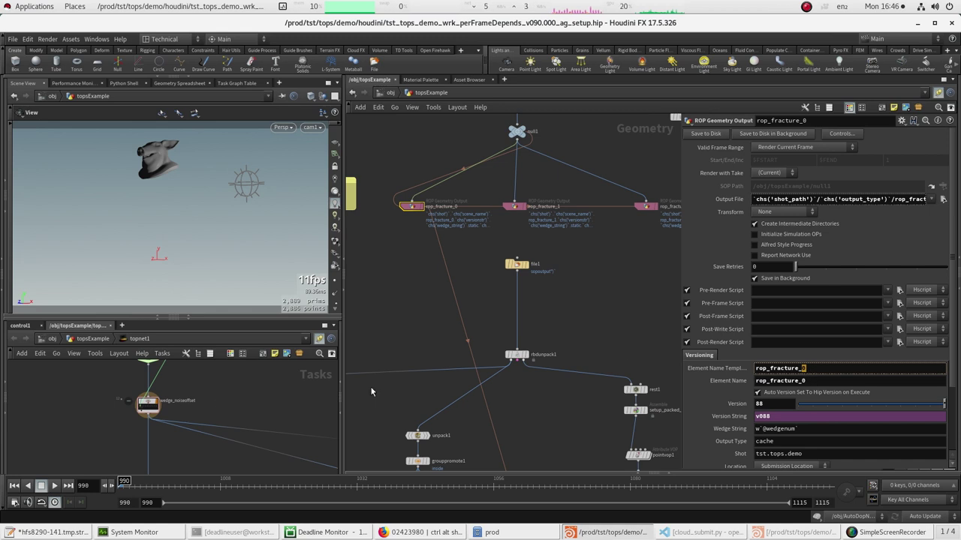
- Select wedge_element in topnet1, show its parameters and examine the Attribute Name of its wedge attribute
scroll(129, 410, up, 5)
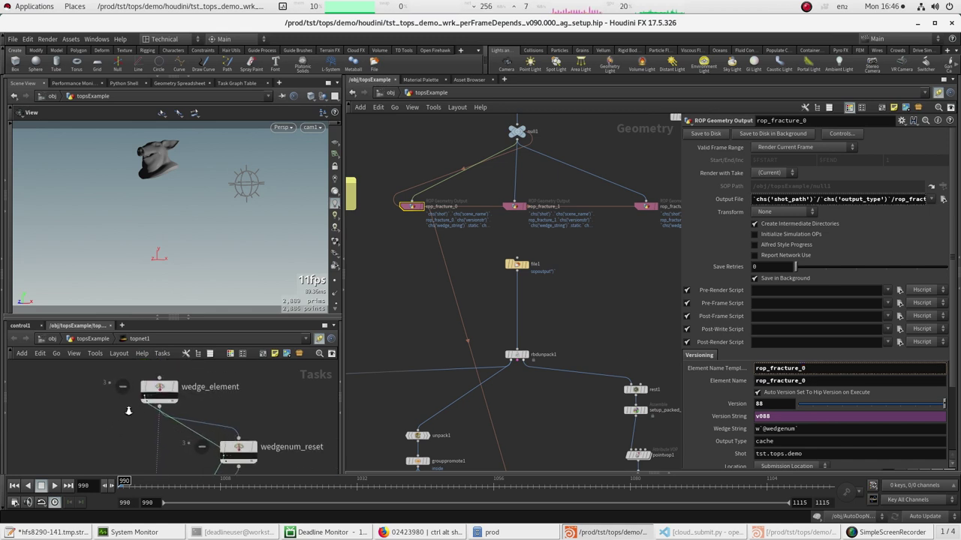
scroll(128, 411, up, 1)
click(145, 401)
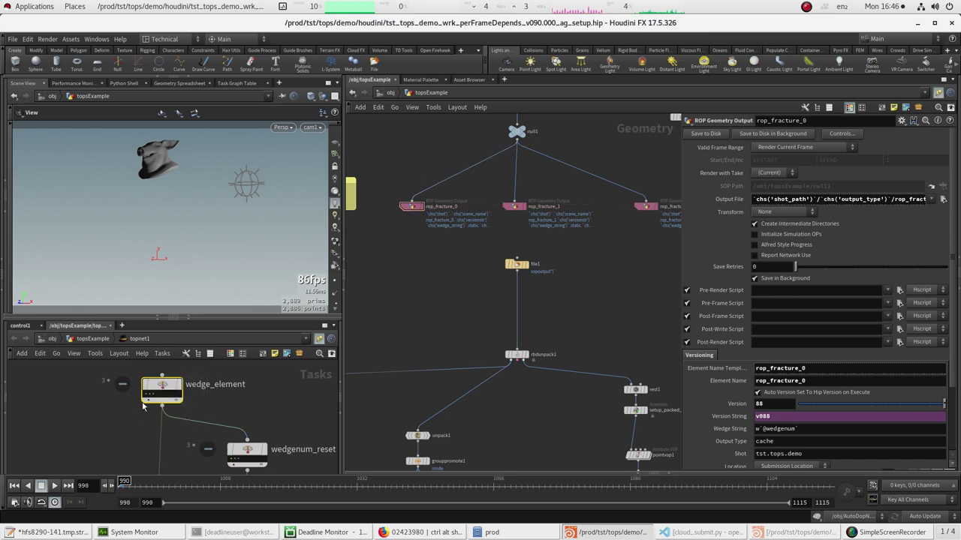
mouse_move(149, 399)
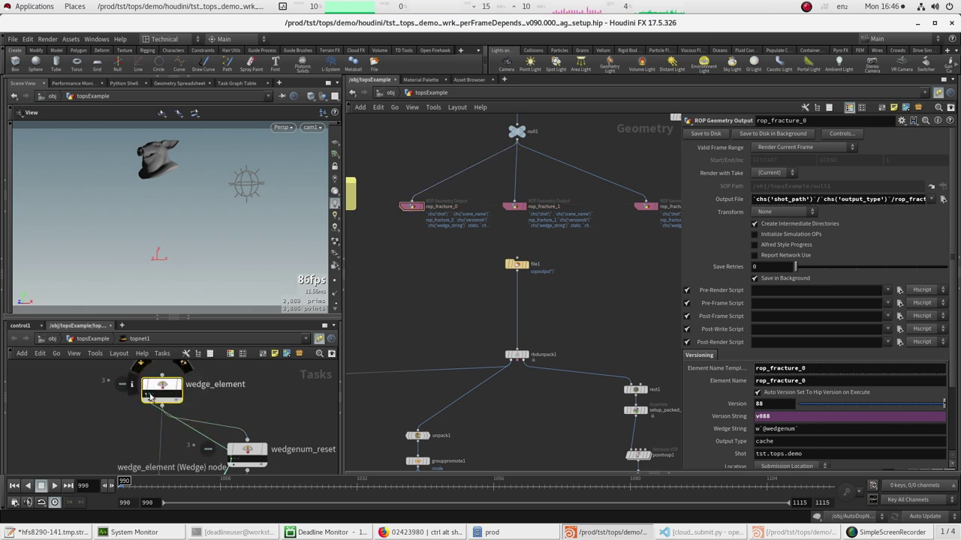
middle_drag(99, 418, 36, 449)
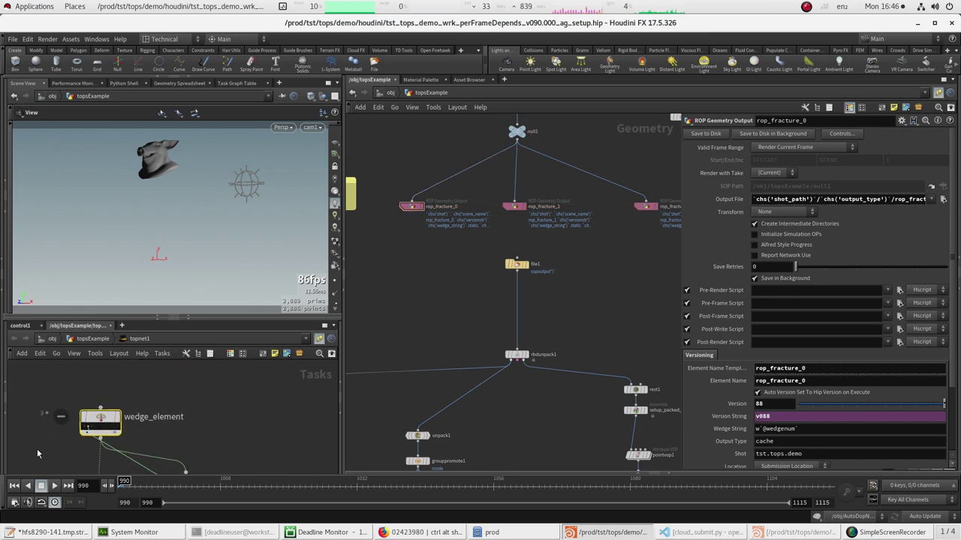
key(p)
middle_drag(74, 393, 39, 389)
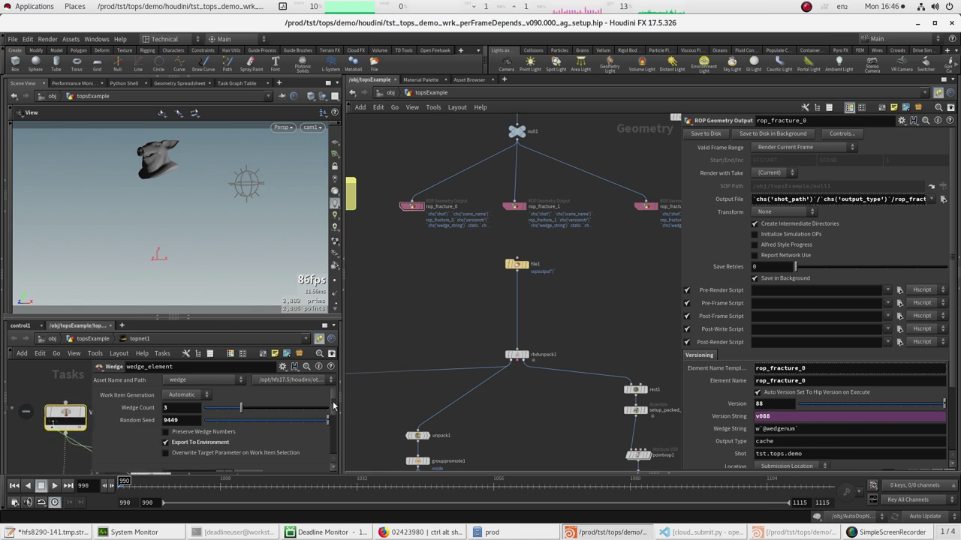
scroll(240, 427, down, 3)
double_click(229, 428)
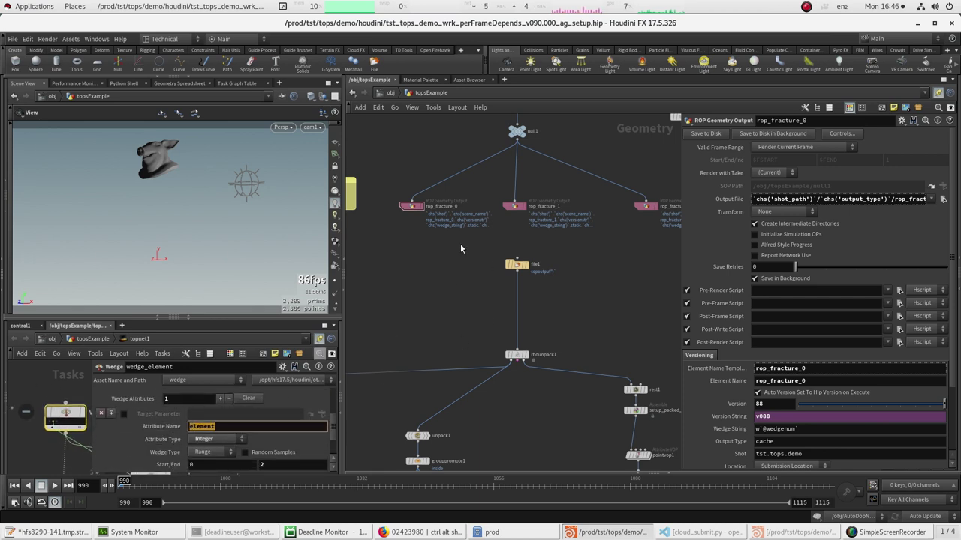
- Select the file1 node and examine how its Geometry File expression picks a rop_fracture node
middle_drag(461, 244, 472, 300)
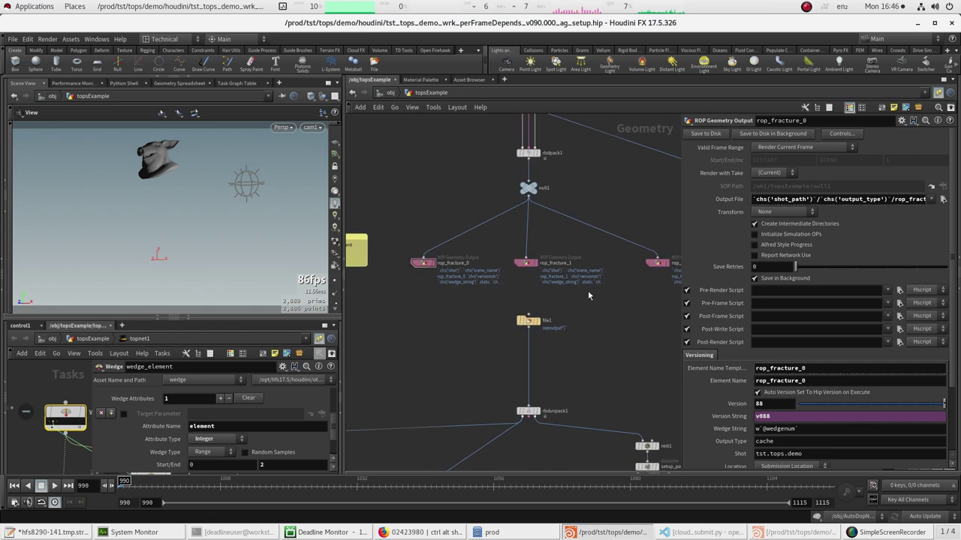
click(525, 320)
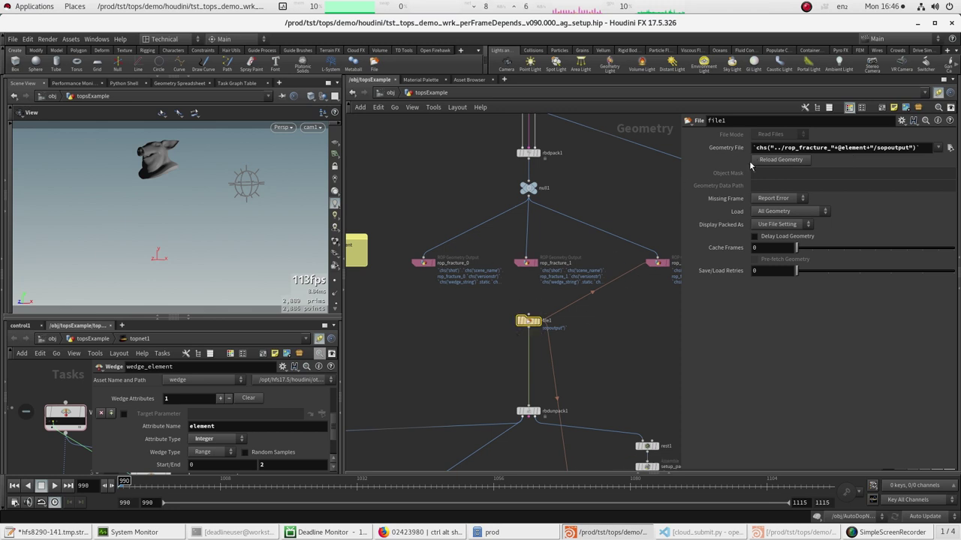
double_click(837, 148)
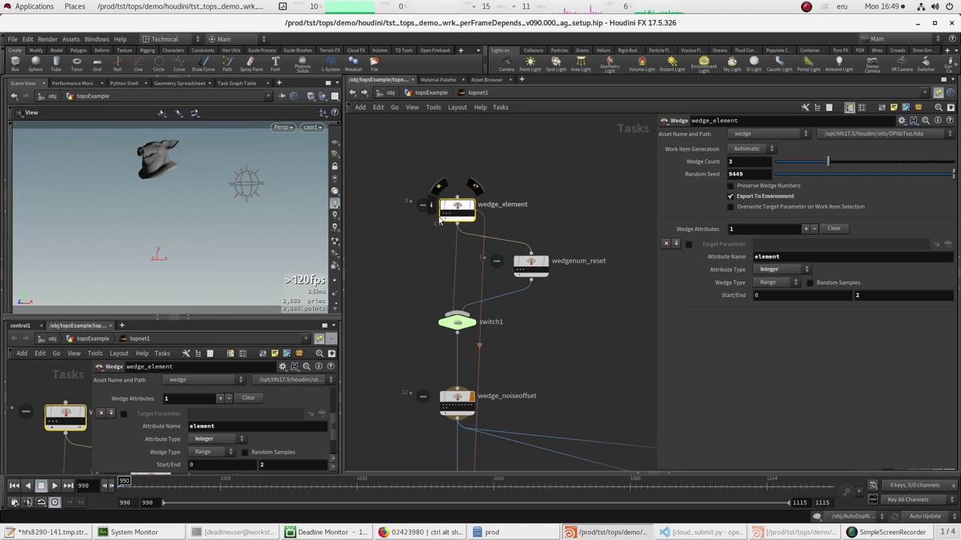
- Highlight the Attribute Name in wedge_element's parameters and view the wedge nodes downstream
double_click(792, 256)
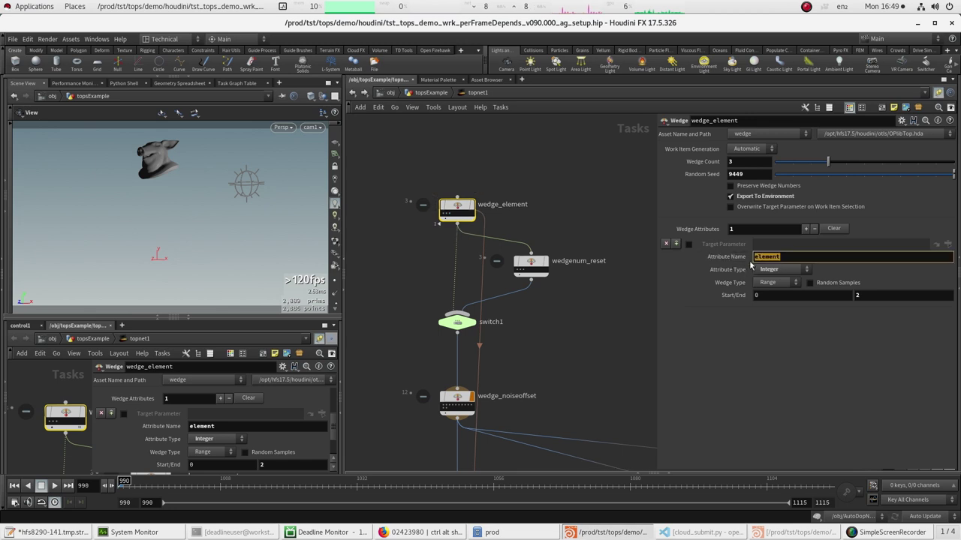
scroll(472, 165, up, 1)
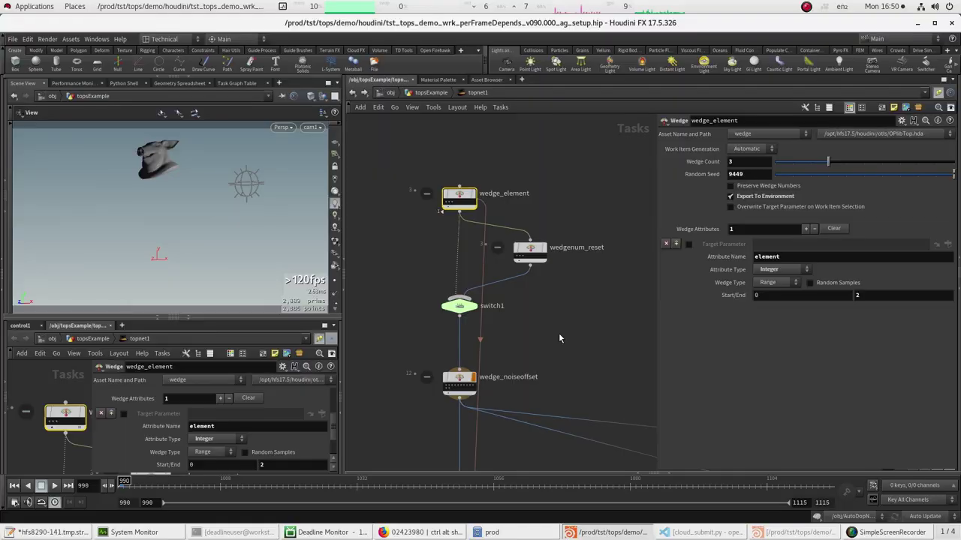
click(777, 256)
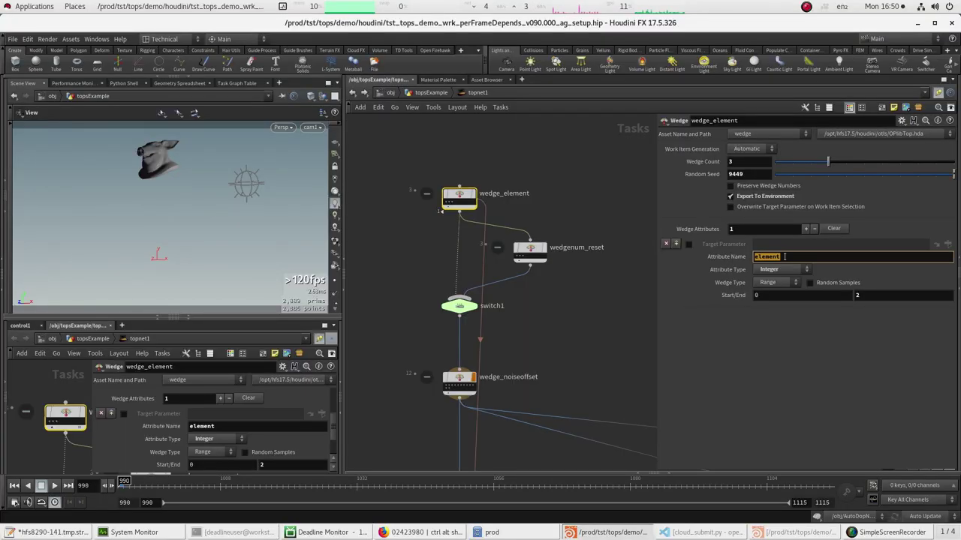
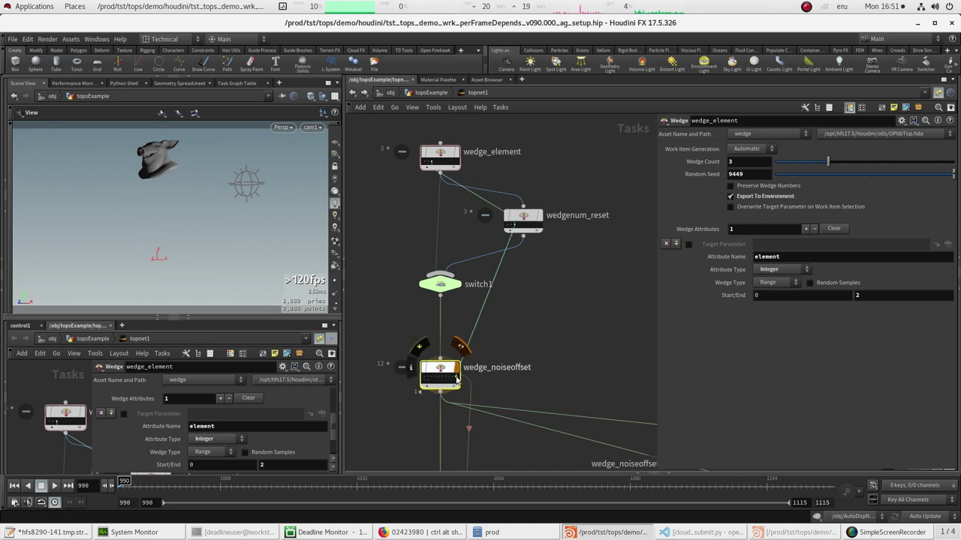
- Select a work item on wedge_noiseoffset, inspect its element and wedgenum attributes, and clear the selection
click(428, 378)
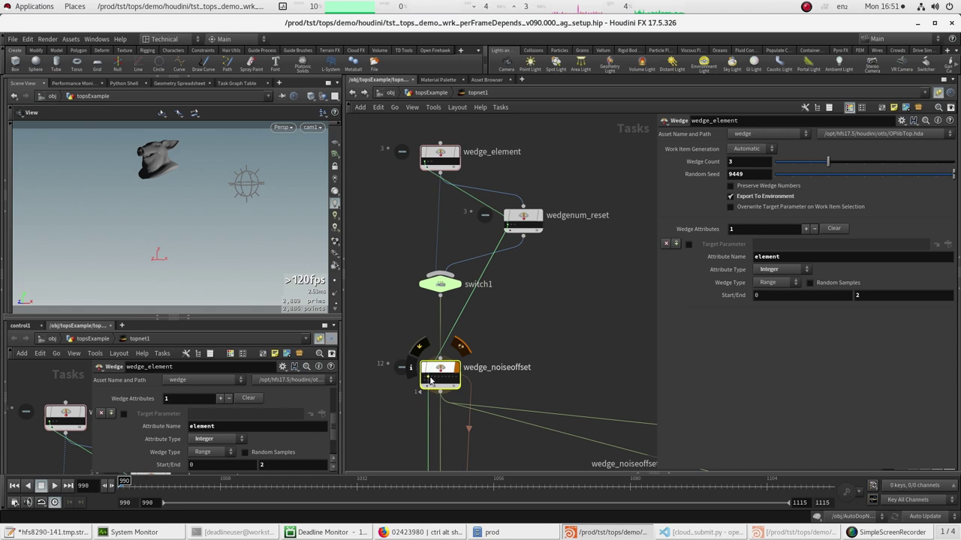
click(429, 382)
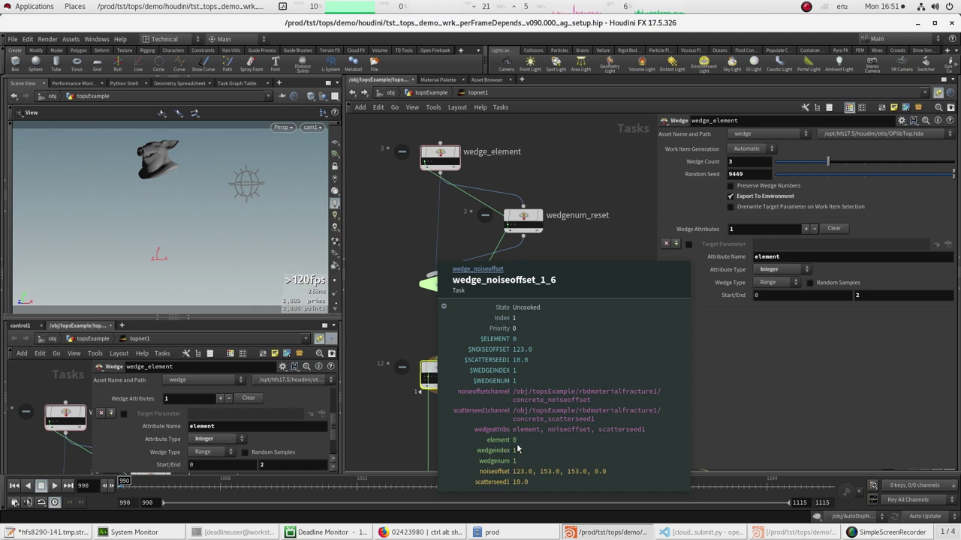
middle_drag(517, 448, 509, 426)
click(549, 339)
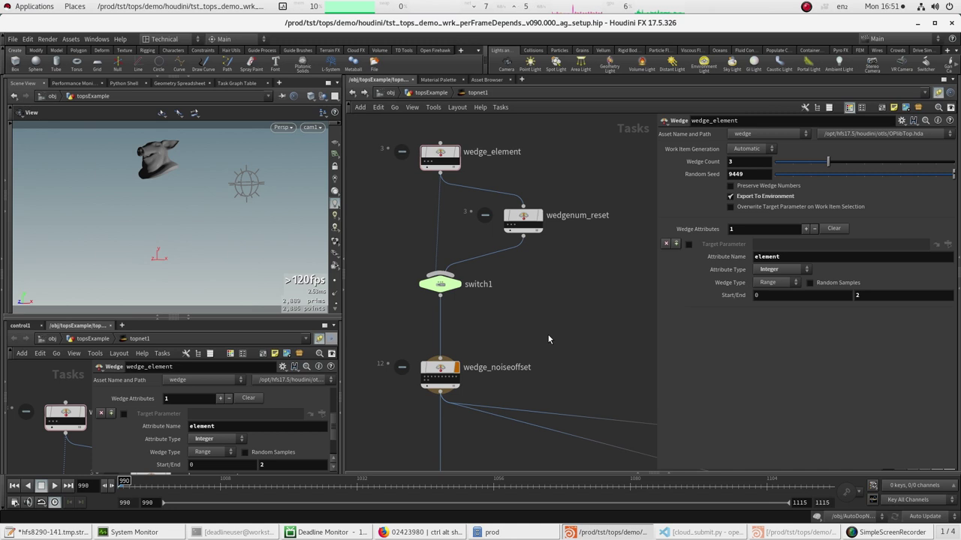
- Return to the topsExample network and compare rop_fracture_0's Output File expression with its evaluated path
key(u)
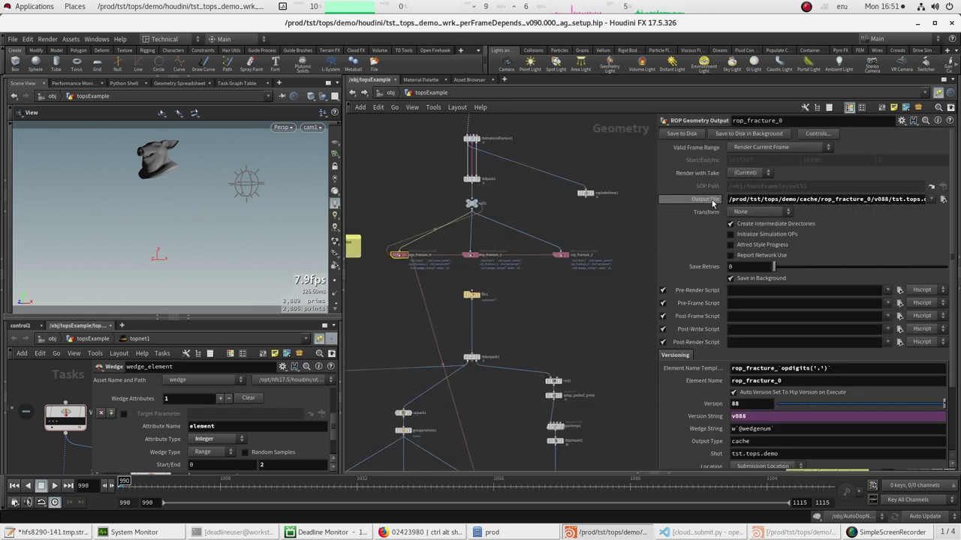
click(750, 199)
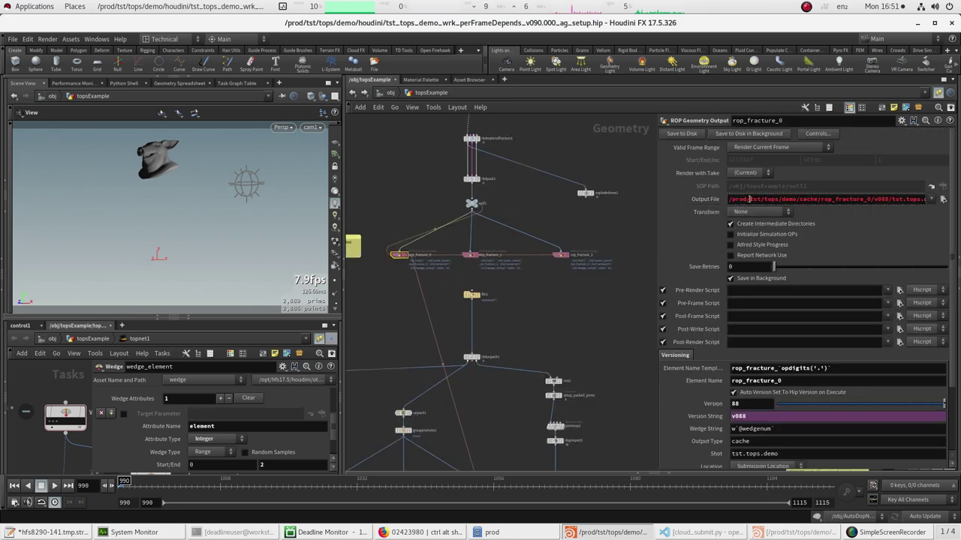
click(706, 200)
click(707, 201)
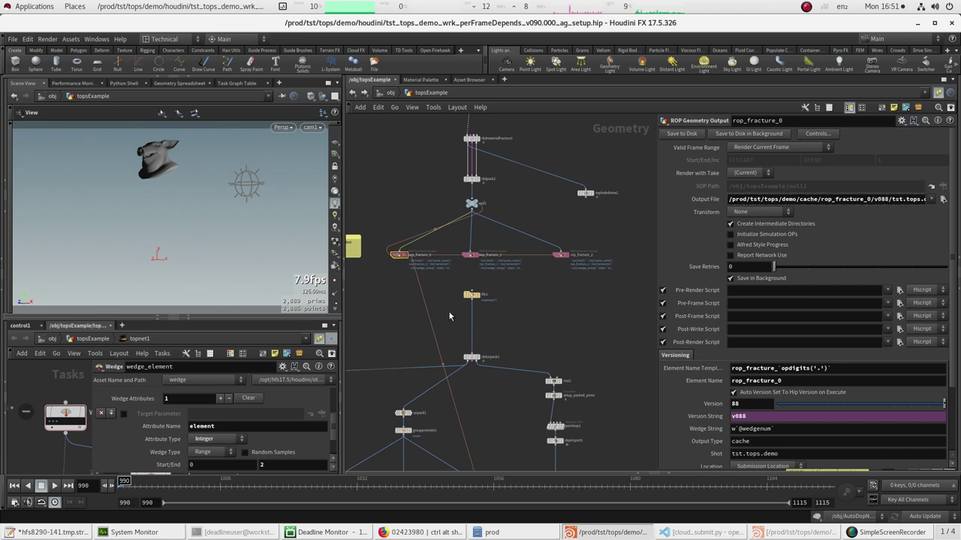
scroll(450, 313, up, 2)
drag(458, 311, 497, 281)
click(707, 149)
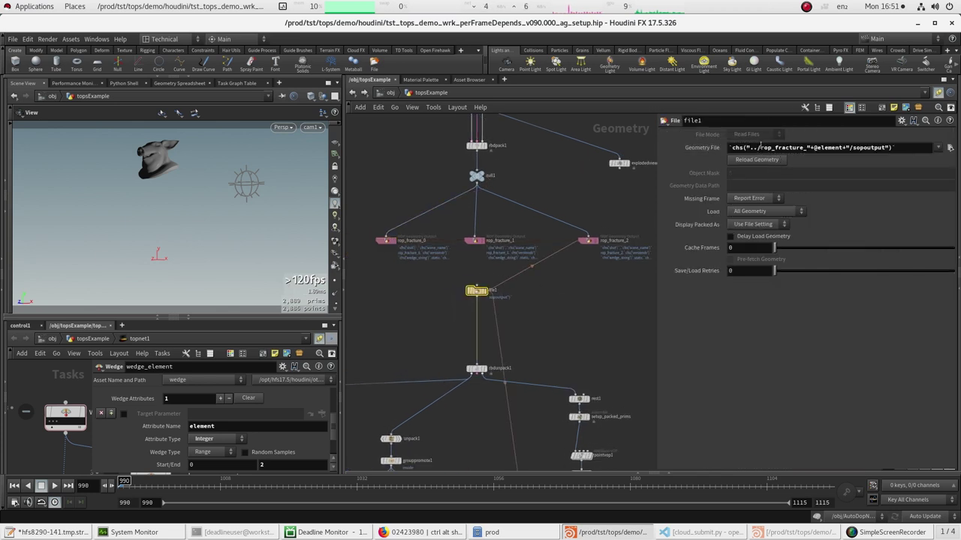
click(768, 148)
drag(815, 147, 848, 148)
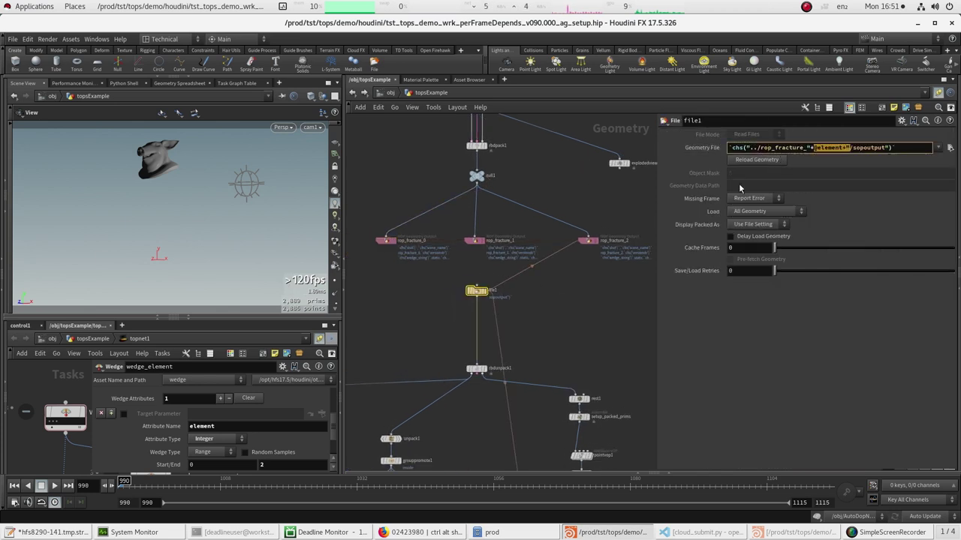
- Turn on the display of file1 and check its evaluated Geometry File path against the rop_fracture nodes
click(489, 284)
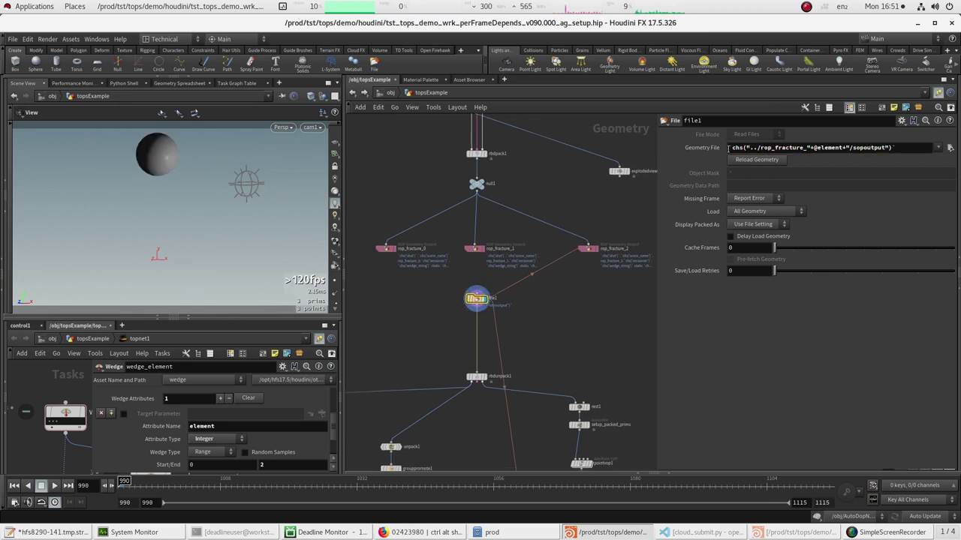
click(701, 147)
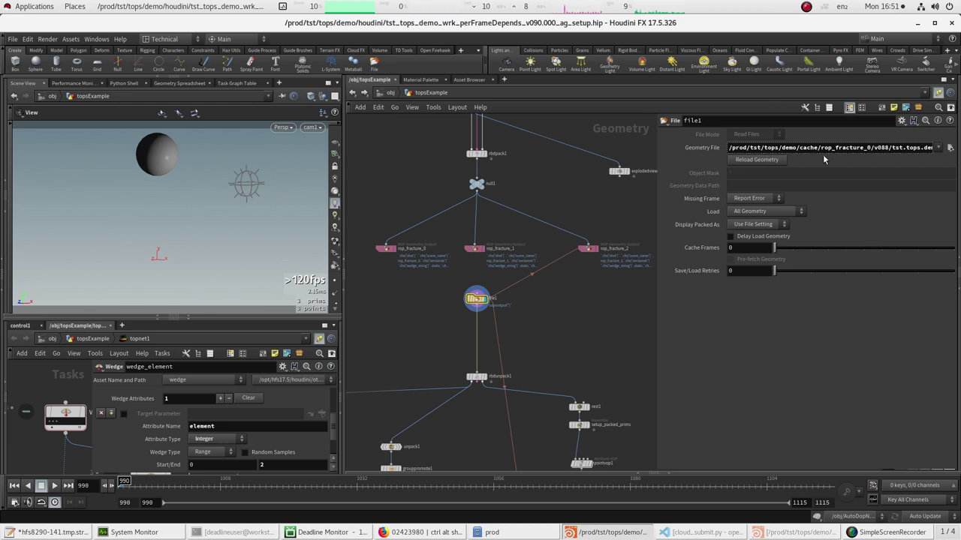
middle_drag(504, 308, 519, 327)
middle_drag(567, 348, 527, 349)
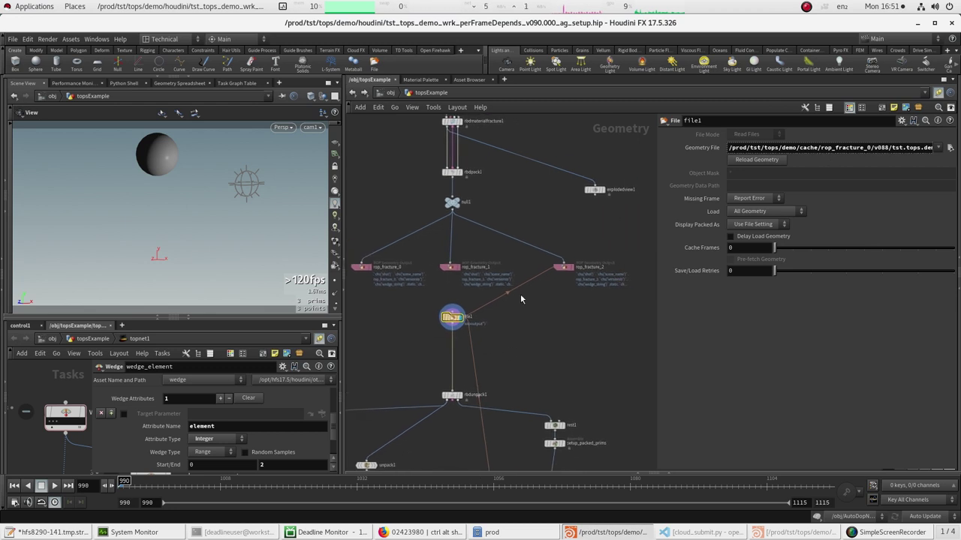
middle_drag(516, 308, 538, 343)
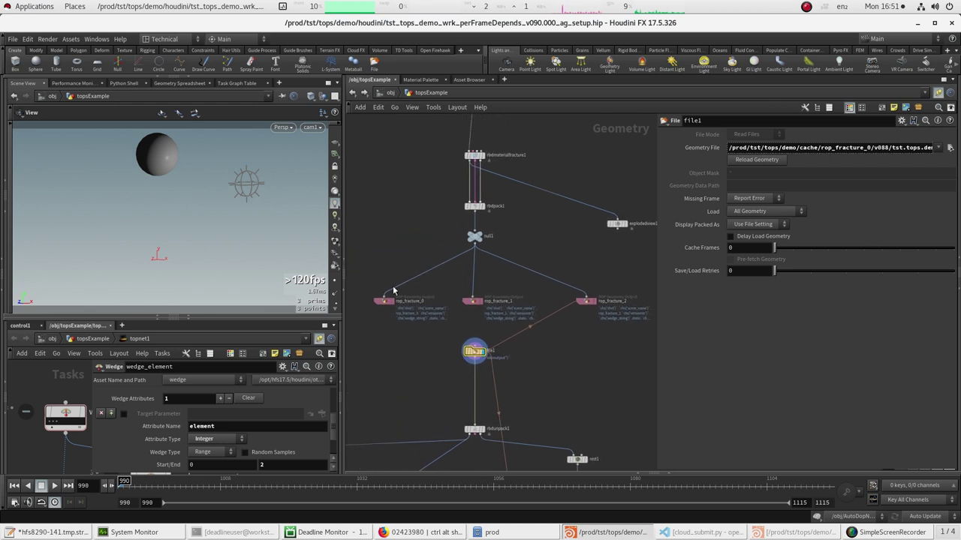
scroll(556, 300, down, 5)
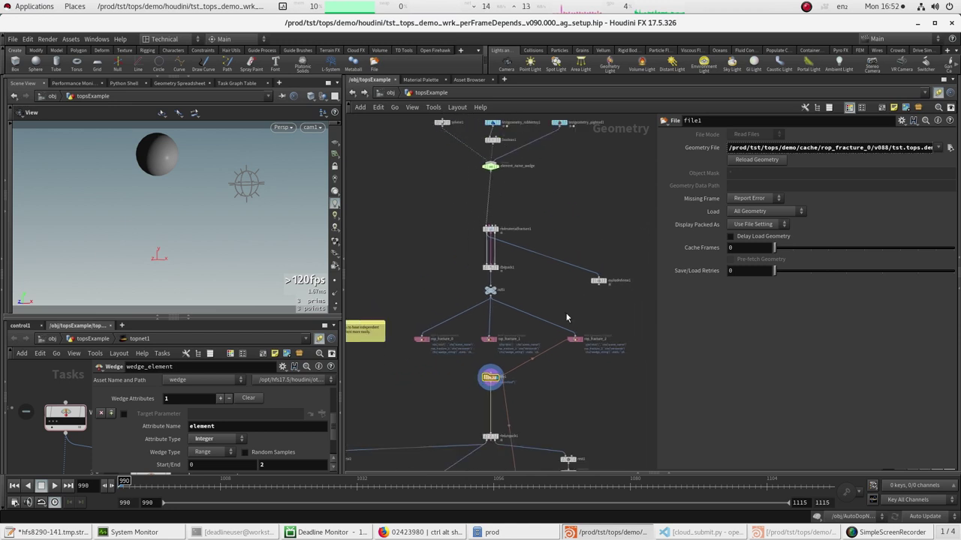
middle_drag(536, 302, 513, 305)
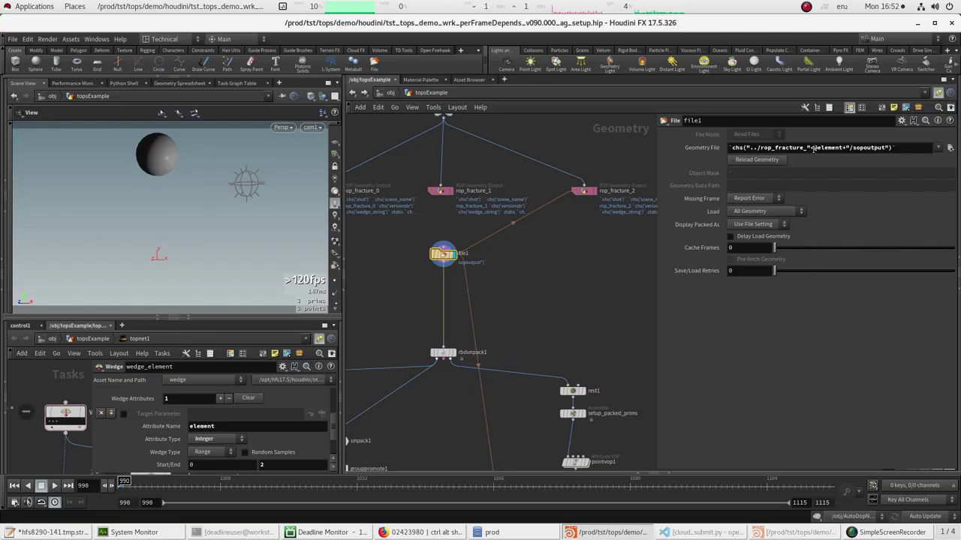
drag(813, 148, 842, 148)
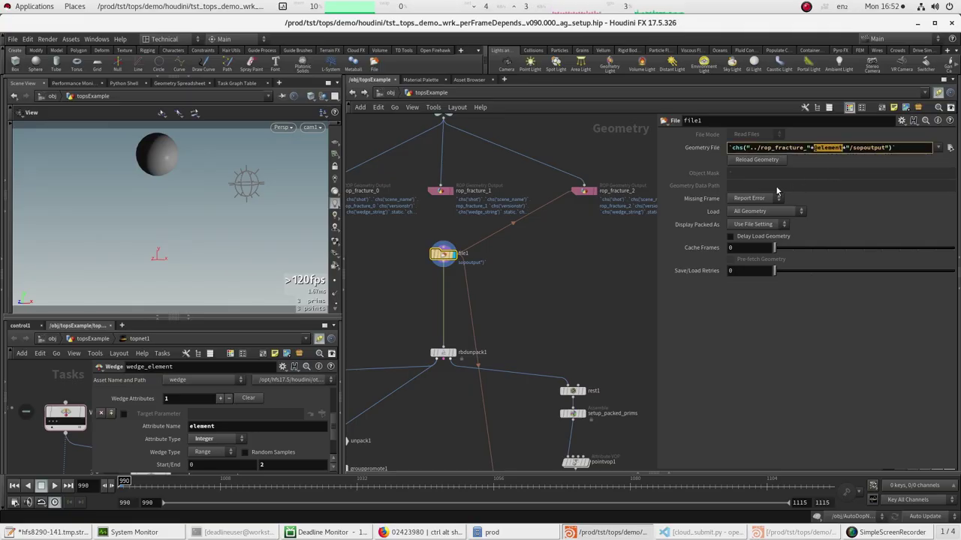
click(50, 424)
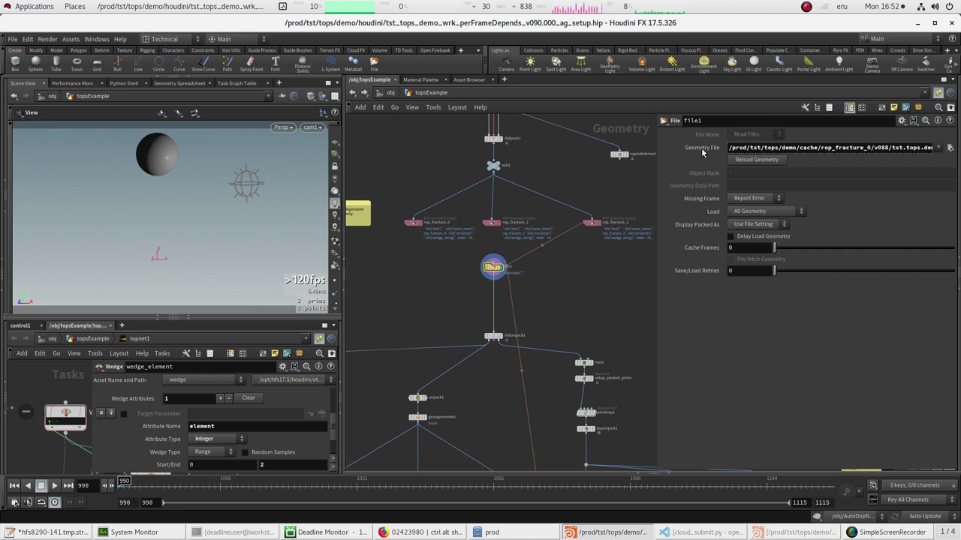
click(706, 149)
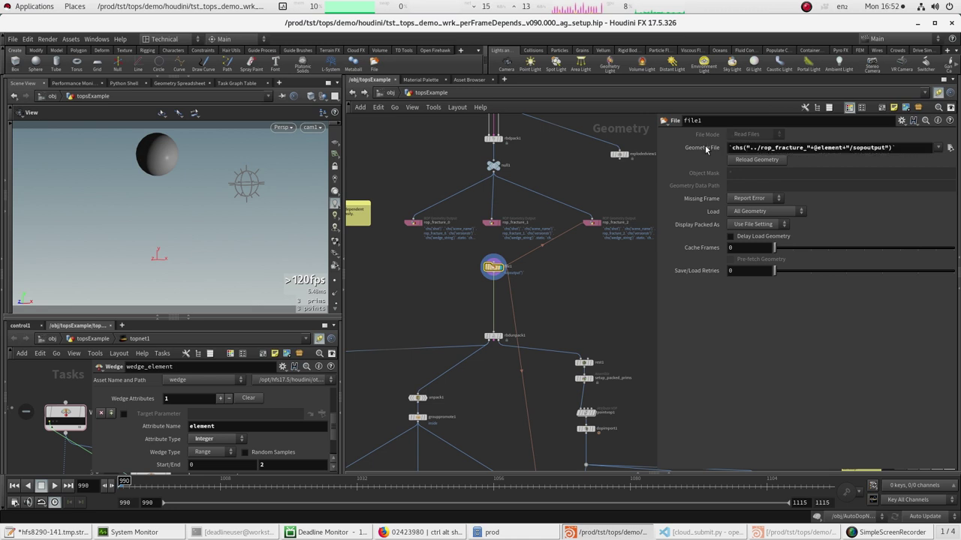
- View the whole network, check the settings of rop_fracture_1 and rop_fracture_2, and look over the output nodes further downstream
key(h)
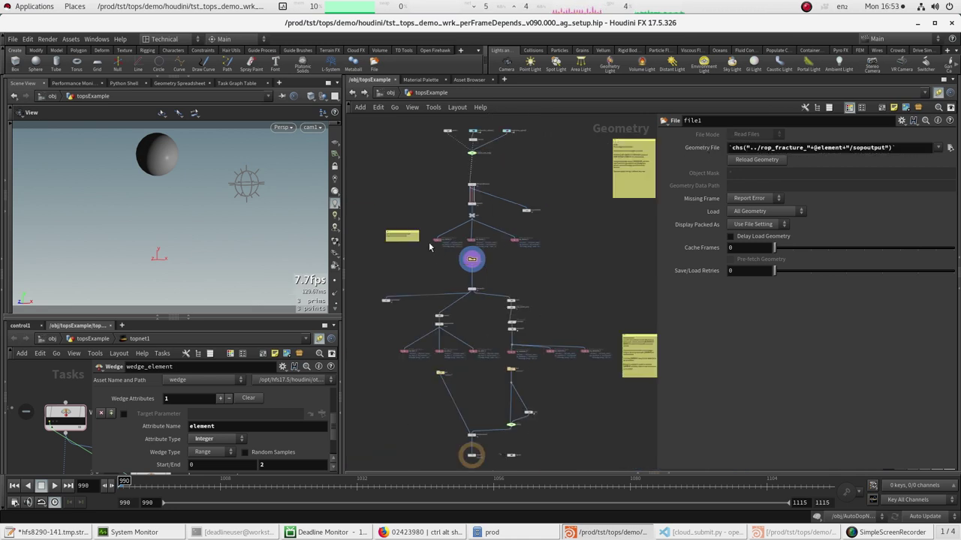
click(470, 240)
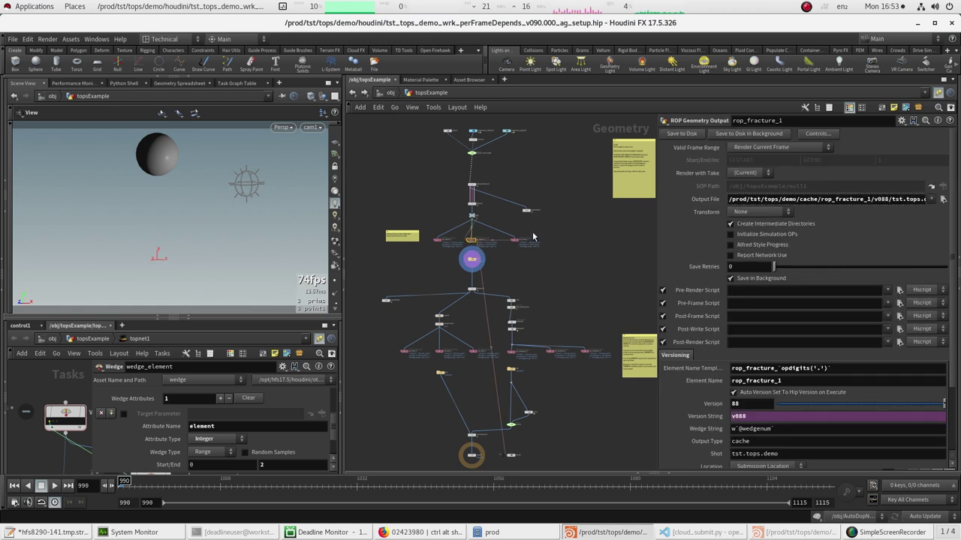
click(513, 242)
scroll(486, 339, up, 3)
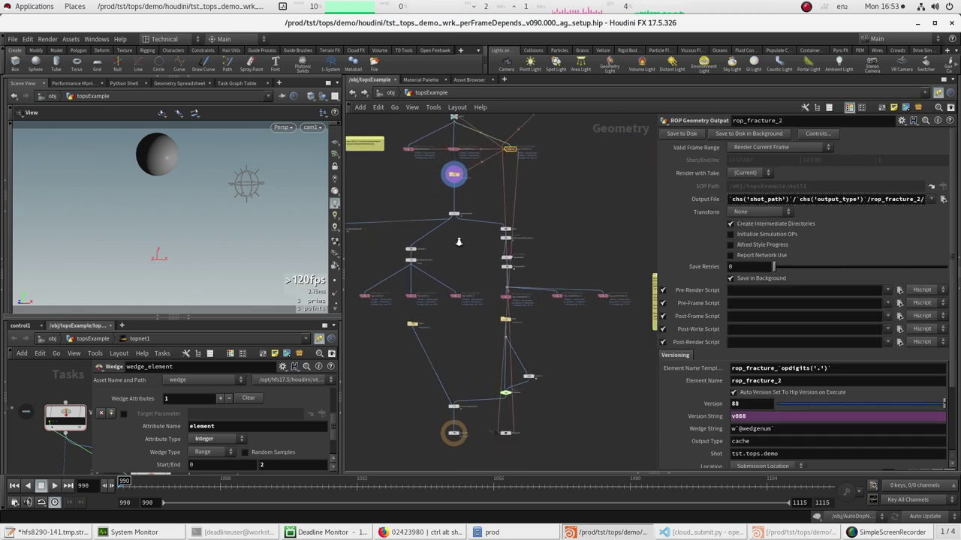
scroll(454, 249, up, 2)
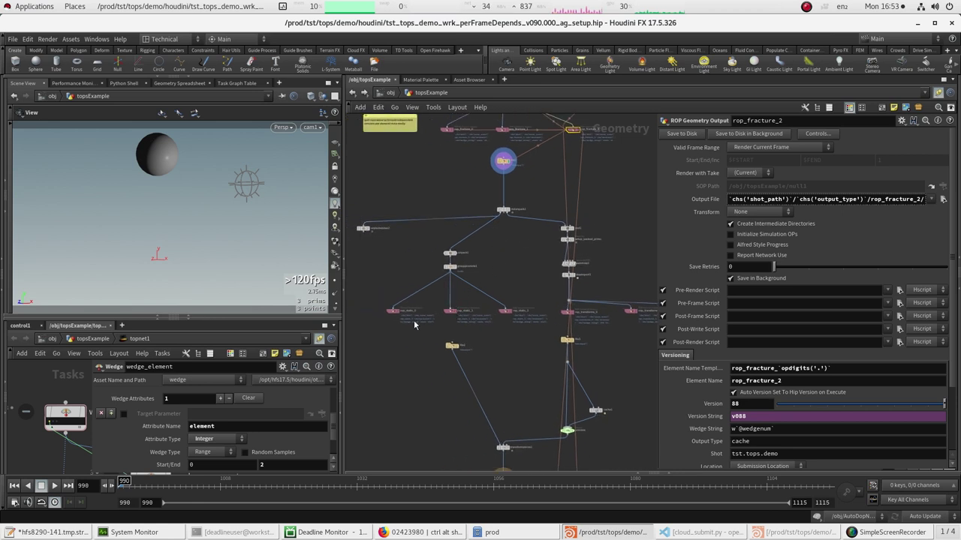
- Select rop_static_0, evaluate its Output File path in a widened parameter view, and highlight the wedge part w0
click(392, 310)
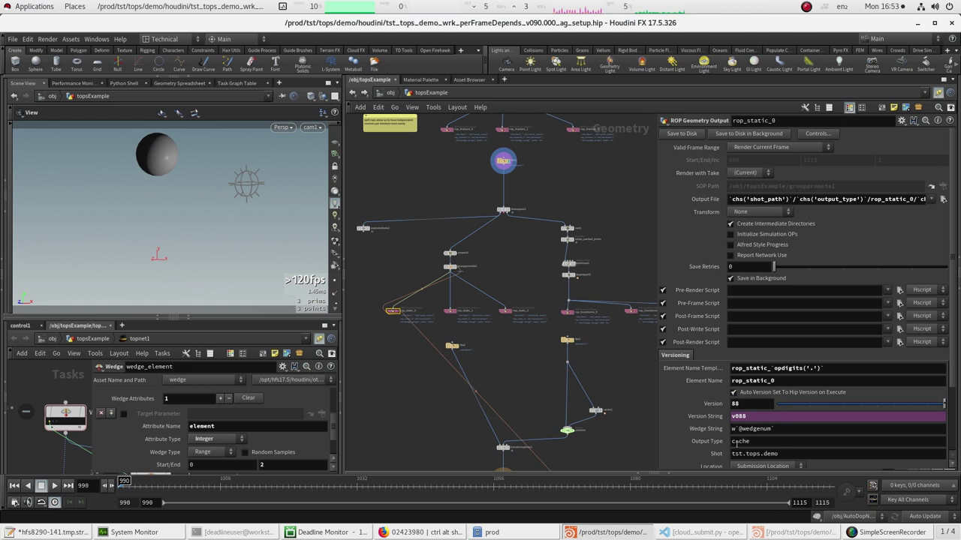
click(719, 432)
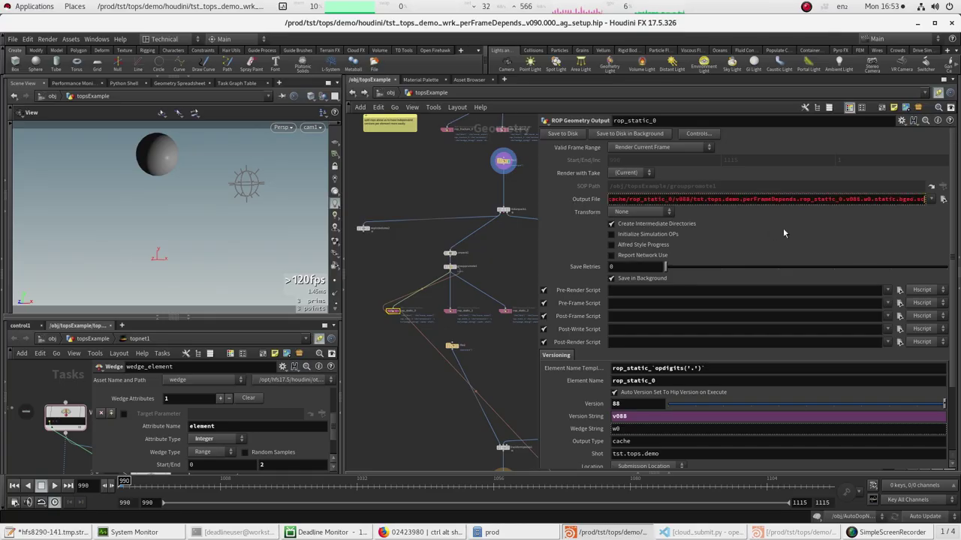
double_click(866, 201)
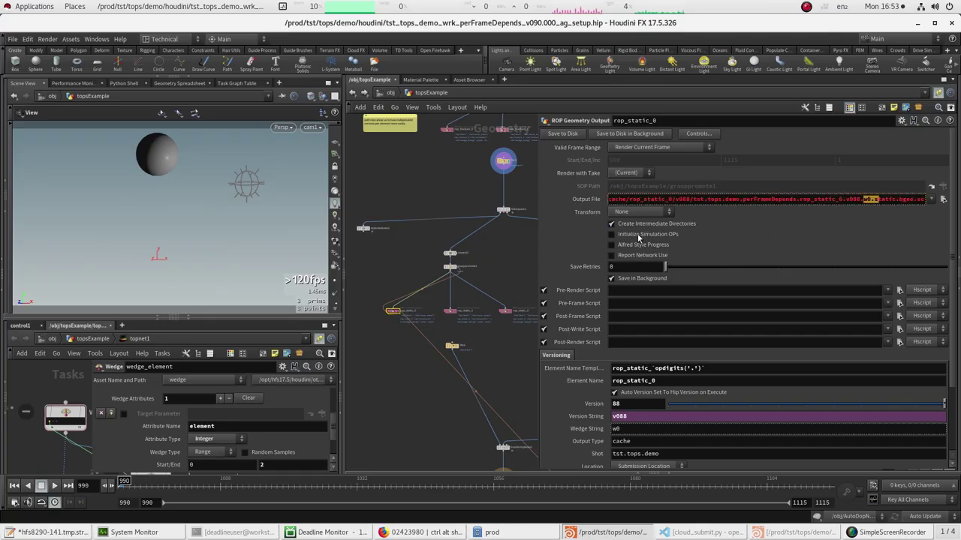
click(599, 201)
drag(539, 247, 691, 241)
- Turn on the display of explodedview2 to view the fractured pieces of the sphere
middle_drag(554, 192, 535, 205)
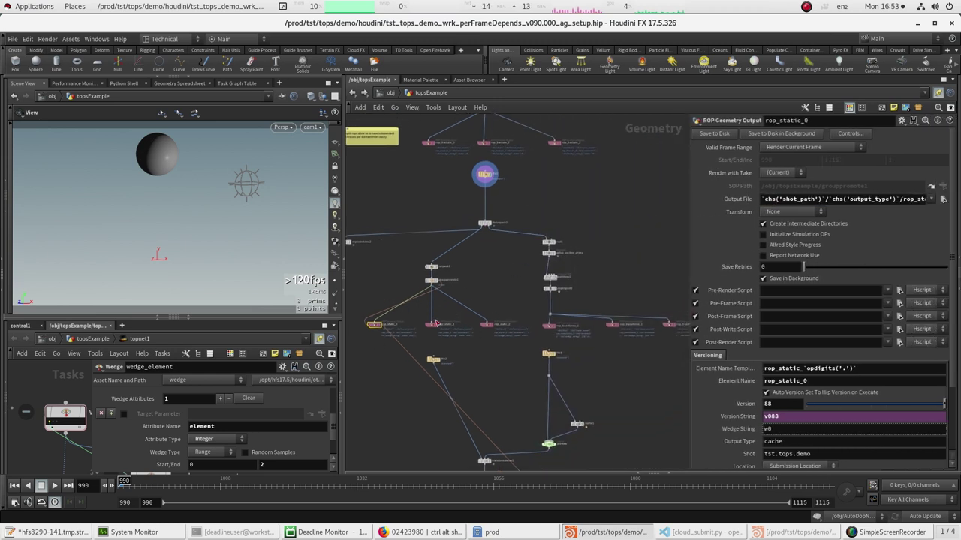
click(432, 280)
middle_drag(381, 274, 427, 262)
click(390, 229)
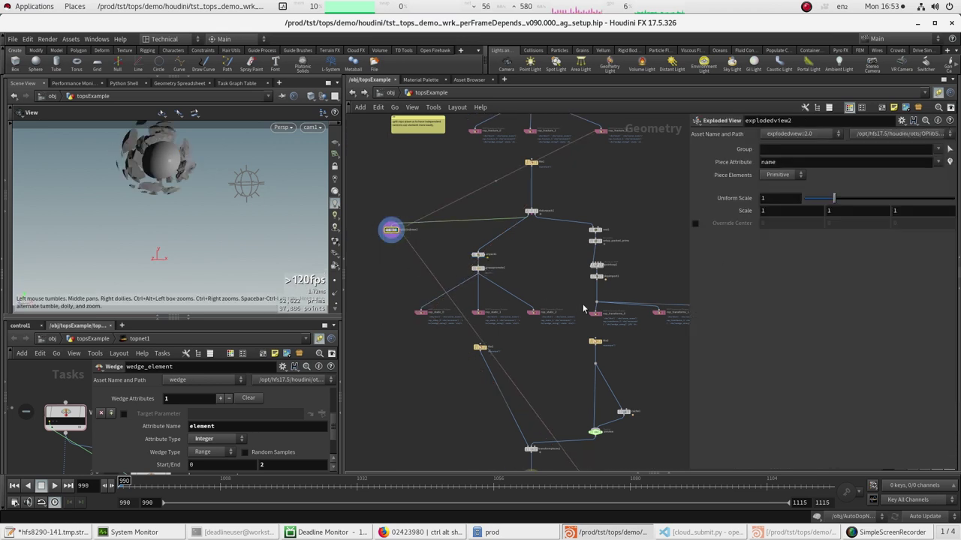
- Display file3 to check its transforms input, then display transformpieces1 and show its settings
middle_drag(570, 261, 497, 279)
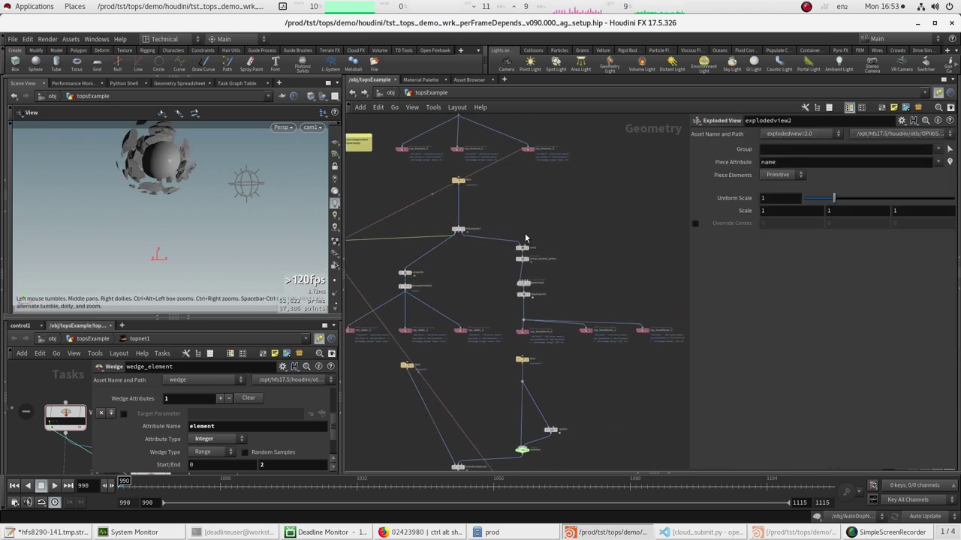
click(523, 360)
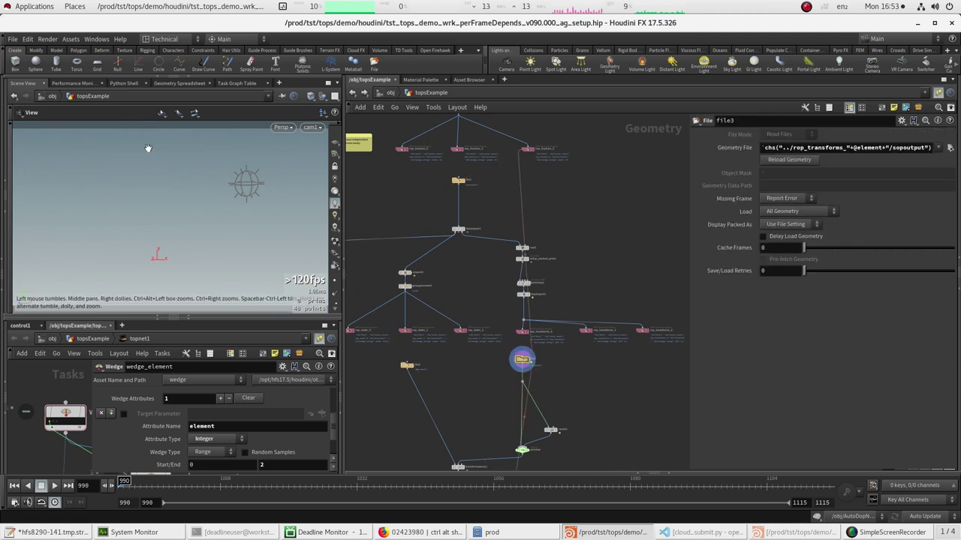
middle_drag(463, 391, 482, 324)
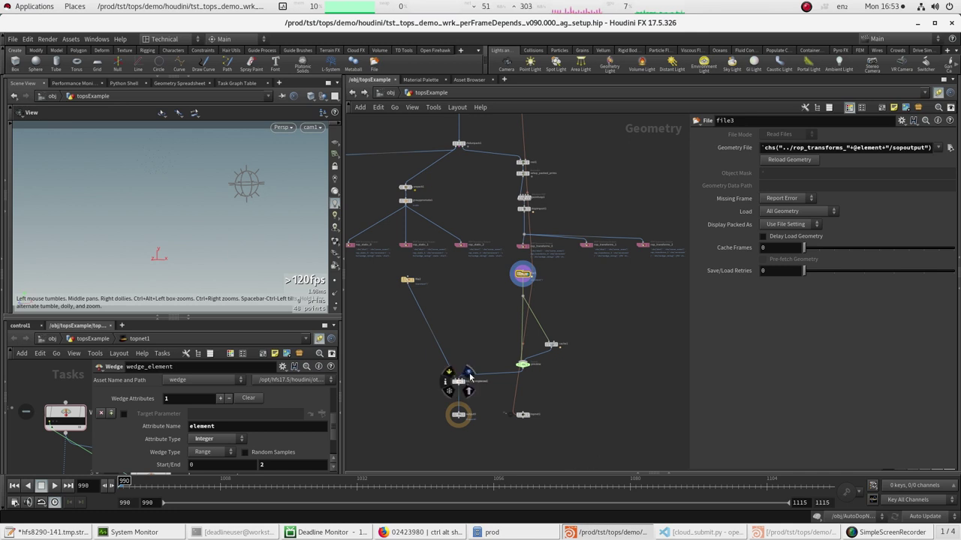
click(471, 380)
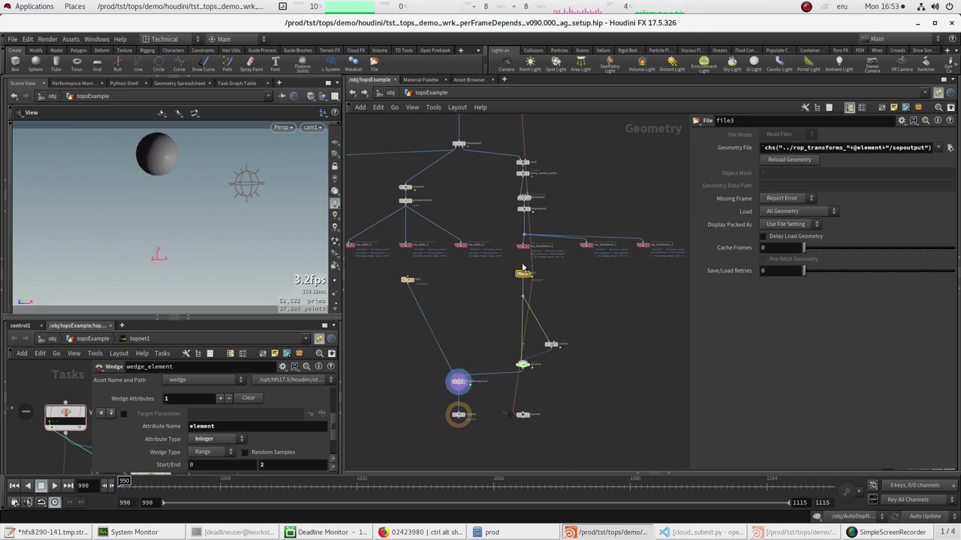
click(462, 378)
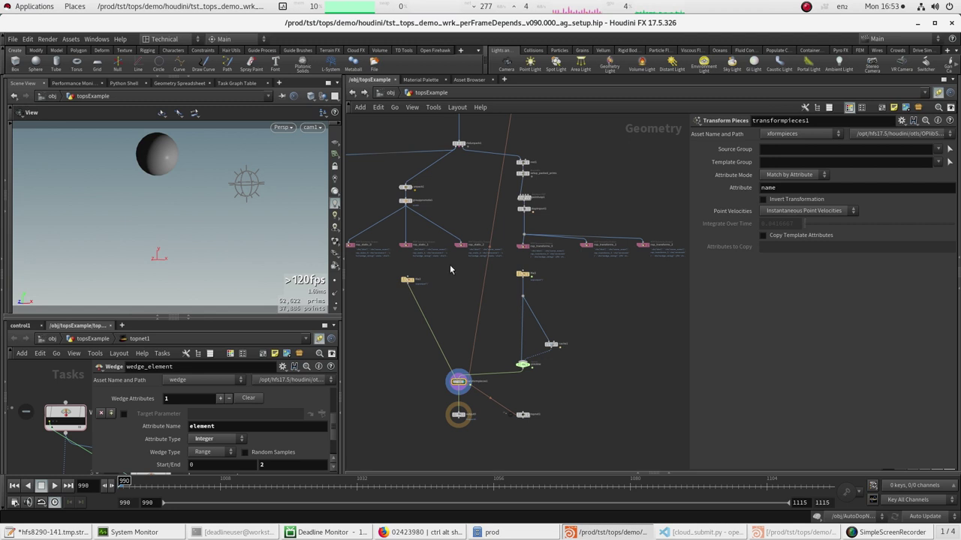
- Examine how the fracture, static and transforms output nodes and their file nodes follow each other down the geometry network
middle_drag(481, 199, 476, 312)
scroll(500, 307, down, 2)
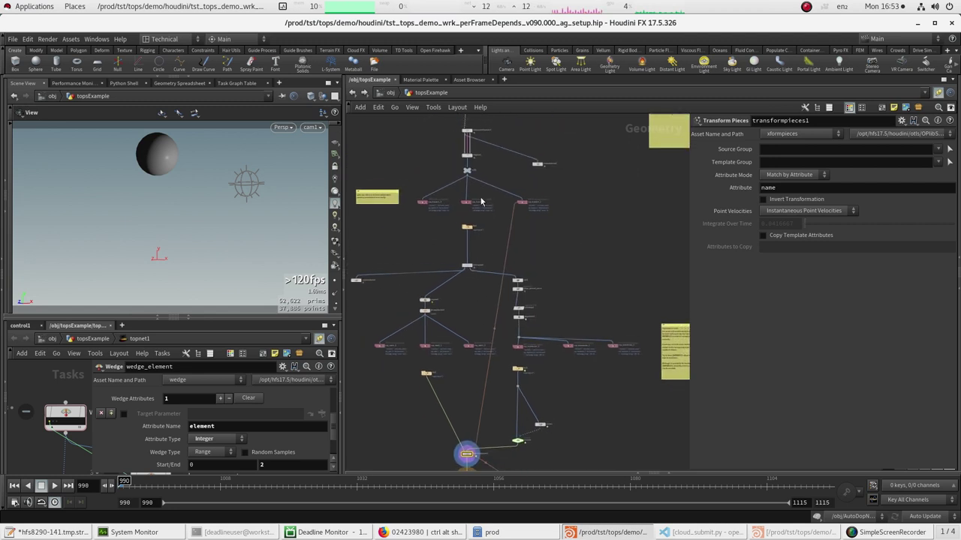
scroll(481, 202, up, 2)
middle_drag(488, 203, 494, 324)
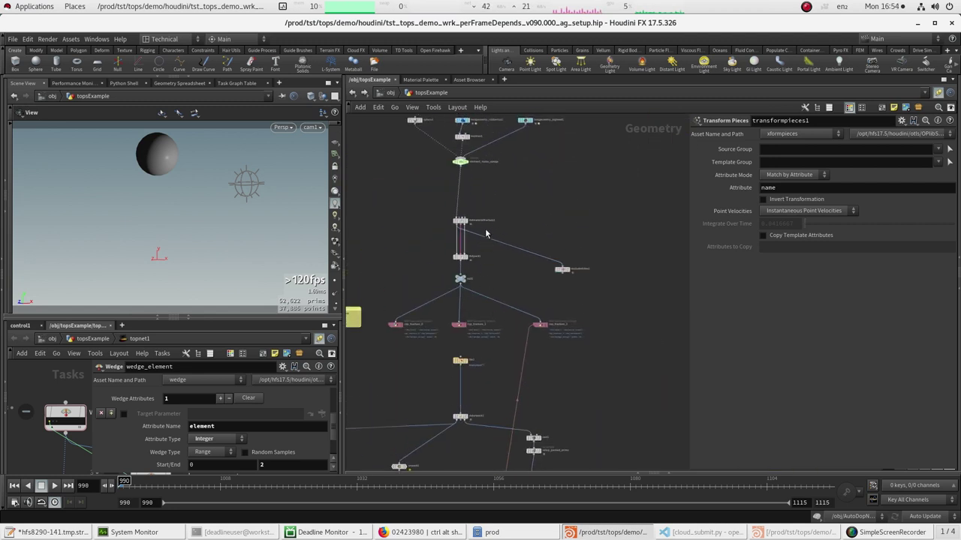
scroll(503, 222, up, 3)
scroll(518, 212, down, 3)
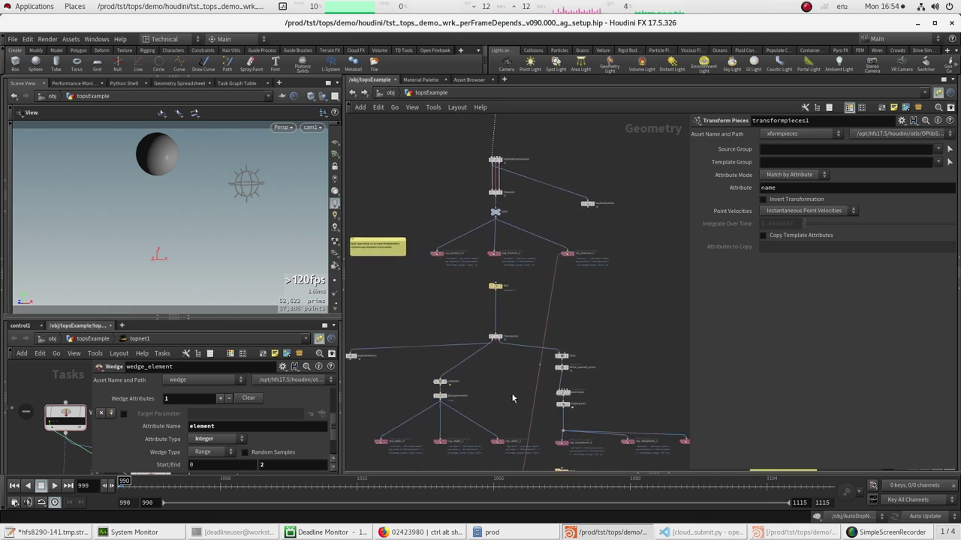
middle_drag(512, 398, 506, 319)
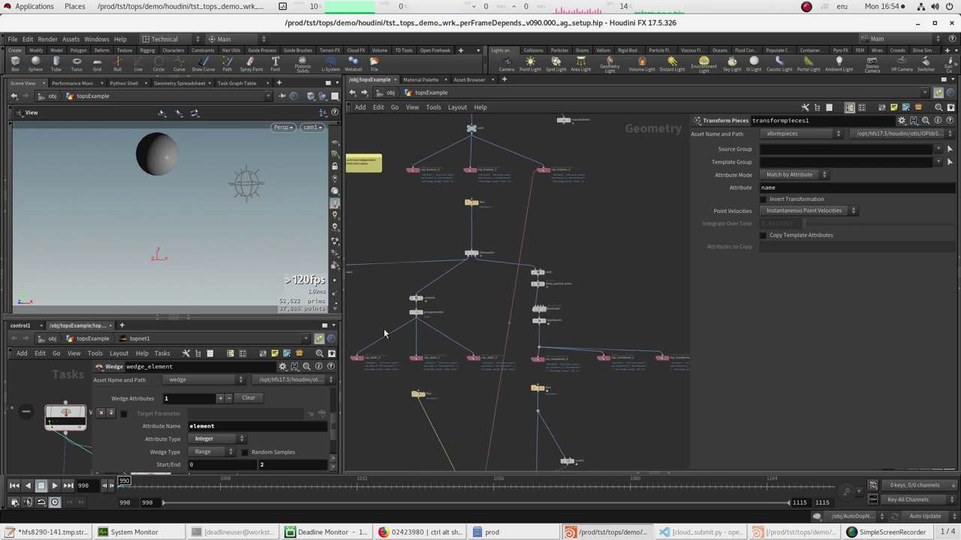
middle_drag(418, 405, 394, 281)
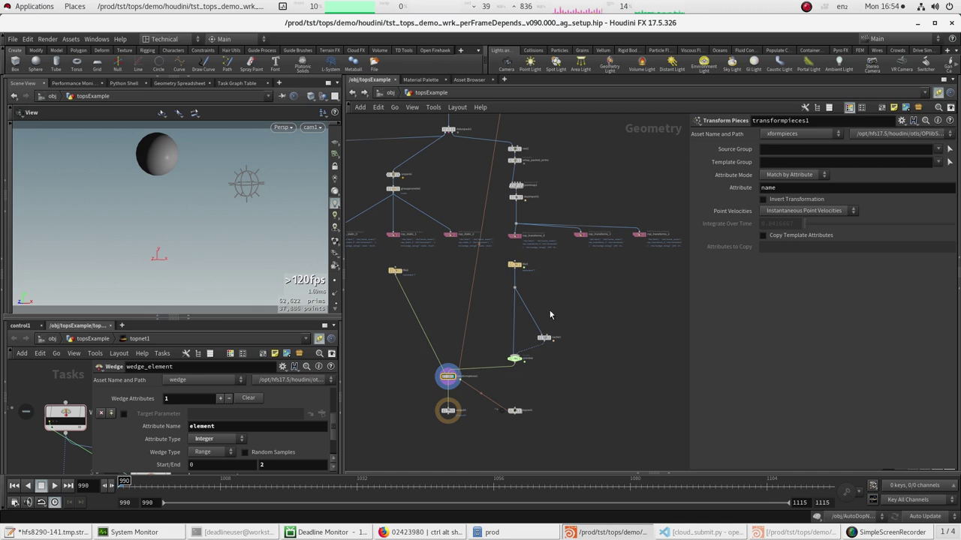
middle_drag(575, 187, 626, 353)
middle_drag(620, 262, 612, 315)
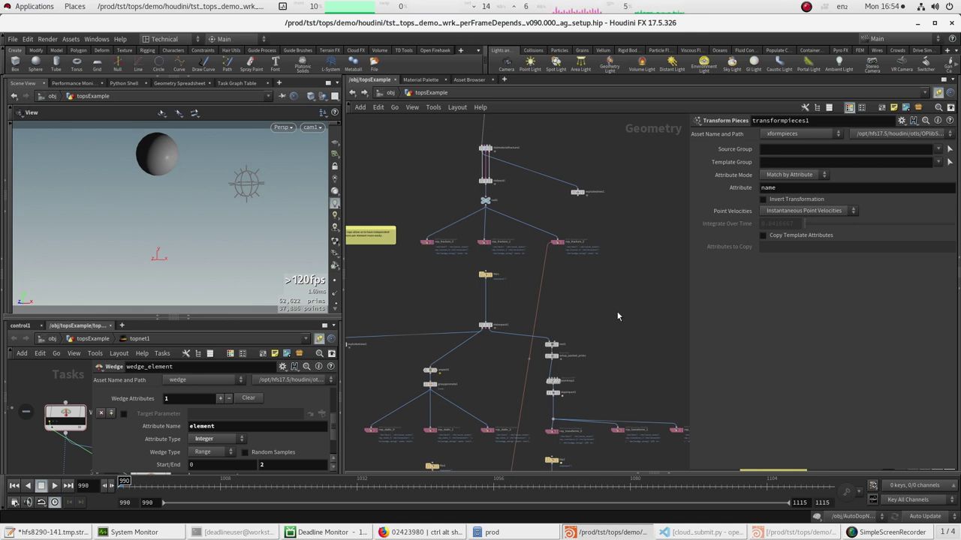
- Go to the topnet1 network, select wedge_element, and highlight its Wedge Count
key(1)
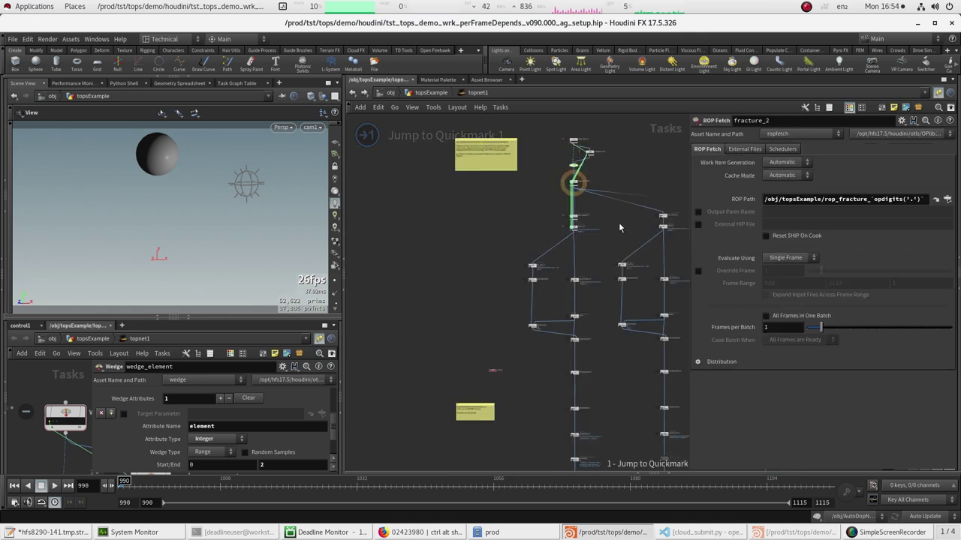
middle_drag(619, 222, 489, 246)
scroll(466, 150, up, 8)
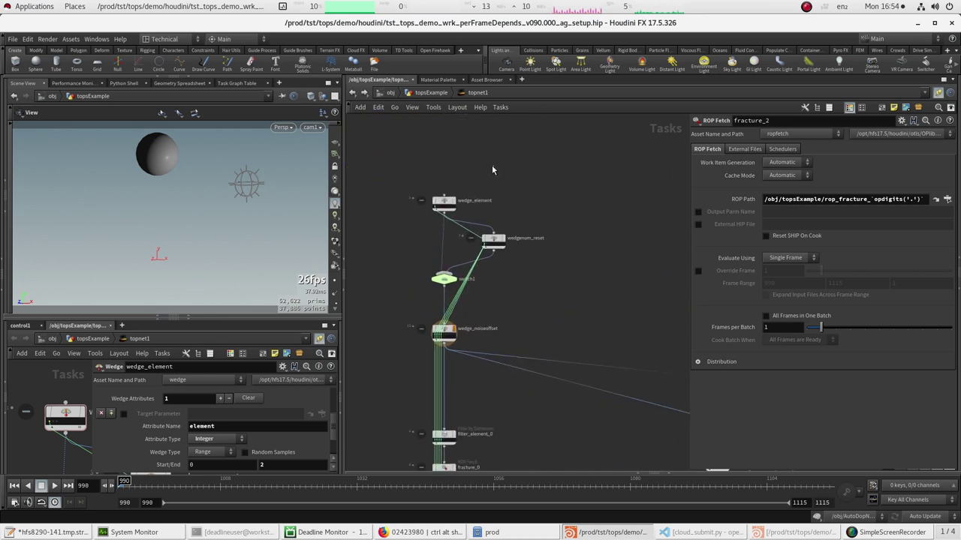
drag(388, 175, 503, 216)
scroll(466, 218, up, 2)
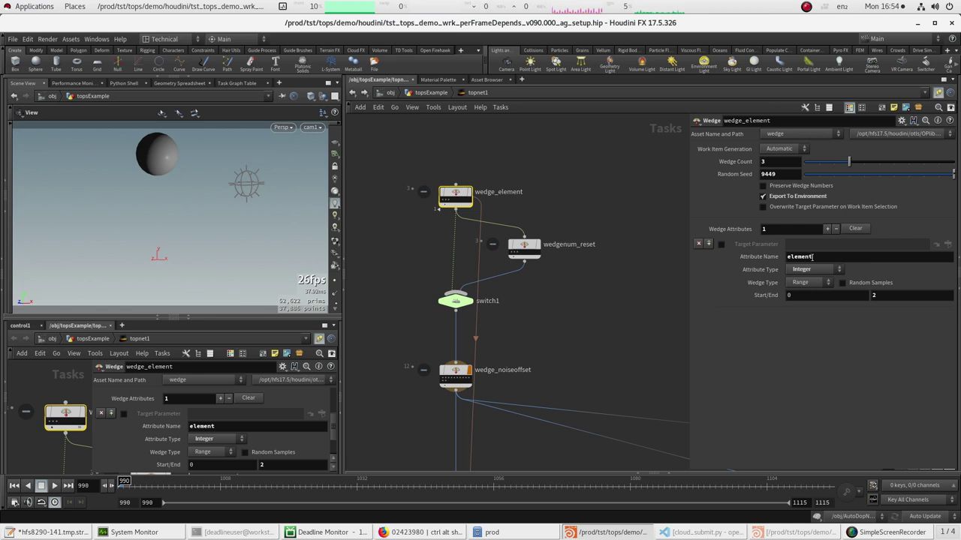
click(768, 162)
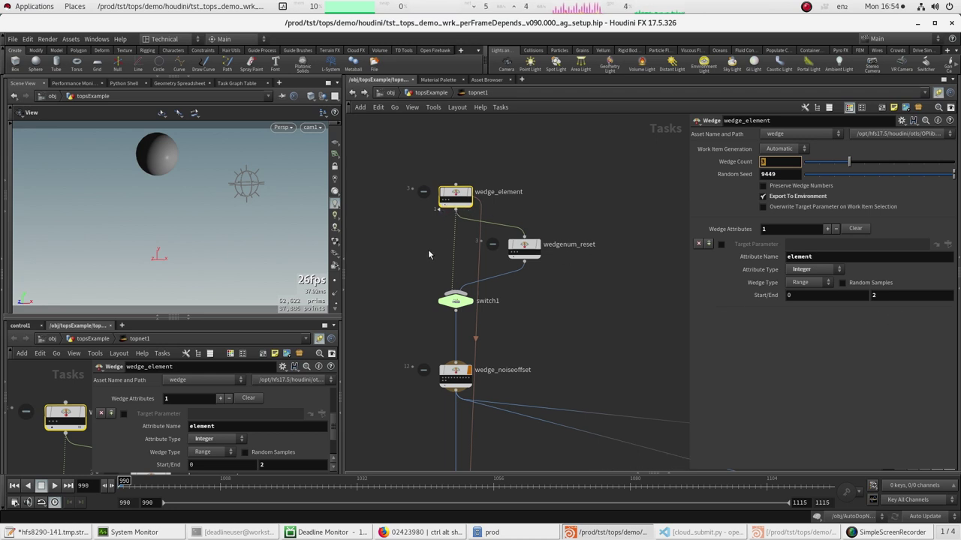
- Select wedge_noiseoffset and highlight its Wedge Count
drag(401, 340, 509, 401)
middle_drag(530, 364, 547, 327)
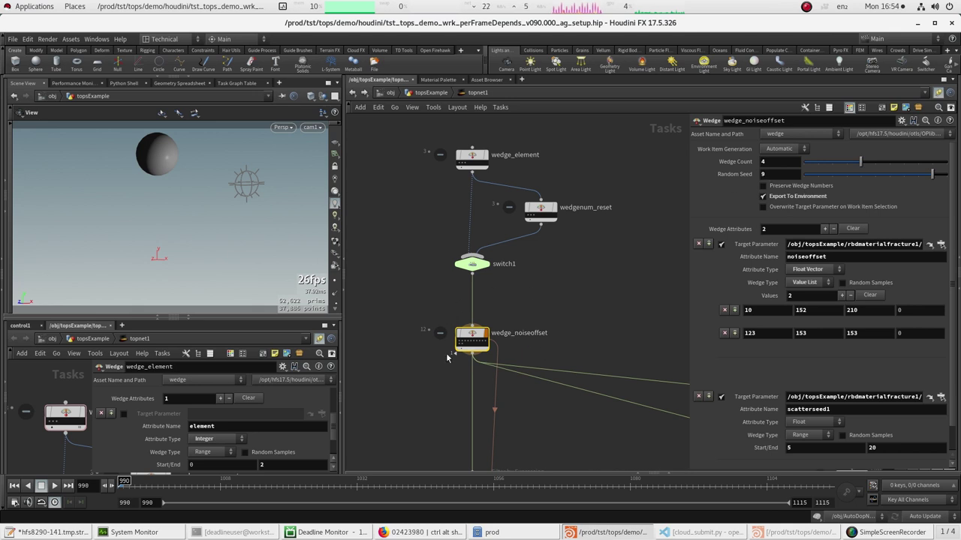
click(769, 159)
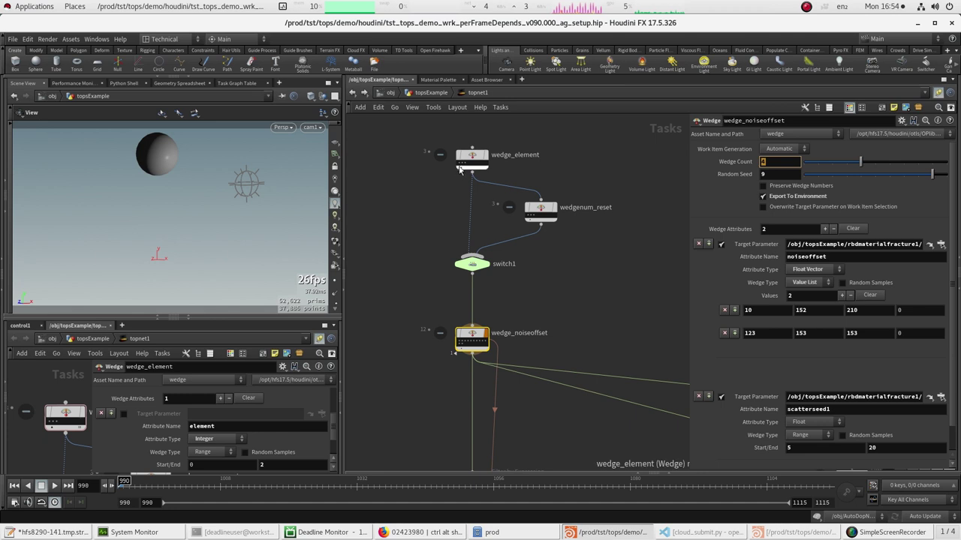
- Select a wedge_element work item to trace its dependents, select one in wedge_noiseoffset, and reselect the wedge_noiseoffset node
click(460, 163)
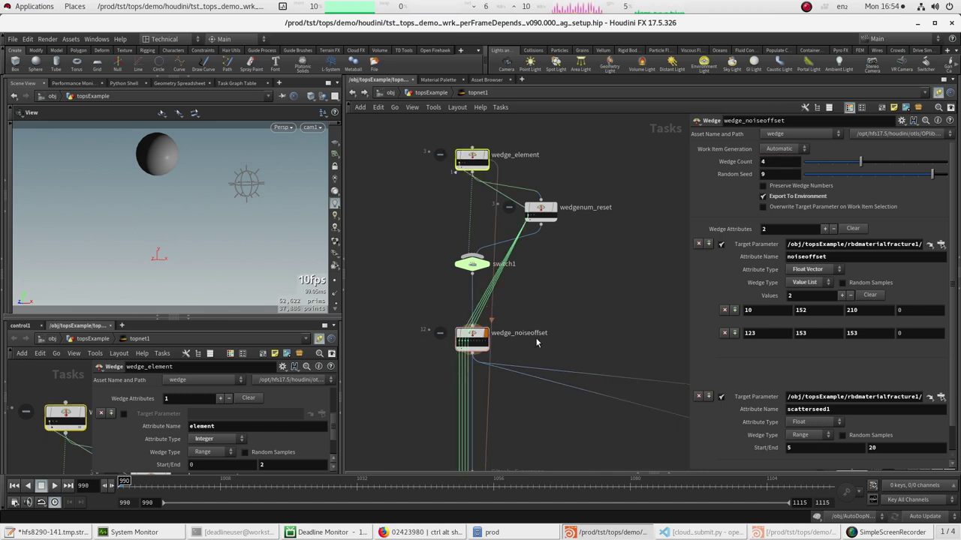
mouse_move(460, 164)
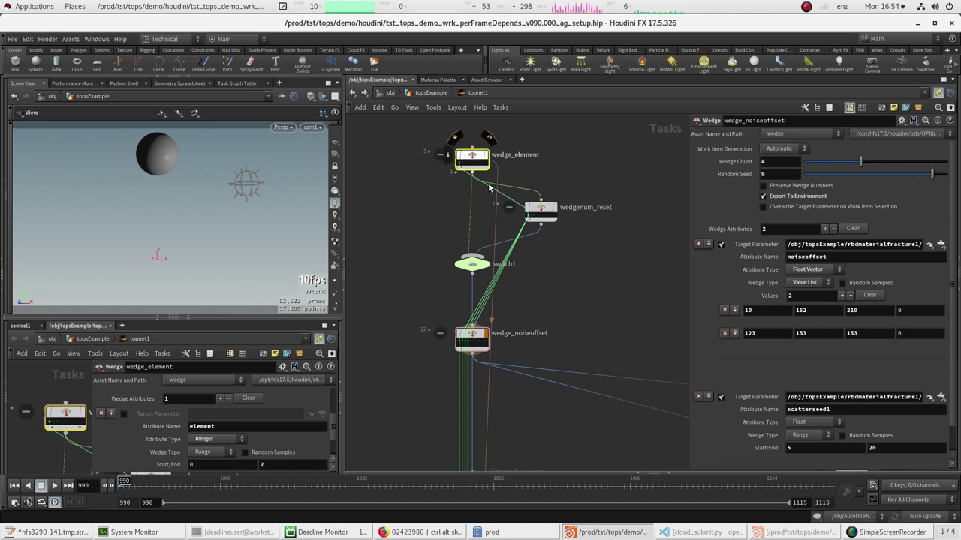
scroll(465, 336, up, 2)
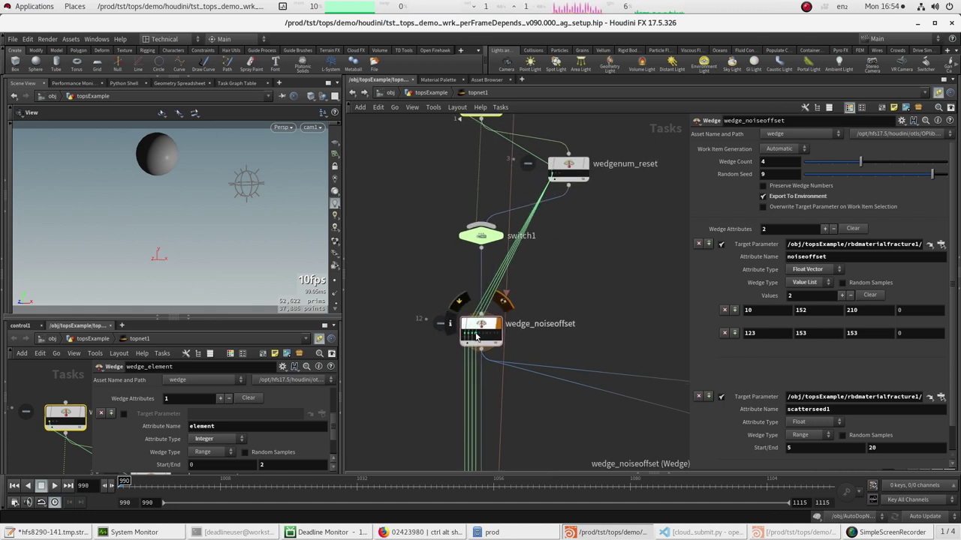
click(468, 337)
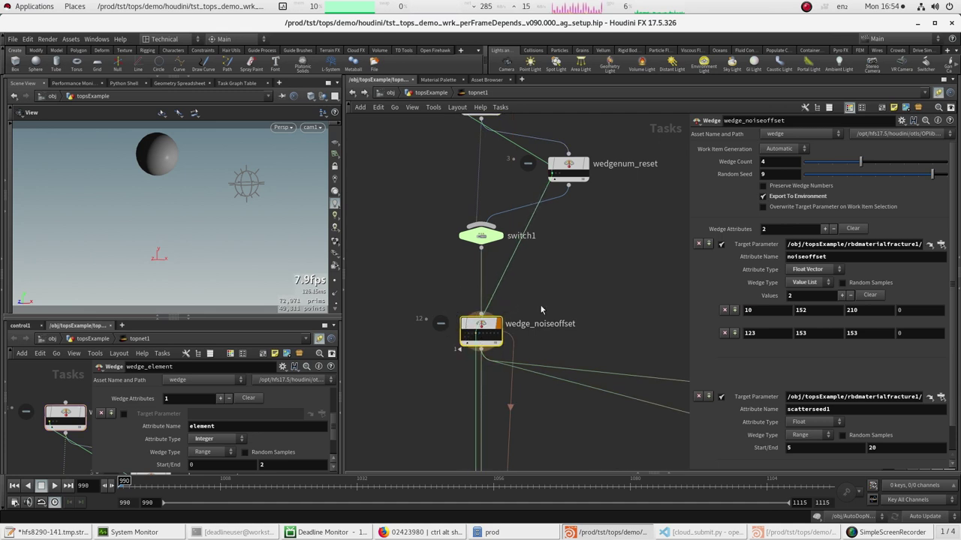
drag(553, 302, 443, 364)
middle_drag(413, 384, 403, 306)
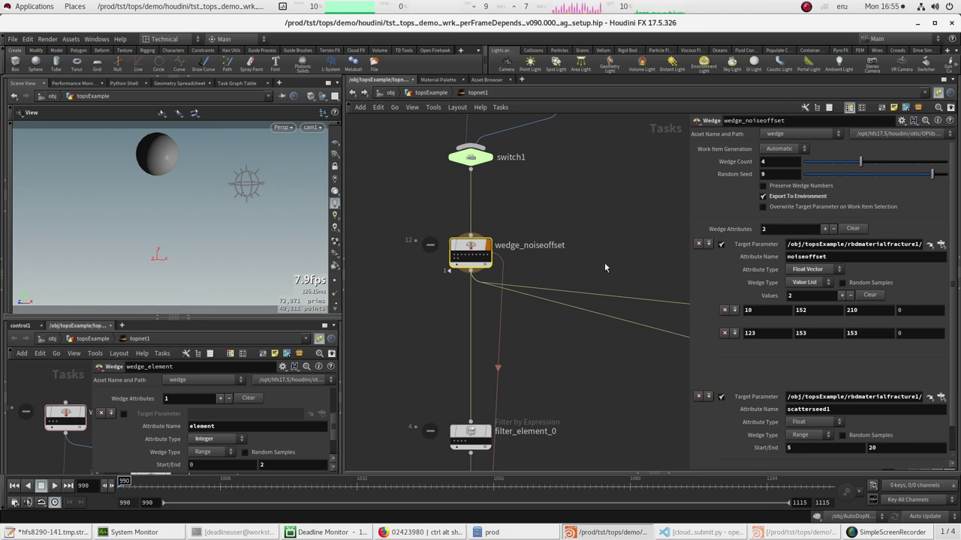
middle_drag(604, 263, 594, 275)
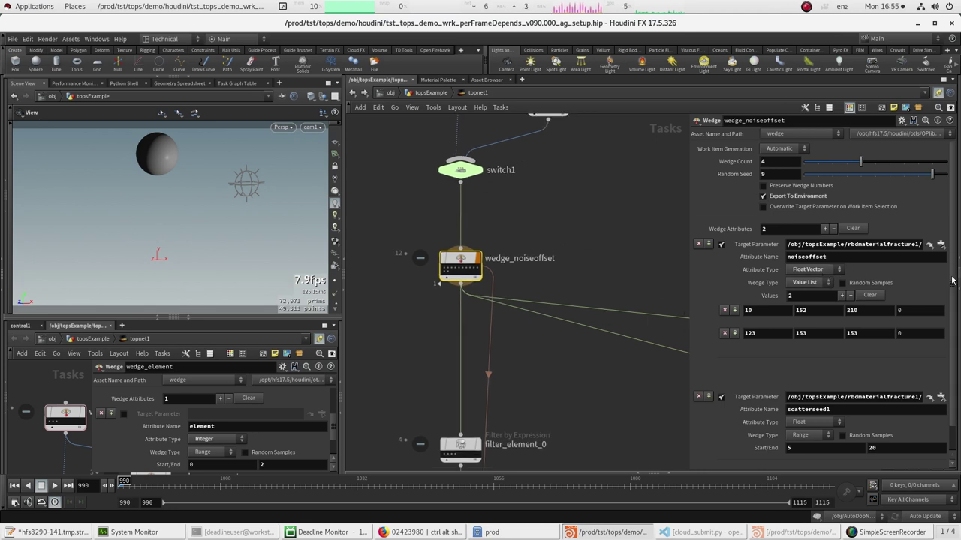
- Compare wedge_element's element attribute settings with the noiseoffset and scatterseed1 attributes of wedge_noiseoffset
scroll(750, 269, down, 1)
middle_drag(535, 125, 518, 288)
drag(418, 196, 457, 215)
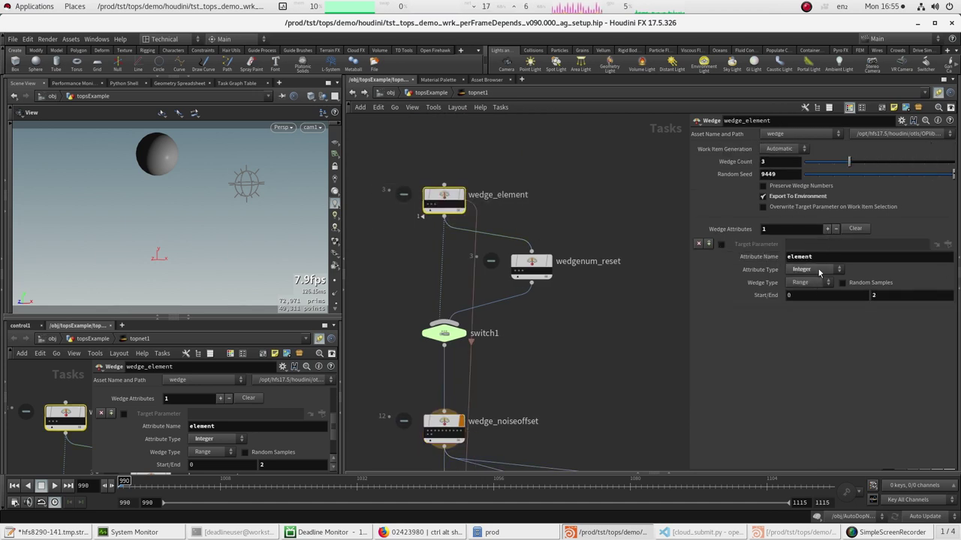
middle_drag(526, 383, 571, 272)
click(488, 318)
middle_drag(449, 347, 422, 316)
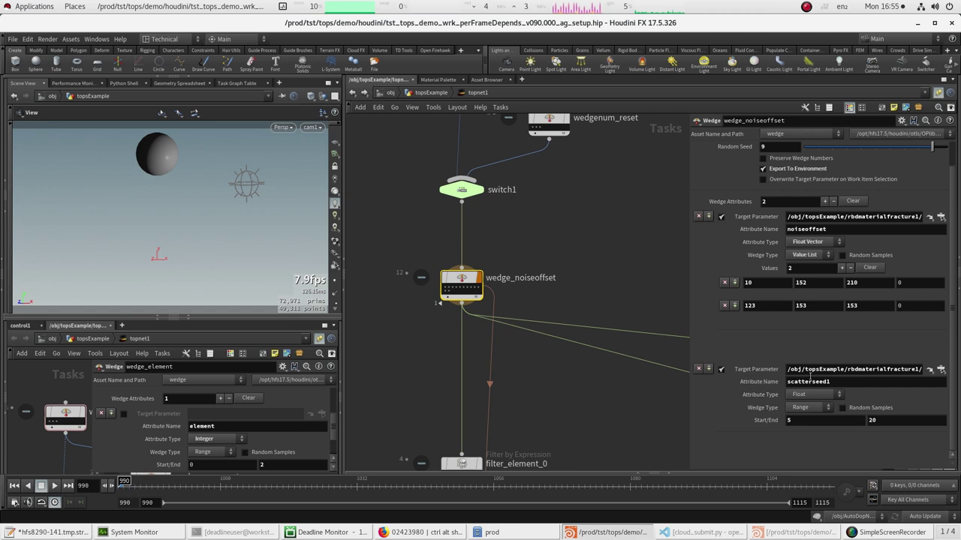
- Show the end of the noiseoffset attribute's Target Parameter path and highlight concrete_noiseoffset in it
click(854, 218)
key(End)
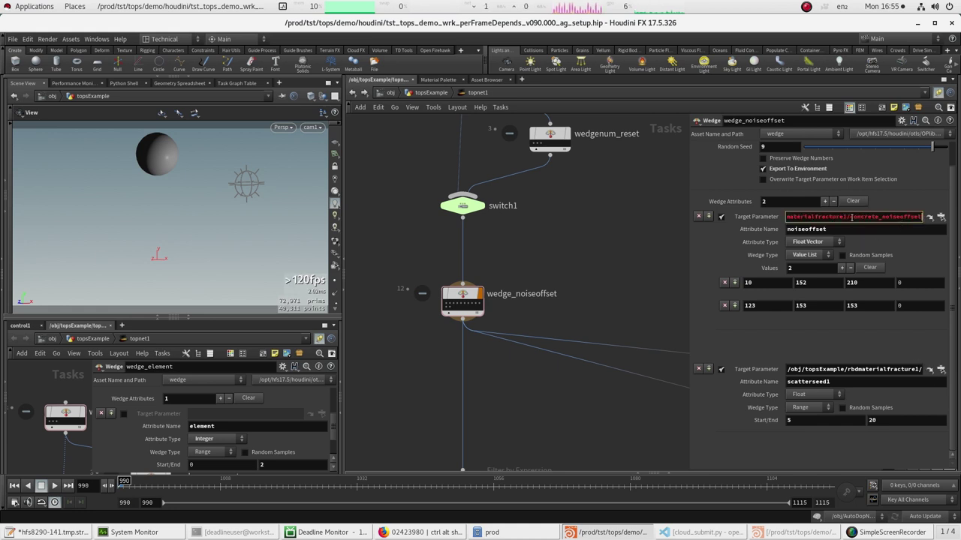
drag(849, 217, 921, 217)
click(920, 217)
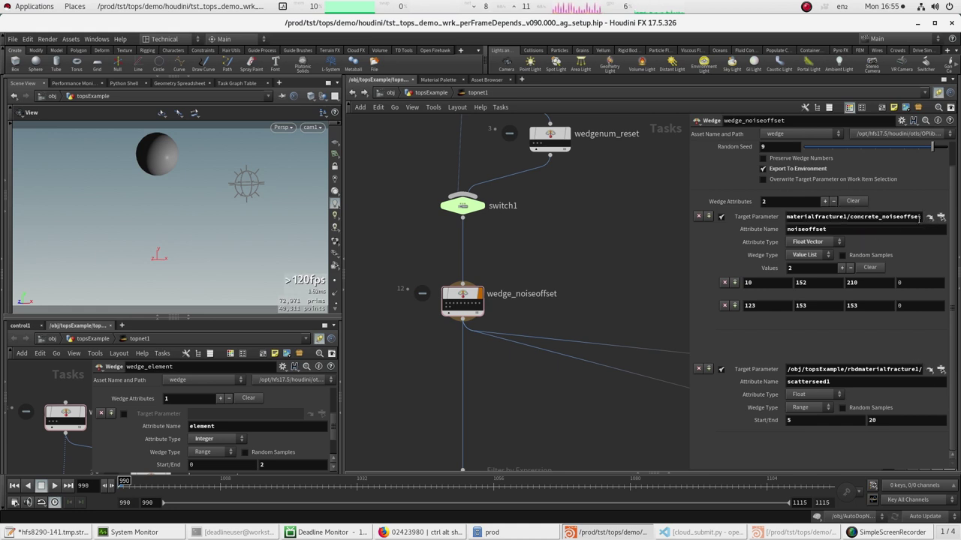
click(463, 300)
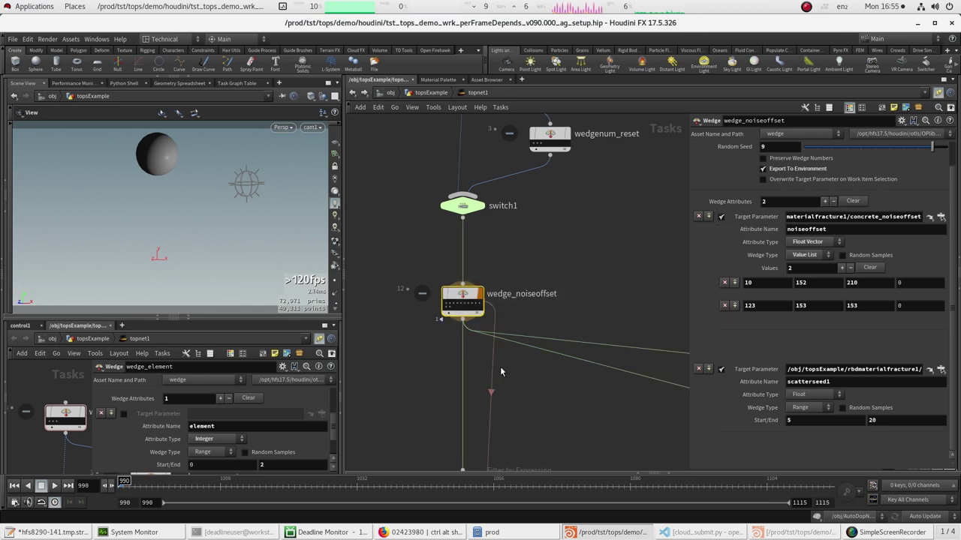
- Return to the bookmarked overview of topnet1 showing the wedge nodes and their task branches
middle_drag(539, 257, 560, 280)
click(559, 275)
key(1)
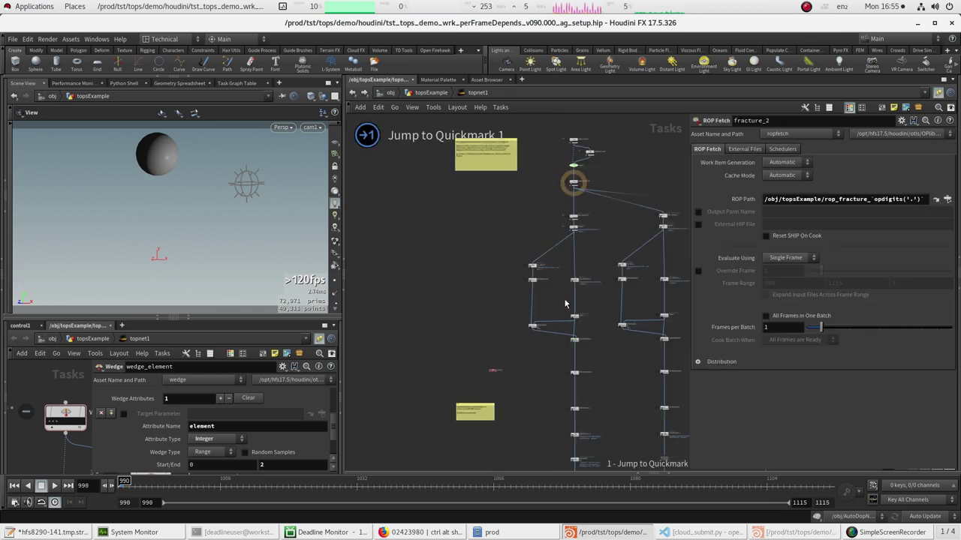
key(2)
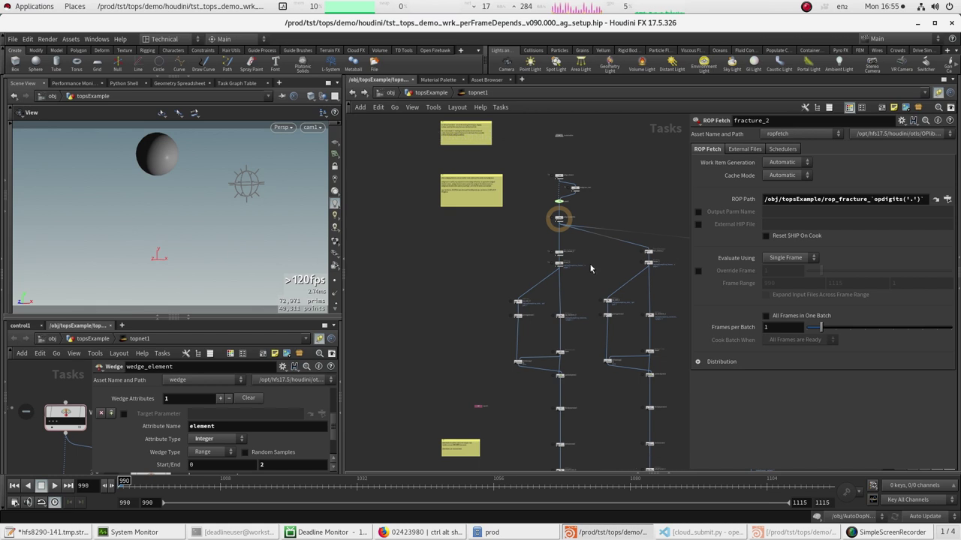
- Look at rbdmaterialfracture1 and its fracture outputs in the topsExample network, and return to the wedge nodes in topnet1
key(u)
middle_drag(517, 166, 515, 282)
scroll(512, 263, up, 4)
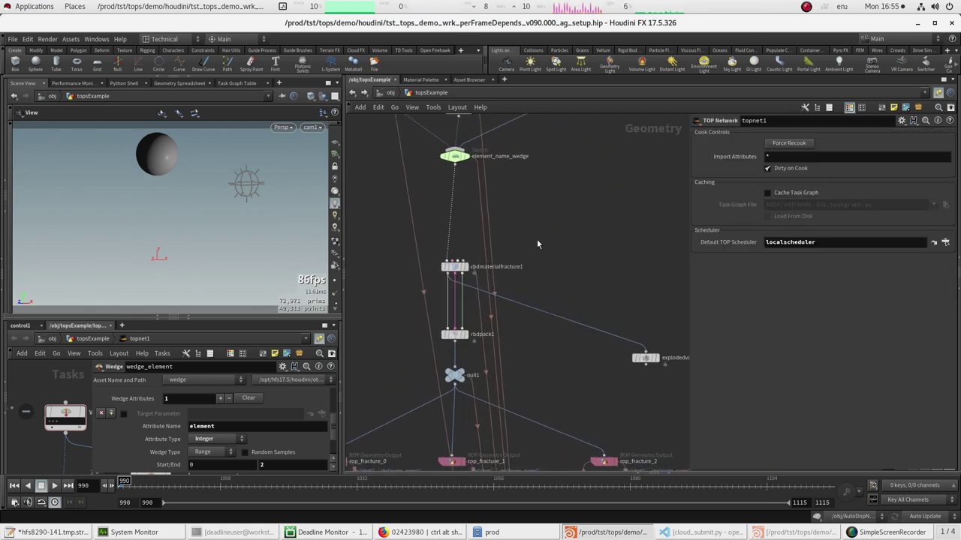
drag(535, 236, 420, 286)
middle_drag(607, 270, 598, 290)
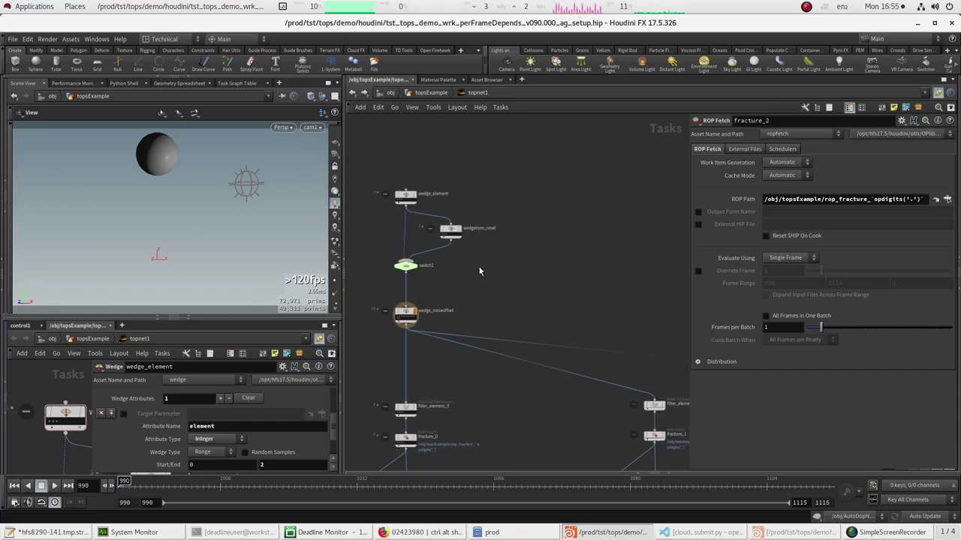
- Show the wedge settings of wedgenum_reset and select the first work item of wedge_noiseoffset to trace its dependencies
click(451, 230)
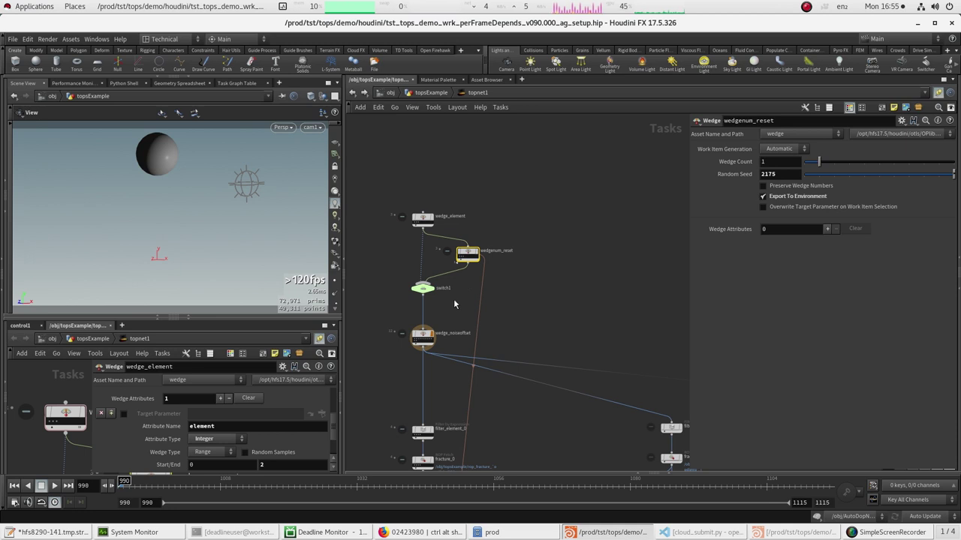
scroll(465, 283, up, 2)
scroll(409, 245, up, 2)
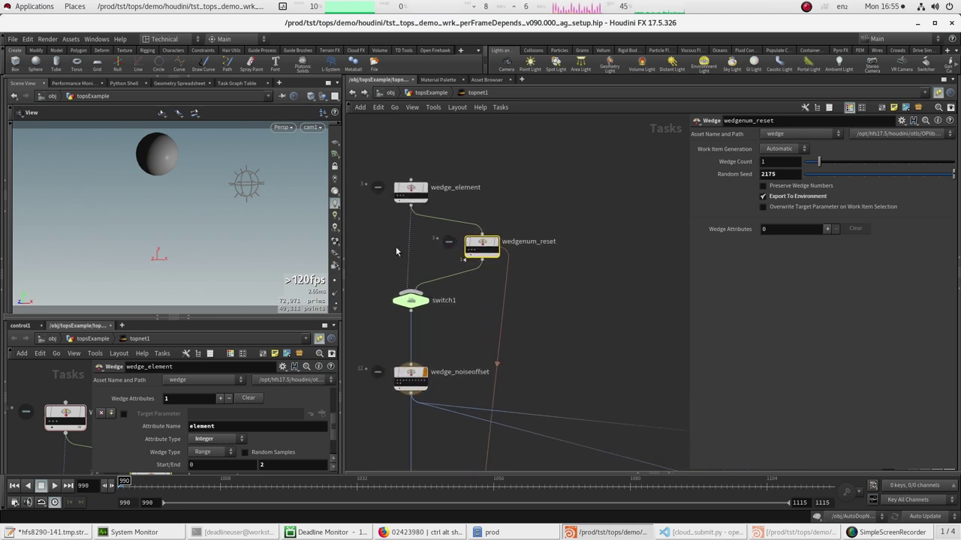
click(398, 382)
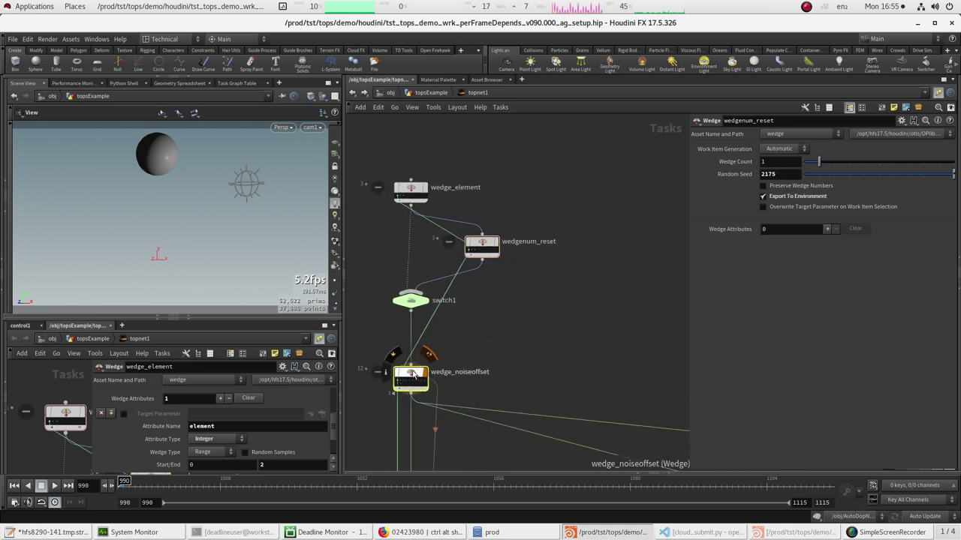
scroll(380, 403, up, 2)
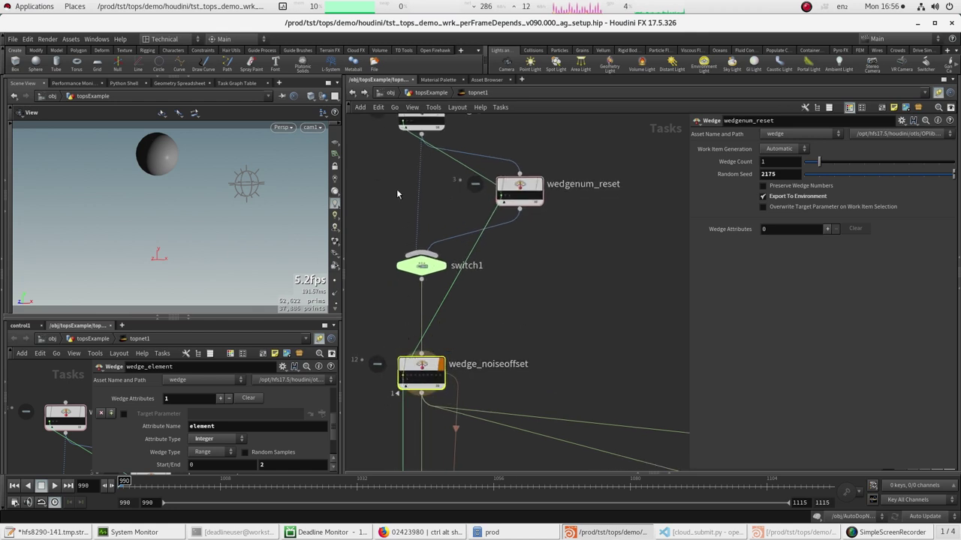
- Inspect the task attributes of the first and third work items on wedge_element
middle_drag(394, 170, 393, 210)
middle_click(402, 159)
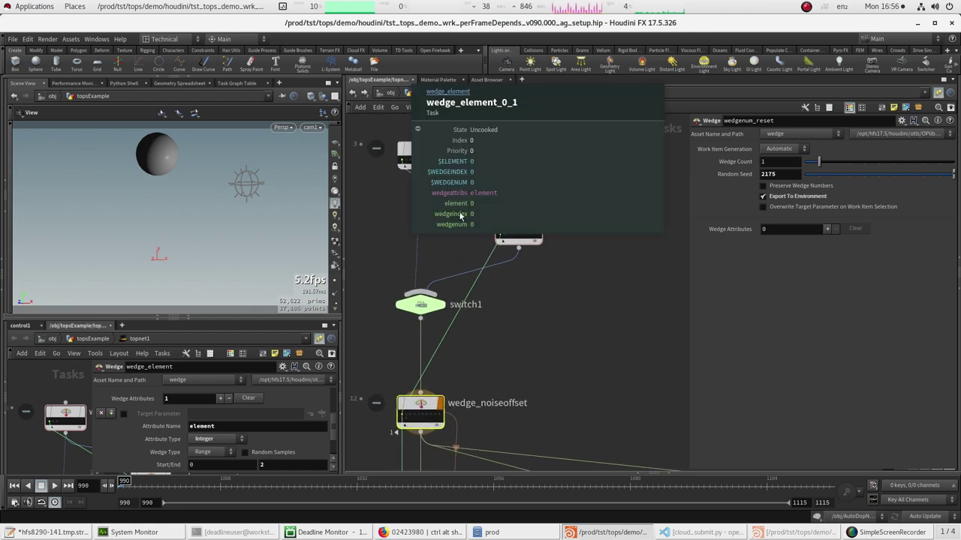
middle_click(406, 160)
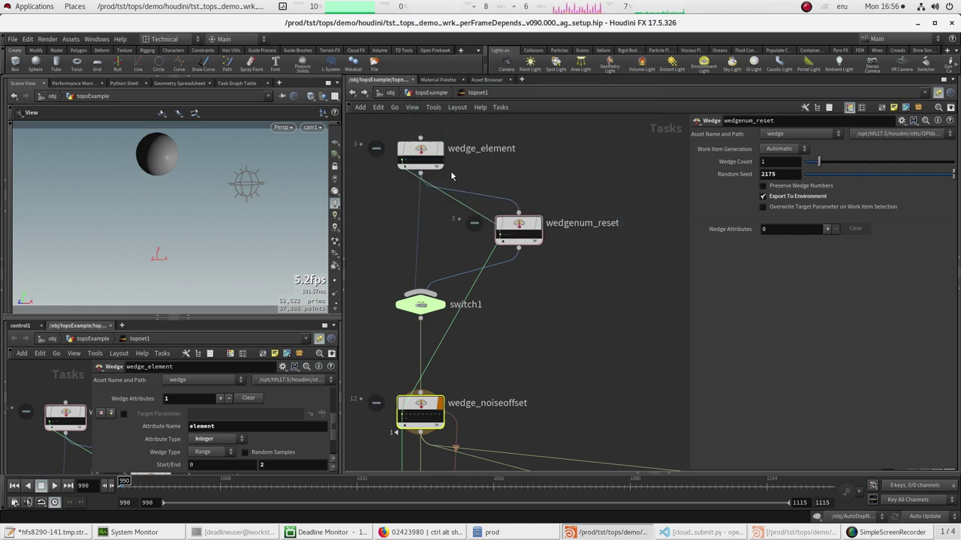
click(409, 162)
click(411, 165)
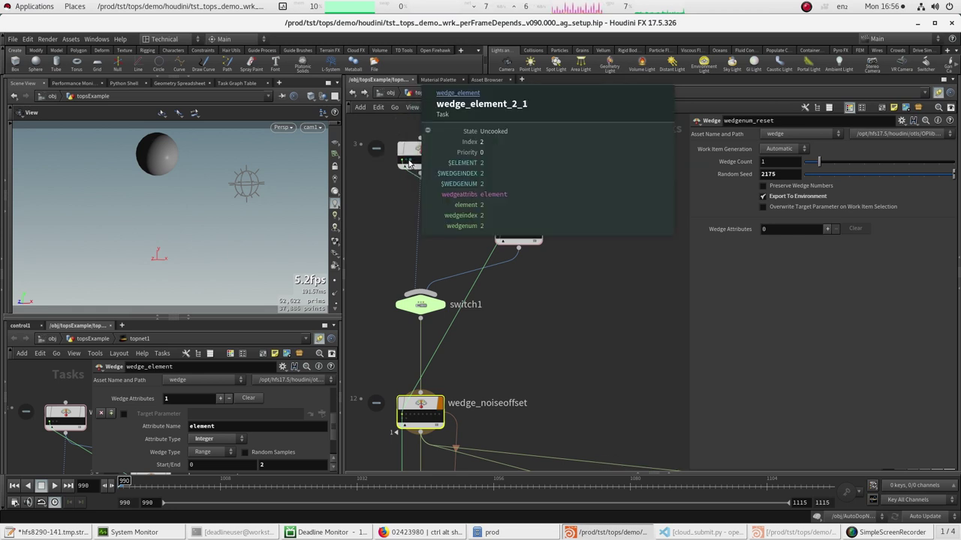
- Compare the task attributes of the first wedge_noiseoffset work item with those of the first and third wedgenum_reset items
middle_drag(458, 405, 471, 364)
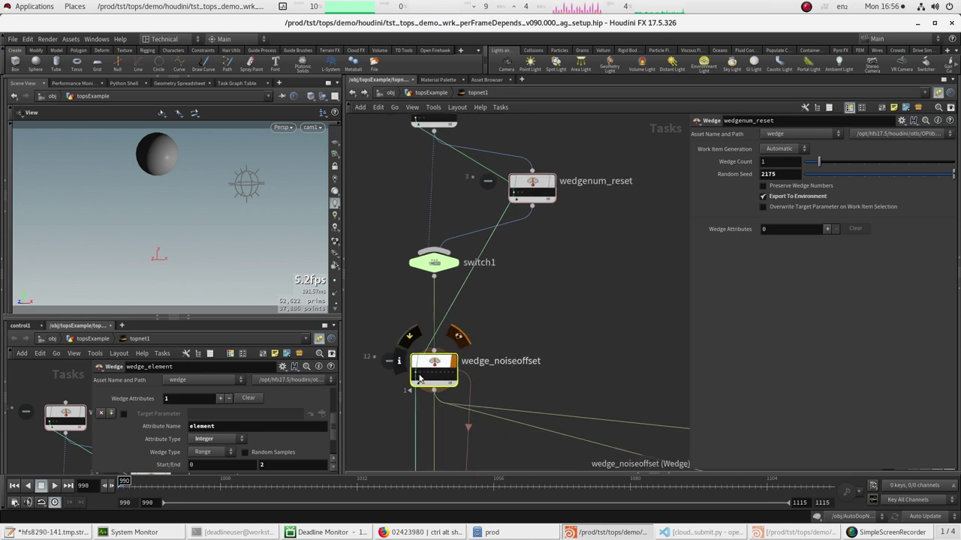
click(417, 377)
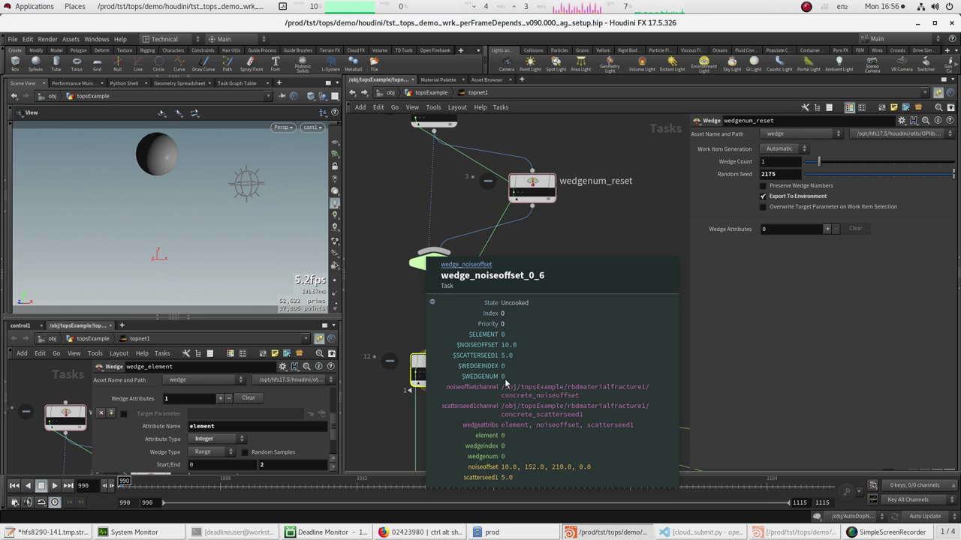
click(517, 197)
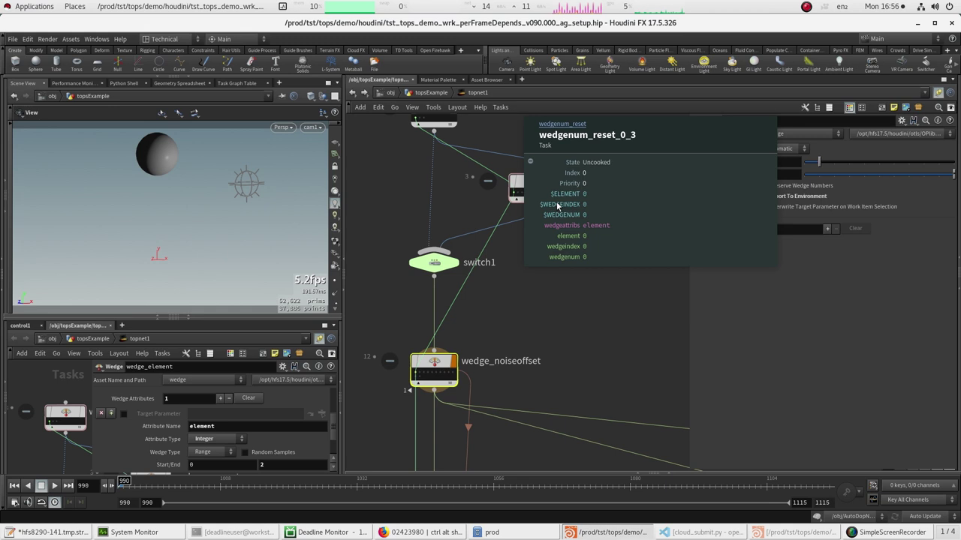
middle_click(519, 193)
click(525, 197)
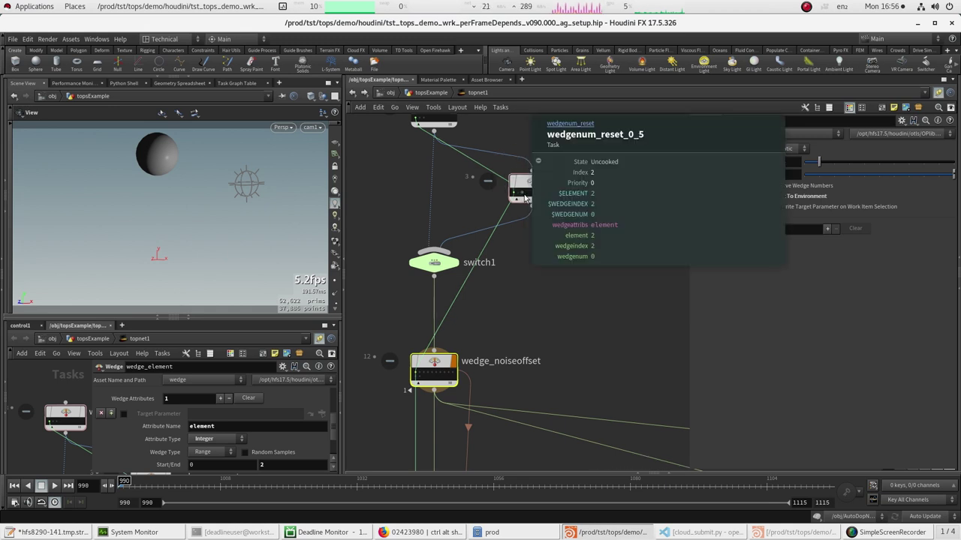
- Clear the traced work item, select the wedge_element node and inspect the attributes of its second work item
middle_drag(482, 196, 472, 309)
click(600, 257)
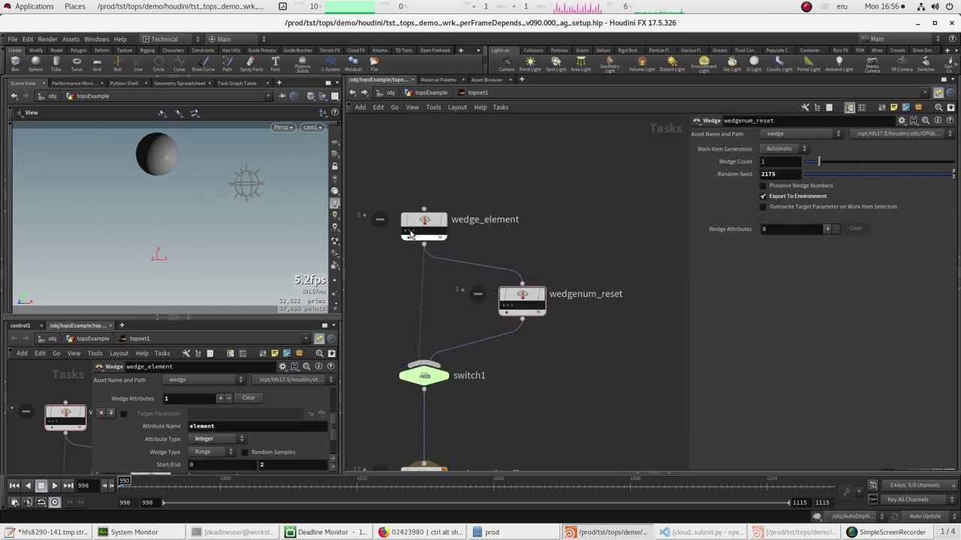
middle_drag(401, 318, 440, 254)
scroll(444, 263, down, 2)
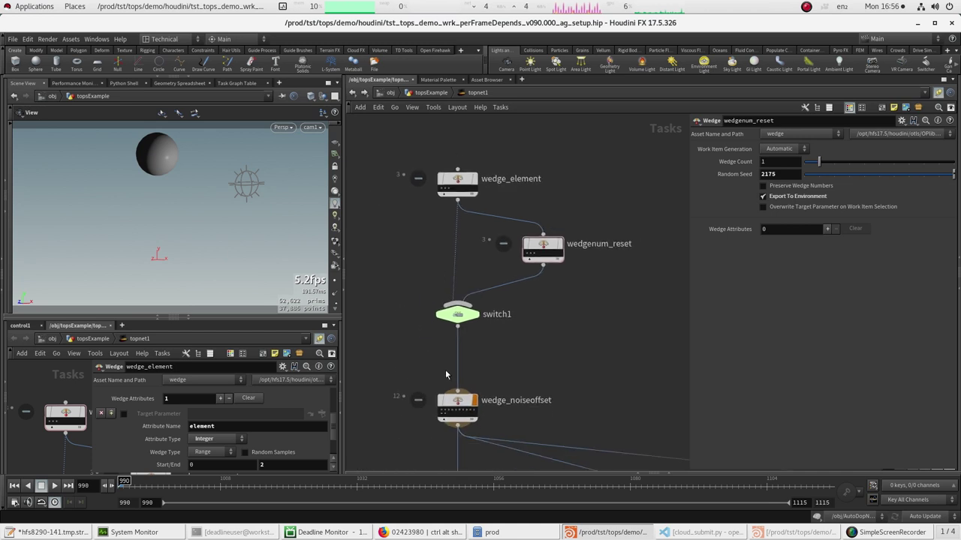
drag(510, 152, 418, 212)
scroll(418, 213, up, 3)
middle_click(451, 177)
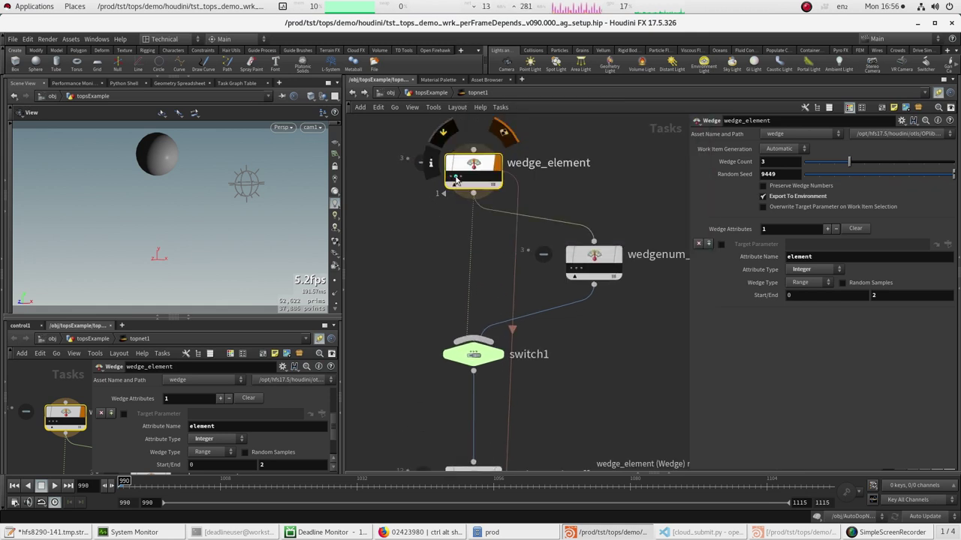
middle_click(456, 177)
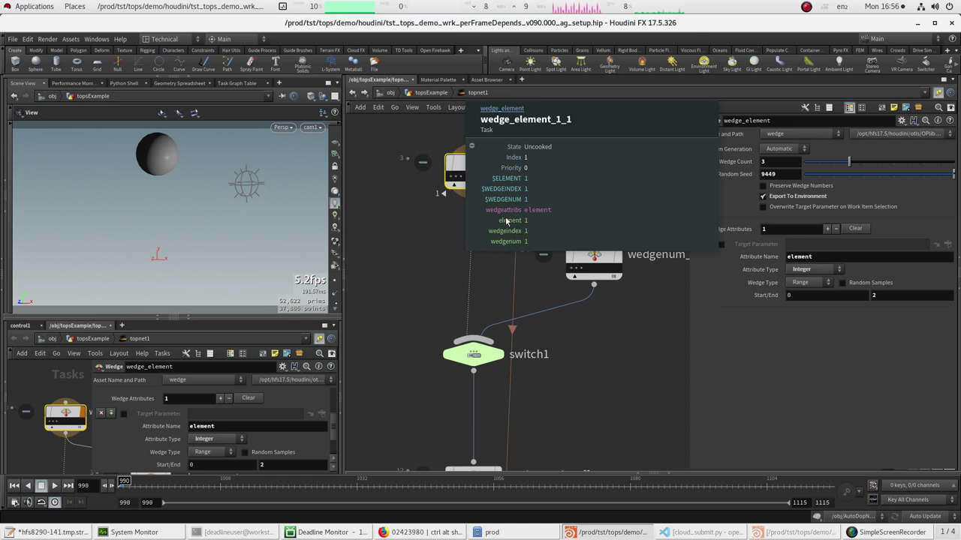
middle_drag(525, 228, 481, 237)
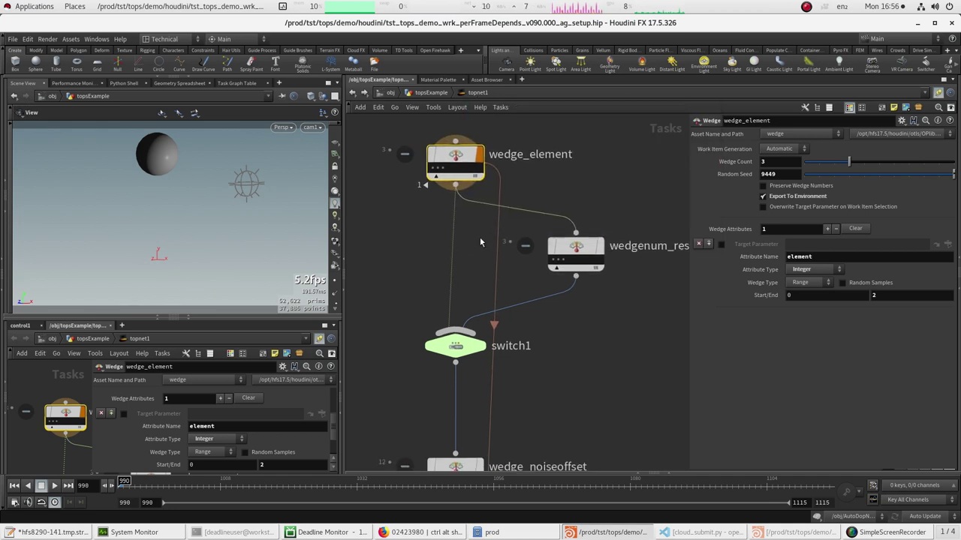
- Select the wedgenum_reset node and check element, wedgeindex and wedgenum on its third and first work items
scroll(480, 238, down, 3)
middle_drag(518, 366, 504, 266)
scroll(503, 269, down, 6)
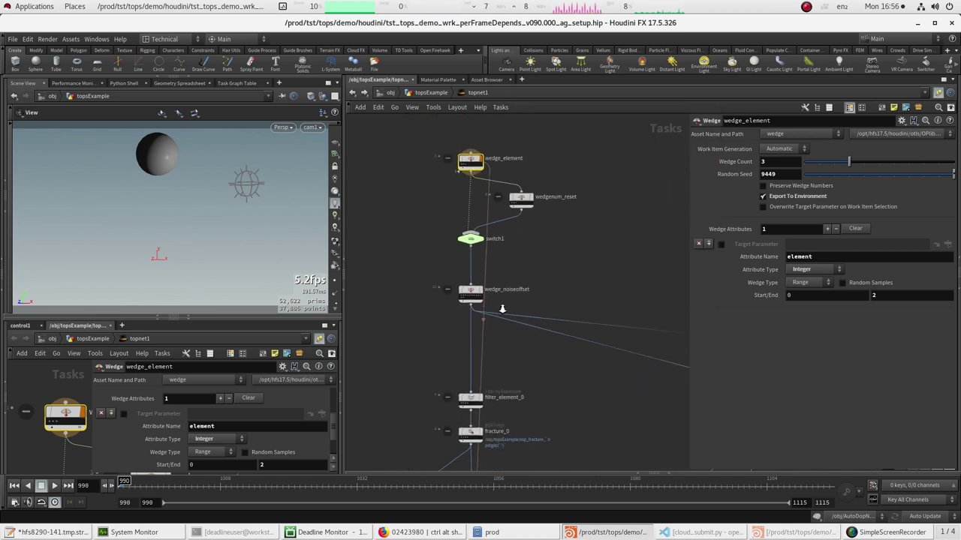
drag(507, 236, 507, 233)
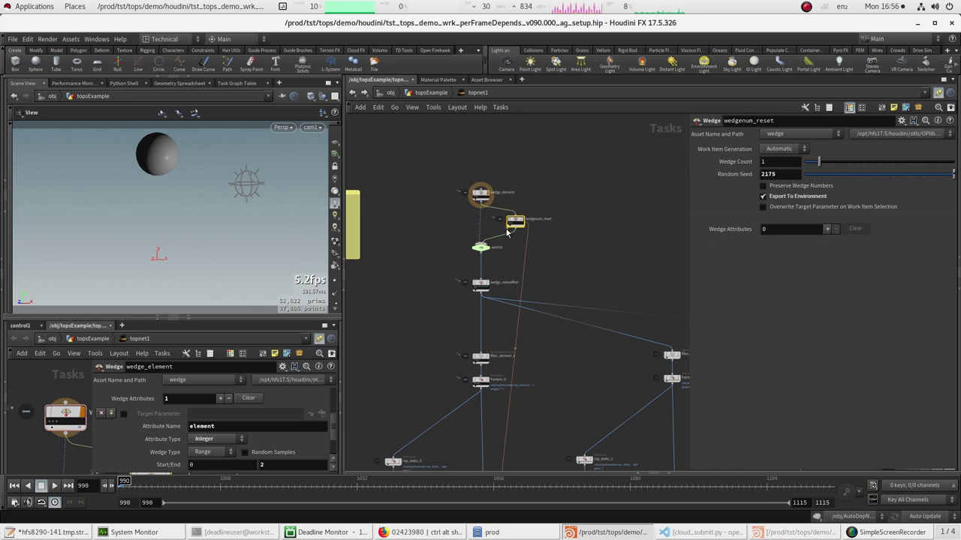
scroll(516, 249, up, 3)
click(510, 209)
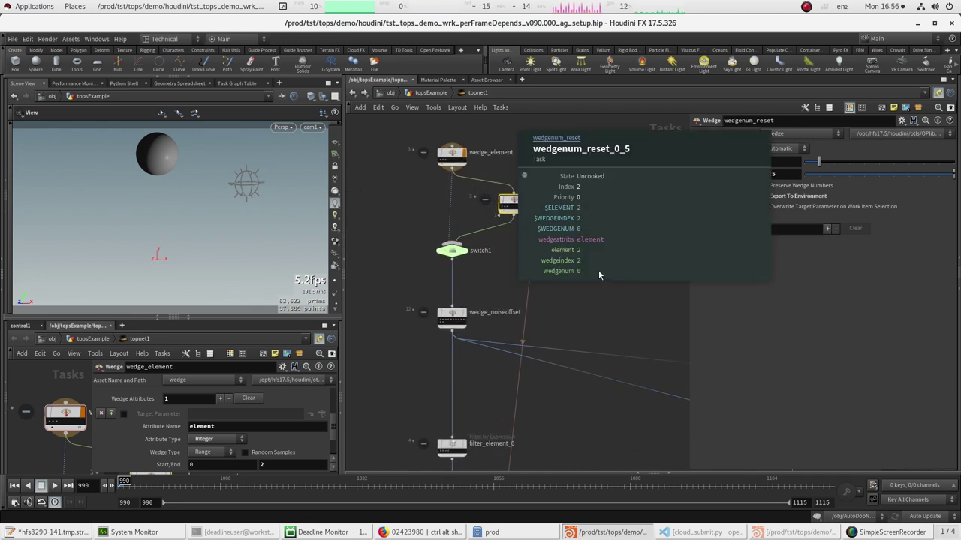
click(505, 209)
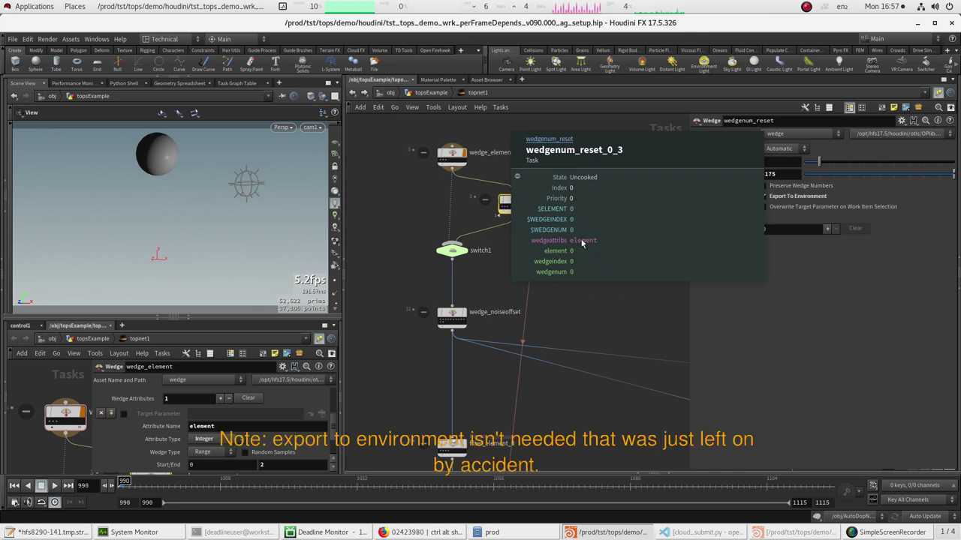
- Examine how element, wedgeindex and wedgenum vary across the first, third and fifth work items of wedge_noiseoffset
middle_drag(554, 367, 526, 277)
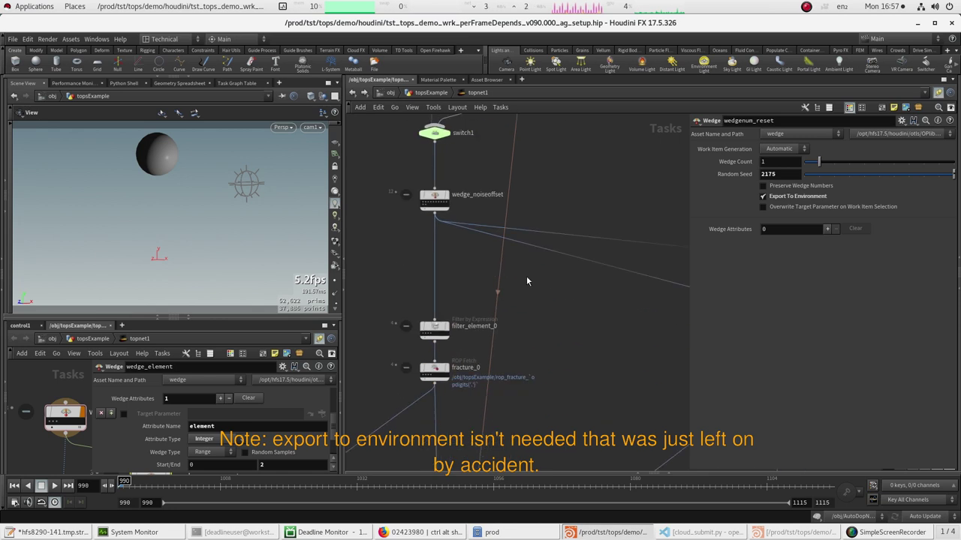
scroll(413, 216, up, 2)
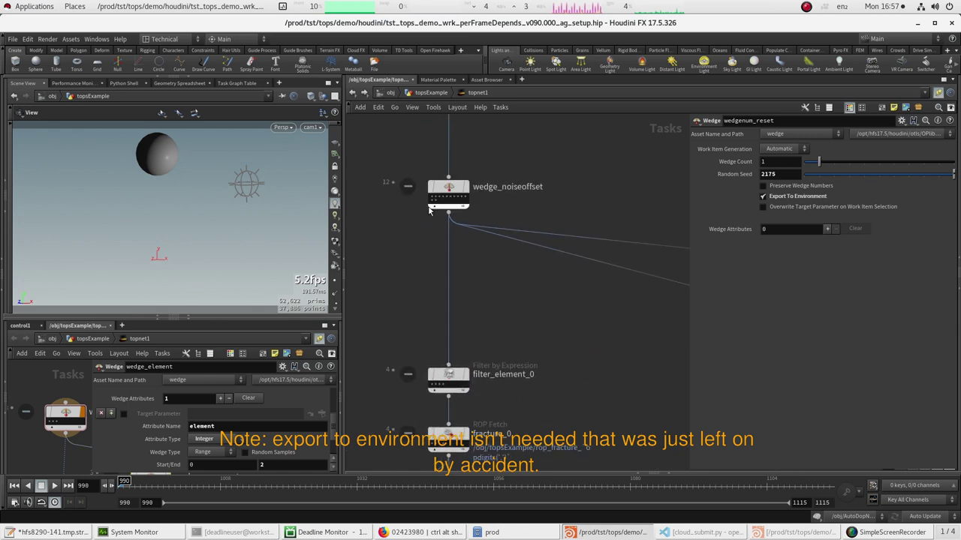
click(433, 196)
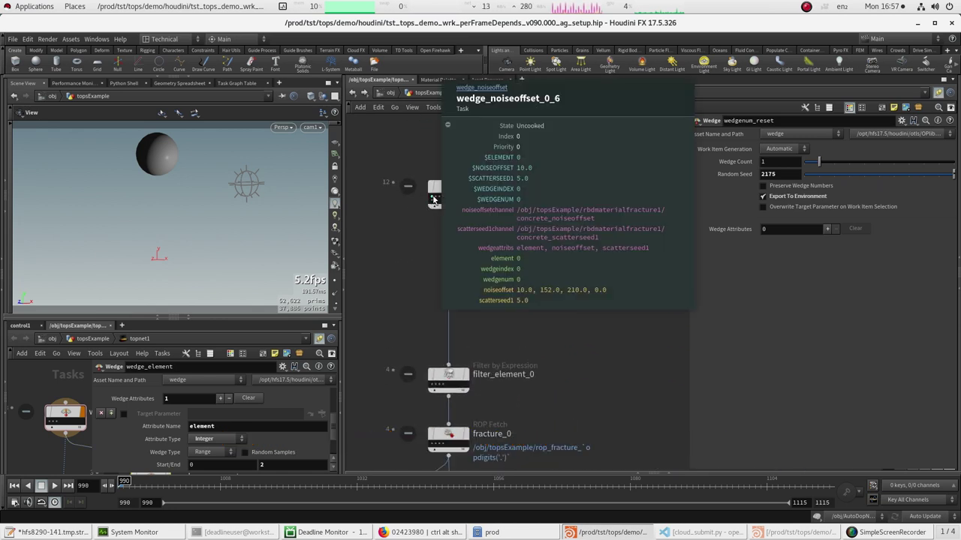
click(435, 199)
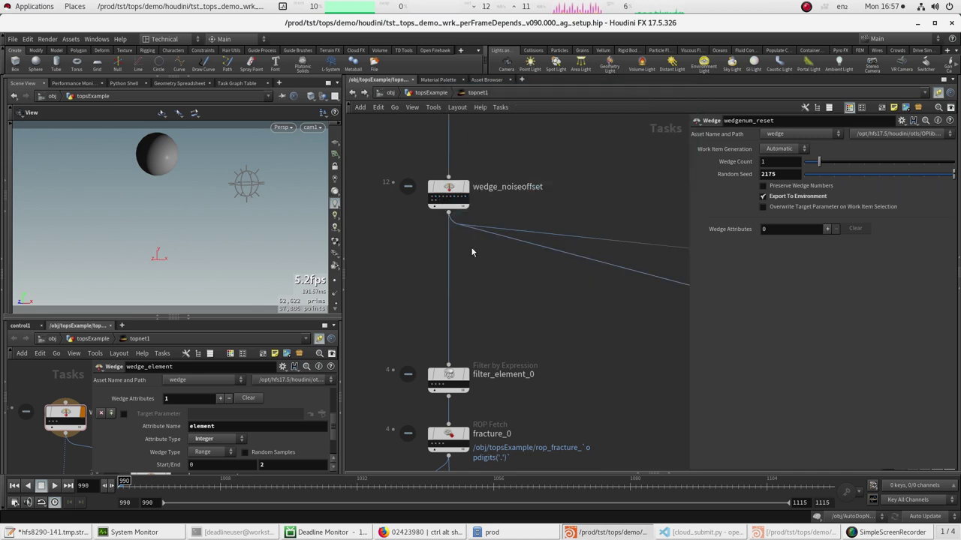
click(441, 198)
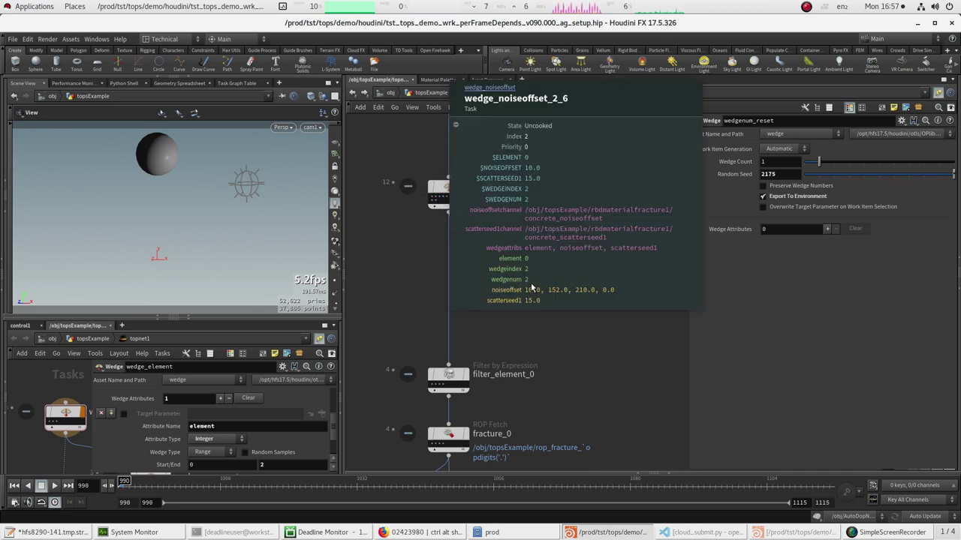
middle_click(441, 198)
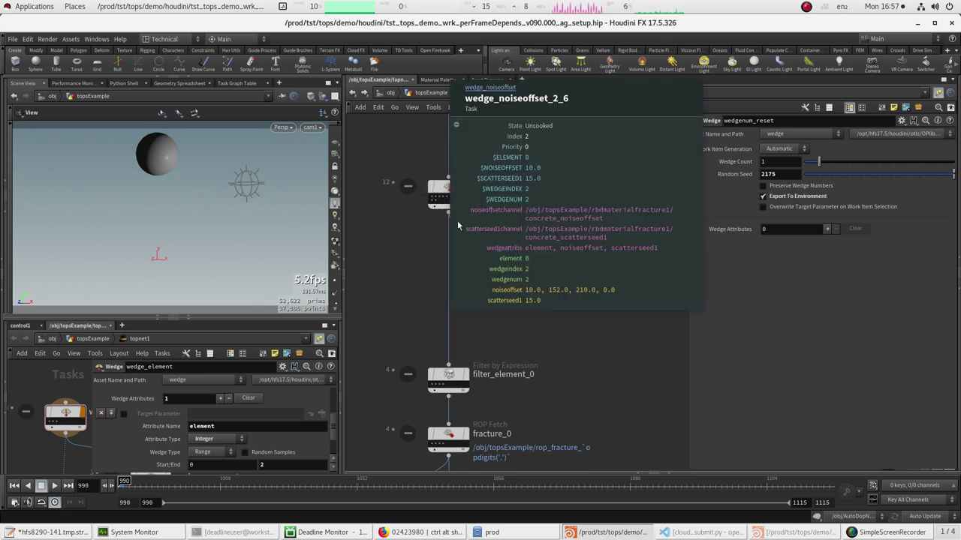
click(446, 208)
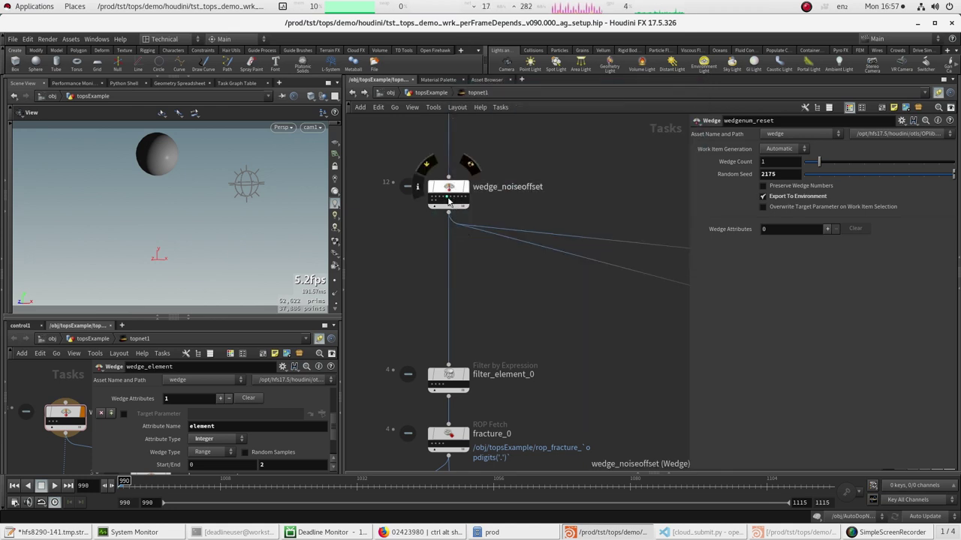
click(449, 199)
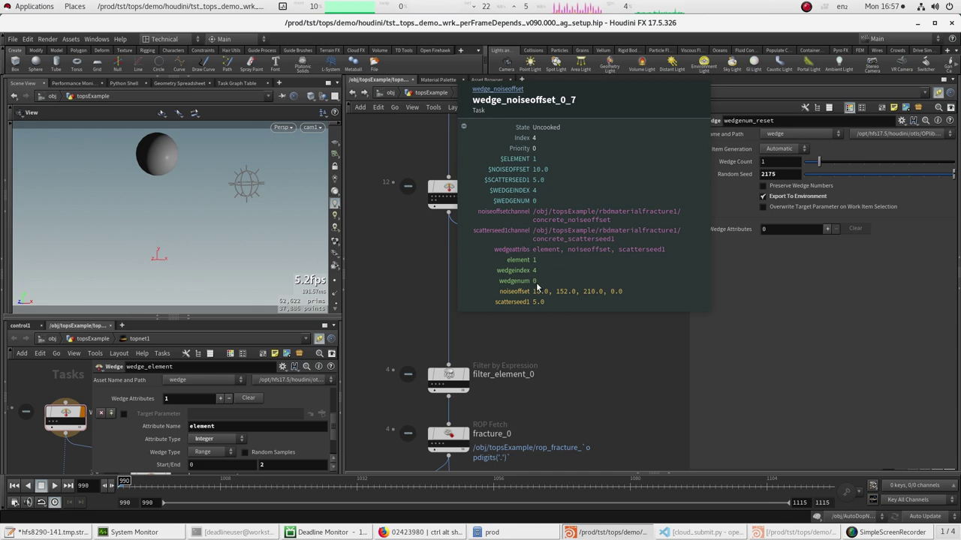
- Select wedge_noiseoffset to show its wedge attributes and frame the three element branches that it feeds
scroll(529, 270, down, 5)
middle_drag(525, 255, 439, 252)
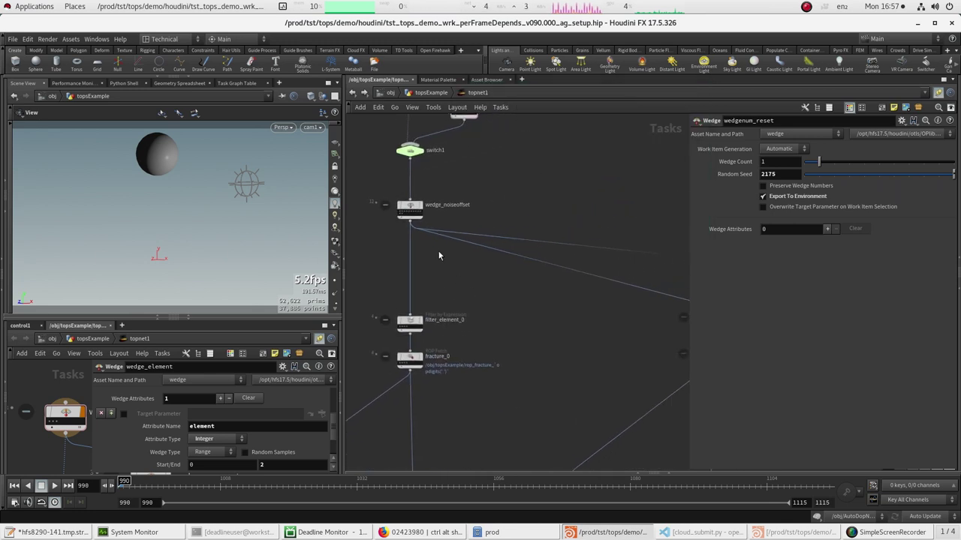
click(410, 207)
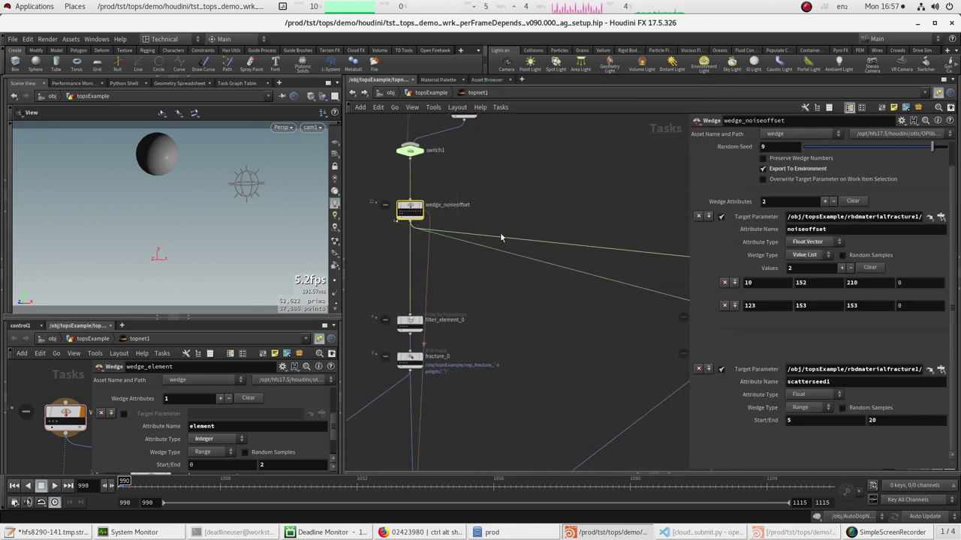
middle_drag(517, 198, 462, 227)
scroll(461, 227, down, 2)
middle_drag(436, 323, 437, 281)
right_drag(444, 278, 436, 322)
middle_drag(436, 326, 431, 280)
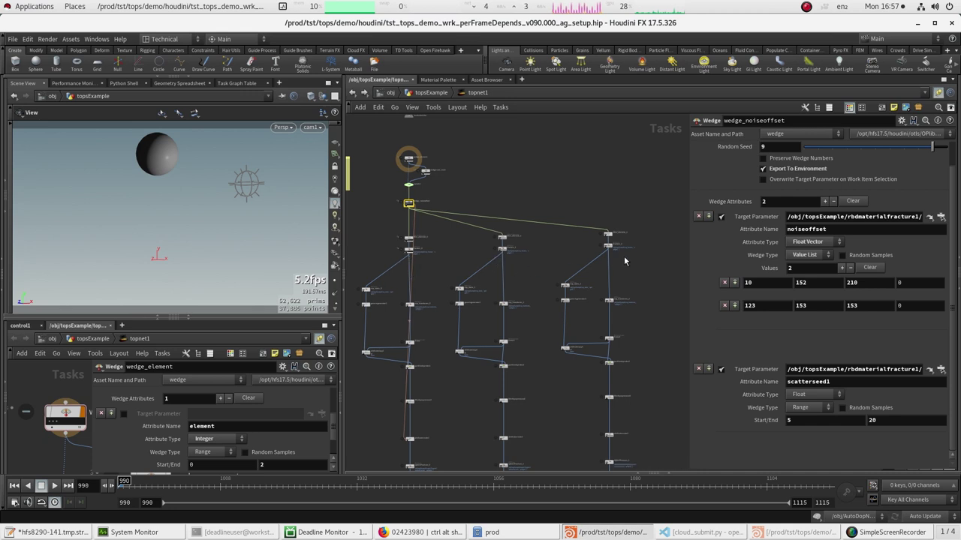
- Select filter_element_0 to show its filter expression and view it up close with its work items
scroll(432, 264, up, 3)
click(391, 222)
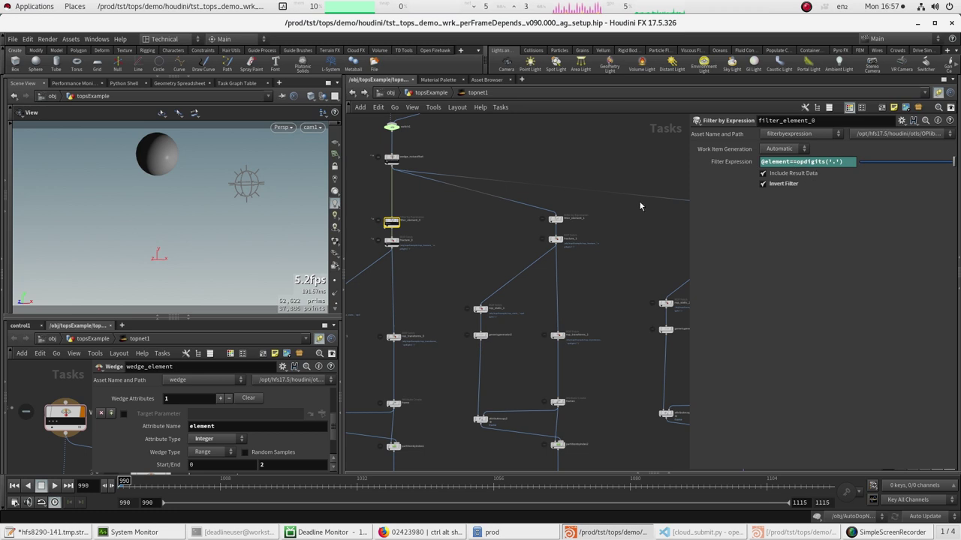
scroll(424, 218, up, 5)
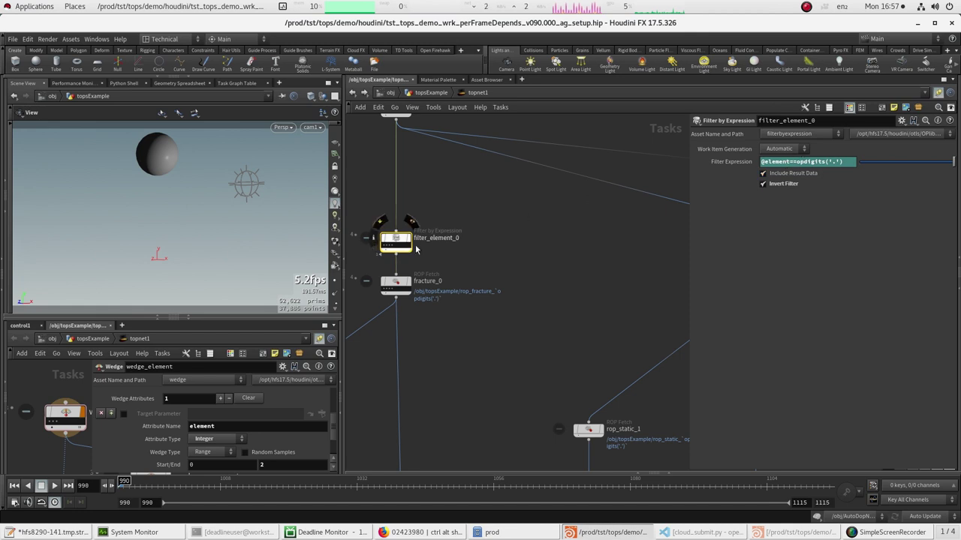
- Survey the three element branches fed by wedge_noiseoffset and return to the filter_element_0 branch
scroll(467, 214, down, 5)
middle_drag(492, 254, 468, 257)
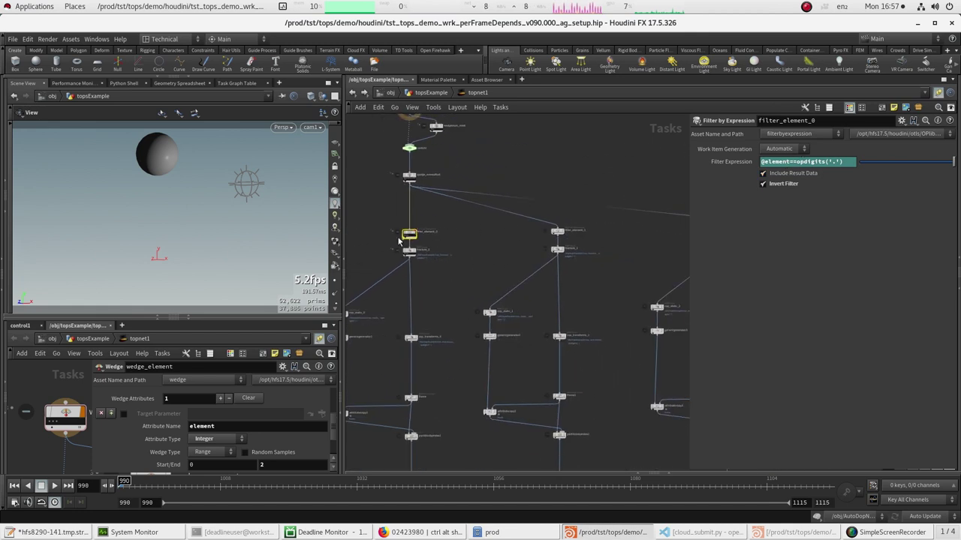
middle_drag(631, 229, 482, 257)
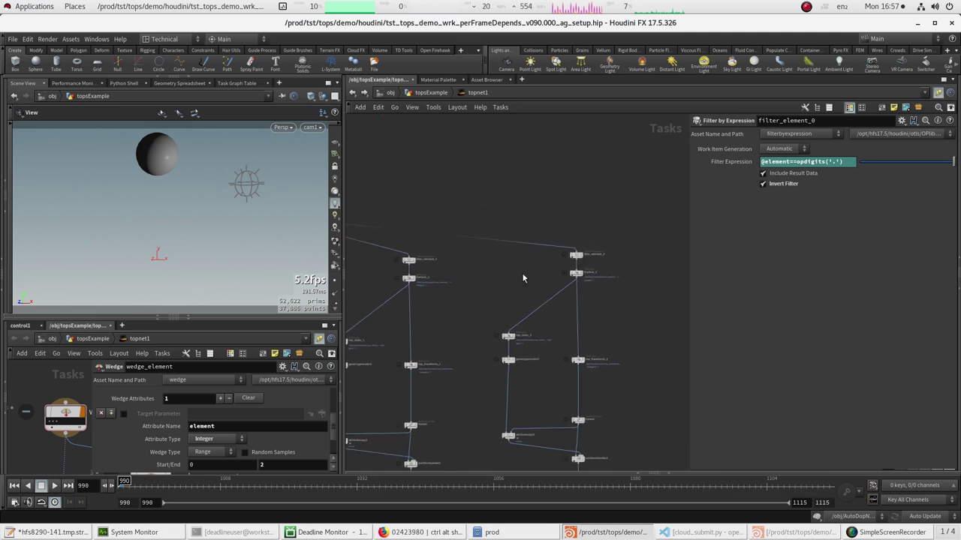
middle_drag(409, 296, 615, 230)
right_click(494, 229)
key(Escape)
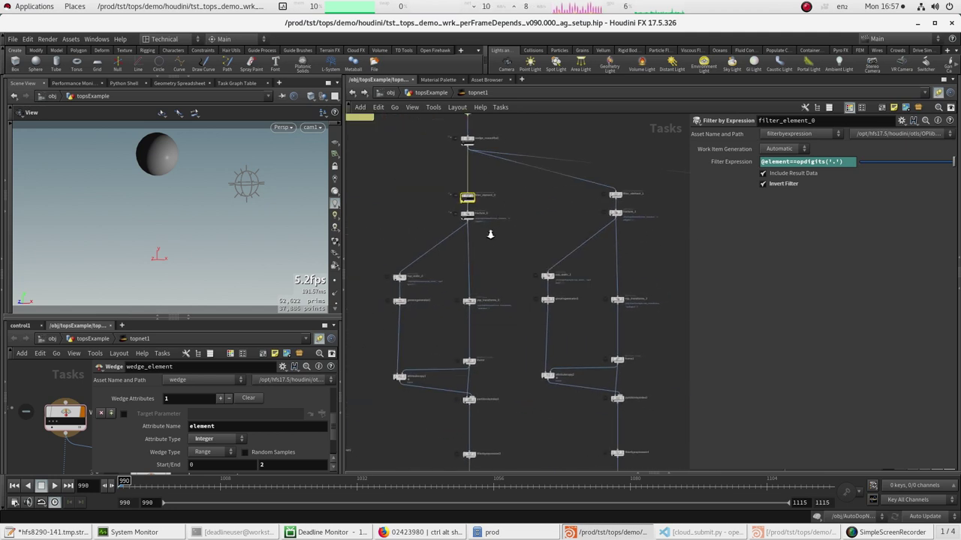
- Select fracture_0, follow its ROP Path to rop_fracture_0 in the geometry network, and return to topnet1
scroll(484, 230, up, 4)
drag(396, 175, 526, 232)
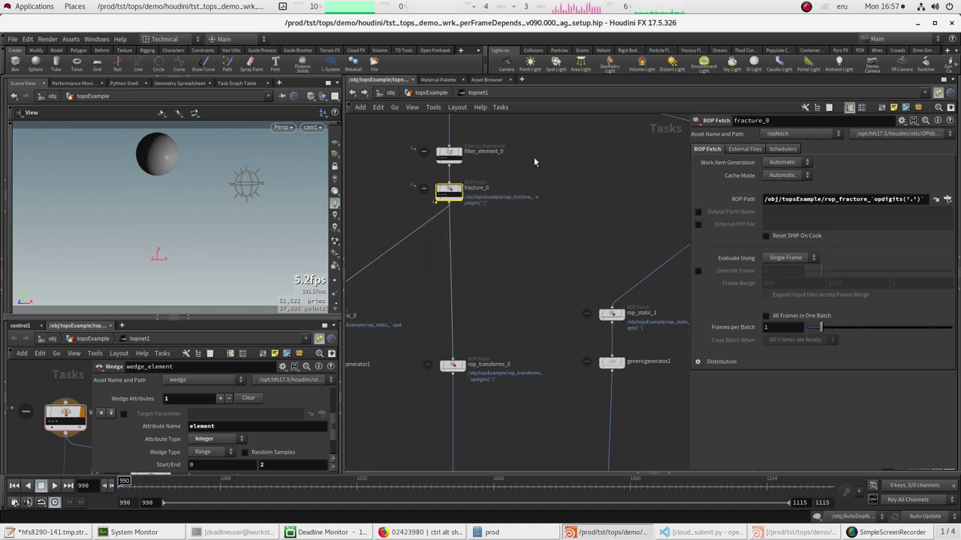
middle_drag(477, 168, 488, 257)
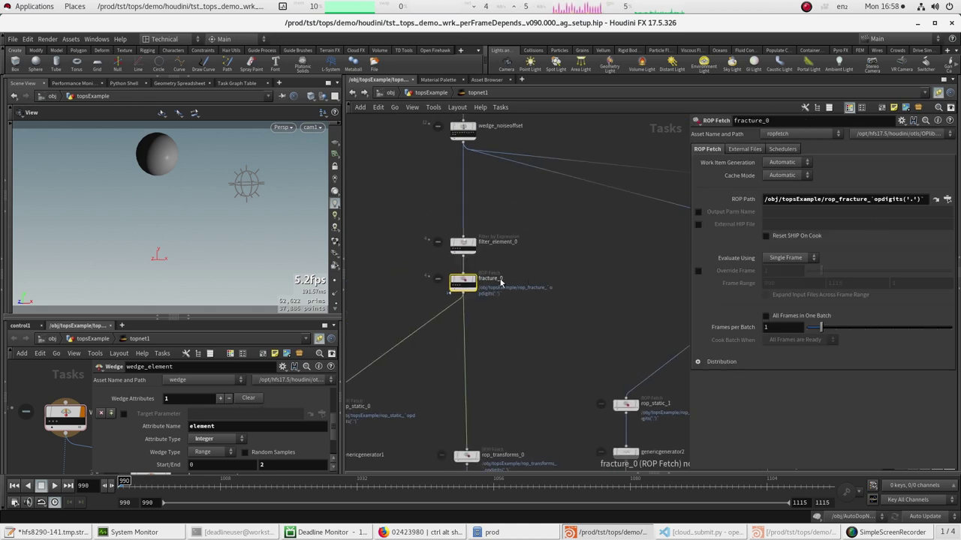
click(753, 201)
click(935, 200)
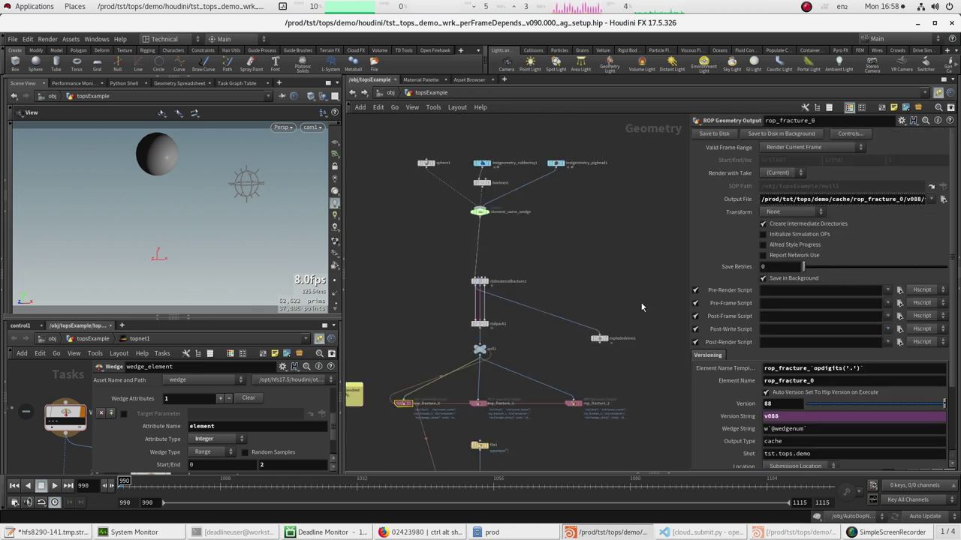
drag(420, 303, 421, 305)
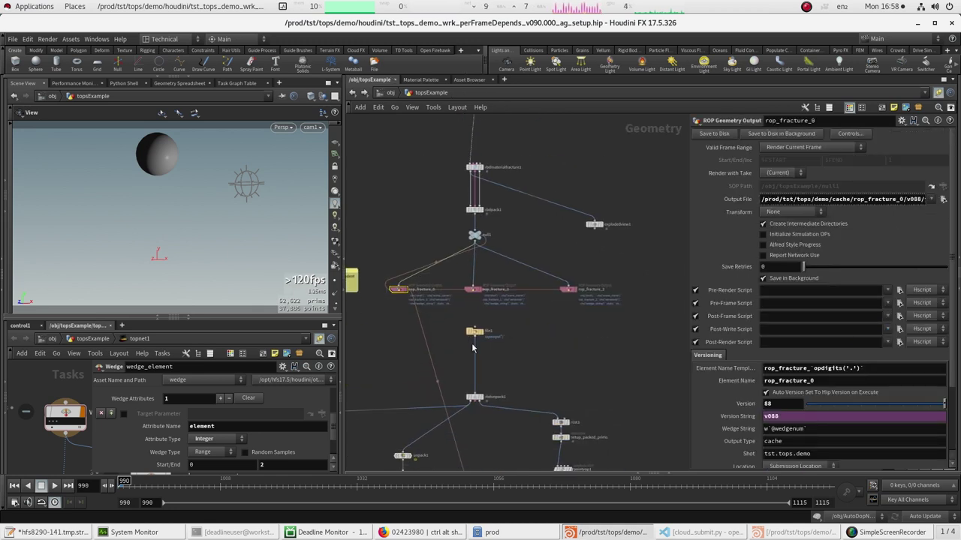
key(alt+Left)
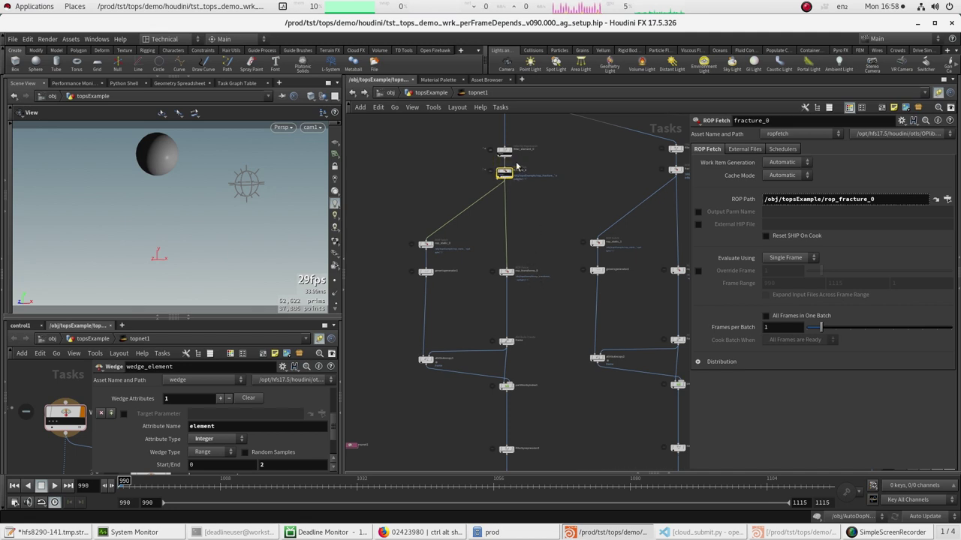
- Select rop_static_0, display the exploded view node of the fractured pieces in the geometry network, and return to topnet1
scroll(482, 246, up, 3)
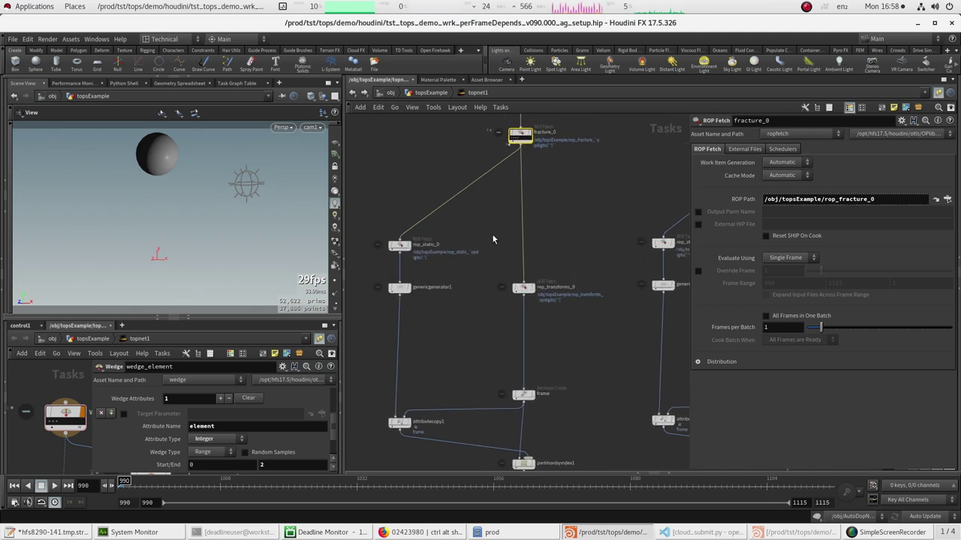
click(400, 244)
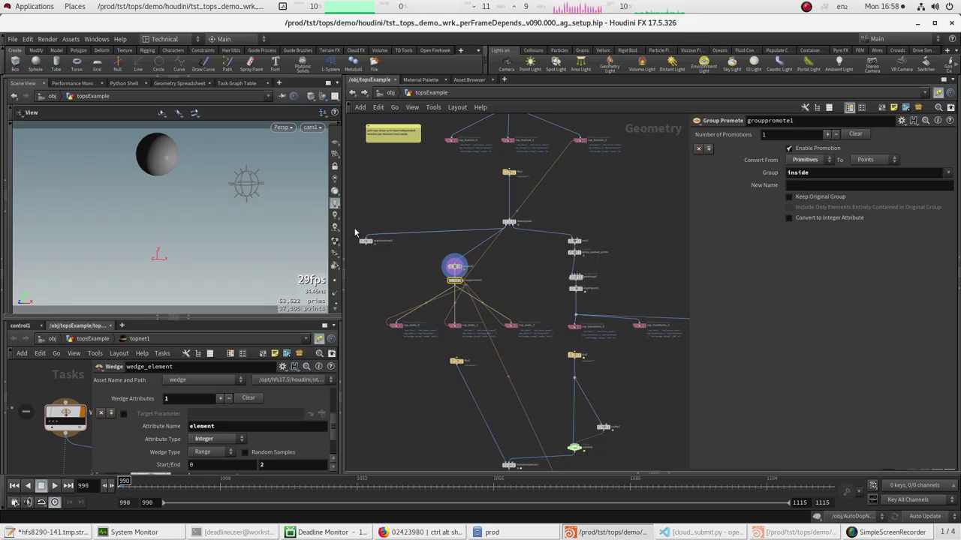
click(376, 250)
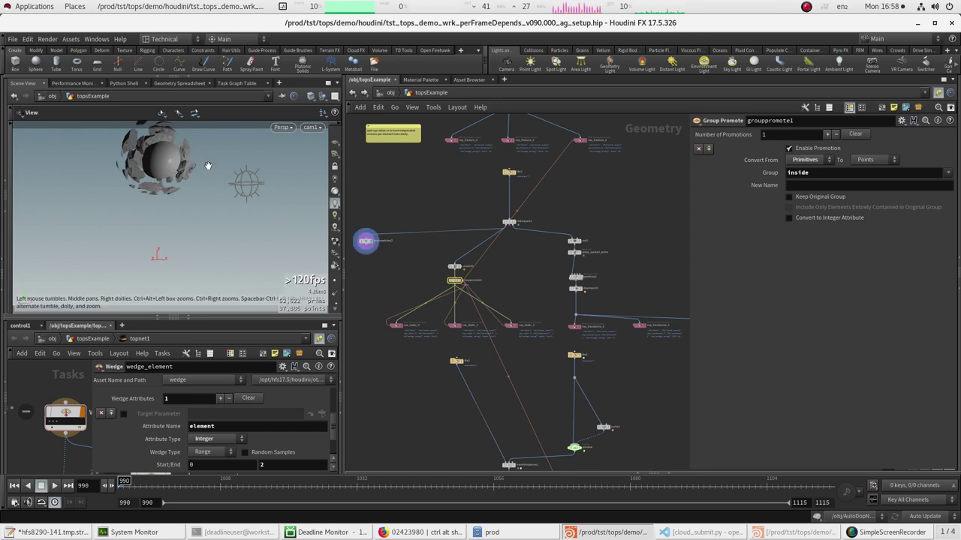
click(554, 289)
key(alt+Left)
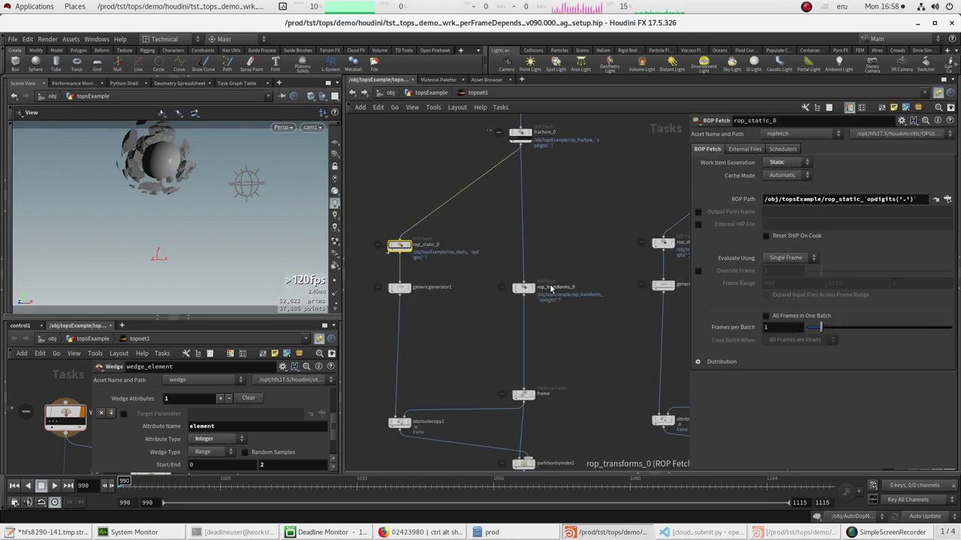
- Select rop_transforms_0 and generate its static work items for the frame range 990 to 1115
drag(584, 245, 483, 325)
middle_drag(484, 322, 489, 298)
scroll(484, 312, down, 3)
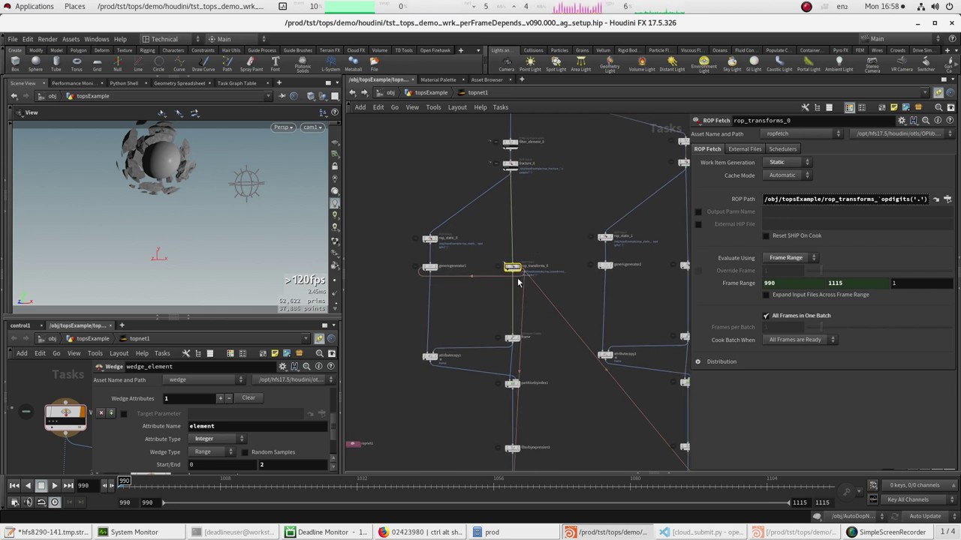
mouse_move(529, 262)
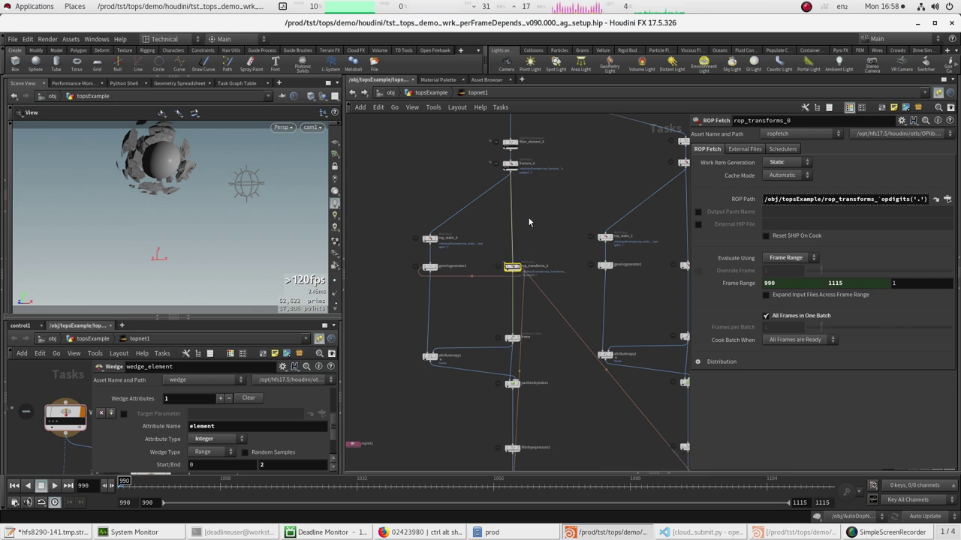
scroll(547, 234, up, 3)
right_click(488, 279)
click(523, 319)
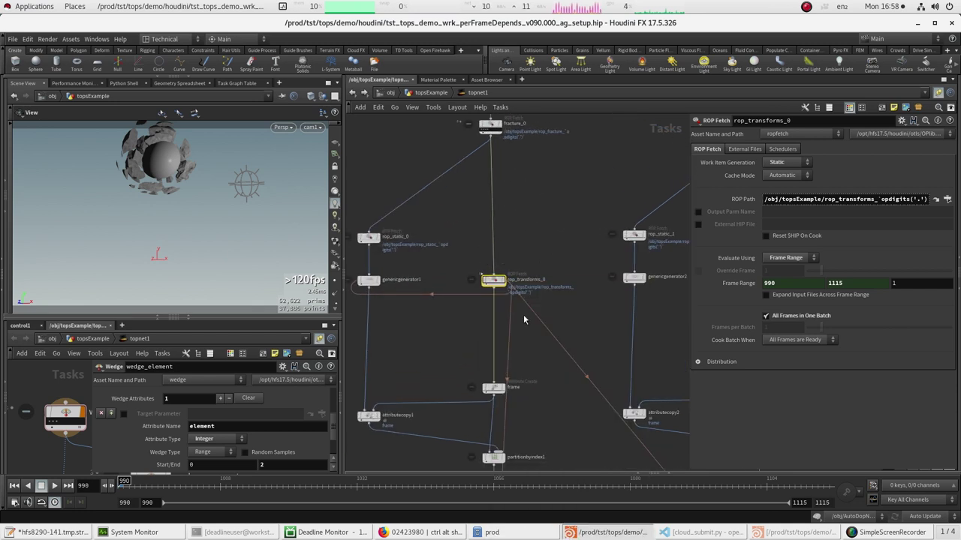
middle_drag(532, 245, 538, 295)
scroll(484, 204, up, 3)
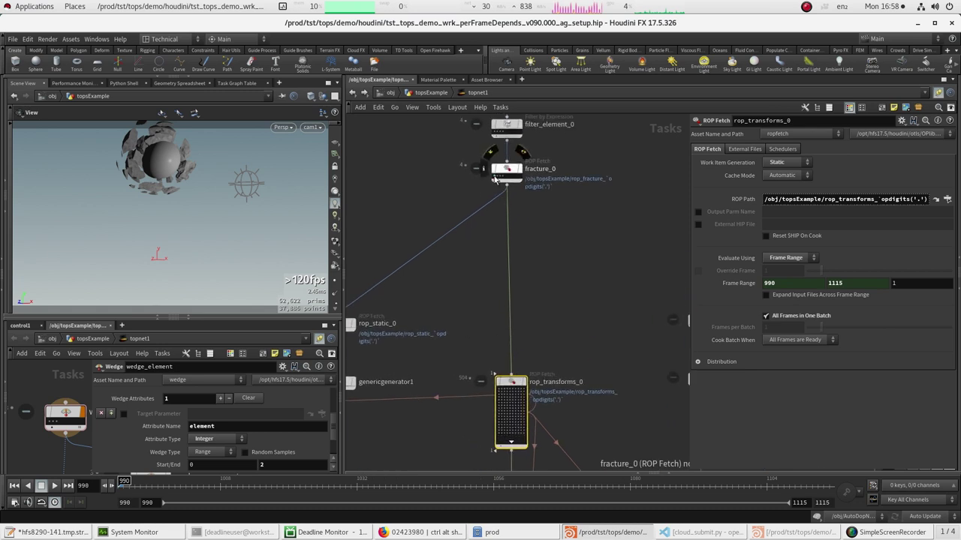
- Trace the first fracture_0 work item to its dependent work items in rop_transforms_0, and clear the work item selection
click(495, 179)
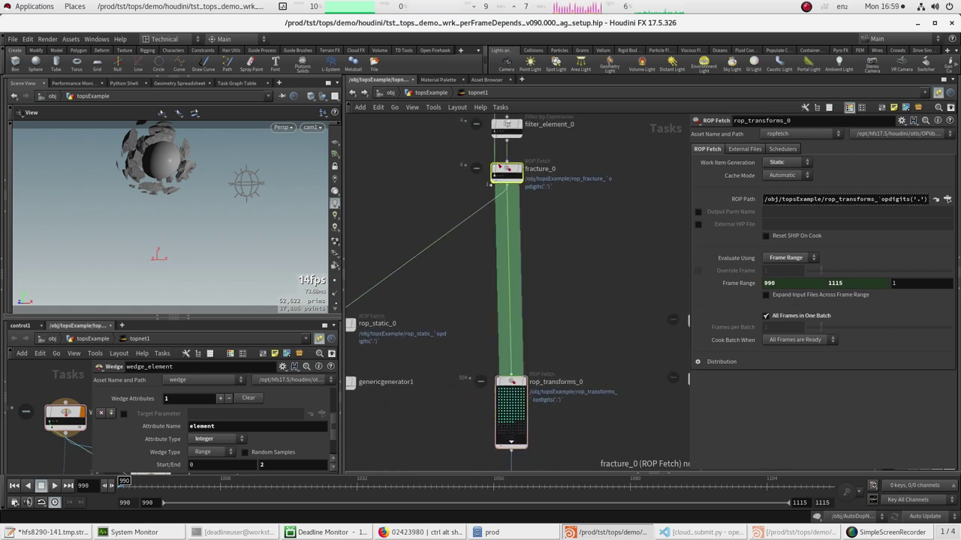
middle_drag(497, 329, 500, 252)
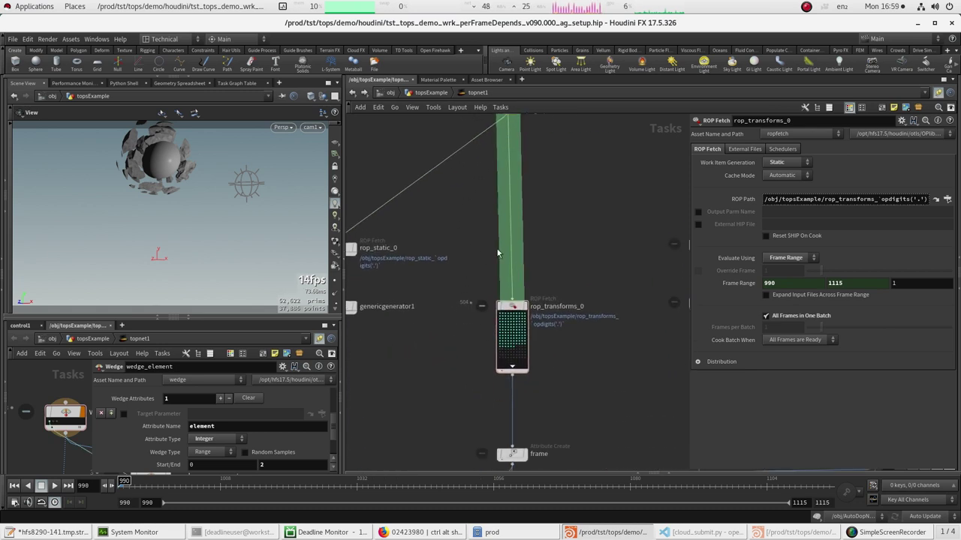
middle_drag(569, 246, 556, 294)
scroll(555, 295, down, 3)
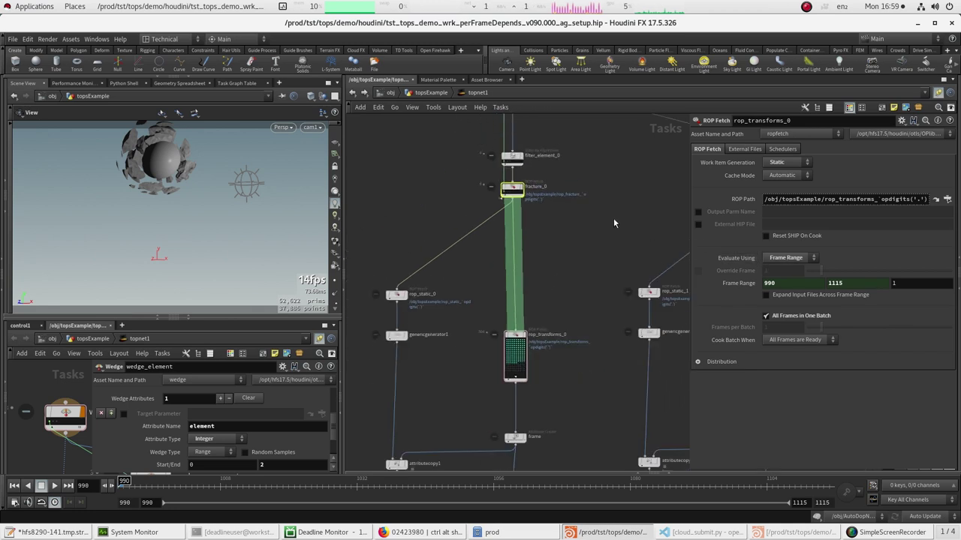
click(603, 241)
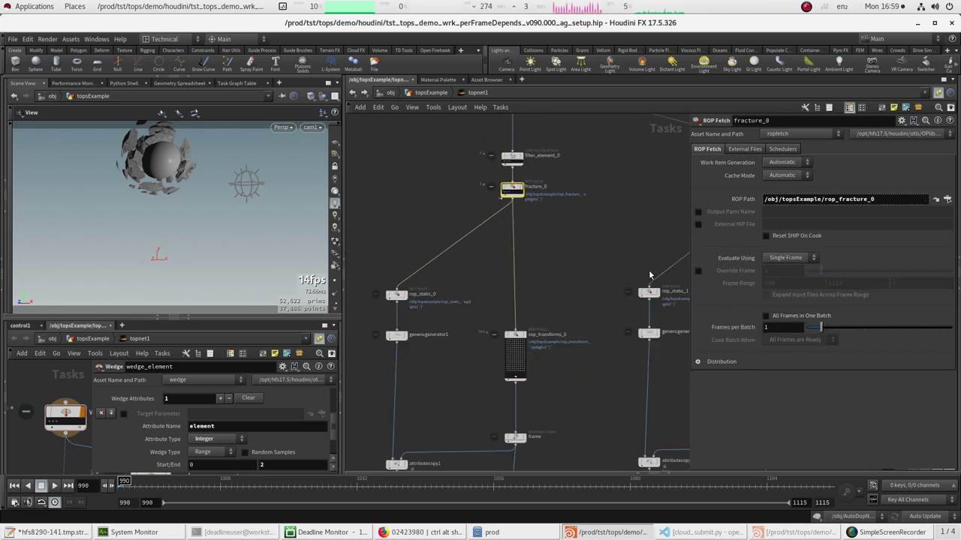
- Select rop_transforms_0 to review its frame range and batch settings, and look over the nodes downstream of it
click(515, 349)
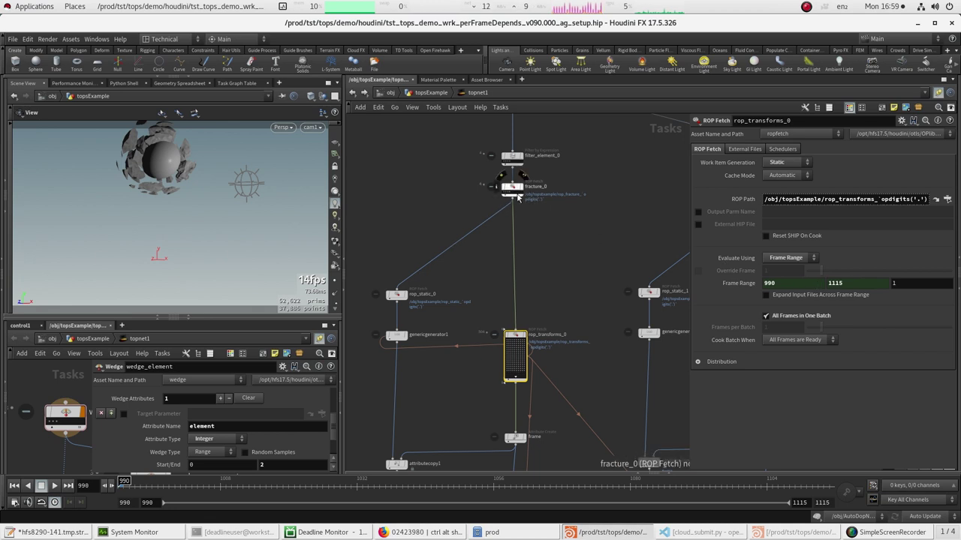
middle_drag(554, 300, 514, 307)
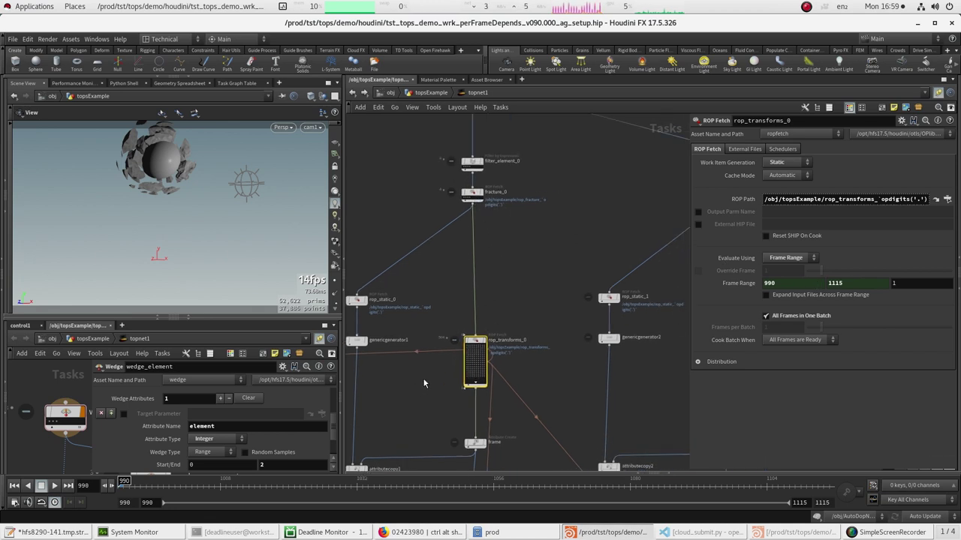
middle_drag(464, 335, 490, 303)
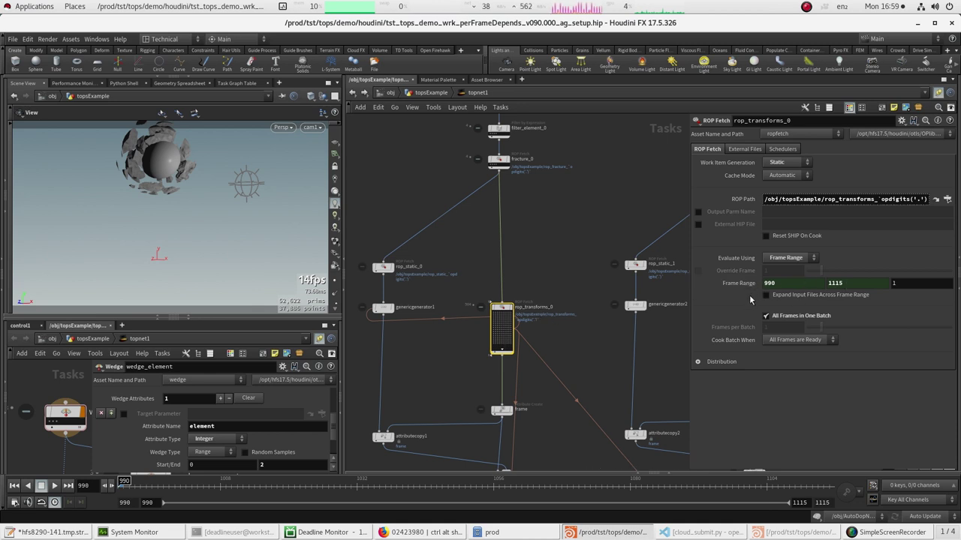
middle_drag(567, 362, 562, 256)
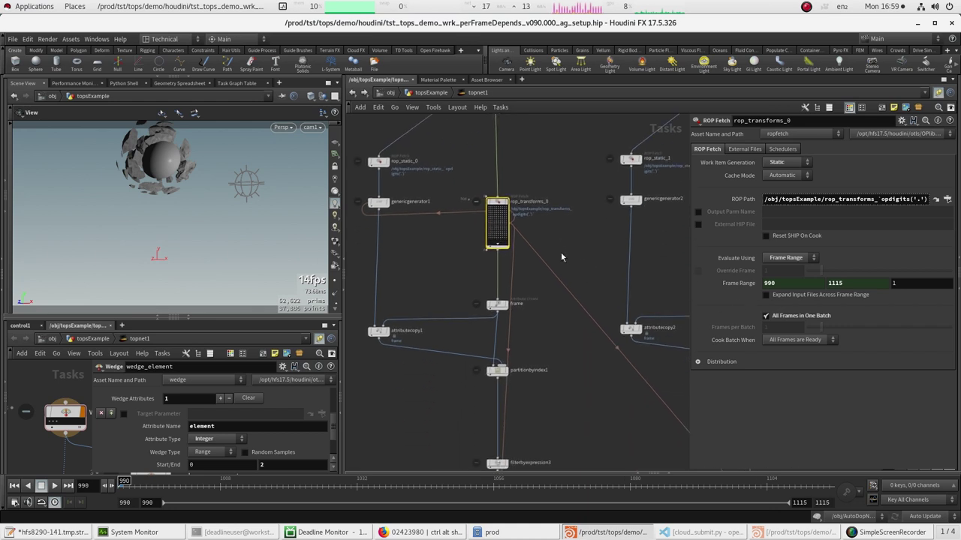
scroll(561, 257, down, 3)
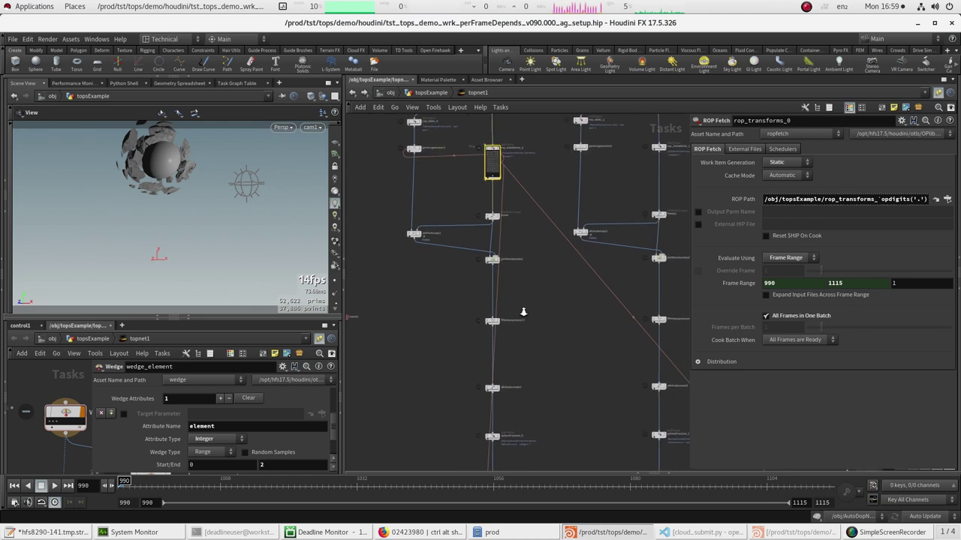
- Select sphereFracture_0 to show its scheduler job parameters, and look over the static and transforms nodes upstream
click(493, 435)
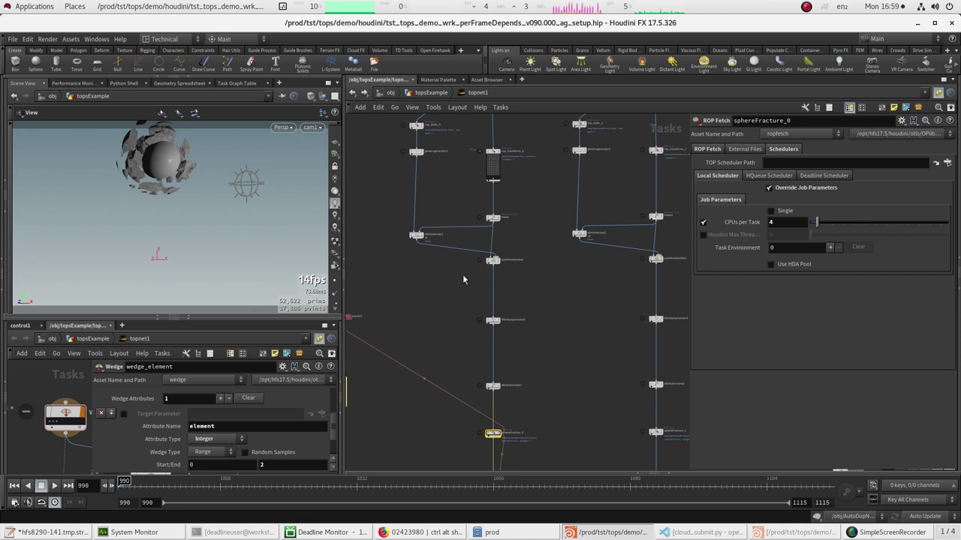
middle_drag(445, 204, 445, 236)
scroll(445, 236, up, 5)
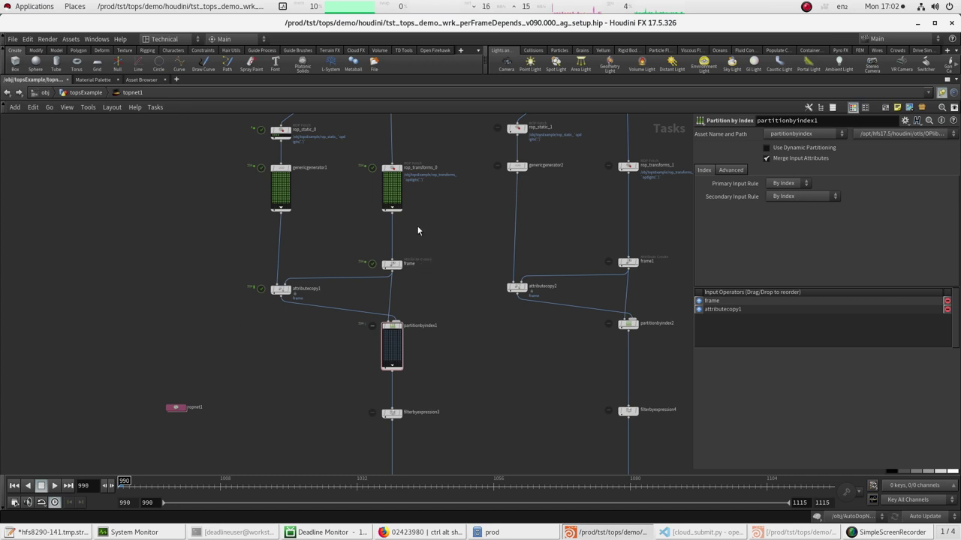
- Select the first work item of rop_transforms_0 to trace its dependencies through frame, attributecopy1 and partitionbyindex1
middle_drag(431, 229, 414, 270)
scroll(343, 232, up, 3)
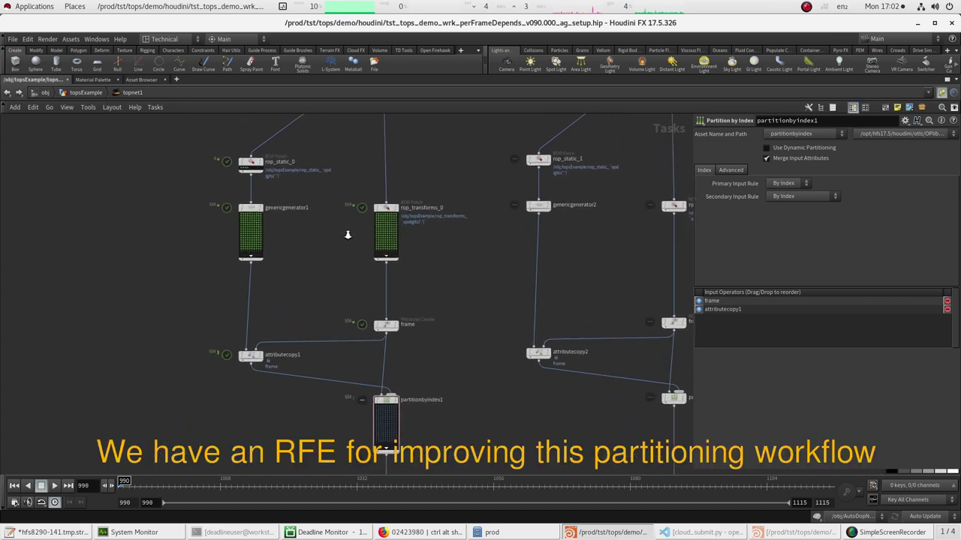
mouse_move(387, 210)
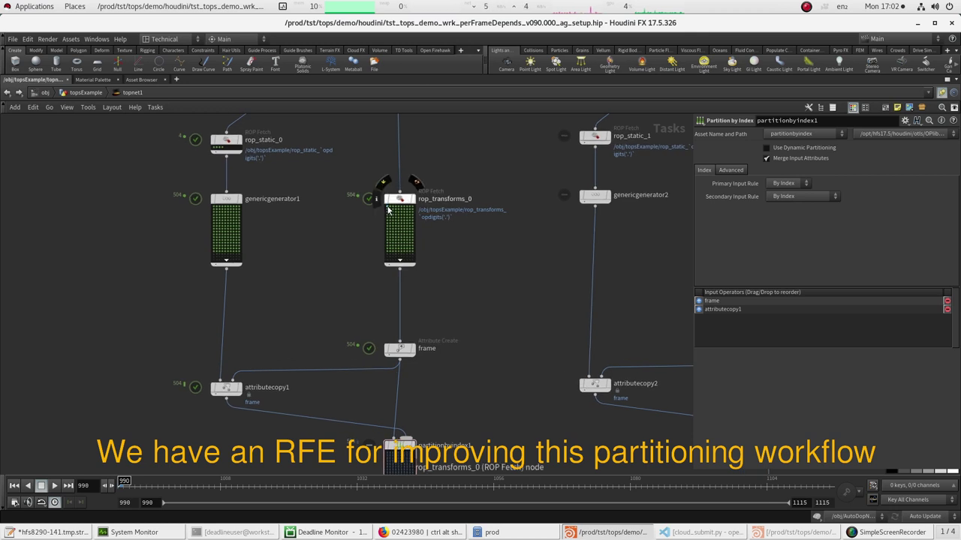
click(388, 210)
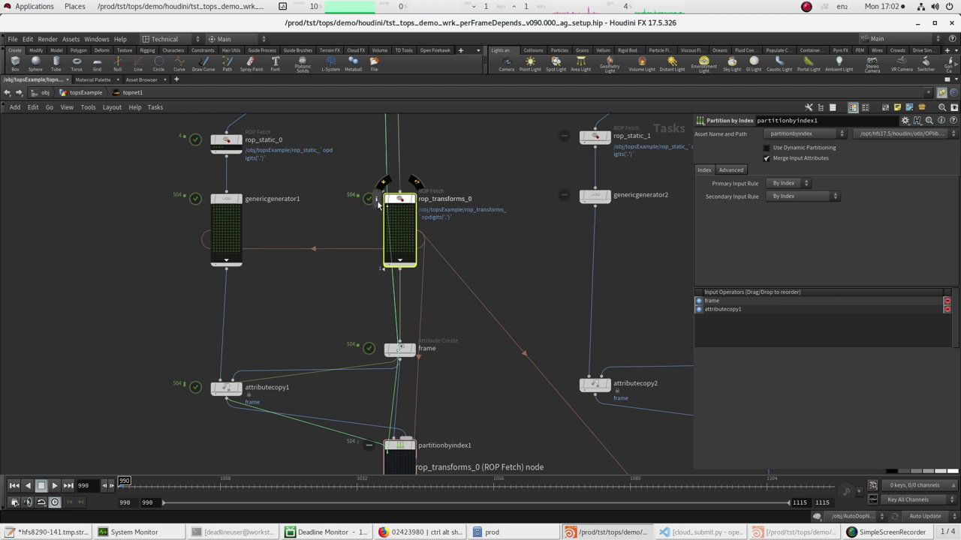
- Step through the rop_static_0 work items to compare their dependents in genericgenerator1, attributecopy1 and partitionbyindex1, ending on the first item
click(214, 151)
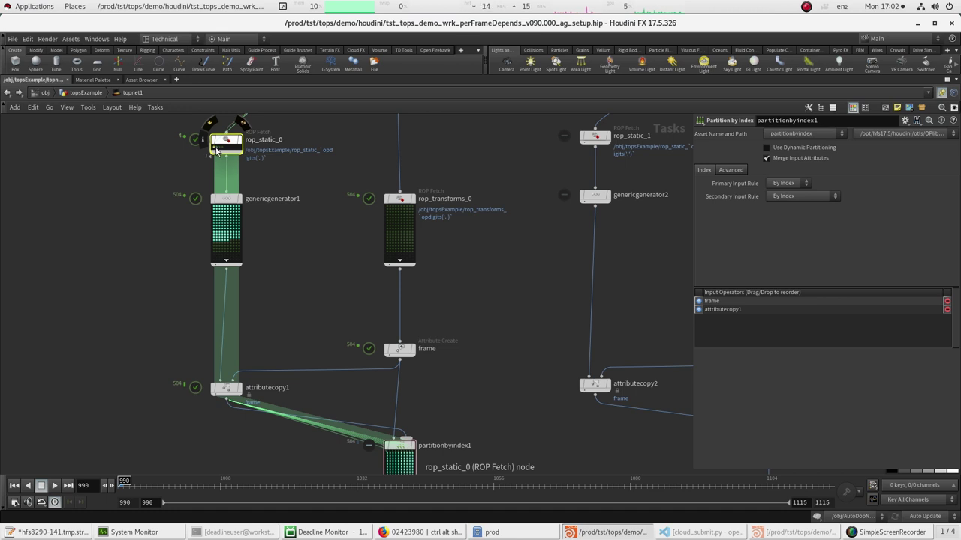
click(217, 147)
click(219, 148)
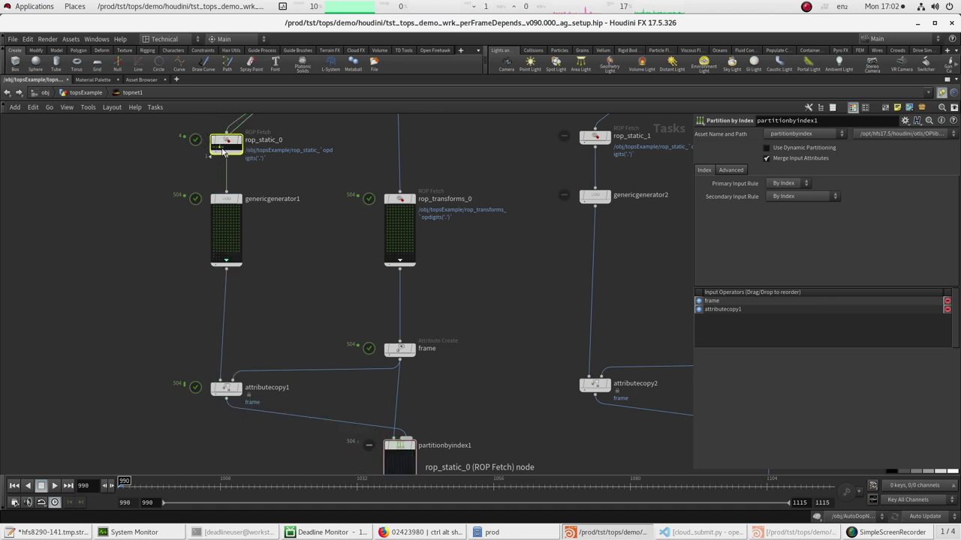
click(222, 148)
click(215, 150)
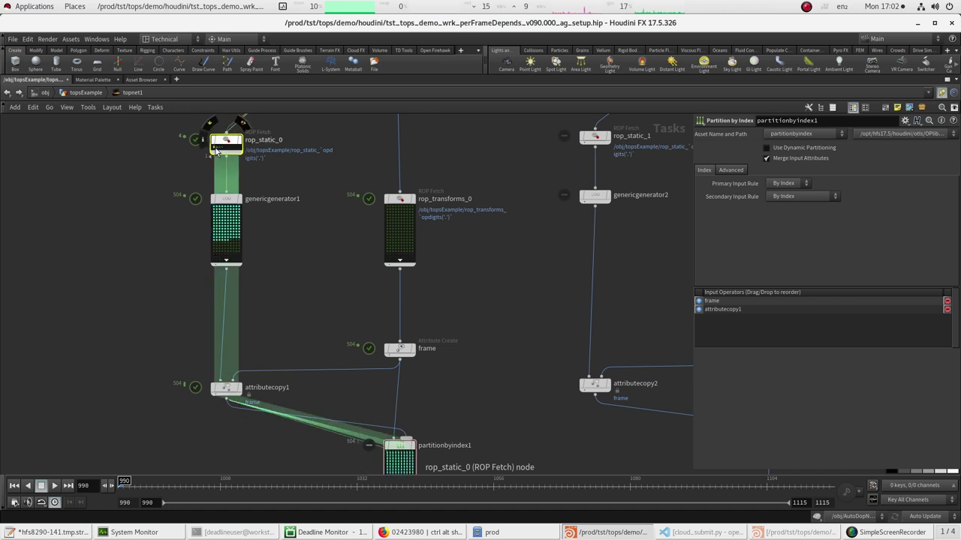
- Select the first rop_transforms_0 work item again and trace its dependency upstream to fracture_0
click(388, 211)
middle_drag(388, 211, 429, 364)
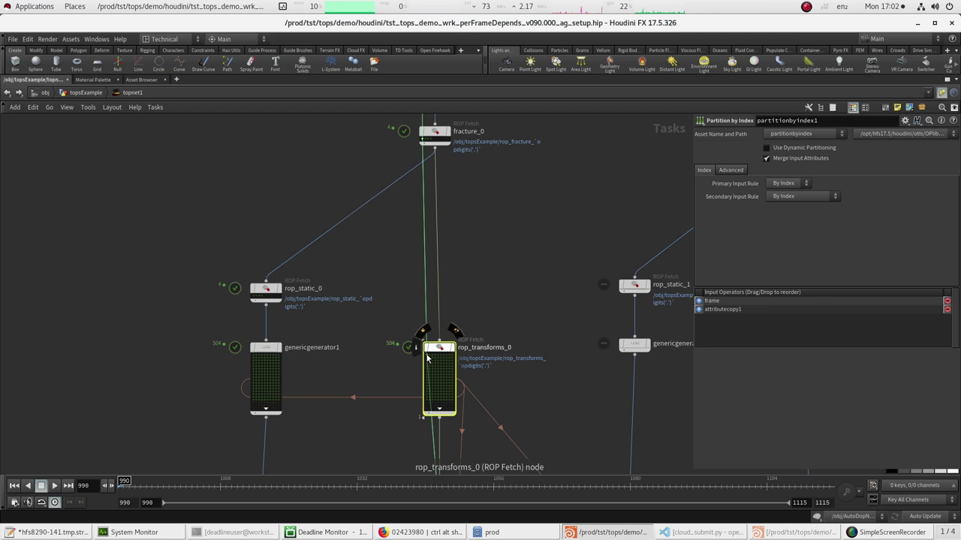
mouse_move(466, 203)
middle_down()
mouse_move(472, 219)
mouse_move(480, 208)
middle_up()
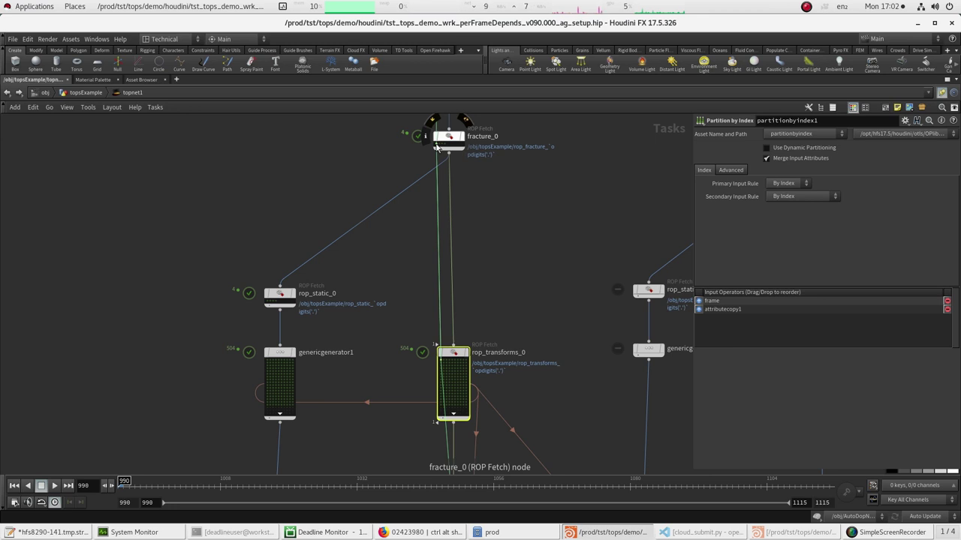
- Compare the dependencies of the first rop_static_0 and rop_transforms_0 work items down to partitionbyindex1
click(267, 300)
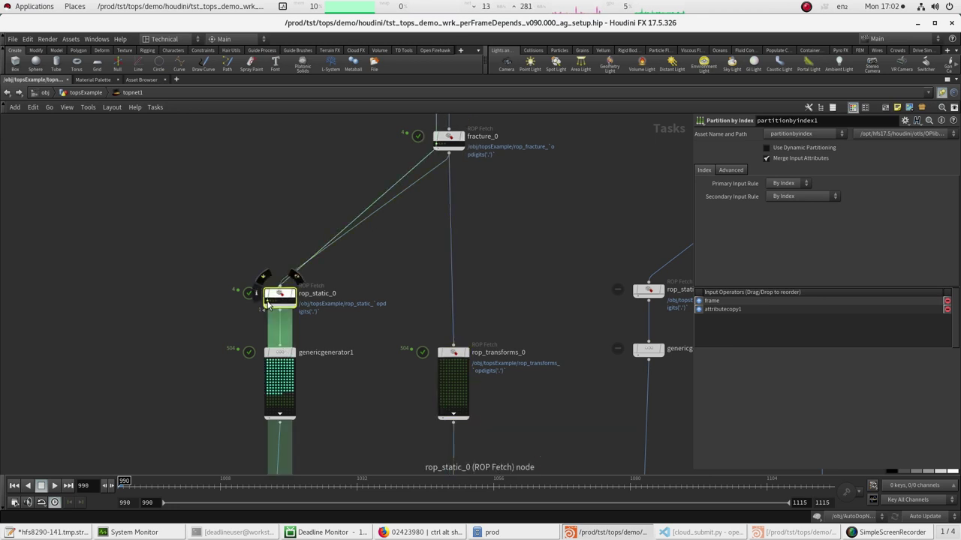
middle_drag(271, 304, 251, 240)
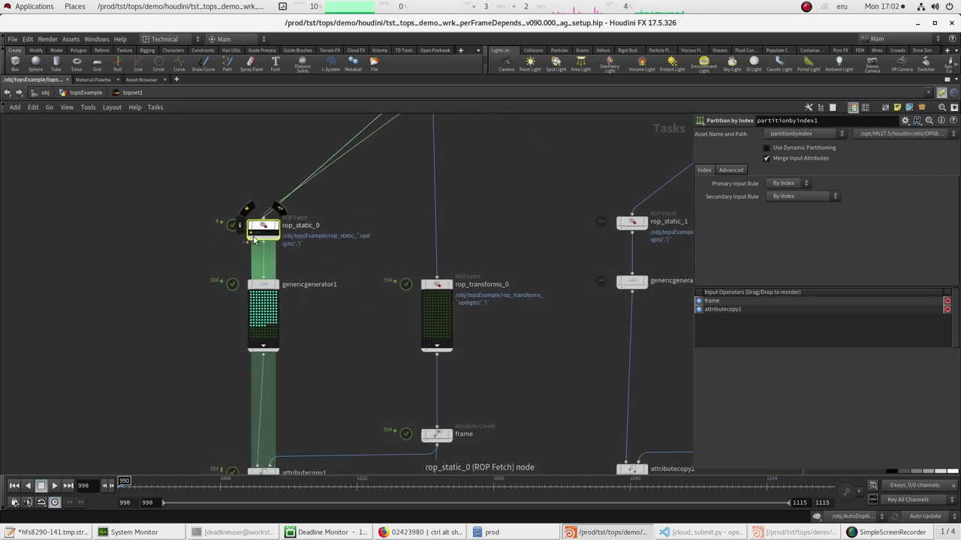
click(425, 297)
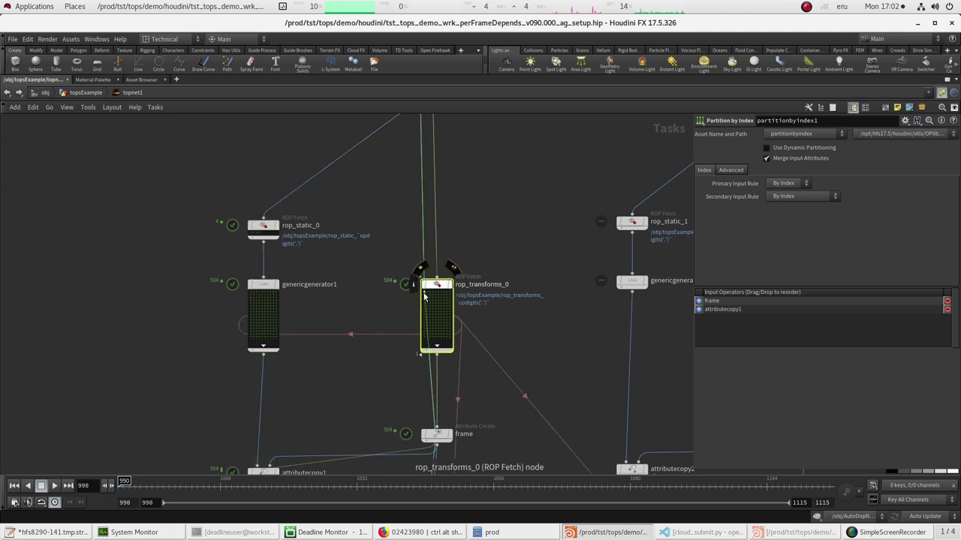
scroll(425, 297, down, 5)
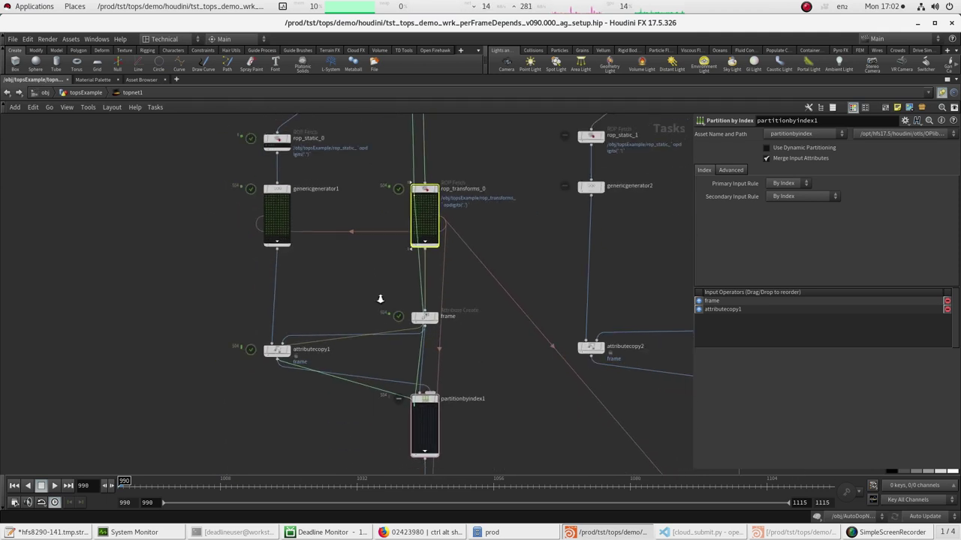
scroll(357, 347, down, 1)
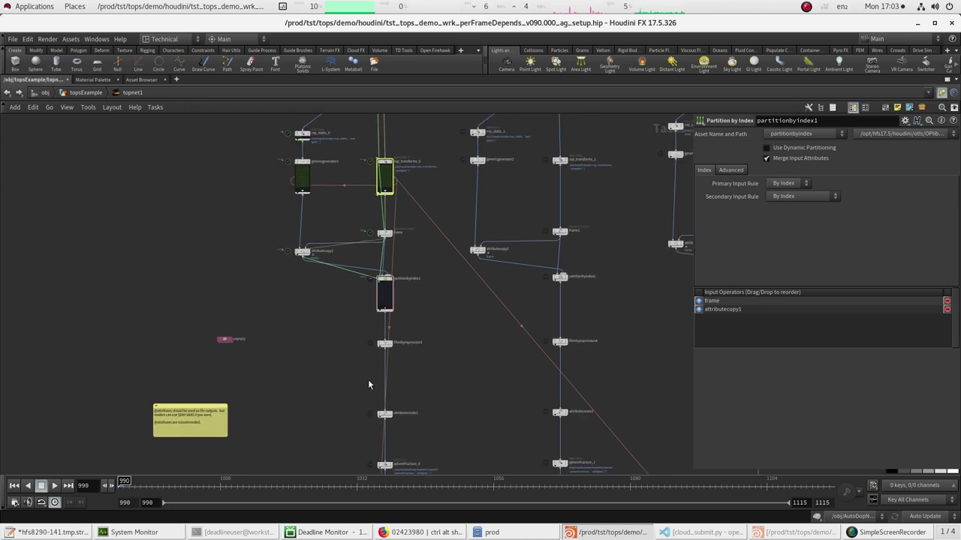
middle_drag(409, 437, 417, 396)
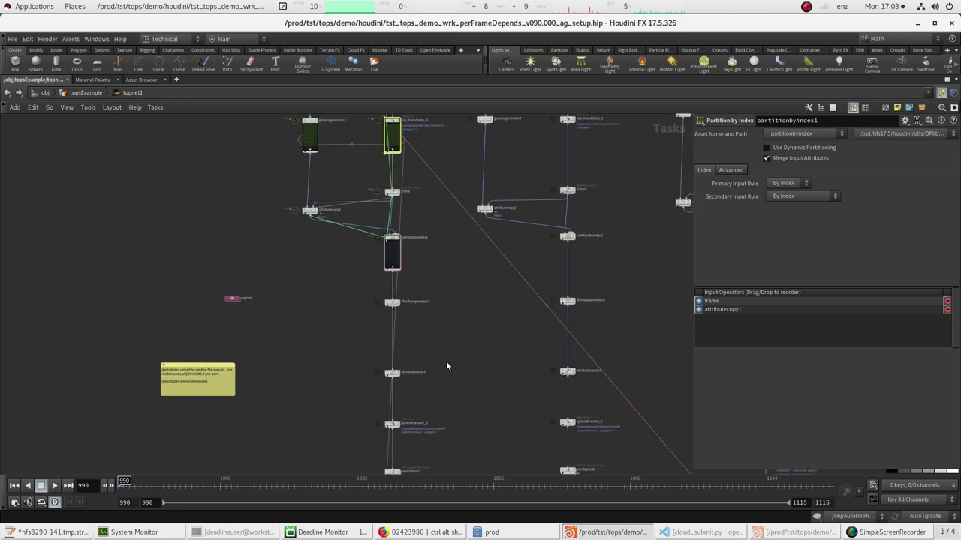
scroll(359, 246, up, 5)
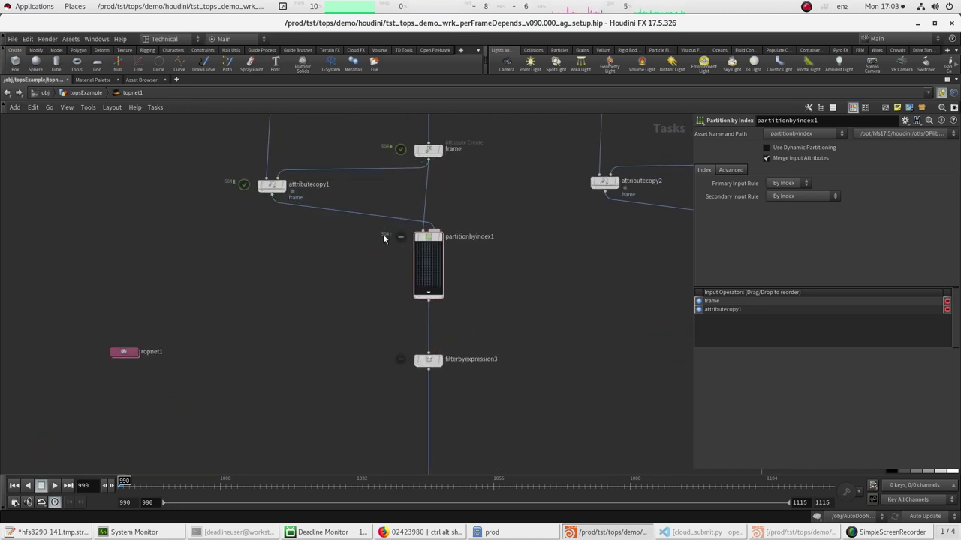
middle_drag(386, 238, 379, 341)
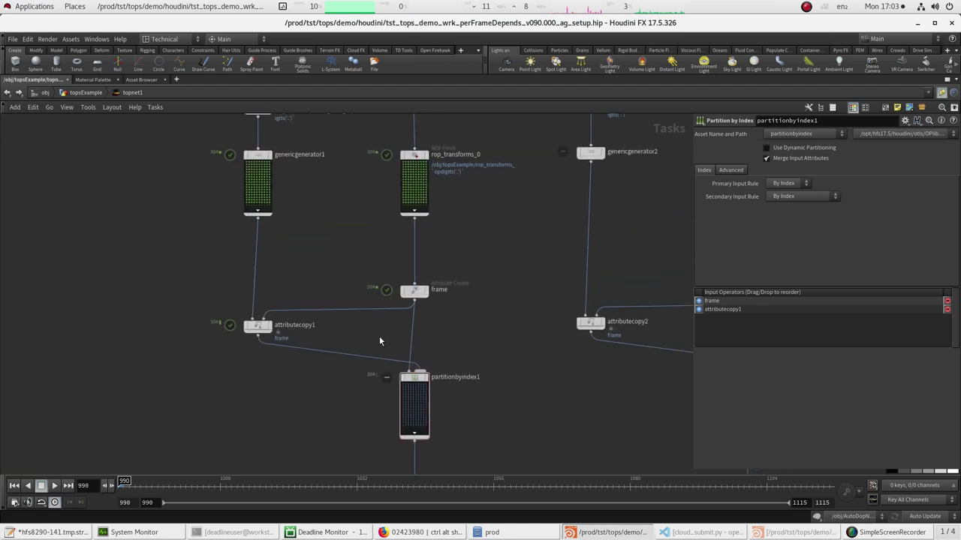
- Select work items in partitionbyindex1 to trace their dependencies up through frame, attributecopy1, genericgenerator1 and rop_transforms_0
click(403, 388)
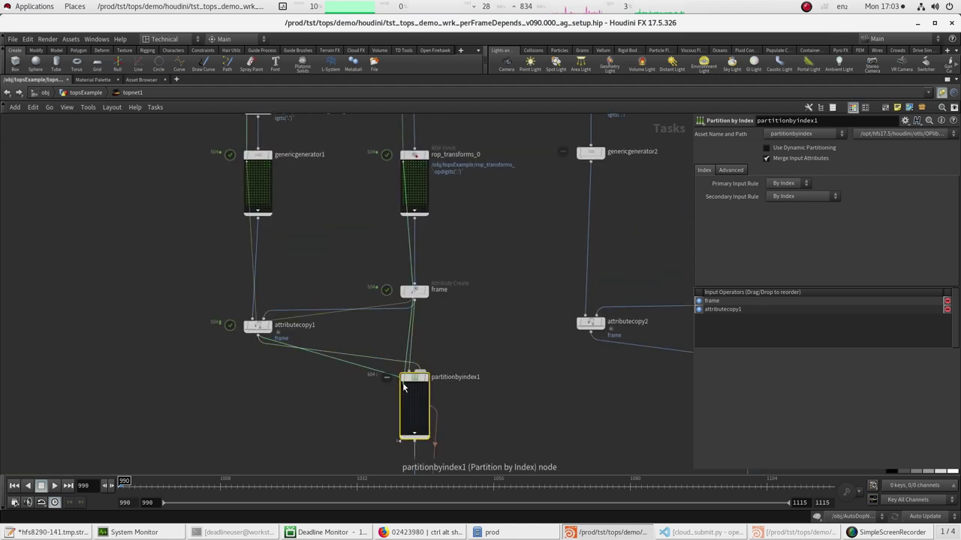
middle_drag(308, 211, 309, 243)
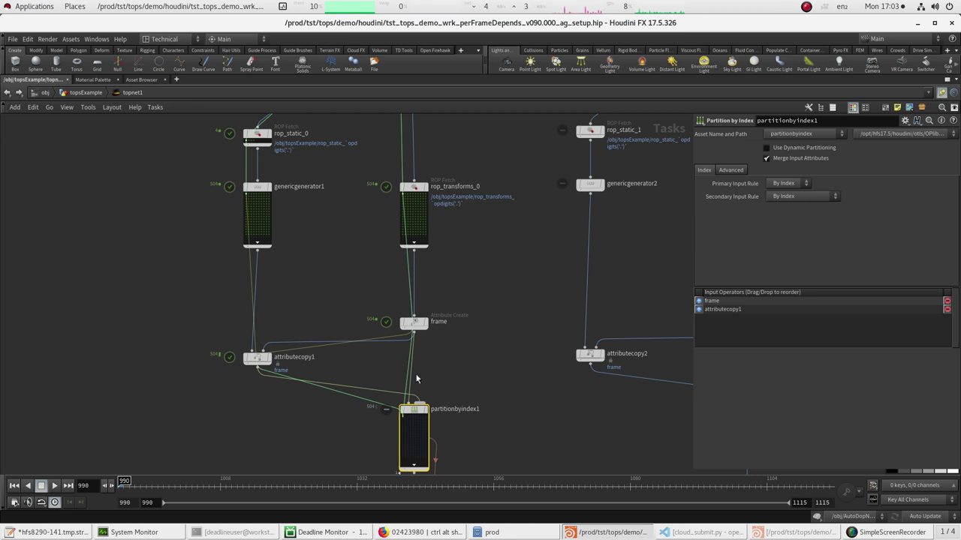
click(353, 436)
drag(482, 379, 377, 438)
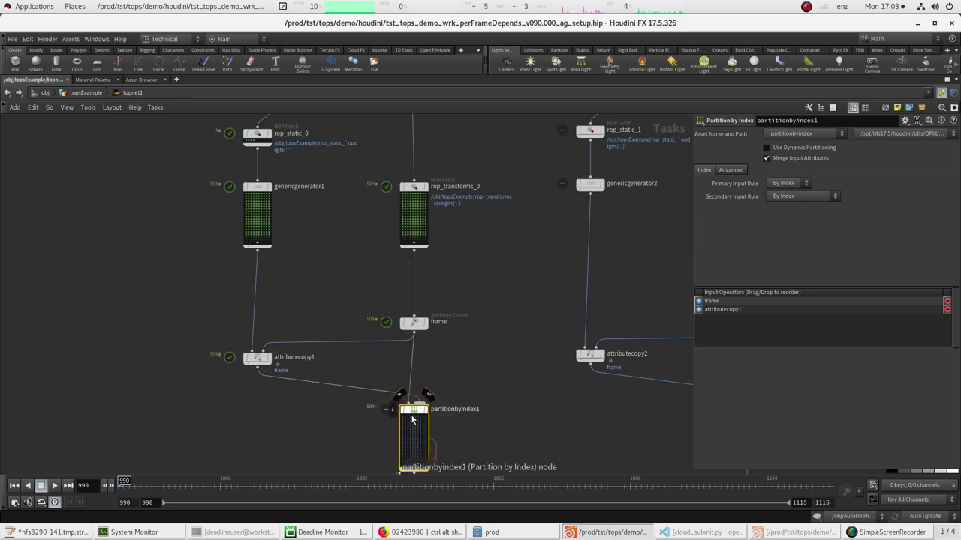
click(410, 425)
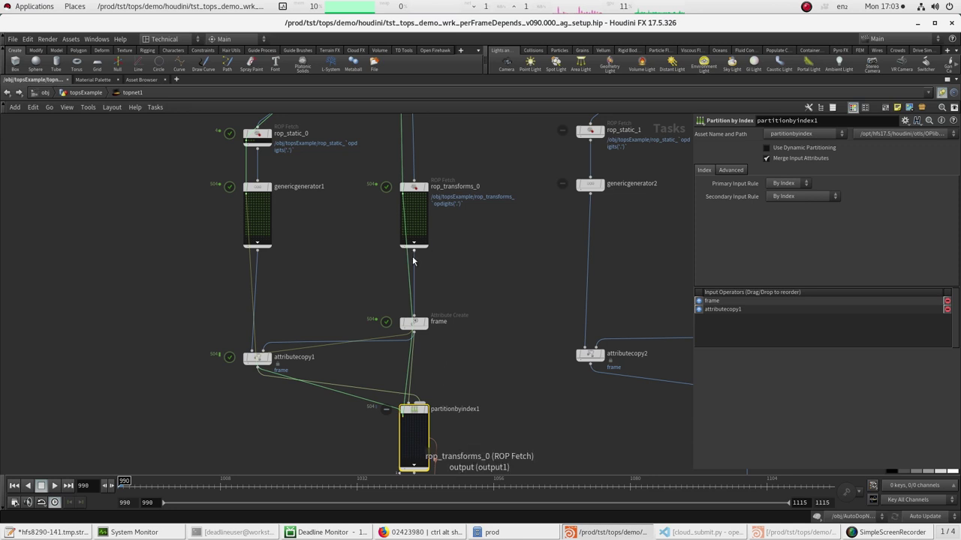
- Move genericgenerator1 aside, wire rop_static_0 into partitionbyindex1 in place of attributecopy1, and generate partitionbyindex1
click(257, 214)
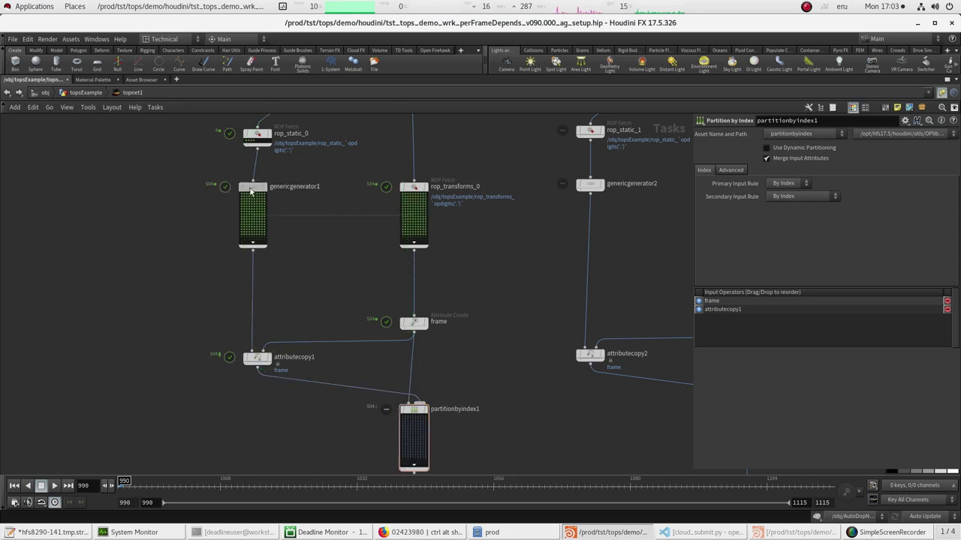
drag(257, 214, 169, 226)
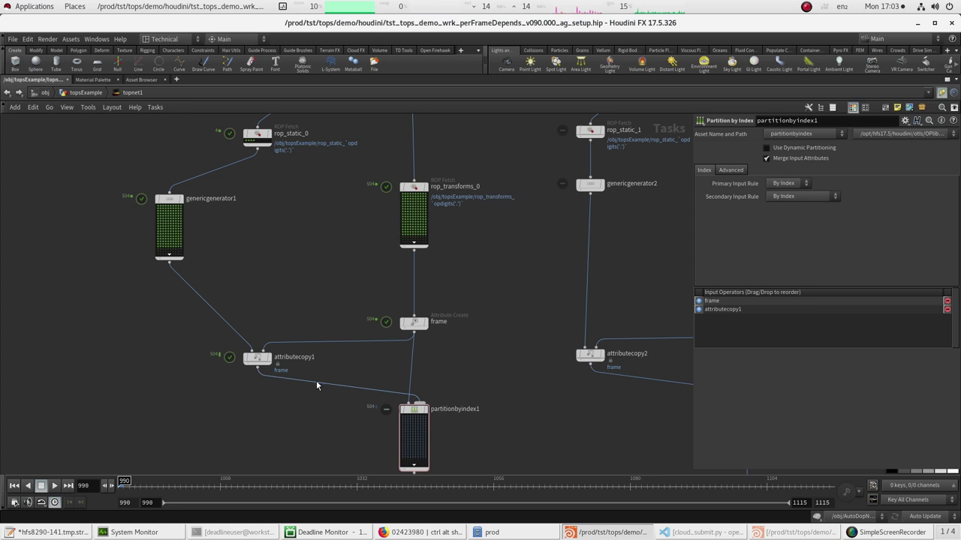
drag(316, 386, 258, 148)
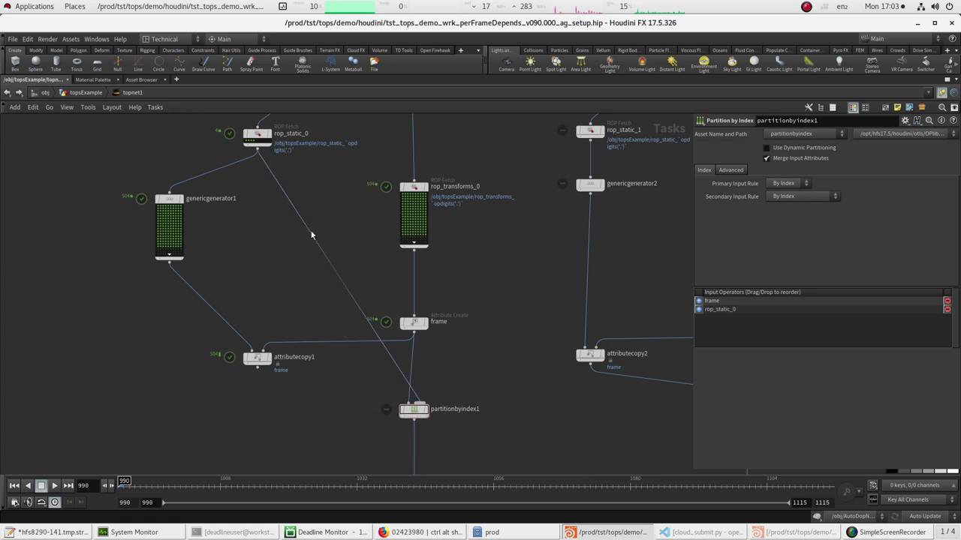
right_click(415, 411)
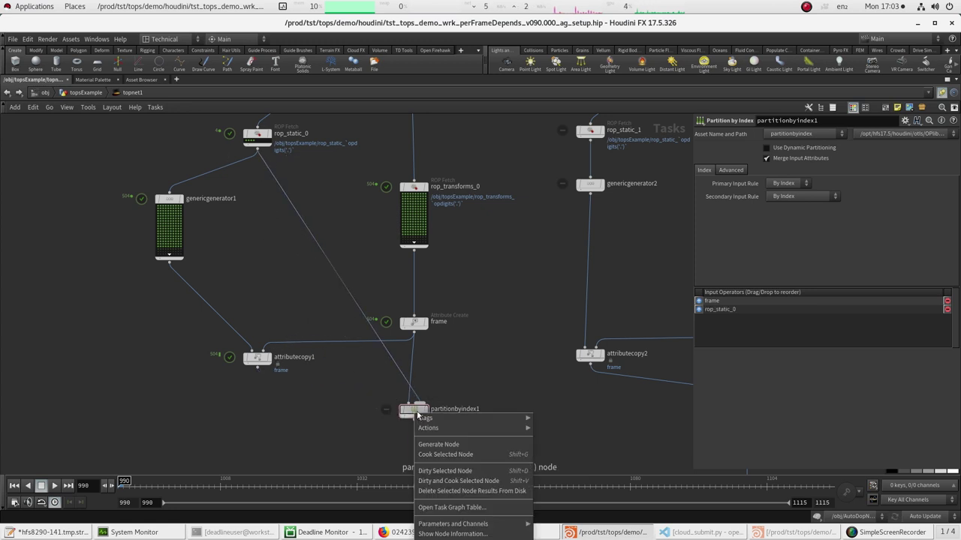
click(443, 448)
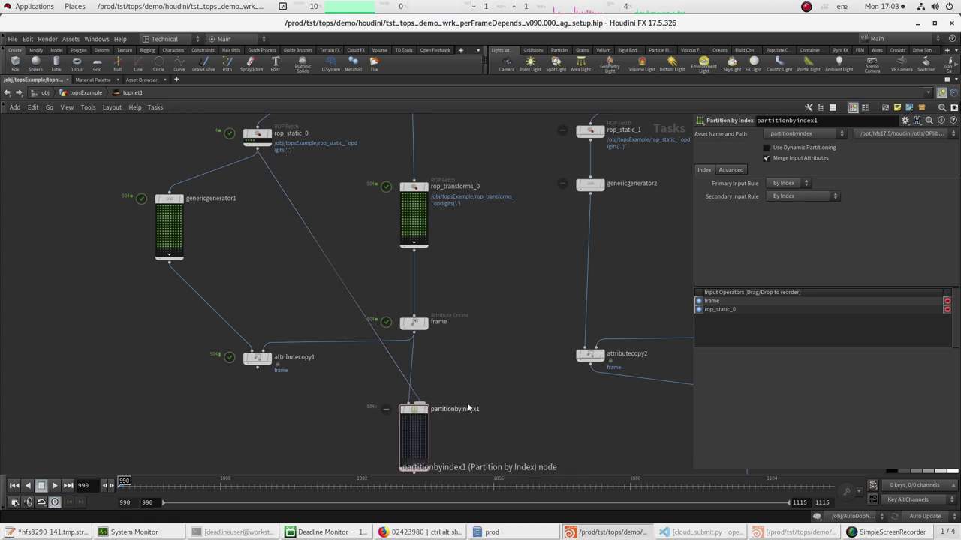
- Trace the work item dependencies of partitionbyindex1, rop_transforms_0 and fracture_0 with rop_static_0 wired directly into the partition
click(405, 421)
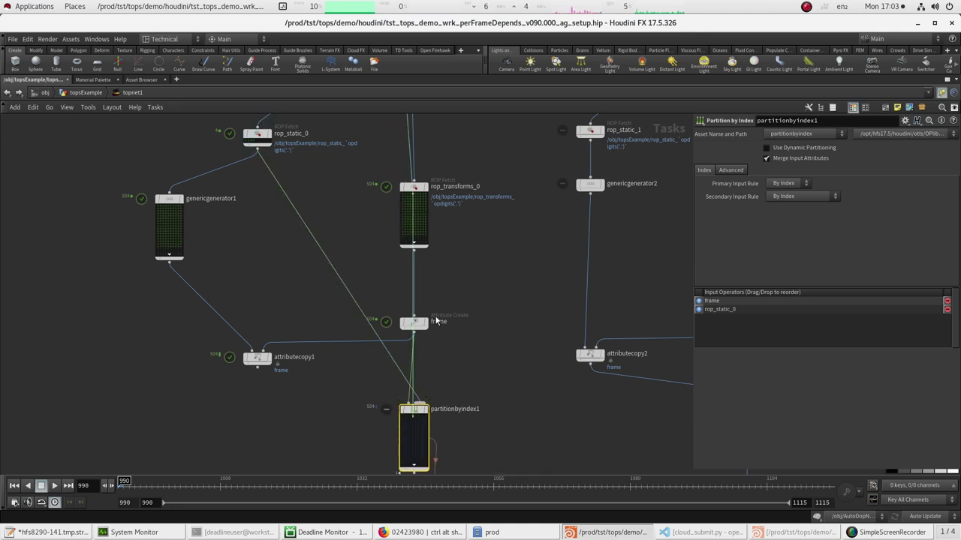
click(403, 198)
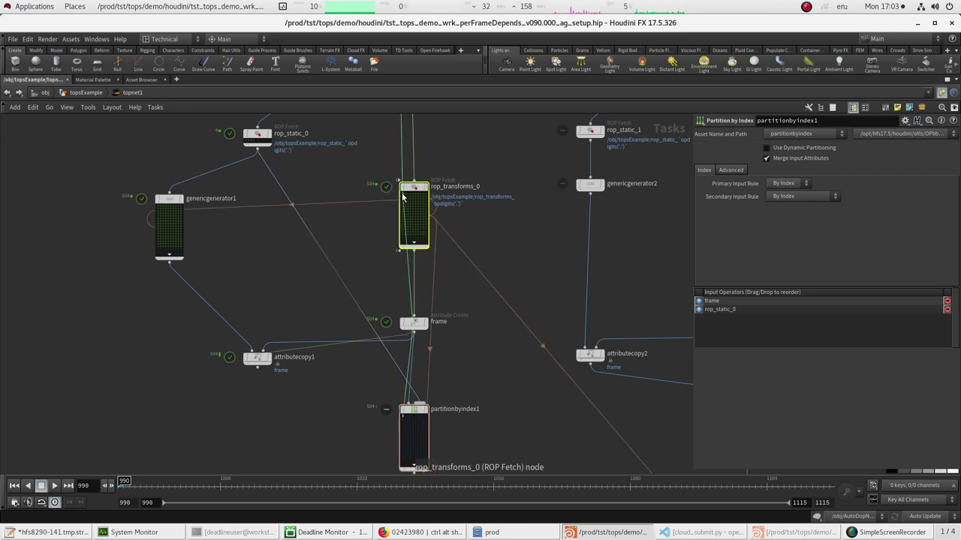
middle_drag(445, 154, 406, 241)
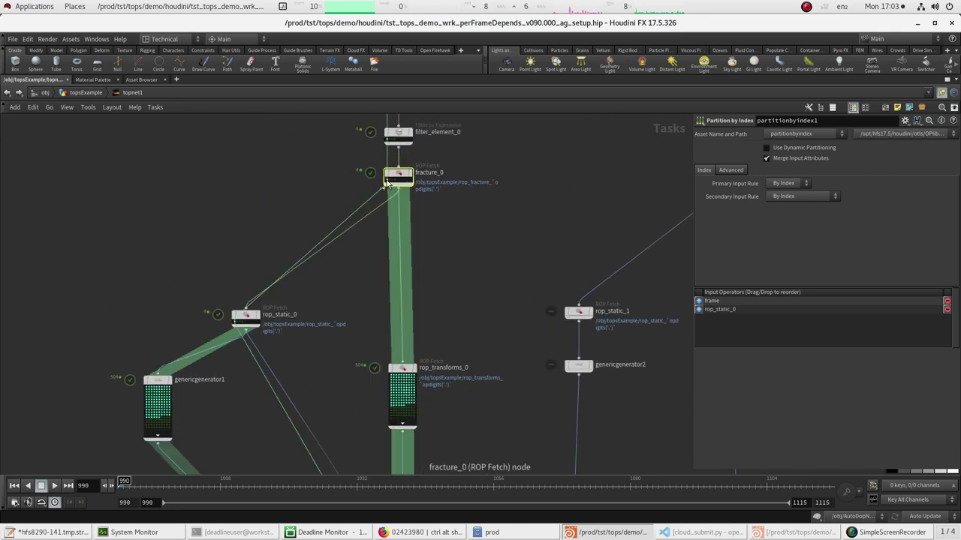
middle_drag(403, 367, 413, 208)
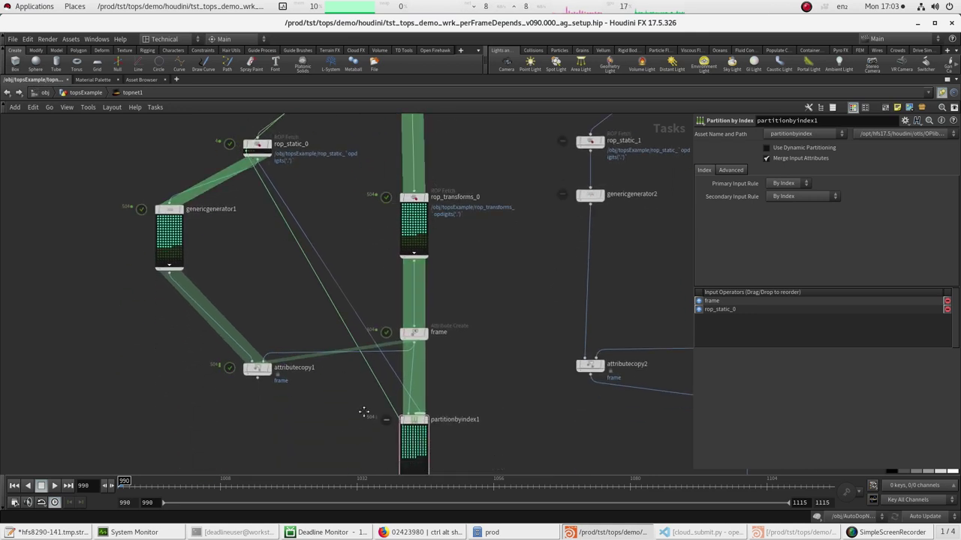
mouse_move(323, 309)
middle_down()
mouse_move(304, 246)
mouse_move(323, 305)
middle_up()
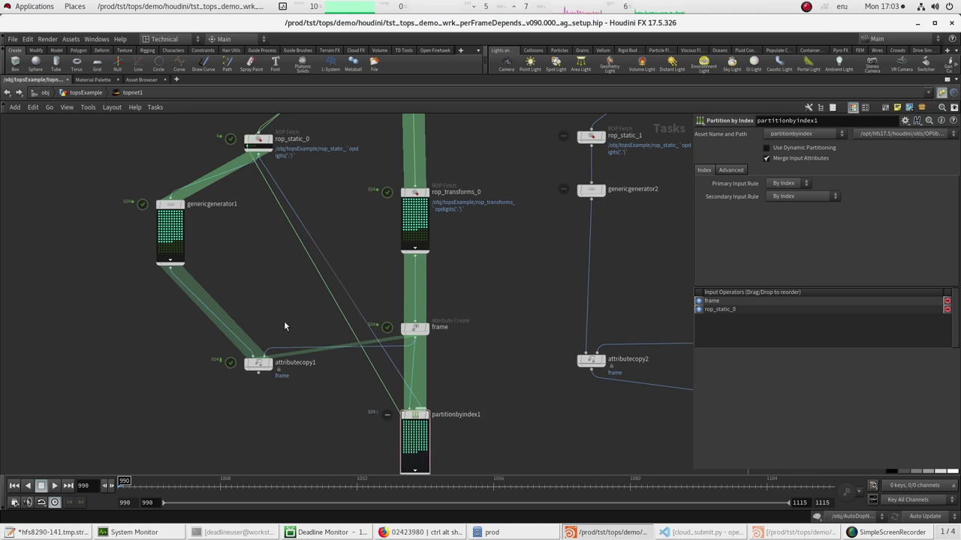
- Compare genericgenerator1's item count with the frame range of rop_transforms_0
middle_drag(278, 295, 318, 265)
middle_drag(298, 190, 299, 259)
drag(277, 250, 161, 300)
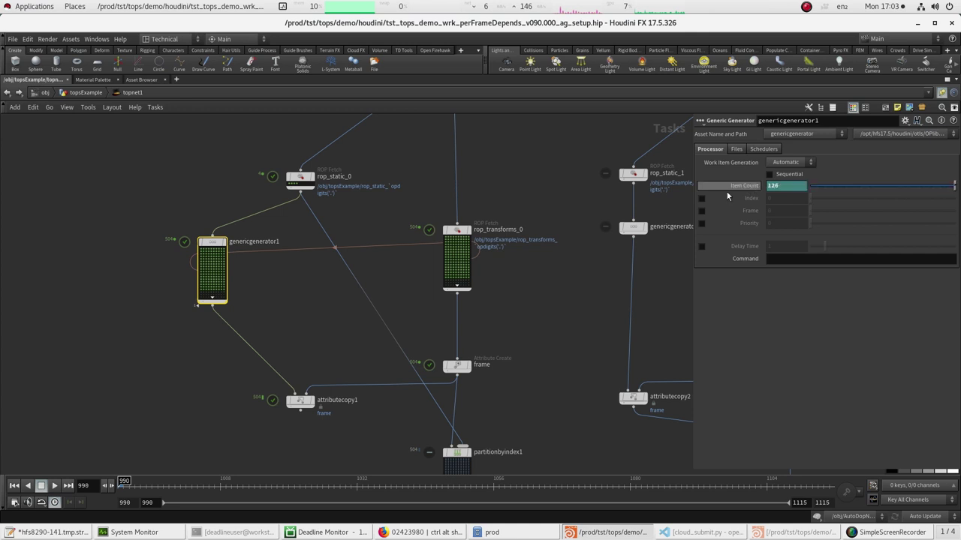
click(454, 248)
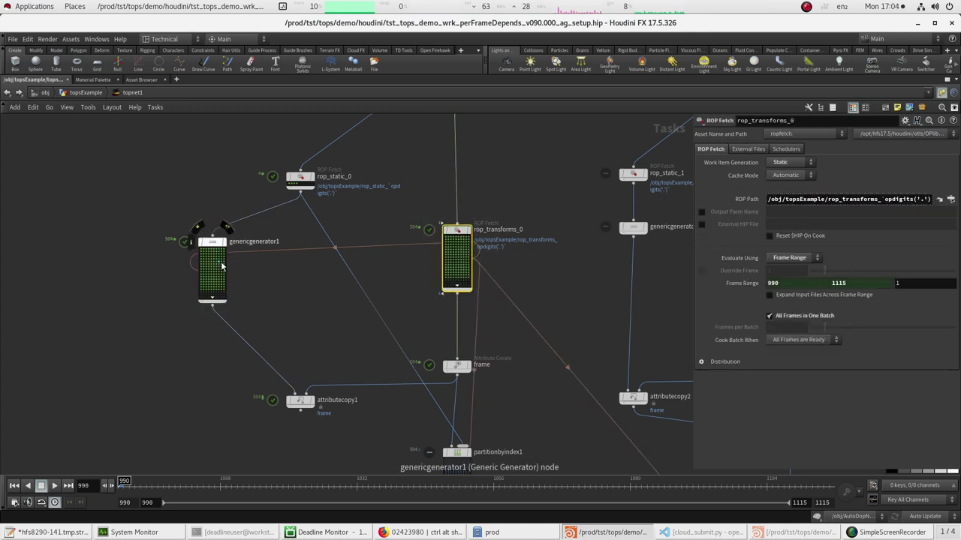
- Move genericgenerator1 back beneath rop_static_0 and show the parameters of attributecopy1
drag(214, 246, 301, 254)
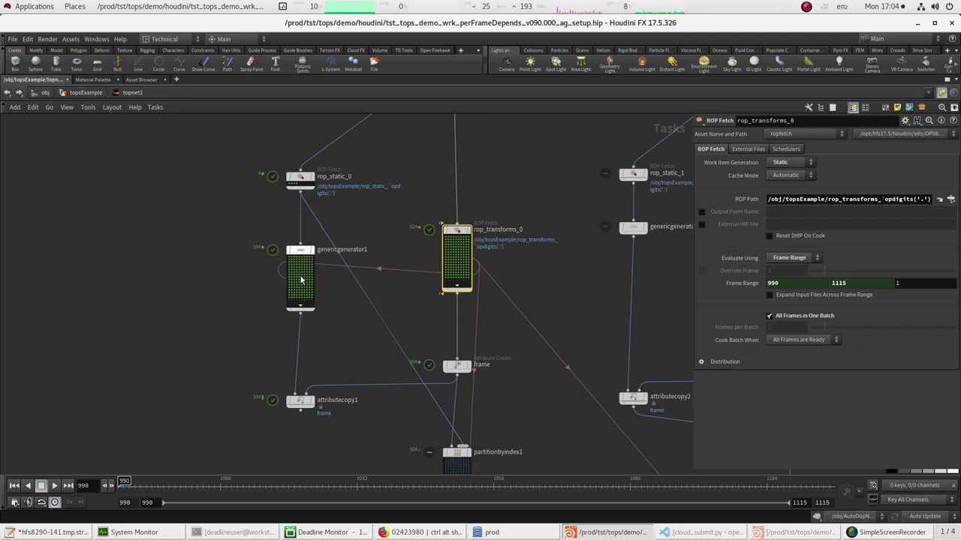
click(299, 399)
click(331, 337)
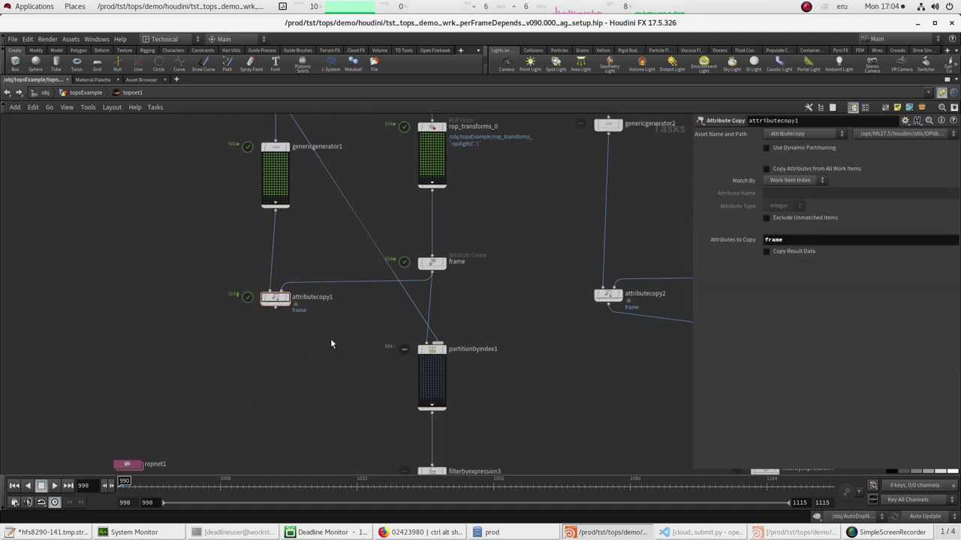
middle_drag(306, 223, 293, 290)
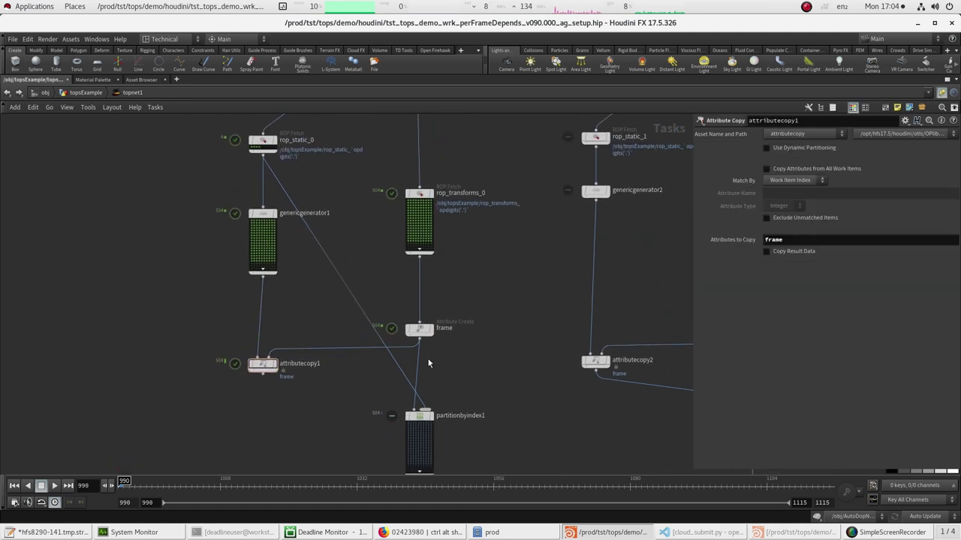
mouse_move(457, 372)
middle_down()
mouse_move(460, 344)
mouse_move(449, 361)
middle_up()
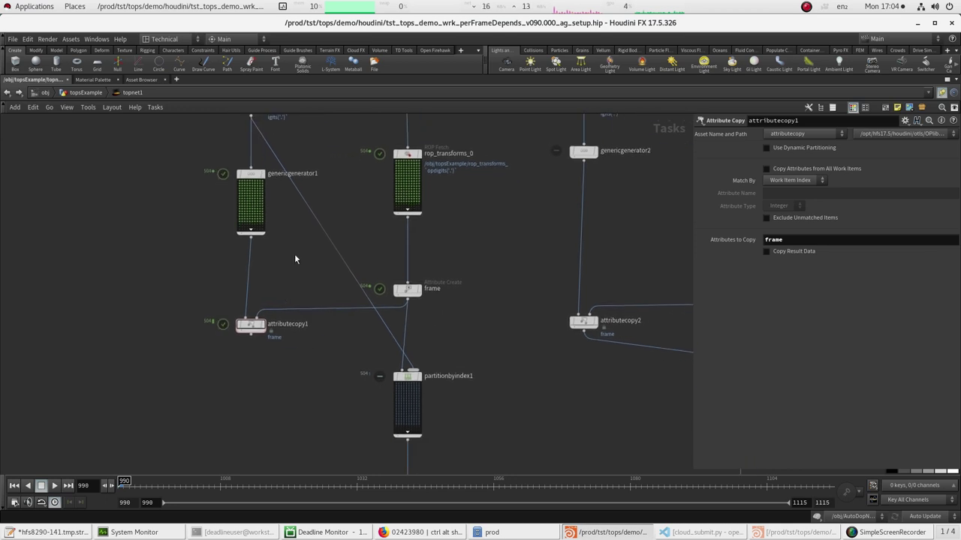
- Rewire partitionbyindex1 to take rop_transforms_0 and genericgenerator1 as its inputs, and generate the node
drag(335, 263, 254, 338)
scroll(360, 277, up, 2)
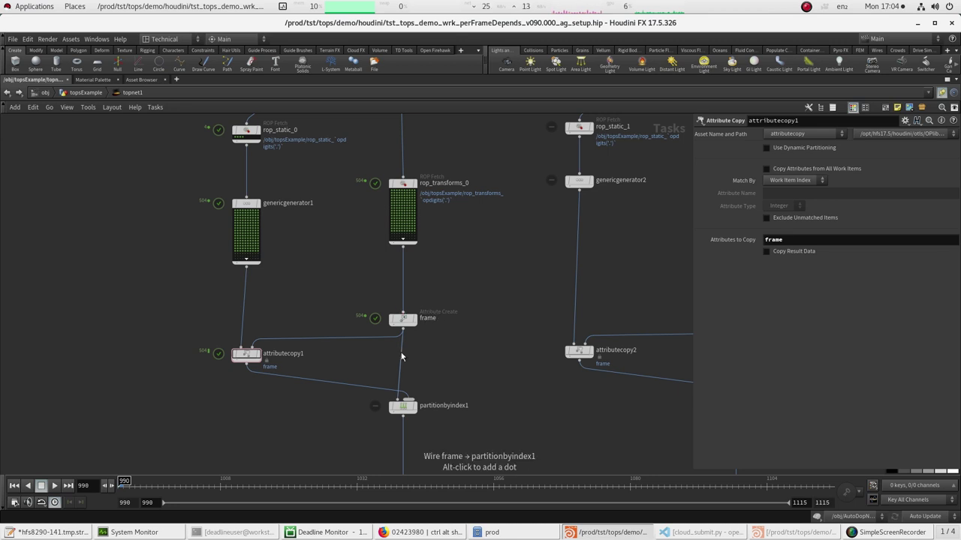
drag(403, 347, 246, 264)
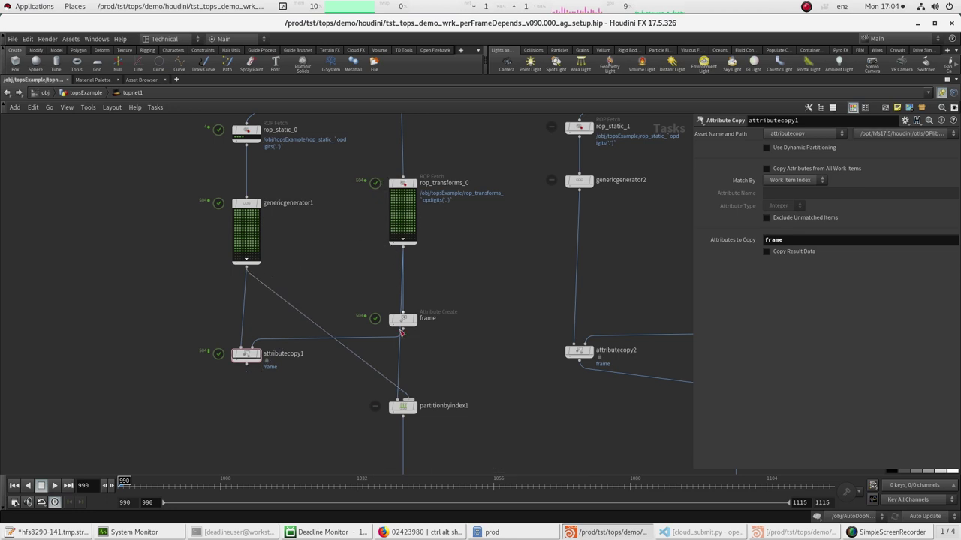
click(403, 406)
middle_drag(403, 406, 366, 346)
right_click(368, 349)
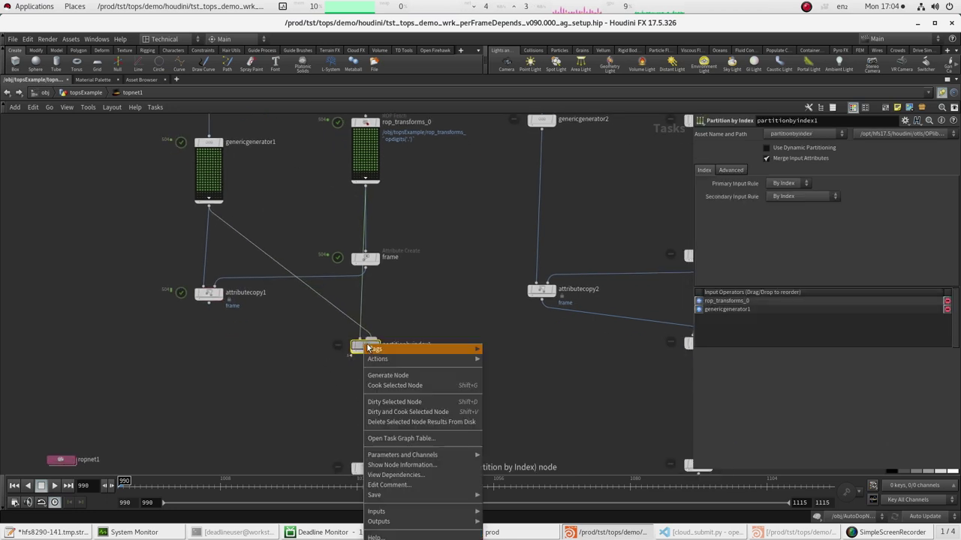
click(410, 377)
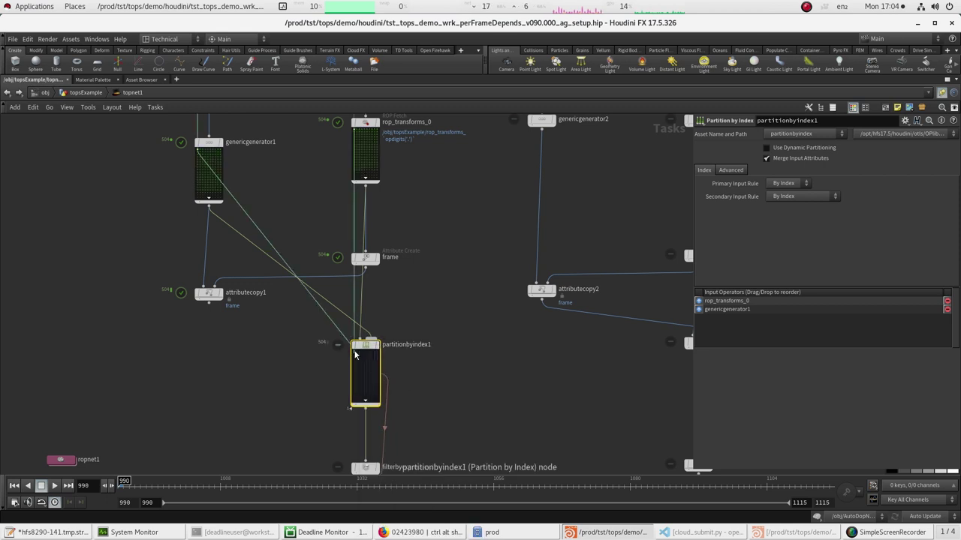
- Inspect the attributes of partitionbyindex1's first work item and turn off Merge Input Attributes on the node
click(358, 360)
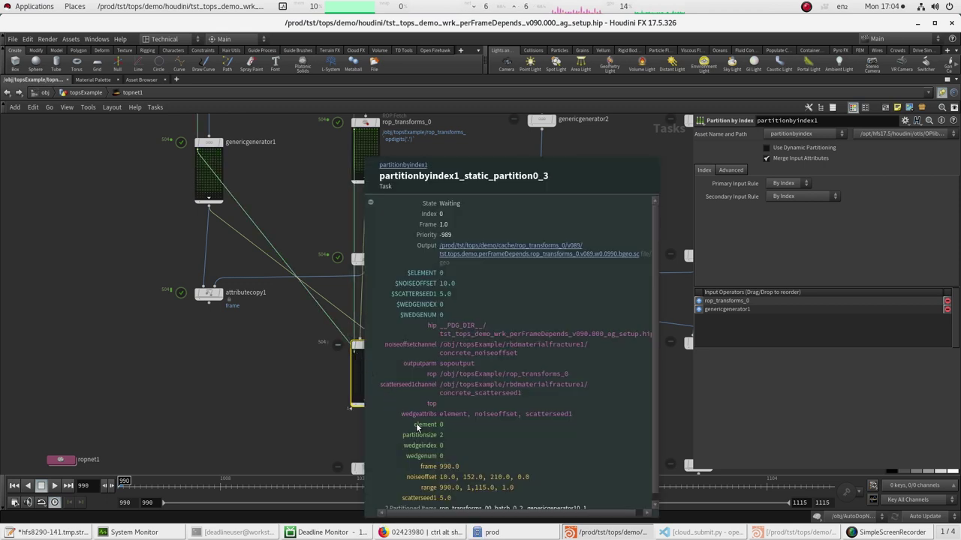
middle_drag(366, 142, 375, 197)
middle_click(365, 185)
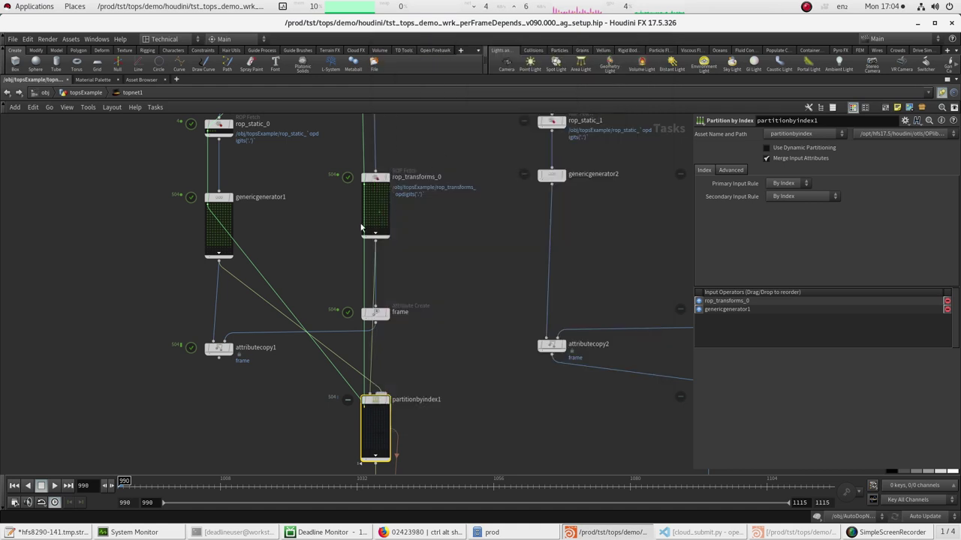
click(777, 159)
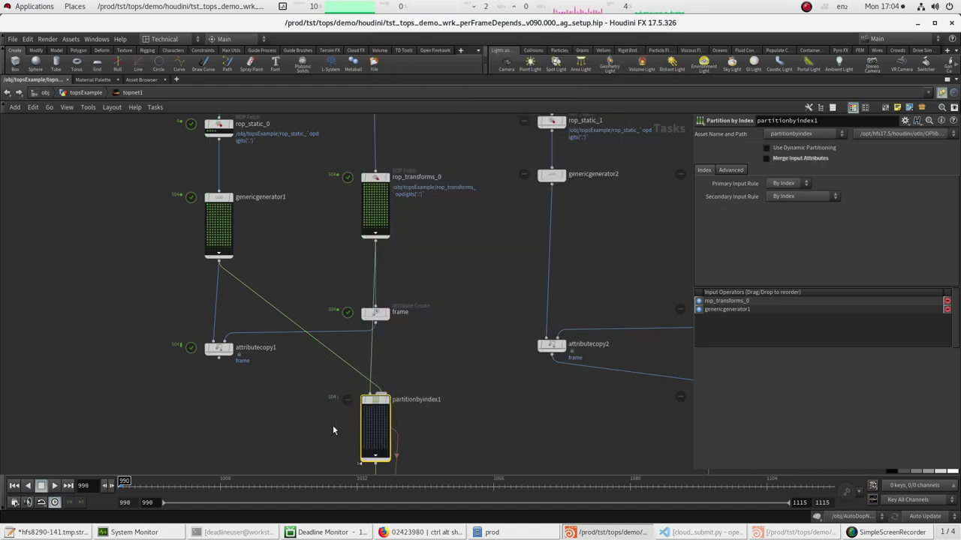
- Examine the attributes of partitionbyindex1's first work item with input attribute merging turned off
middle_drag(332, 425, 341, 408)
scroll(349, 420, up, 3)
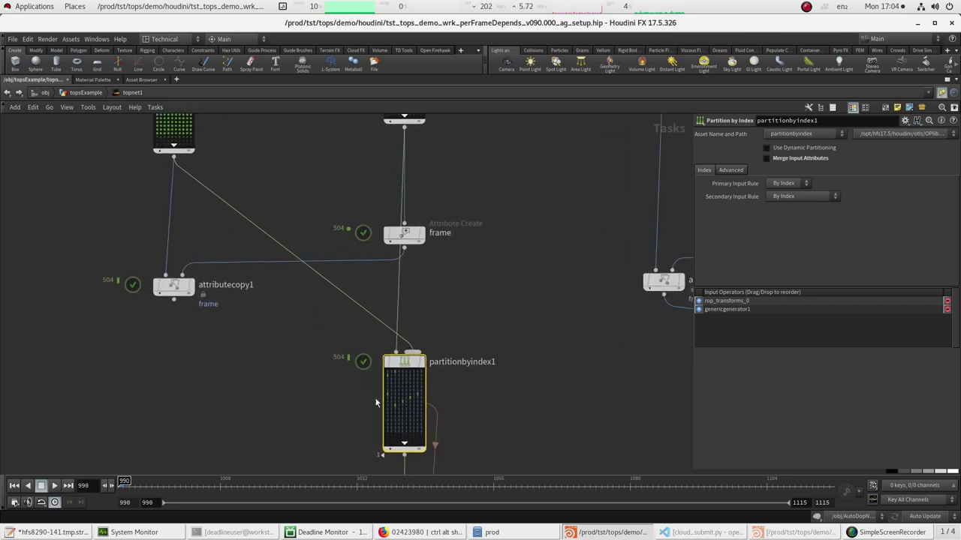
click(392, 384)
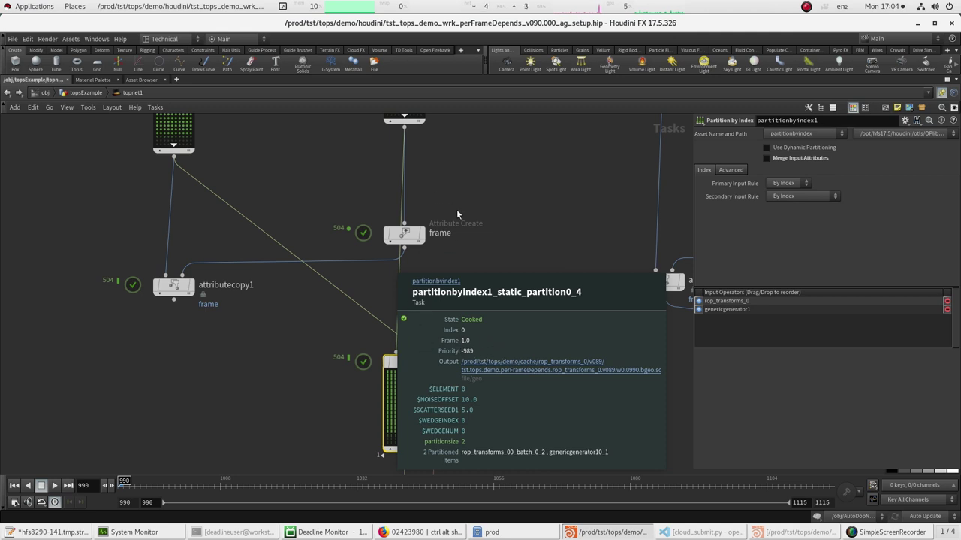
- Rewire partitionbyindex1 to take frame and attributecopy1 as its inputs, and show the parameters of attributecopy1
middle_drag(443, 288, 446, 346)
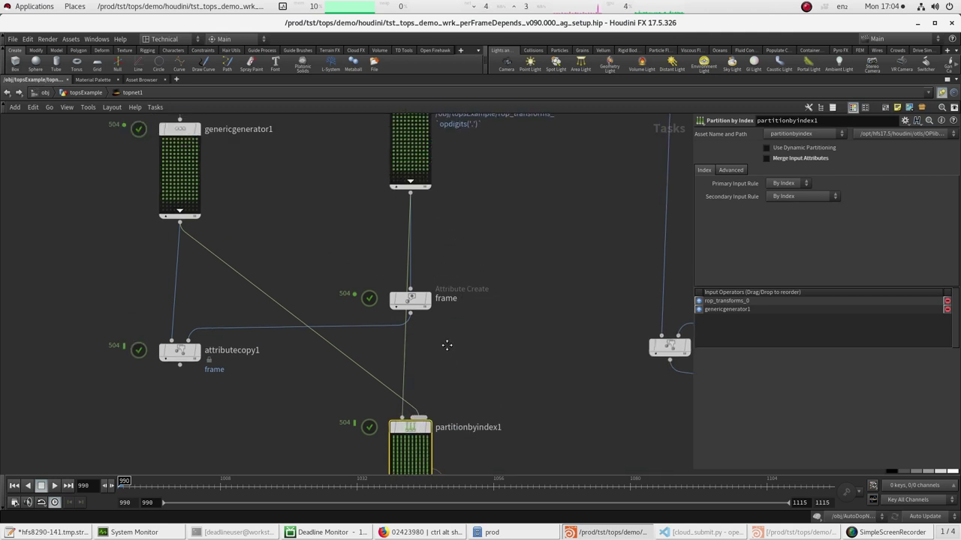
scroll(446, 345, down, 2)
click(437, 351)
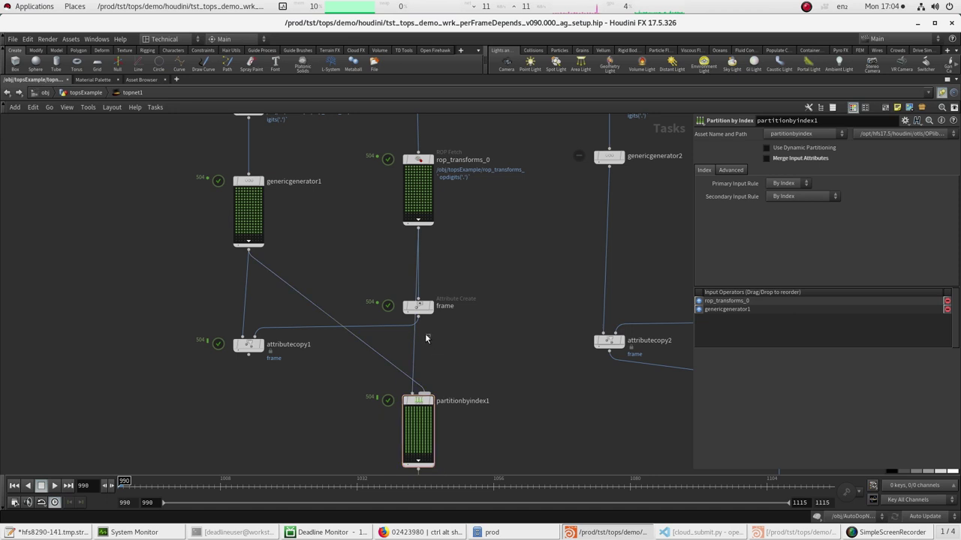
drag(414, 343, 421, 326)
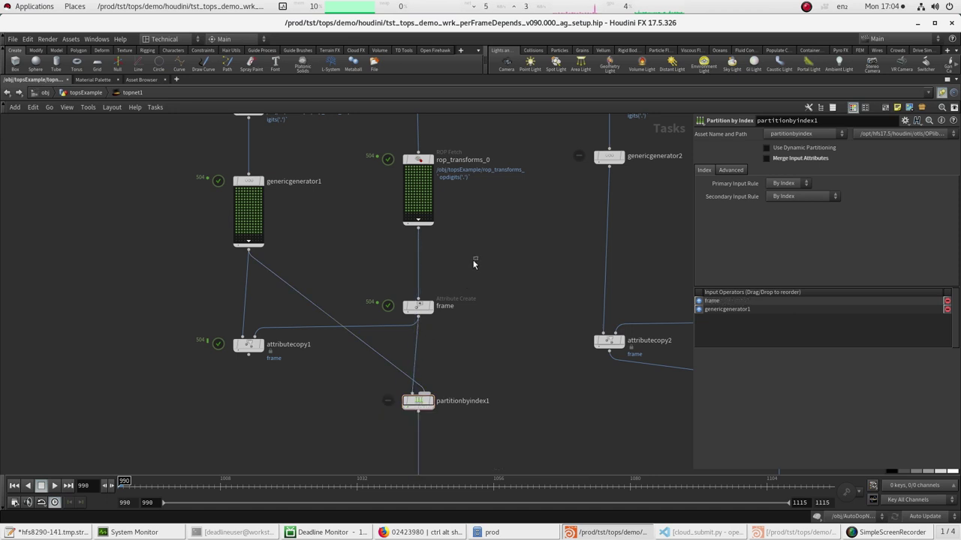
drag(473, 260, 391, 327)
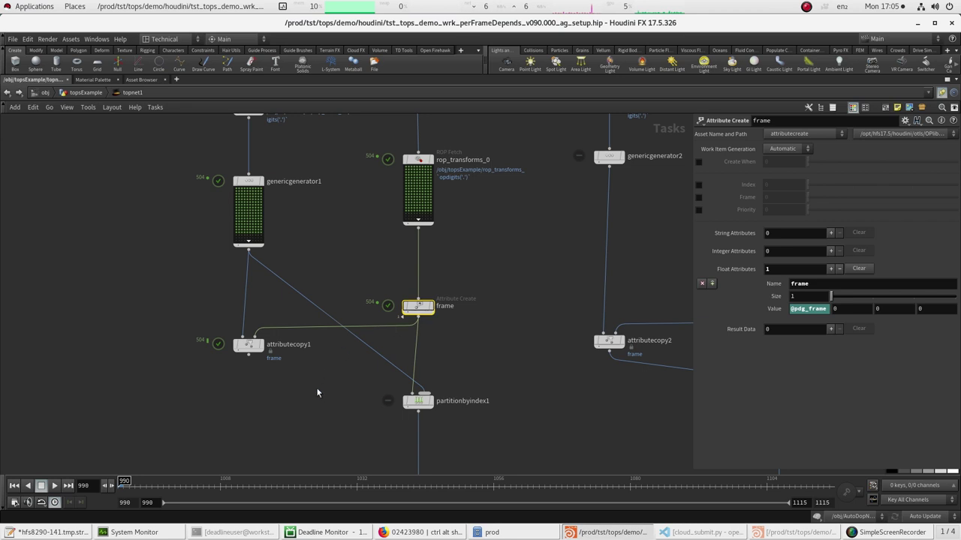
drag(366, 346, 252, 354)
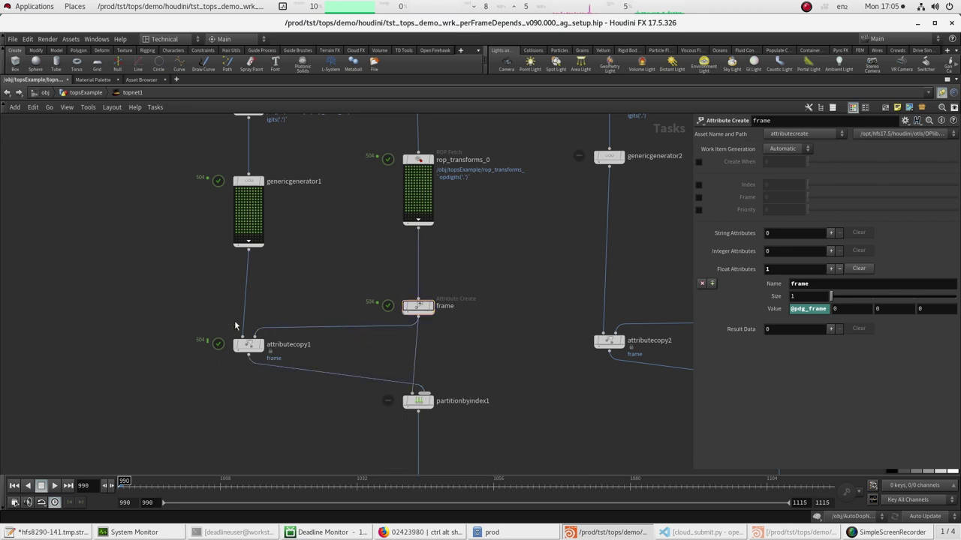
click(248, 344)
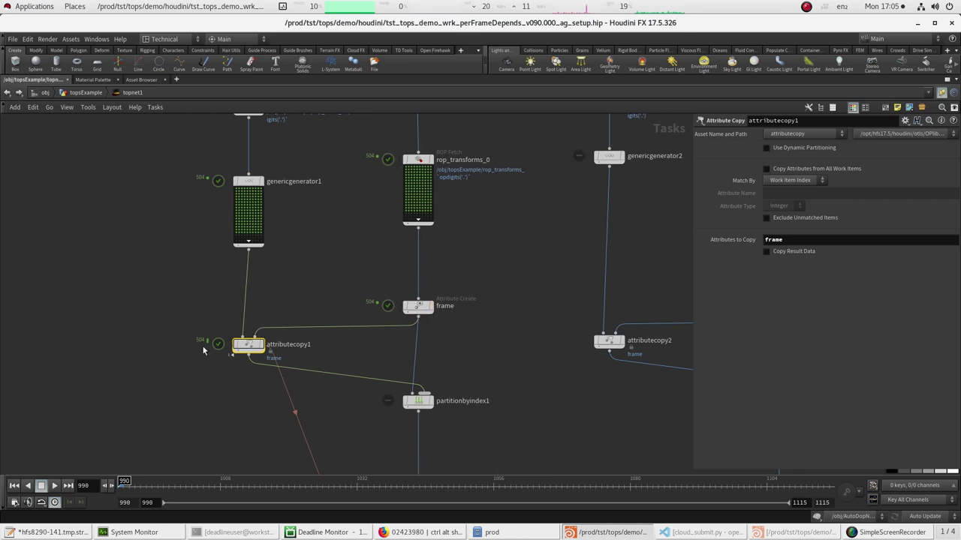
- Turn Merge Input Attributes back on for partitionbyindex1 and cook the node
drag(476, 371, 382, 424)
middle_drag(371, 414, 363, 355)
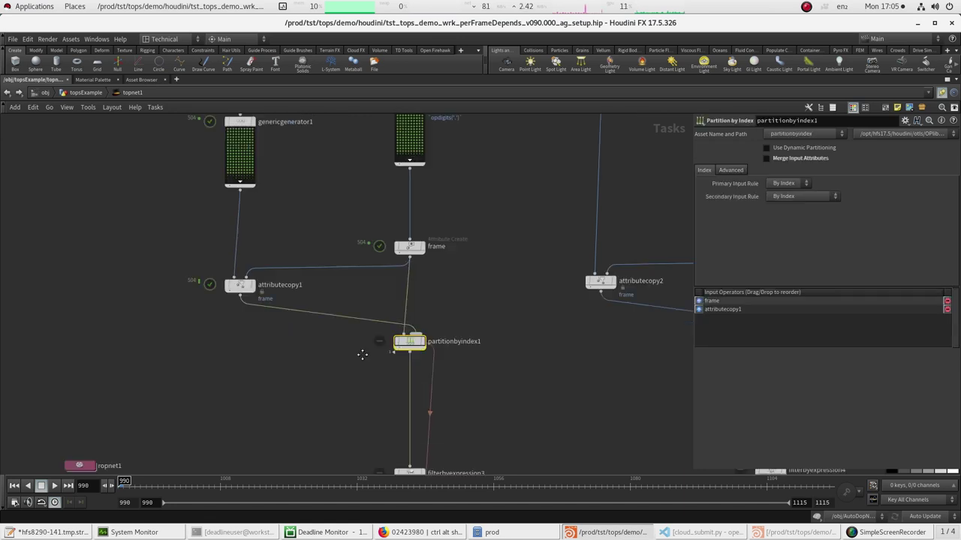
right_click(417, 344)
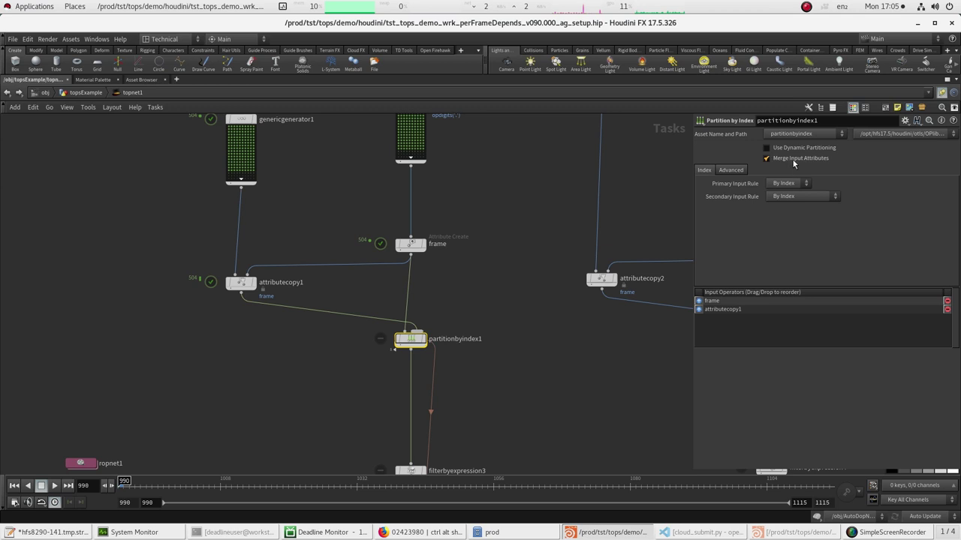
right_click(411, 339)
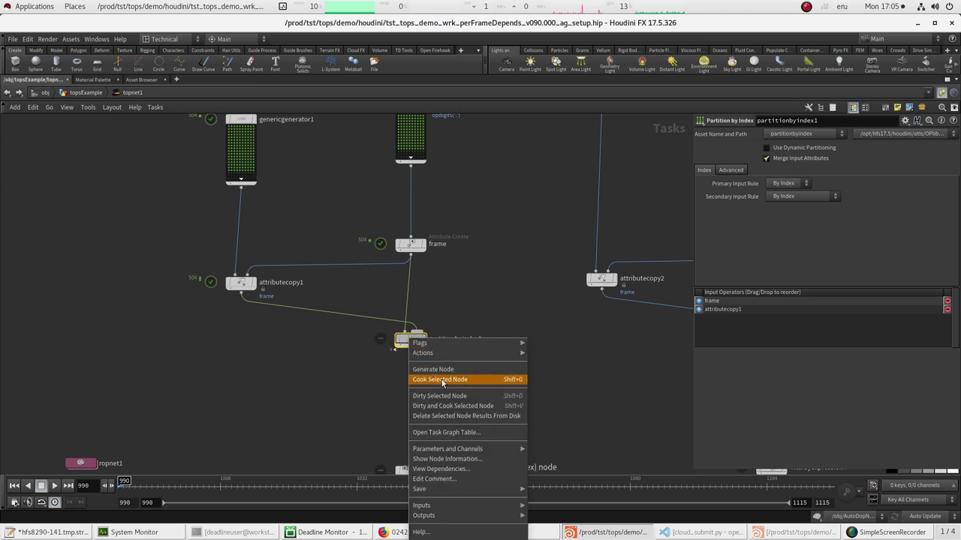
click(442, 380)
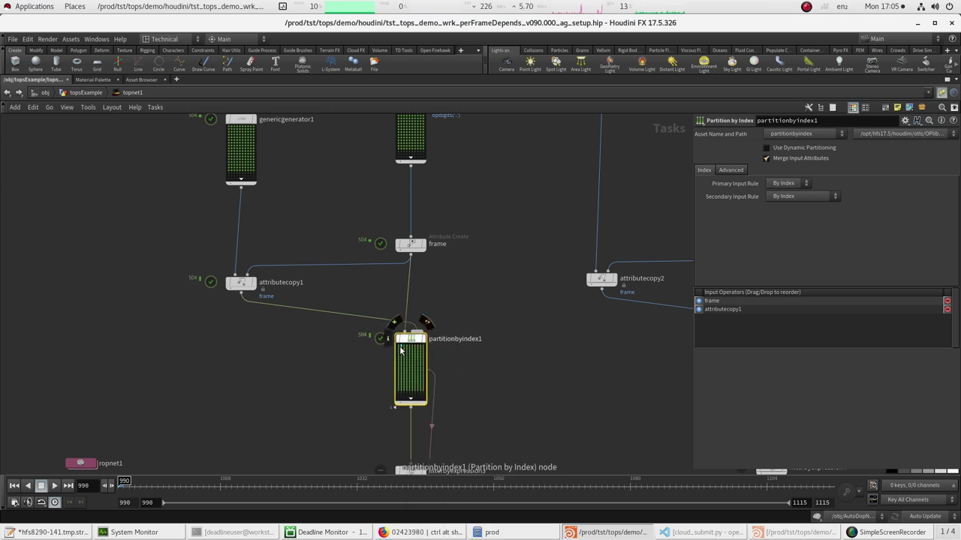
- Compare the frame attribute and partitioned items of partitionbyindex1's first two work items
click(401, 350)
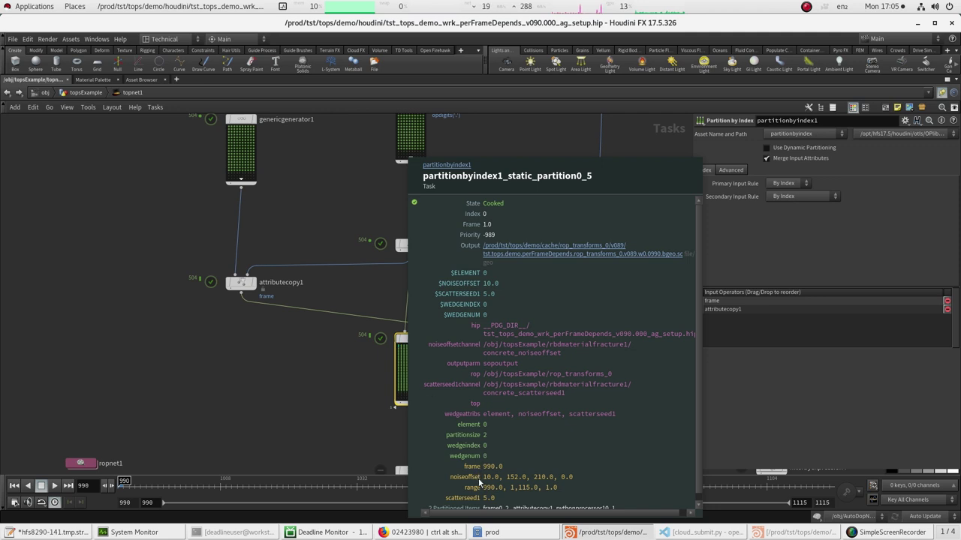
click(400, 347)
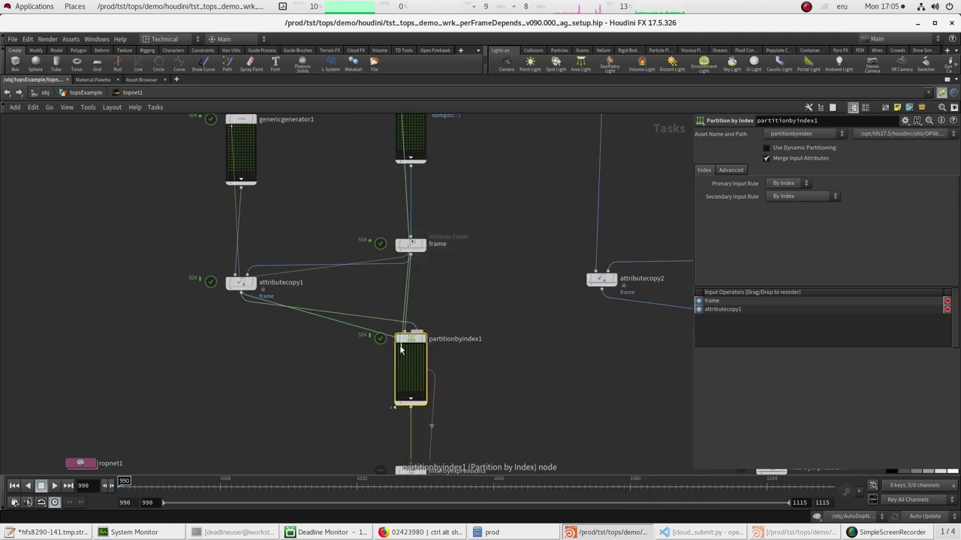
click(402, 350)
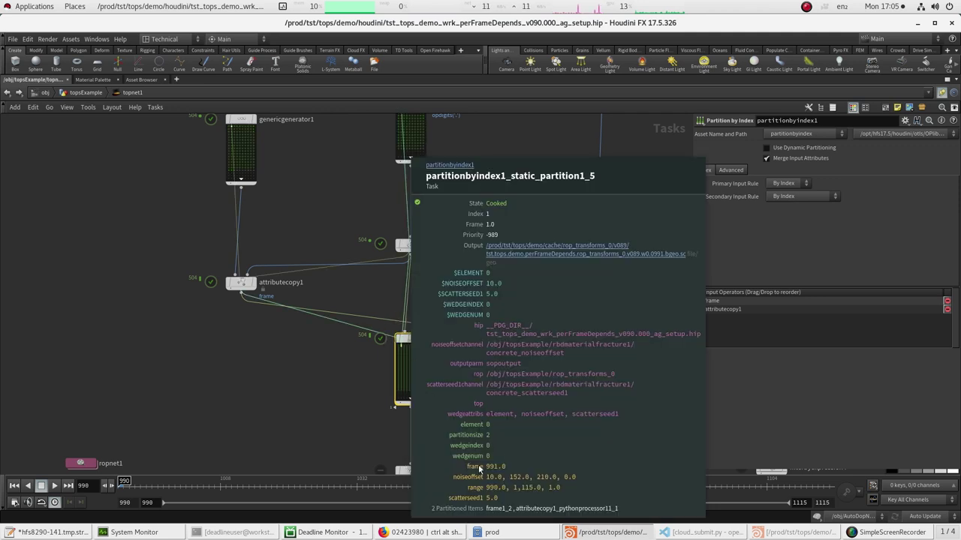
middle_drag(496, 471, 496, 461)
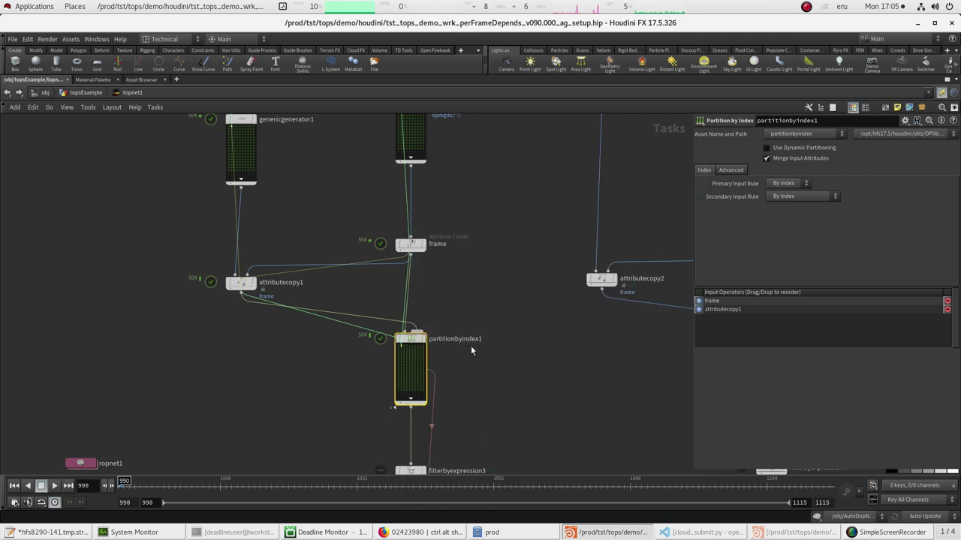
click(472, 333)
click(475, 371)
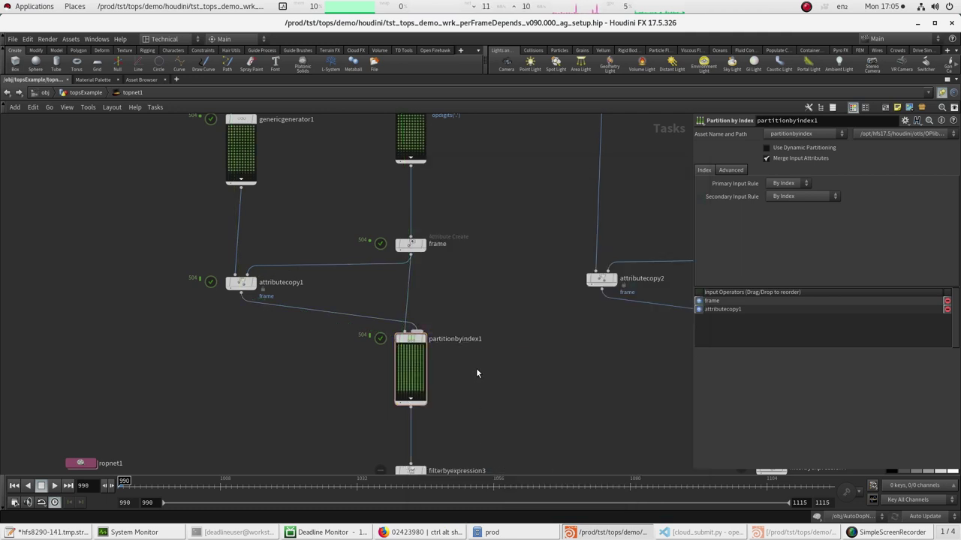
- Generate the work items of filterbyexpression3 beneath partitionbyindex1
middle_drag(473, 371, 460, 305)
scroll(460, 319, down, 2)
scroll(472, 300, down, 2)
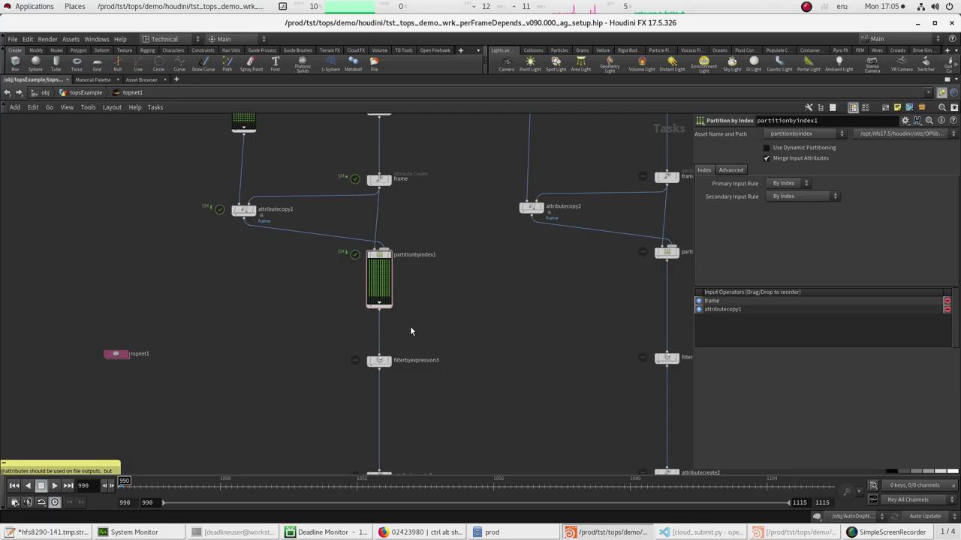
click(382, 361)
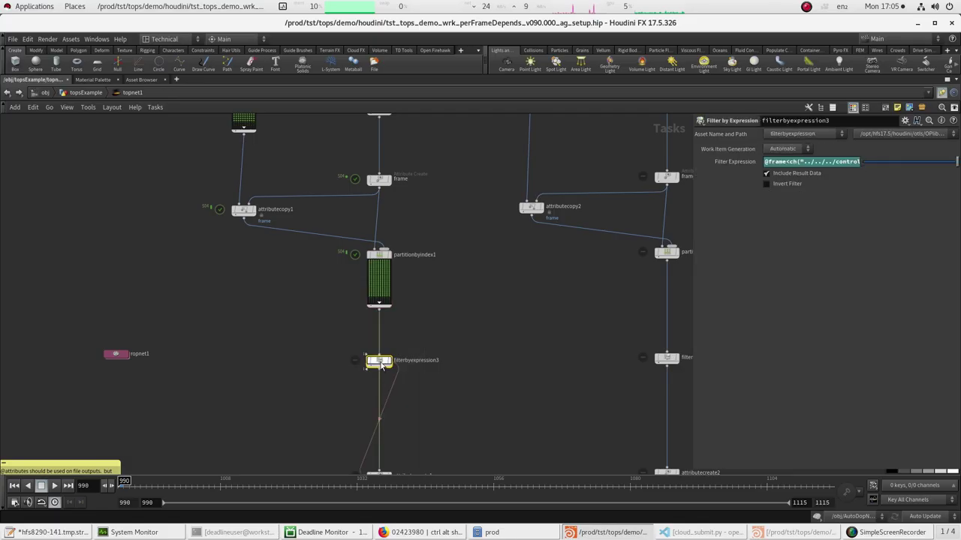
right_click(381, 362)
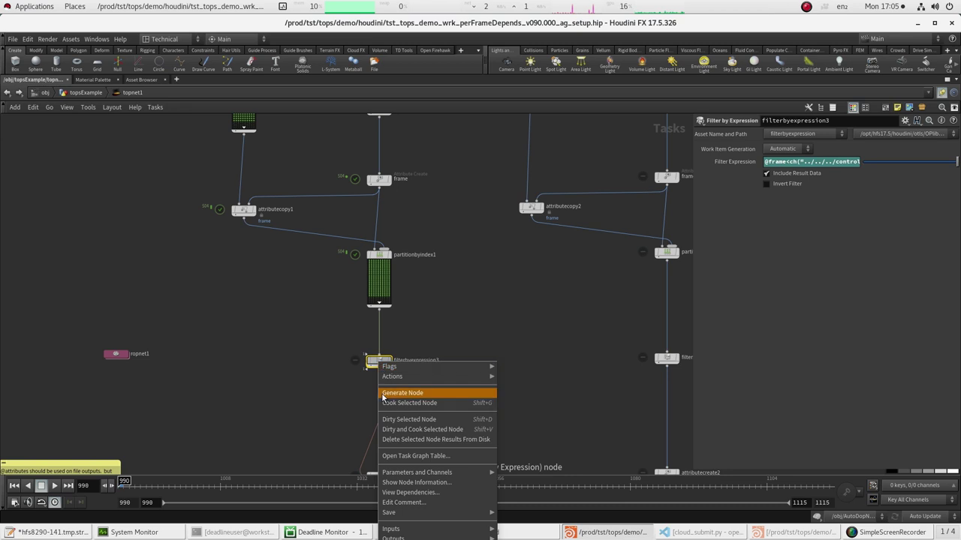
click(434, 395)
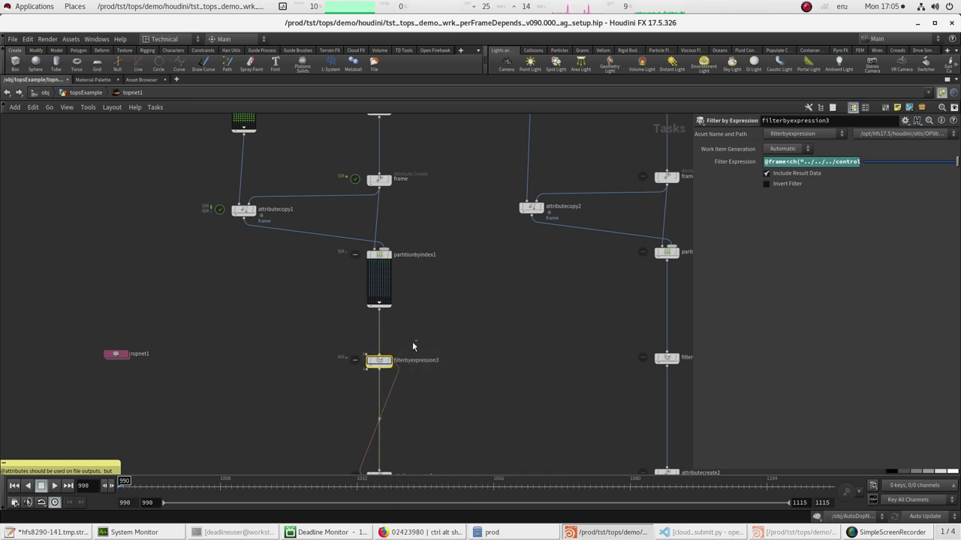
- Check filterbyexpression3's work item count and widen the parameter area to read its full filter expression
scroll(344, 259, up, 2)
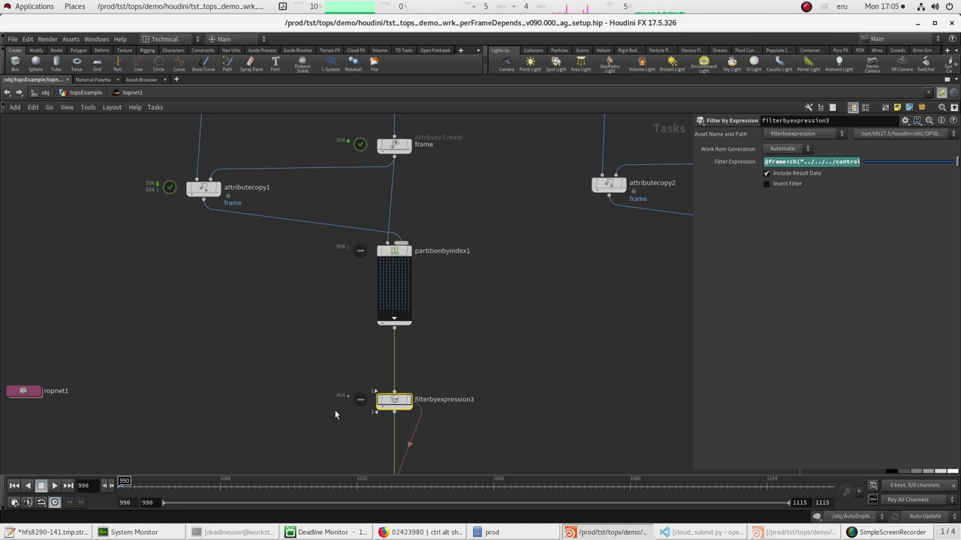
middle_drag(503, 342, 497, 305)
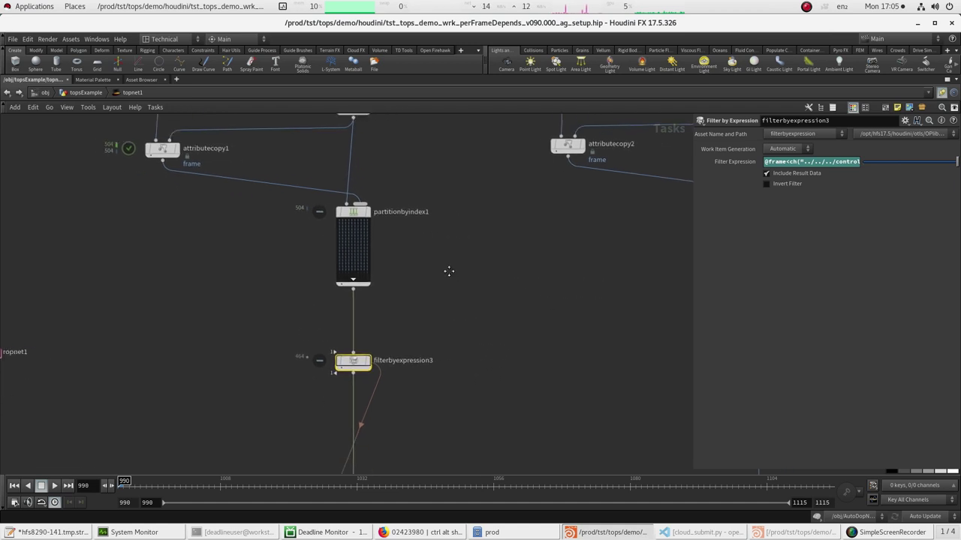
scroll(448, 271, down, 3)
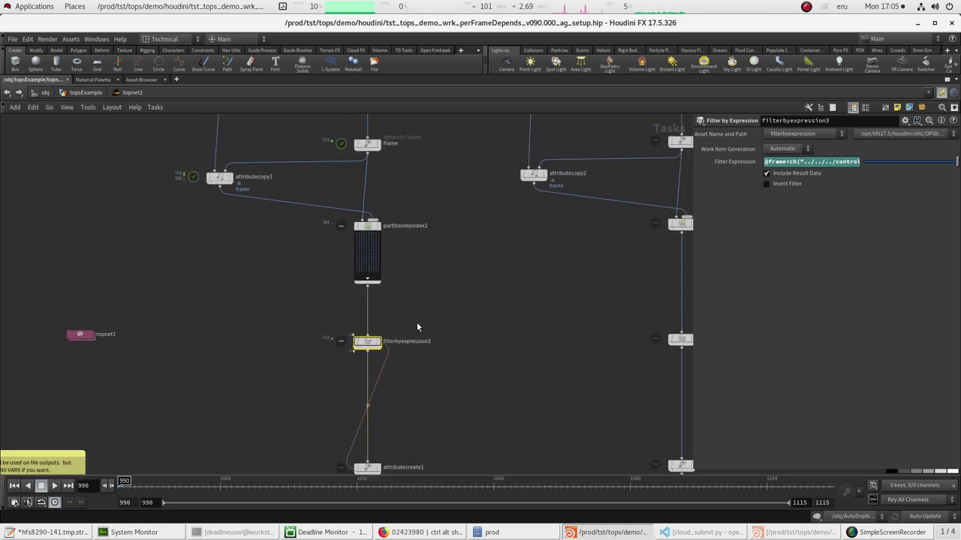
scroll(405, 281, down, 4)
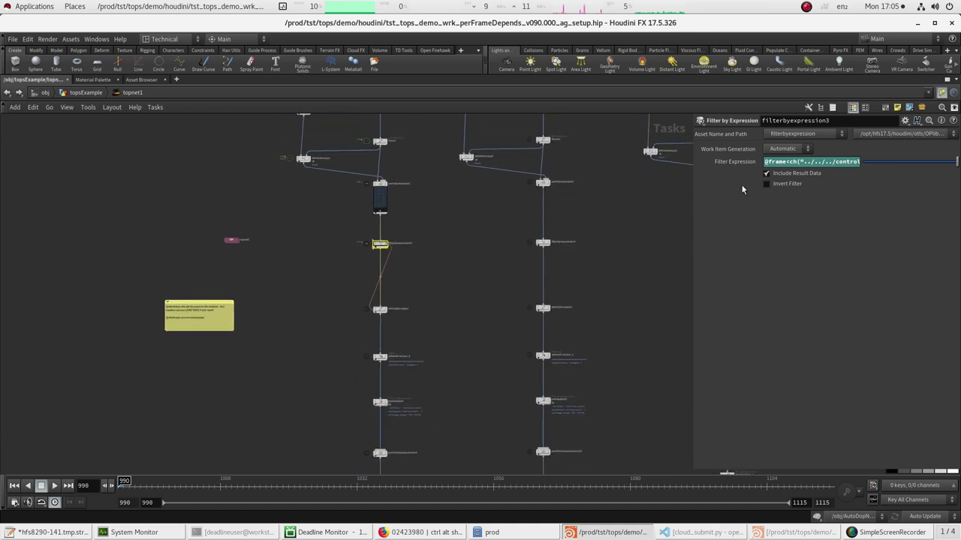
drag(694, 244, 593, 244)
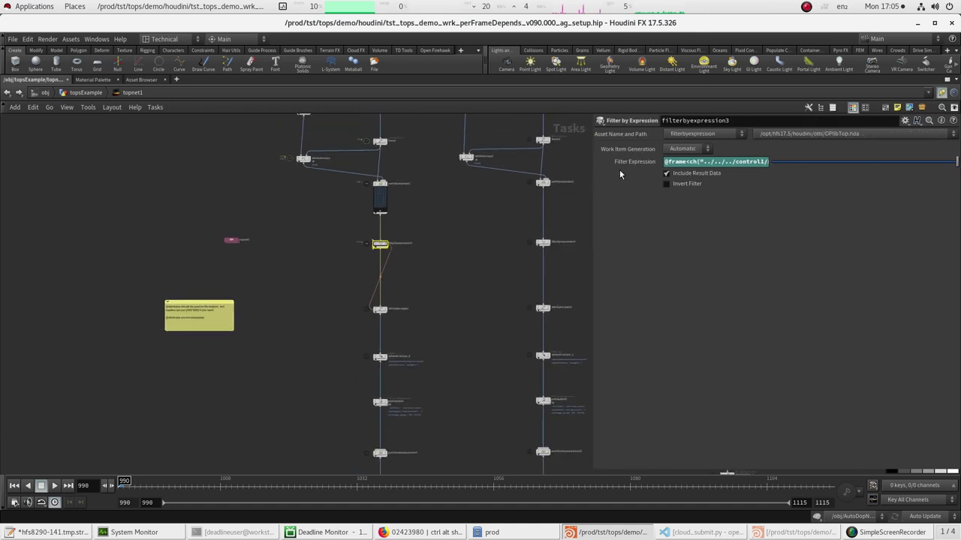
click(629, 164)
click(629, 166)
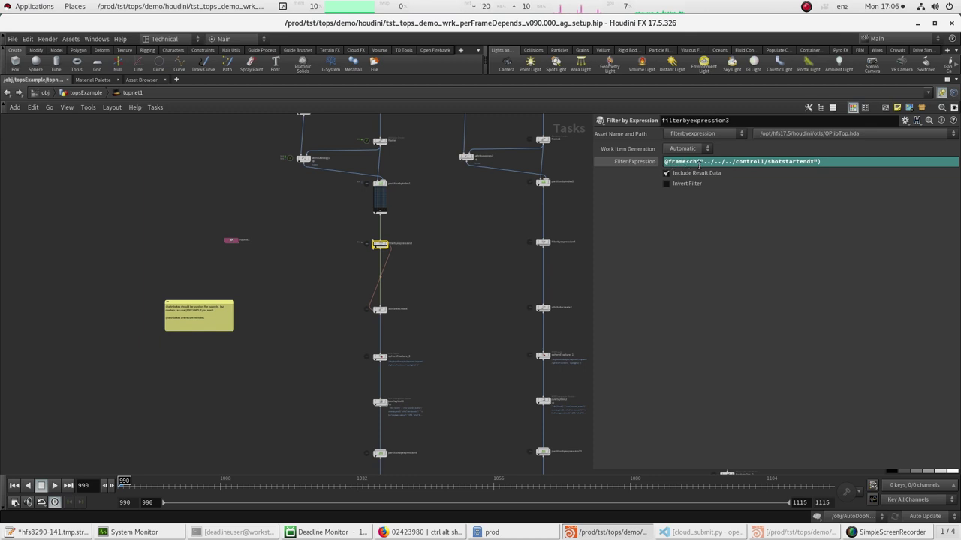
drag(692, 163, 845, 183)
- Go up to the object level and examine the Shot Start / Shot End values on control1
key(u)
key(u)
click(403, 236)
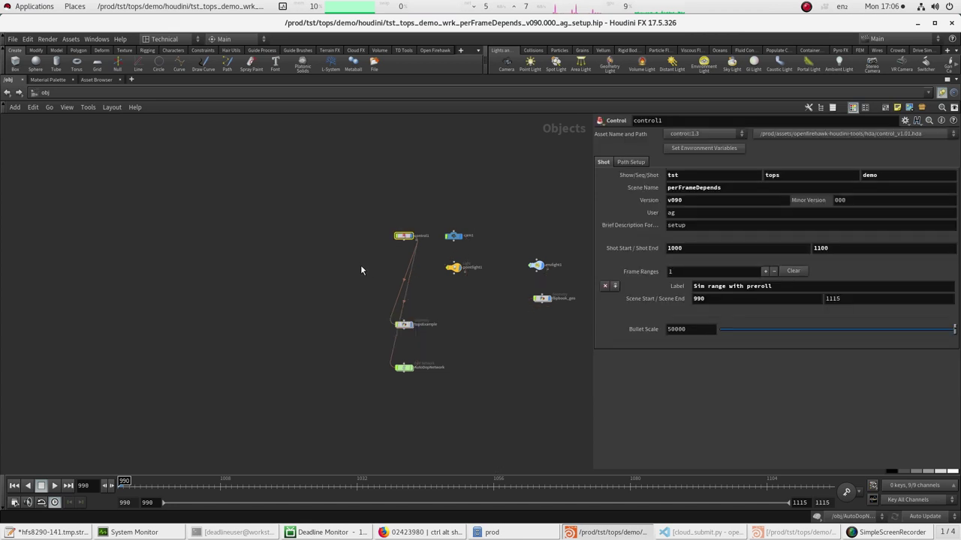
middle_drag(360, 265, 327, 268)
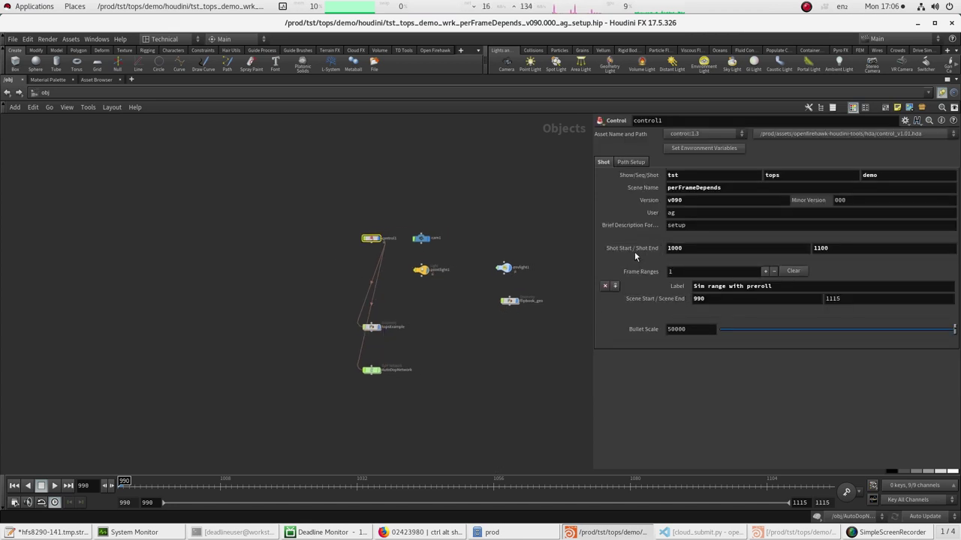
click(690, 248)
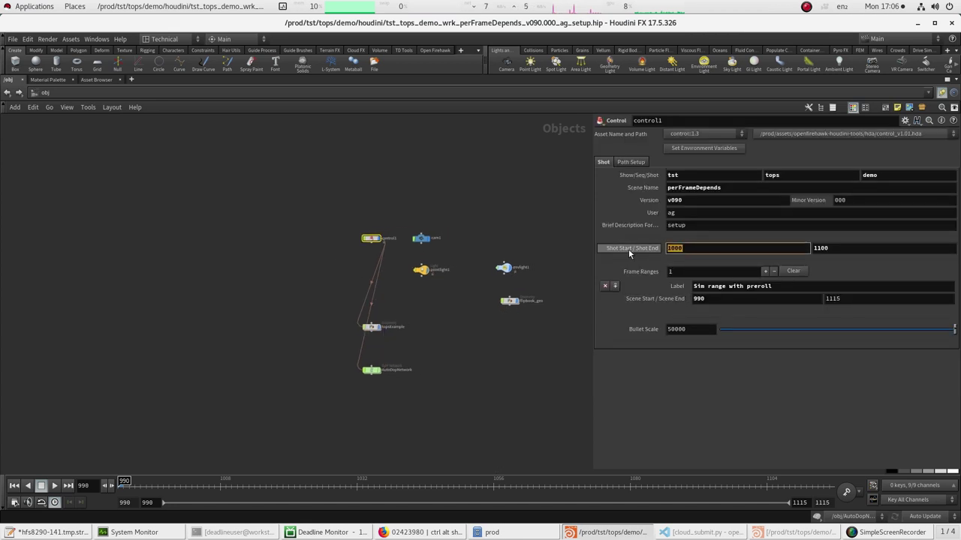
click(477, 170)
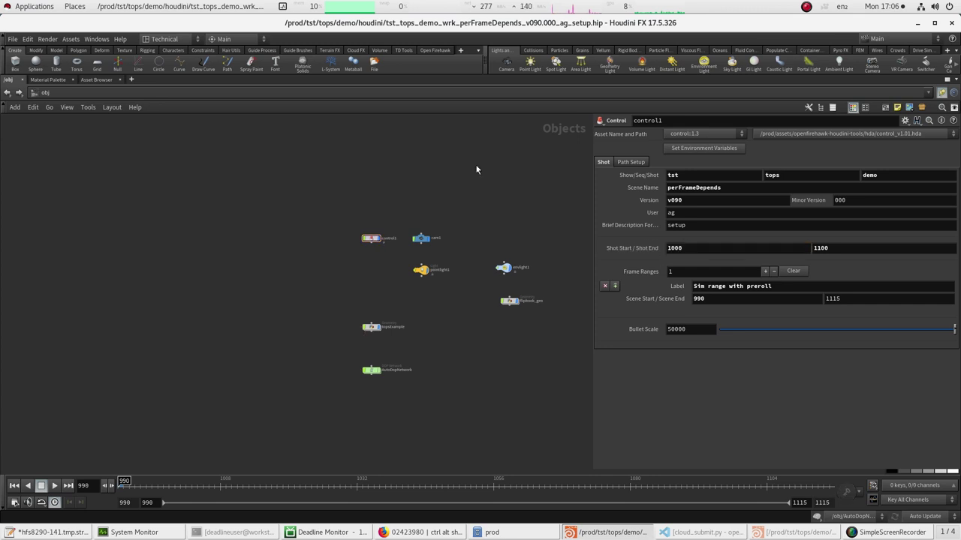
- Return to topnet1 and try to cook filterbyexpression3
key(alt+Left)
double_click(401, 252)
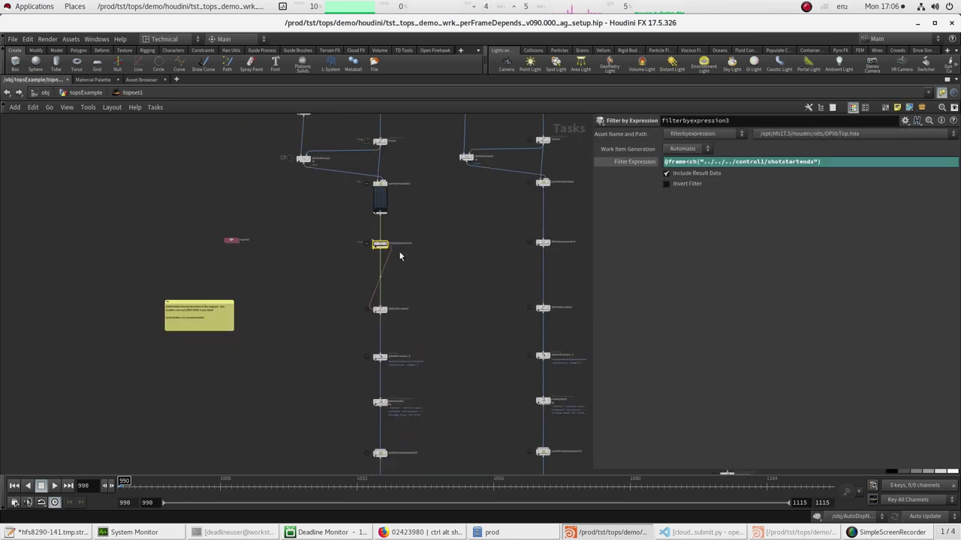
scroll(400, 268, up, 2)
right_click(366, 232)
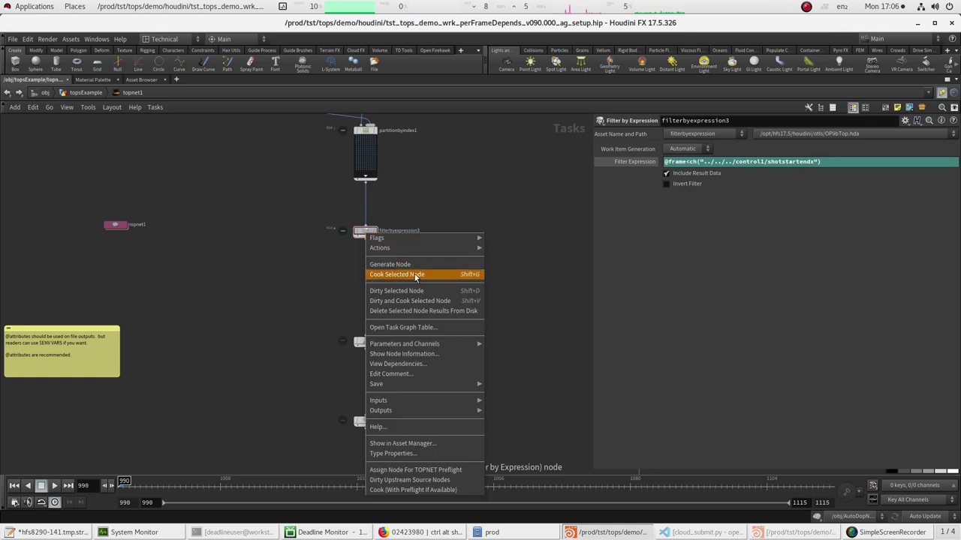
click(412, 276)
- Show the parameters of attributecreate1 below filterbyexpression3 to examine its range attribute
scroll(368, 239, up, 3)
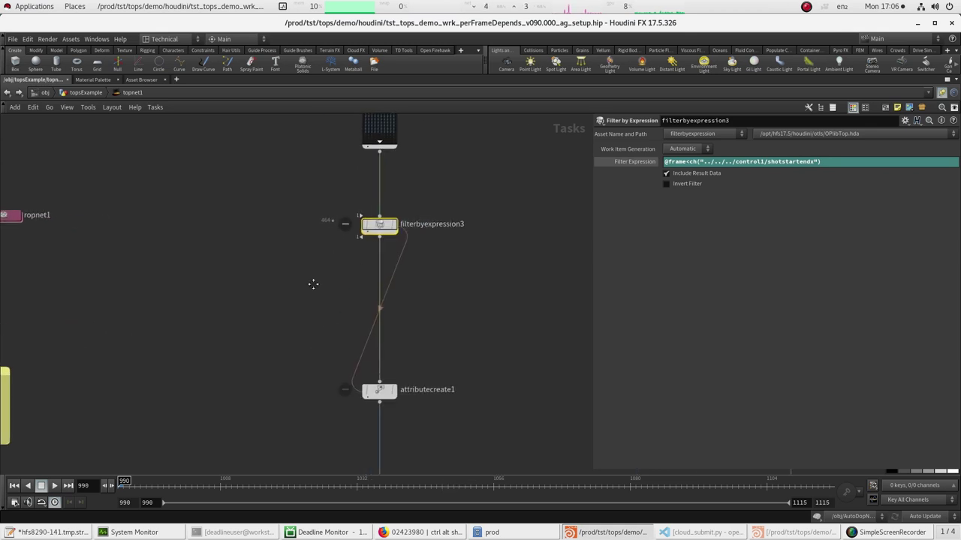
scroll(313, 278, down, 3)
drag(390, 340, 307, 395)
drag(392, 253, 306, 323)
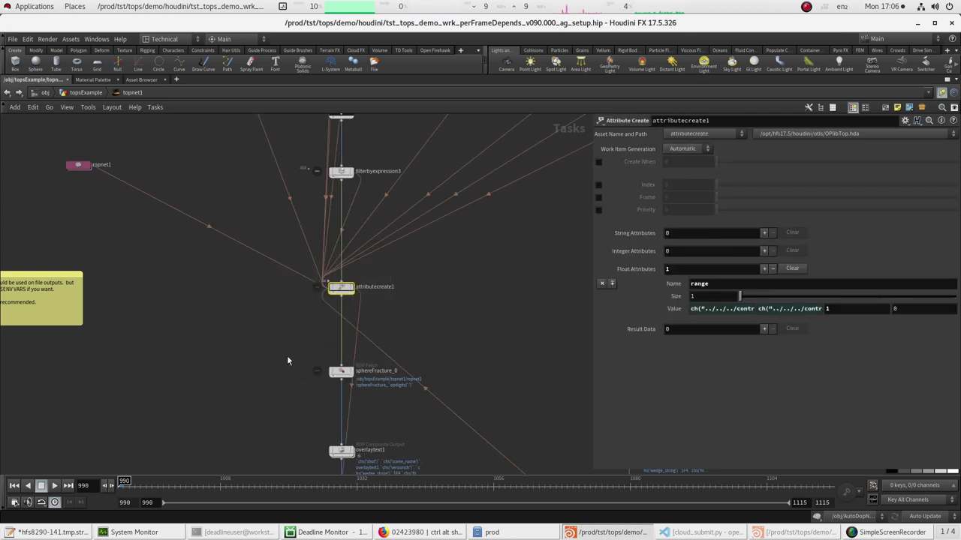
- Dirty and cook filterbyexpression3, then examine the attributes of one of its work items
middle_drag(274, 197, 266, 288)
scroll(266, 287, up, 2)
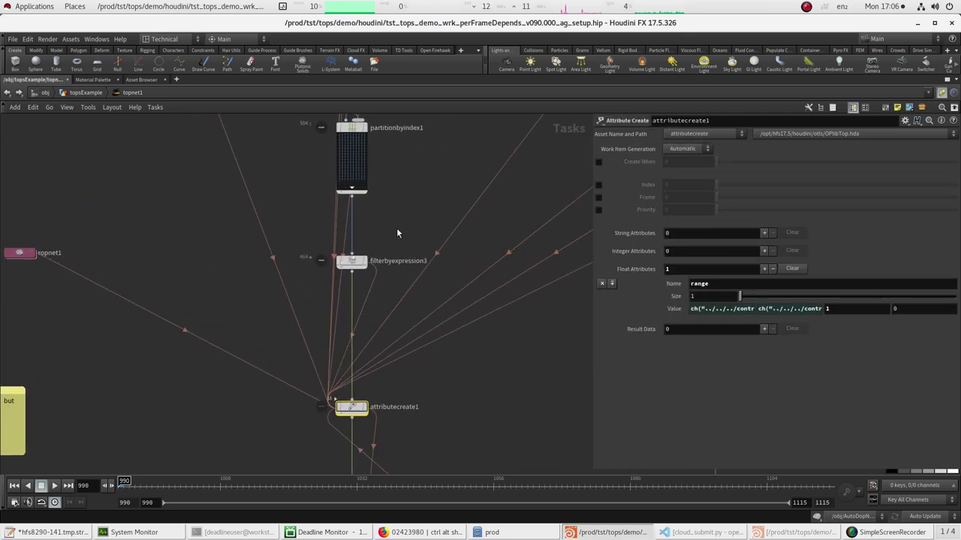
drag(396, 227, 325, 299)
key(shift+v)
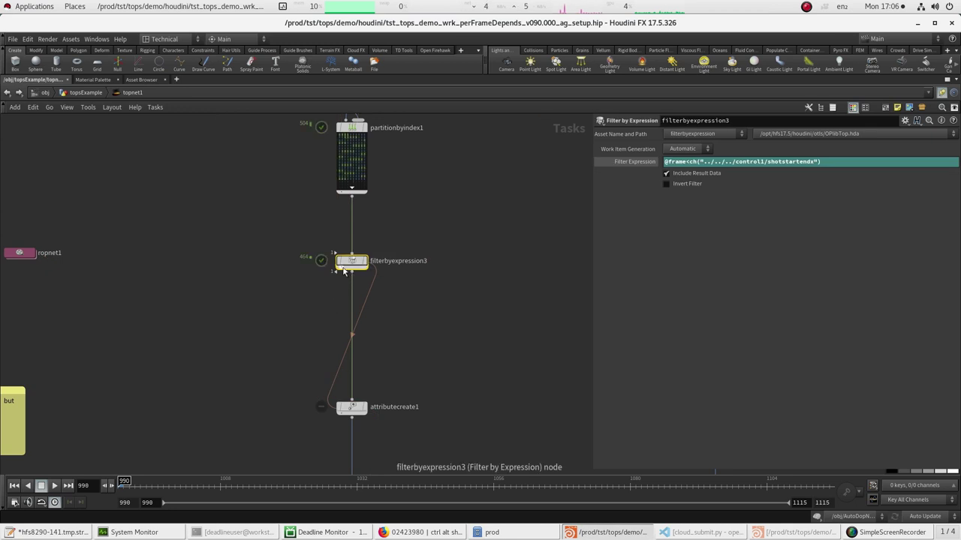
click(342, 268)
scroll(324, 292, up, 1)
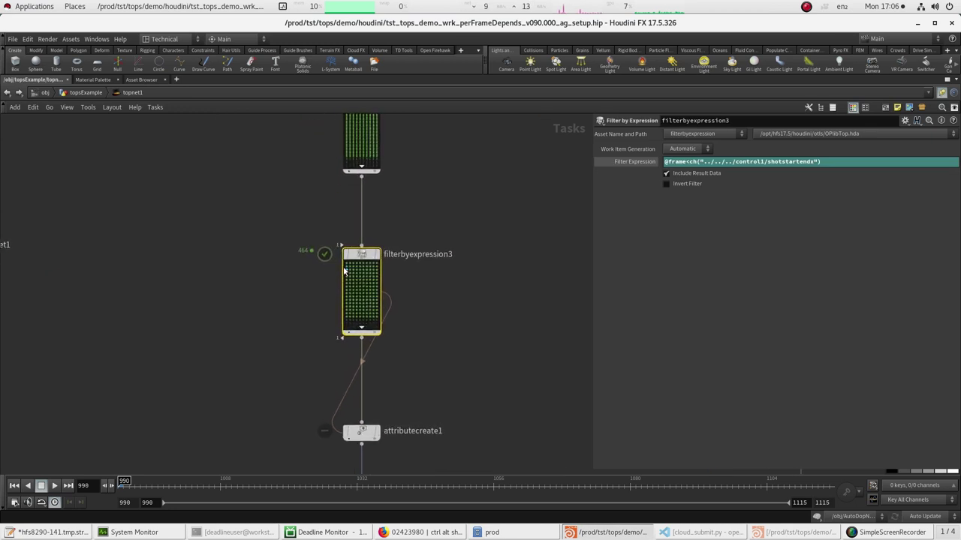
click(347, 268)
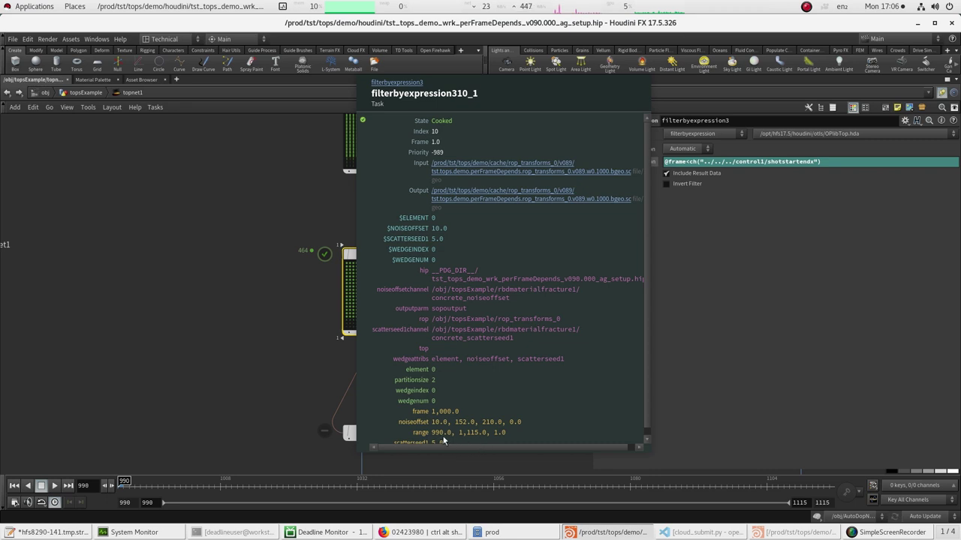
- Compare sphereFracture_0's frame evaluation and batch settings with the range attribute of a filterbyexpression3 work item
middle_drag(297, 451, 242, 419)
scroll(372, 367, down, 4)
drag(358, 381, 295, 427)
click(611, 148)
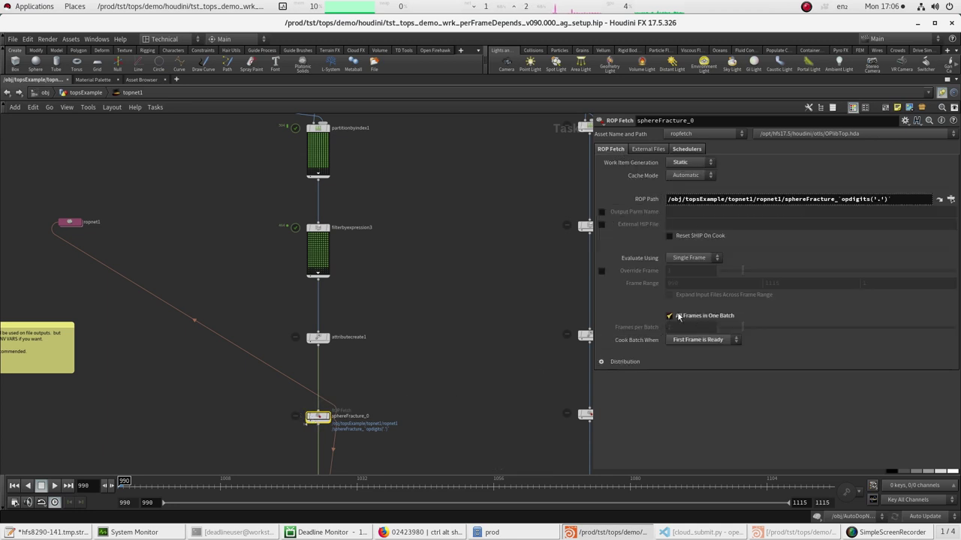
scroll(460, 255, up, 2)
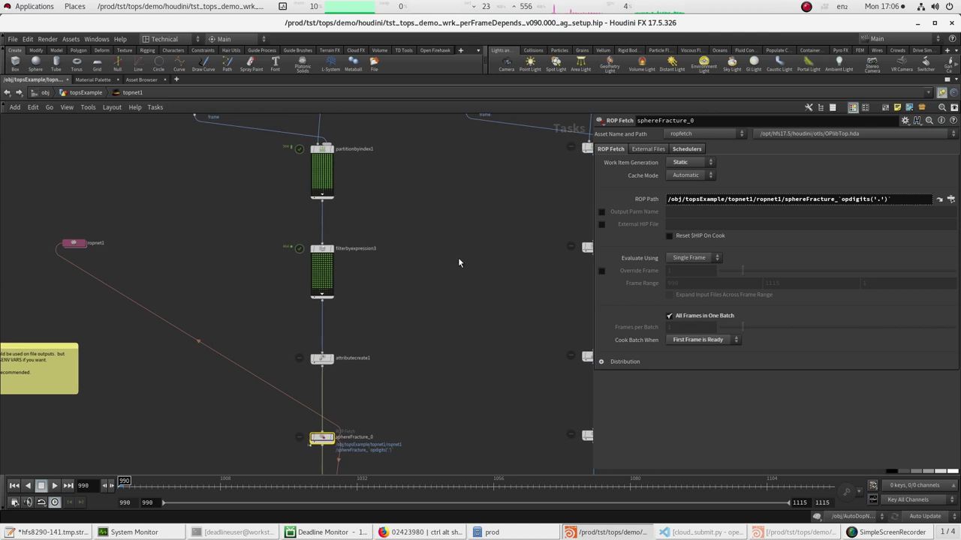
click(319, 252)
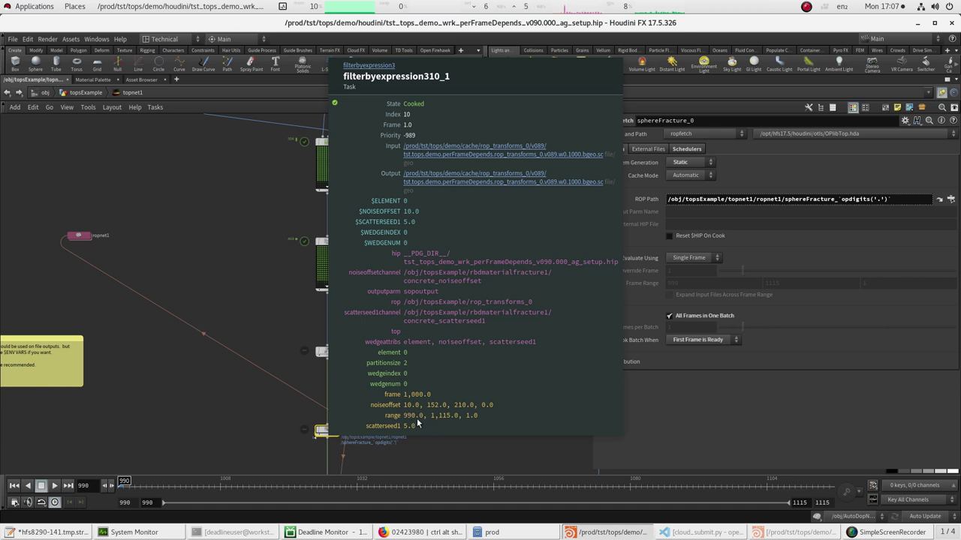
click(327, 263)
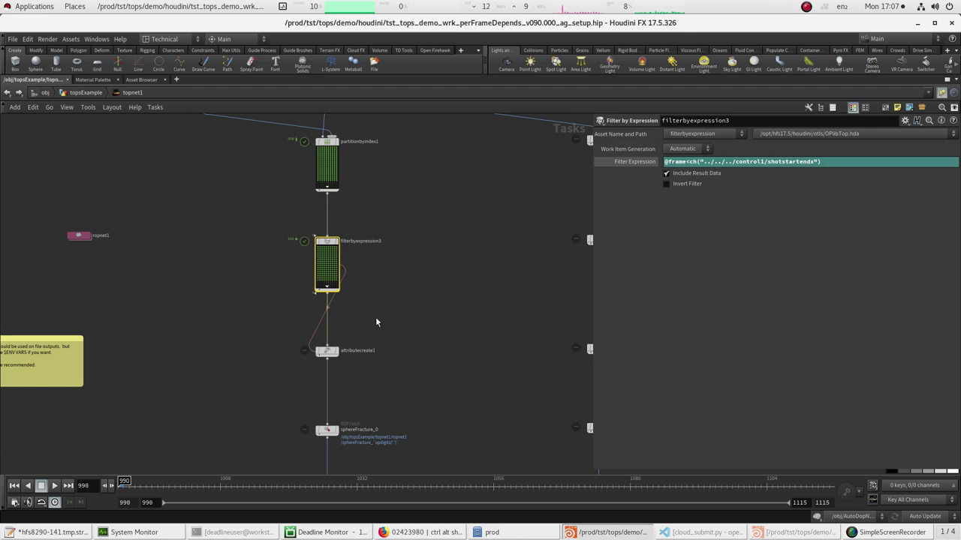
- Generate attributecreate1's work items, inspect one item's attributes and show the range values evaluated instead of as expressions
click(327, 350)
scroll(290, 396, up, 3)
right_click(352, 331)
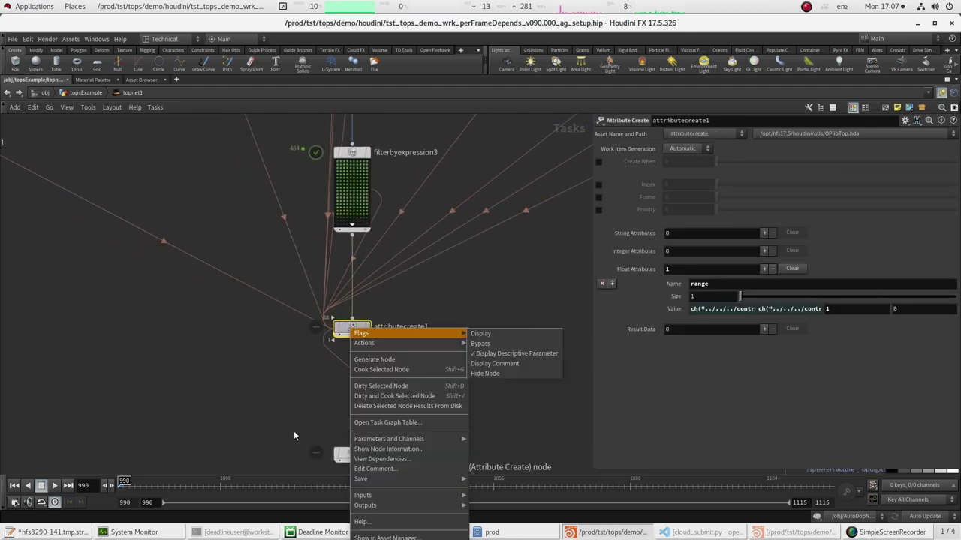
click(389, 362)
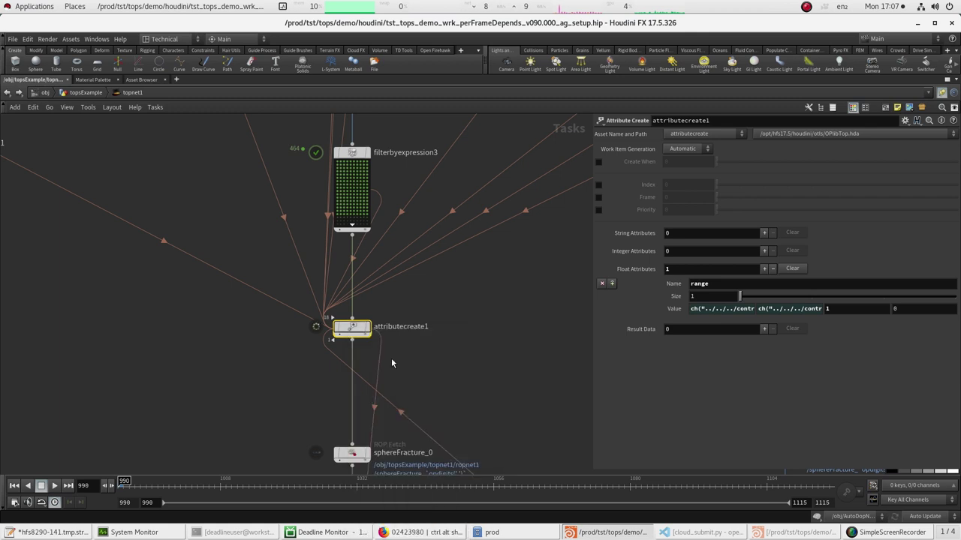
click(338, 340)
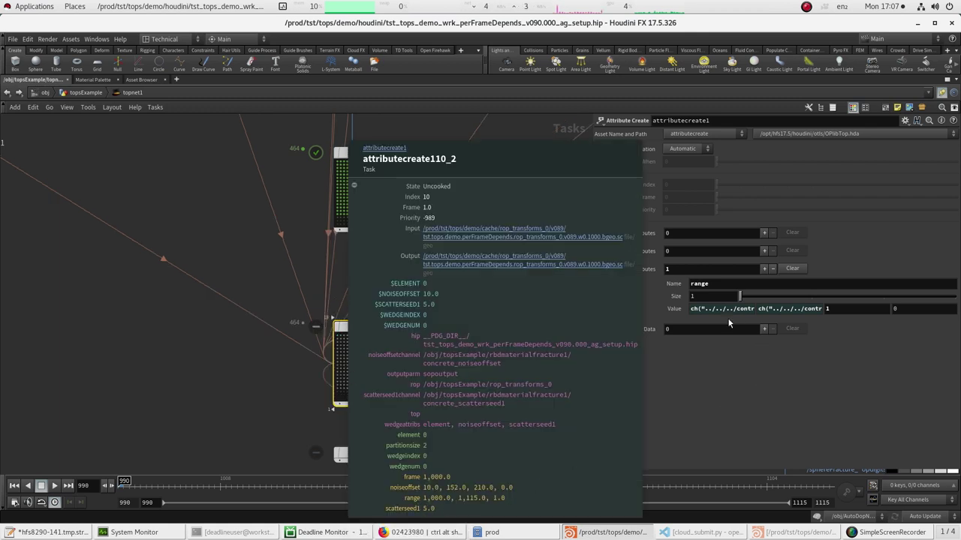
click(682, 310)
click(683, 310)
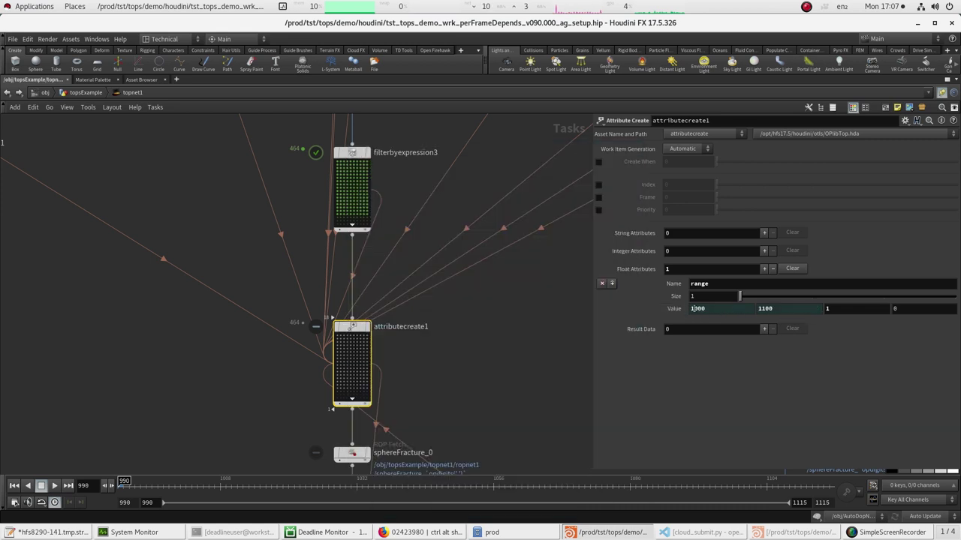
- Move attributecreate1 up closer to filterbyexpression3 in the network
middle_drag(485, 380, 496, 355)
click(471, 338)
drag(372, 265, 376, 226)
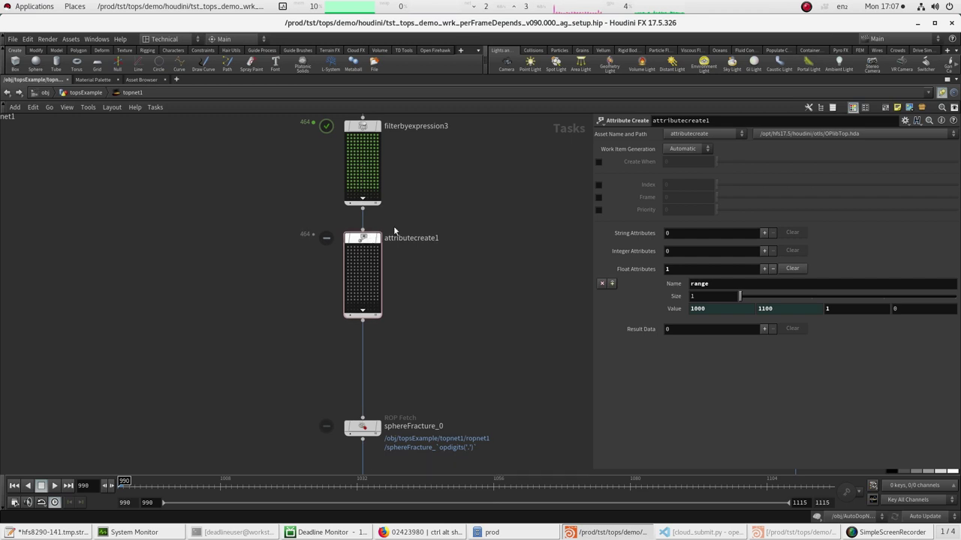
- Rename attributecreate1 as range, copying the name from its float attribute
drag(433, 211, 294, 288)
middle_drag(294, 289, 257, 382)
right_drag(257, 381, 246, 410)
scroll(263, 386, down, 5)
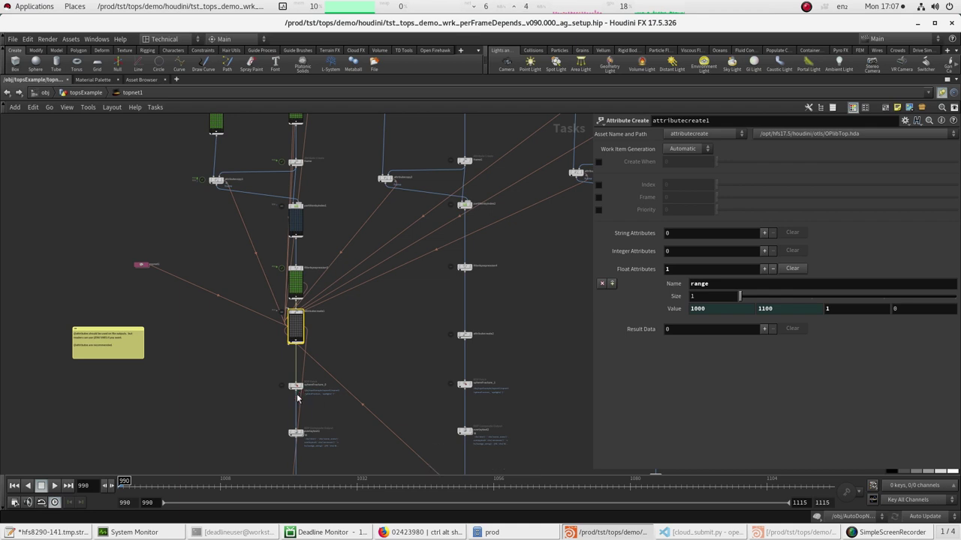
scroll(281, 365, up, 1)
scroll(278, 323, up, 3)
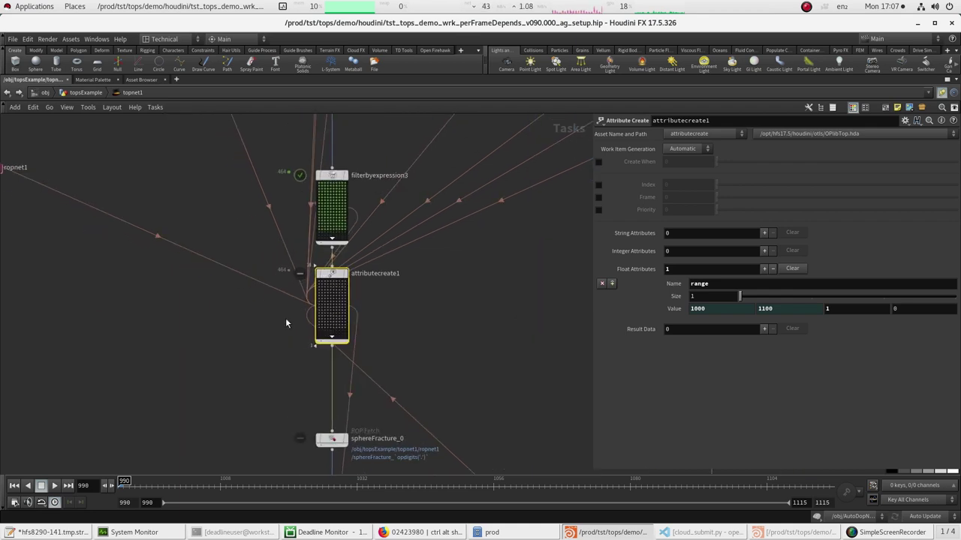
double_click(698, 282)
key(ctrl+c)
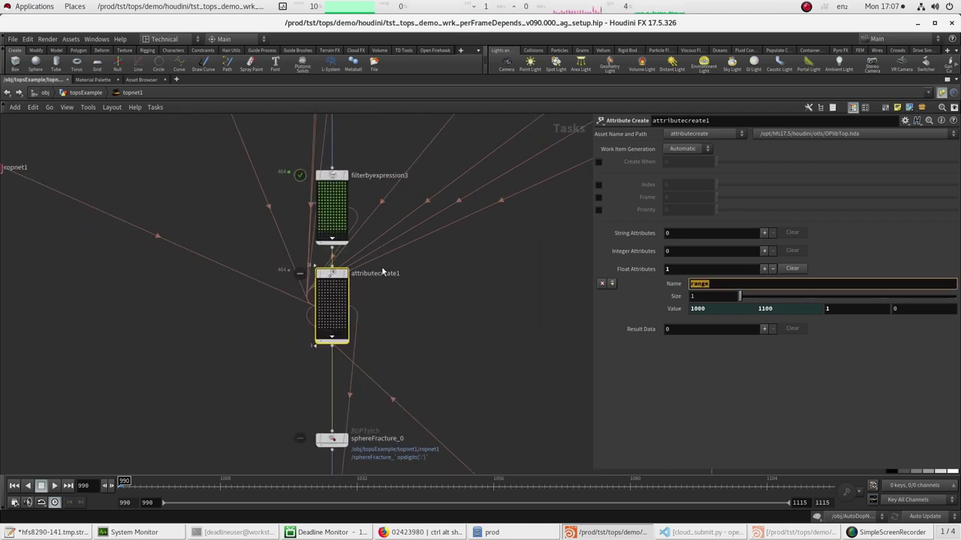
double_click(380, 273)
key(ctrl+a)
key(ctrl+v)
key(Return)
middle_drag(412, 353, 403, 269)
click(447, 304)
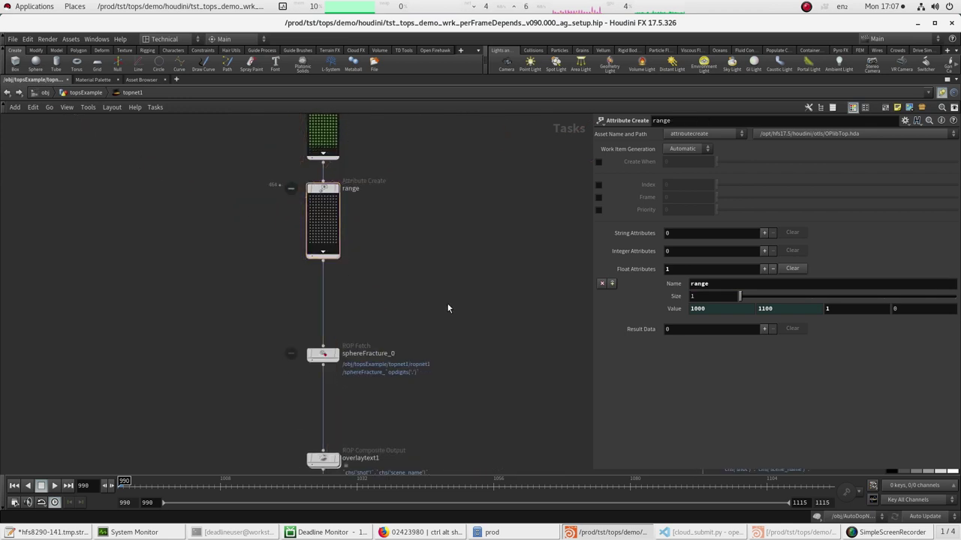
- Dirty and cook the sphereFracture_0 ROP Fetch node below range
middle_drag(445, 324, 383, 308)
scroll(379, 311, down, 2)
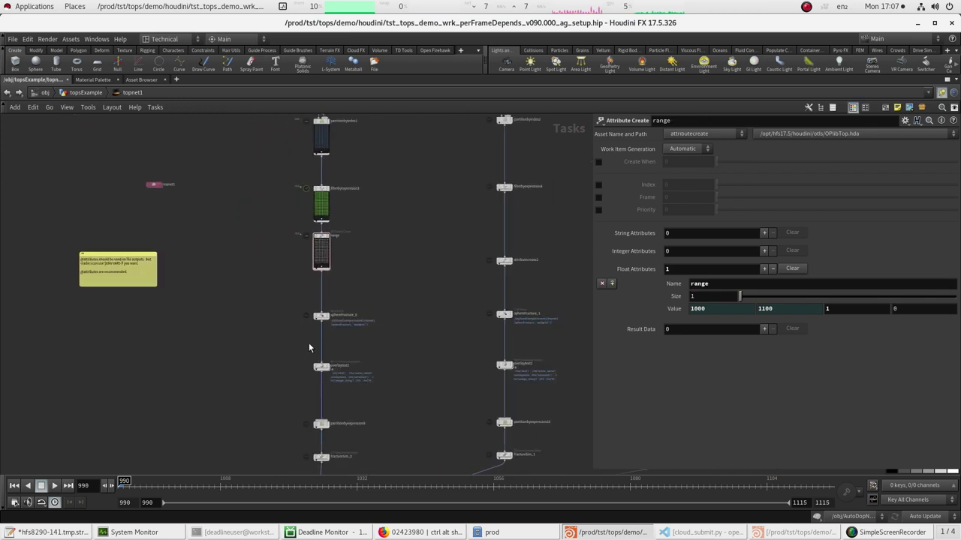
scroll(315, 339, up, 1)
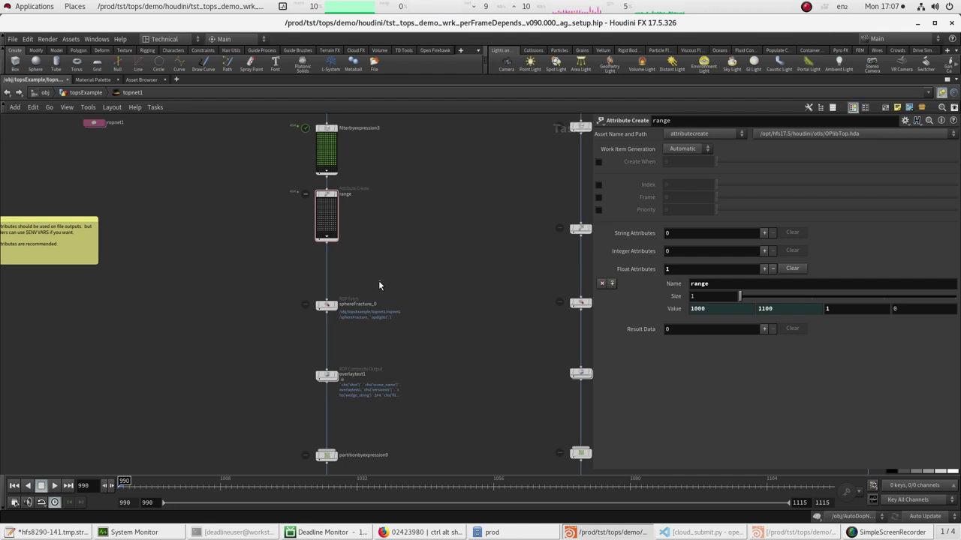
click(327, 306)
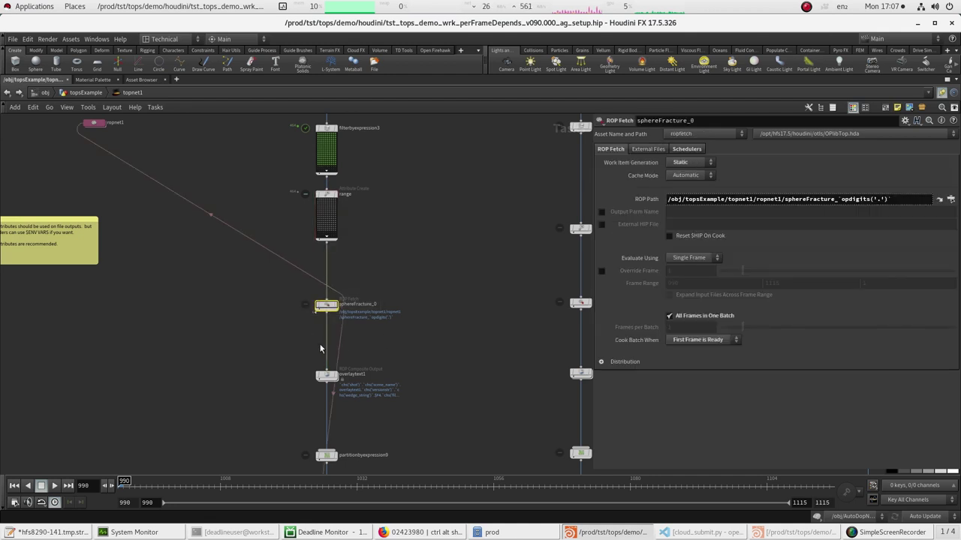
key(shift+v)
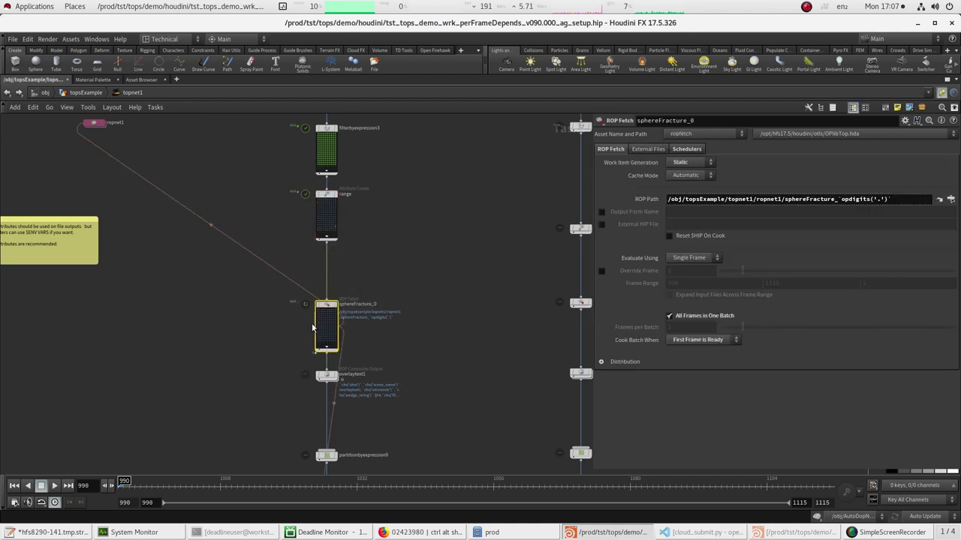
scroll(370, 316, up, 2)
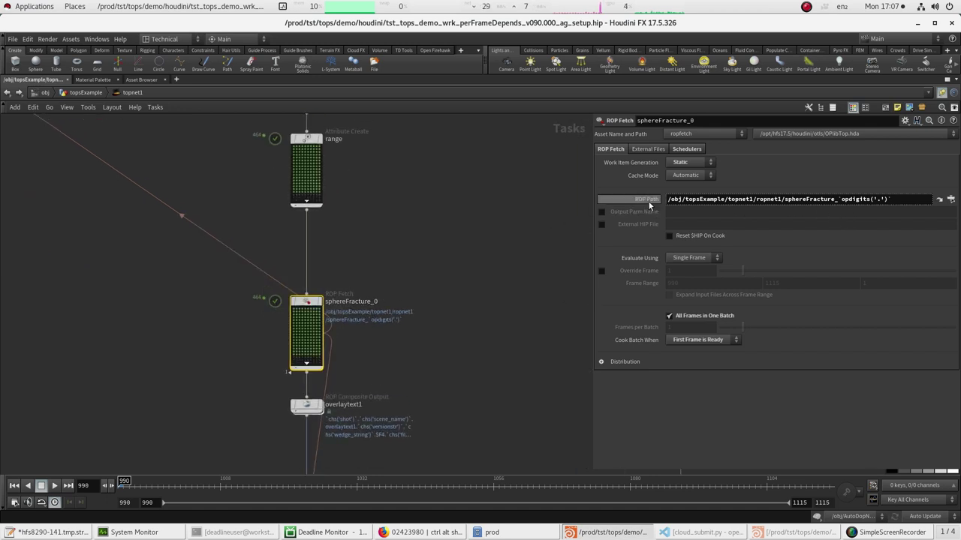
- Show sphereFracture_0's evaluated ROP path and look at the OpenGL nodes inside ropnet1 before returning to topnet1
click(647, 203)
scroll(480, 235, down, 3)
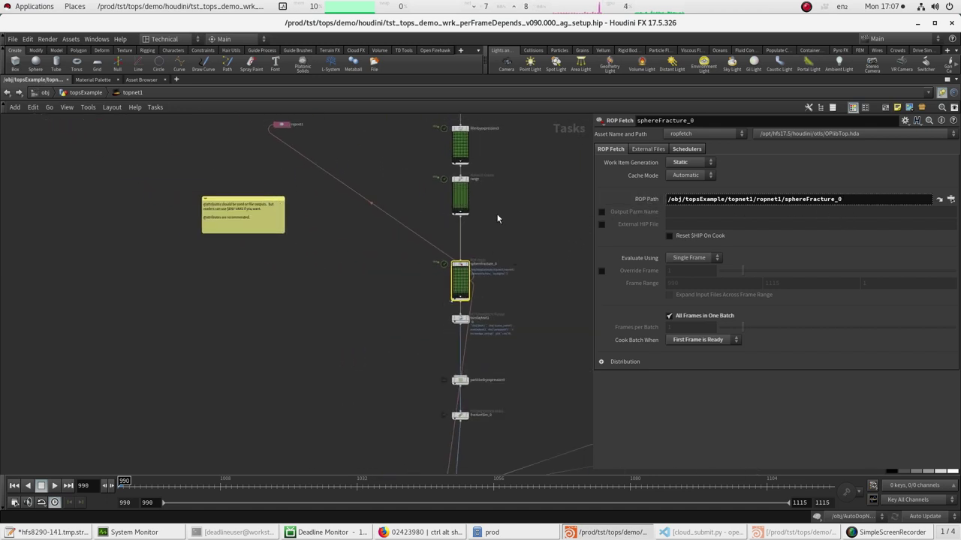
middle_drag(314, 159, 319, 208)
click(253, 156)
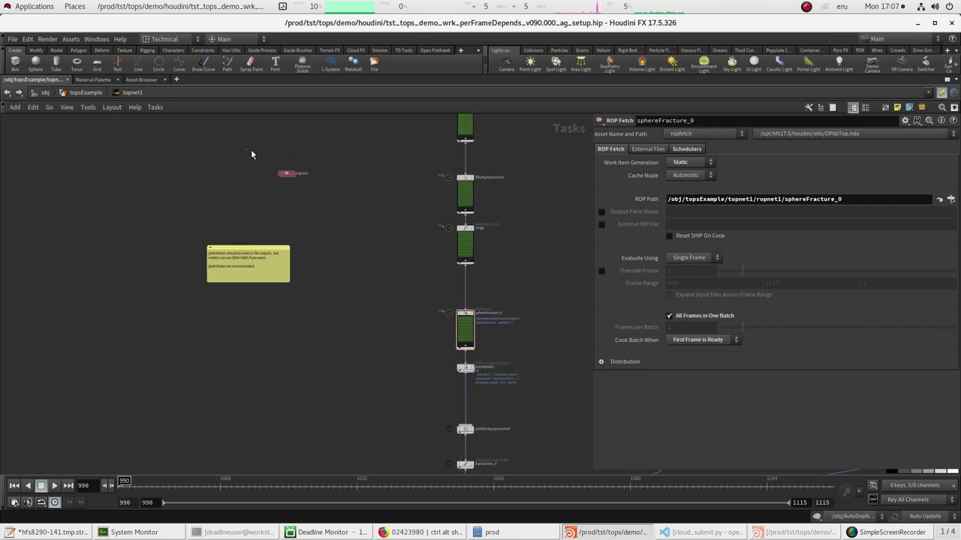
click(287, 173)
key(Return)
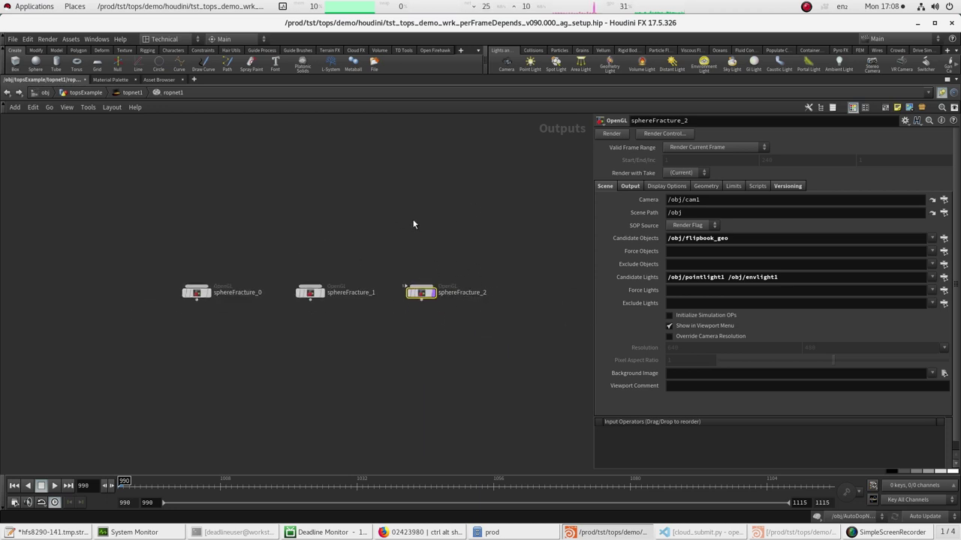
key(u)
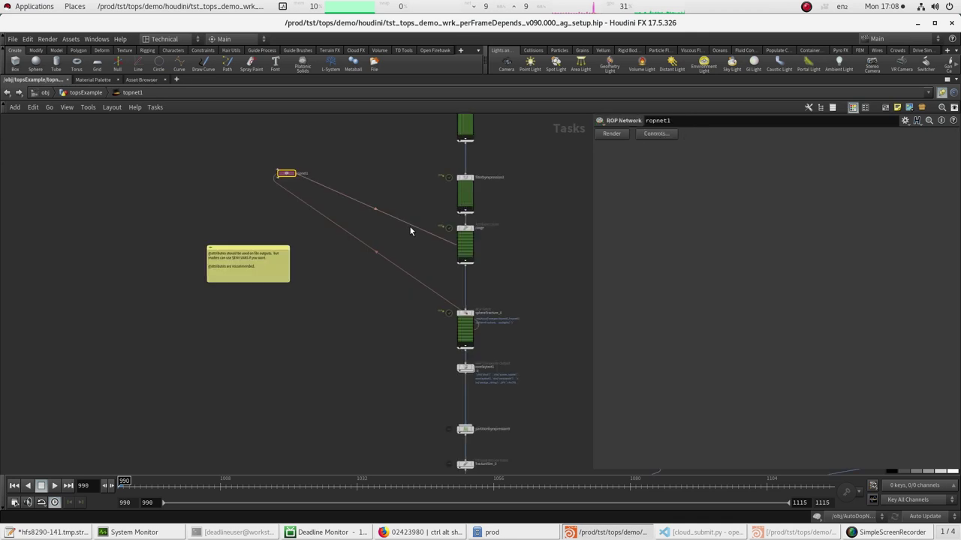
- Show sphereFracture_0's ROP path as an expression again and jump to the OpenGL node it references
click(468, 324)
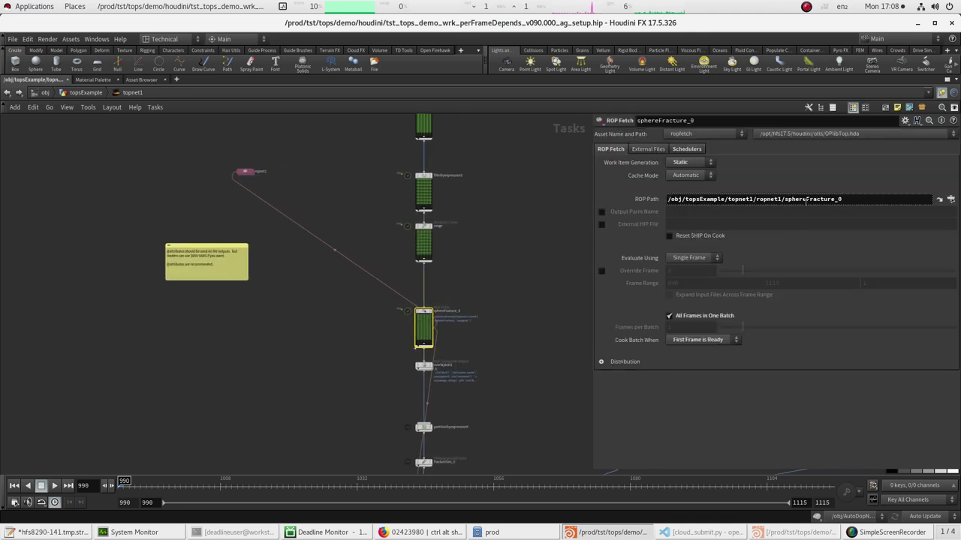
click(658, 201)
scroll(468, 307, up, 3)
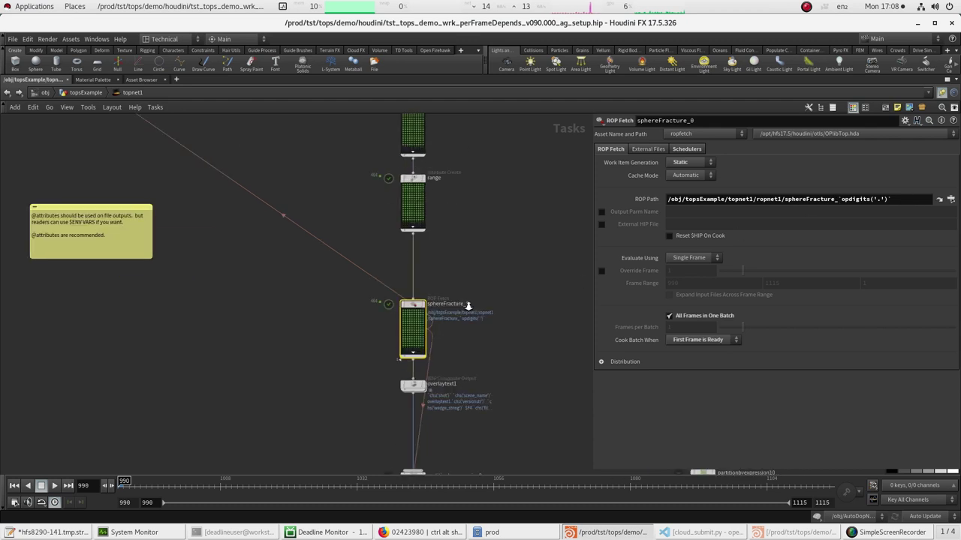
click(938, 199)
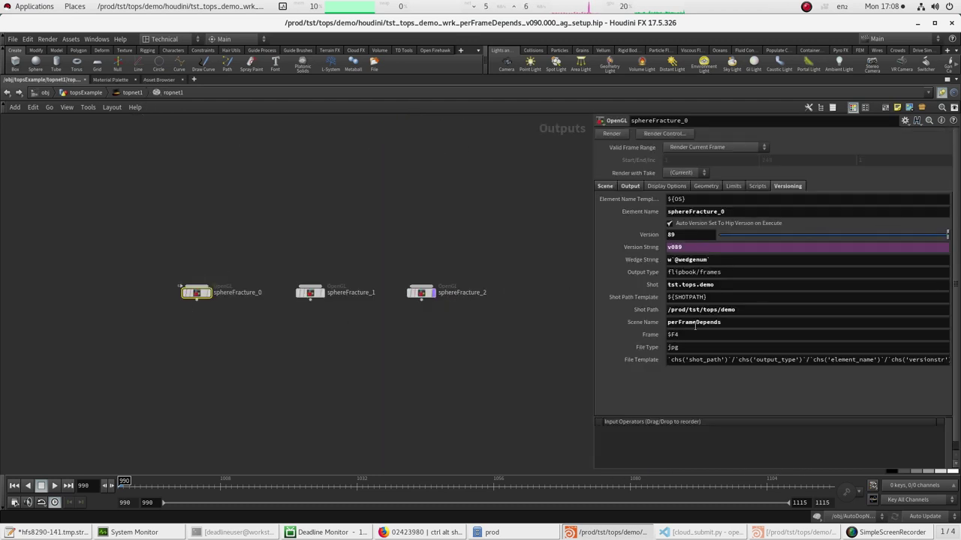
- Examine the sphereFracture_0 OpenGL node's evaluated output image path, scene and versioning settings, and its command for updating ROP output paths
click(625, 187)
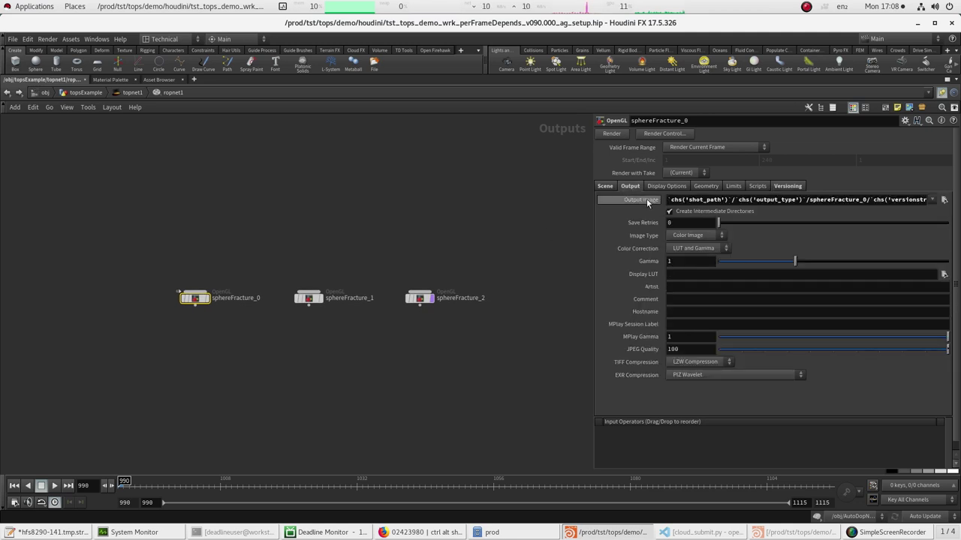
click(660, 200)
click(673, 199)
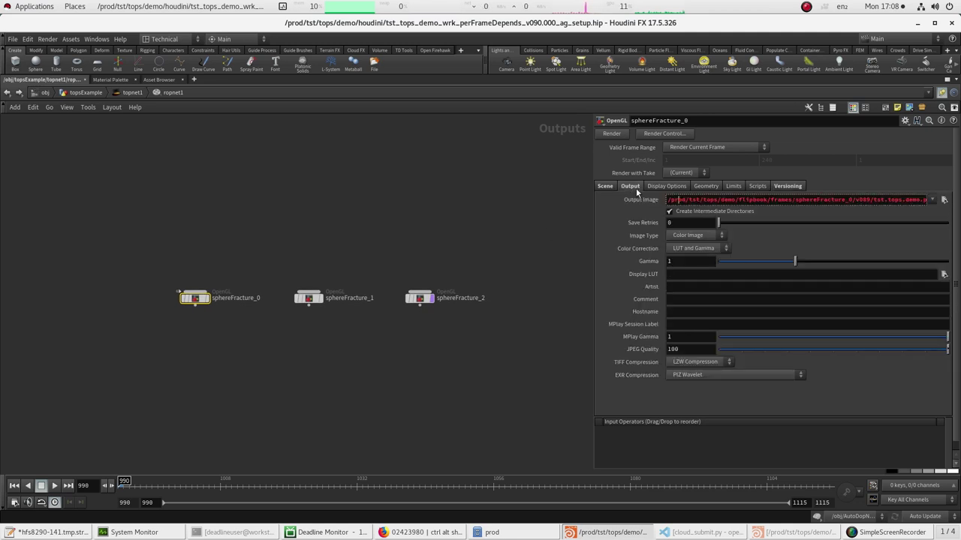
key(End)
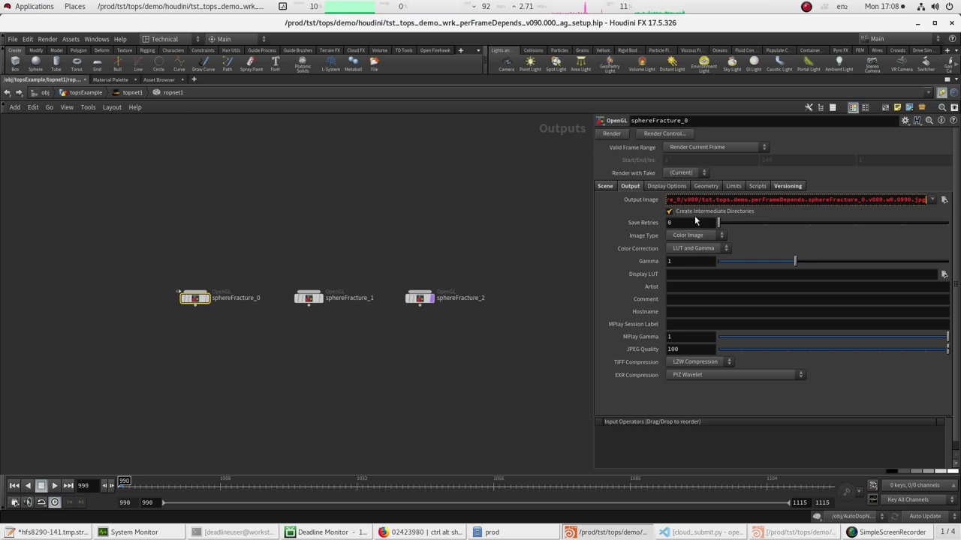
click(608, 187)
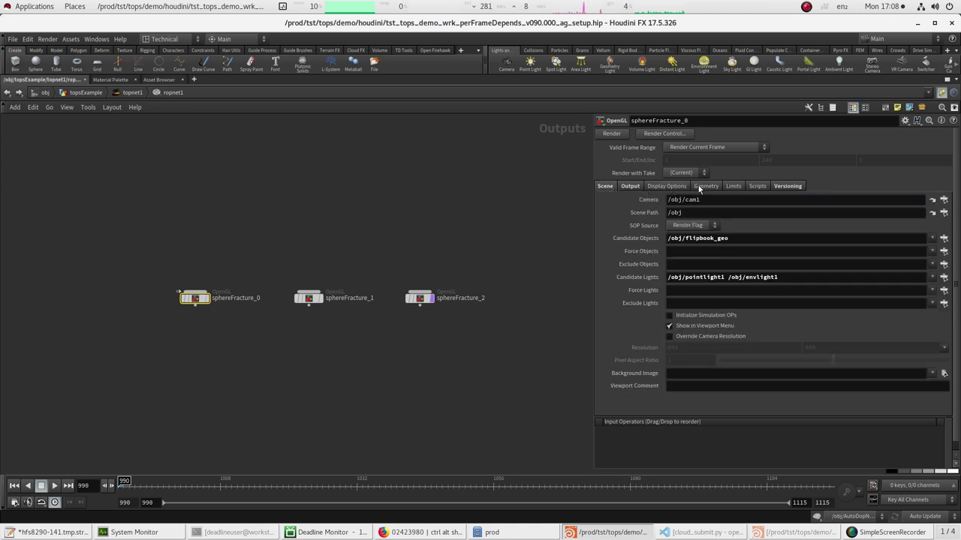
click(797, 187)
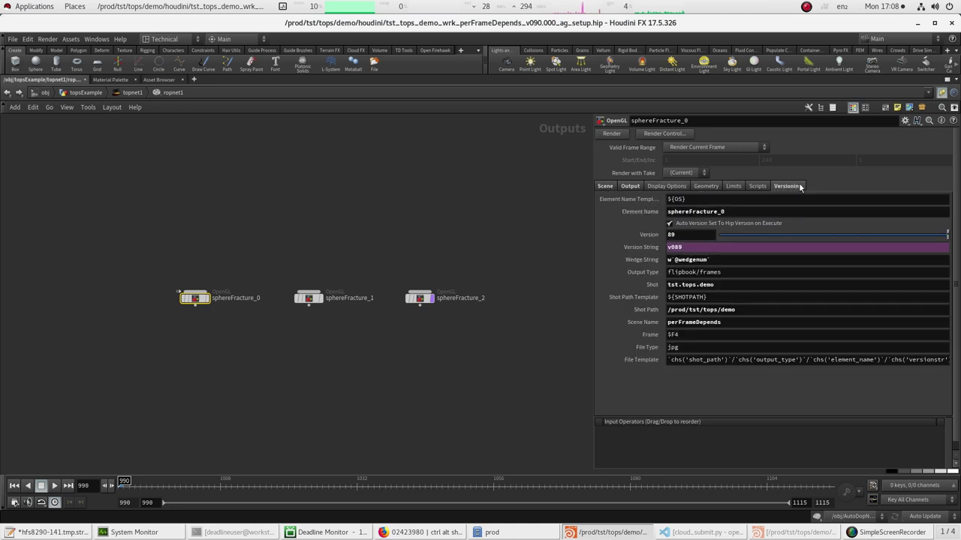
right_click(193, 298)
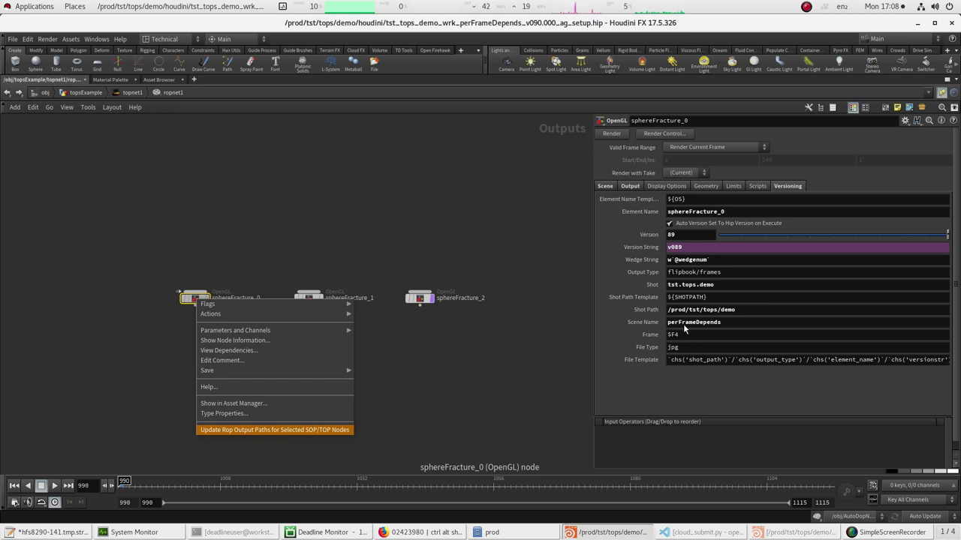
- Return to topnet1 and examine the overlay text of the overlaytext1 ROP Composite Output node below sphereFracture_0
click(474, 232)
click(462, 218)
key(u)
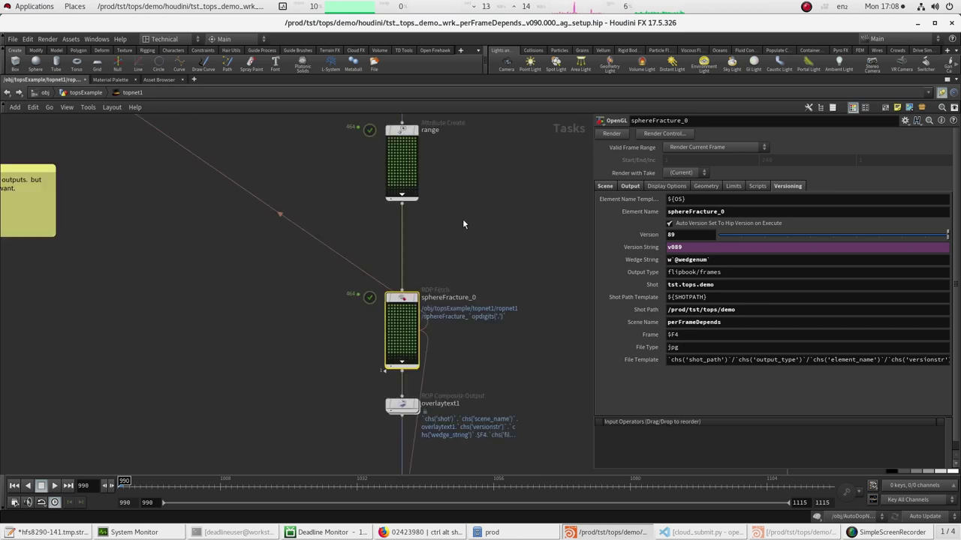
middle_drag(490, 344, 437, 185)
right_drag(437, 185, 435, 223)
middle_drag(435, 223, 368, 229)
middle_drag(380, 270, 367, 261)
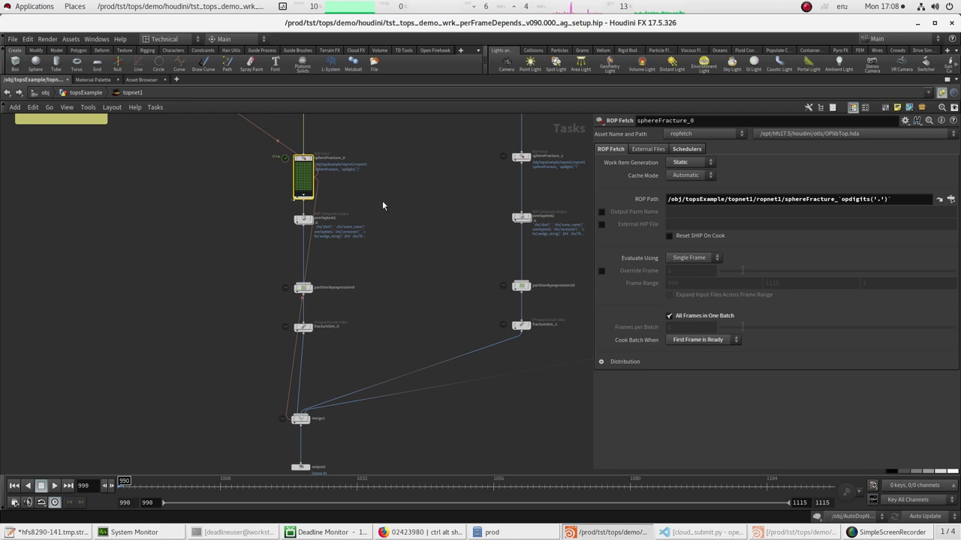
click(303, 219)
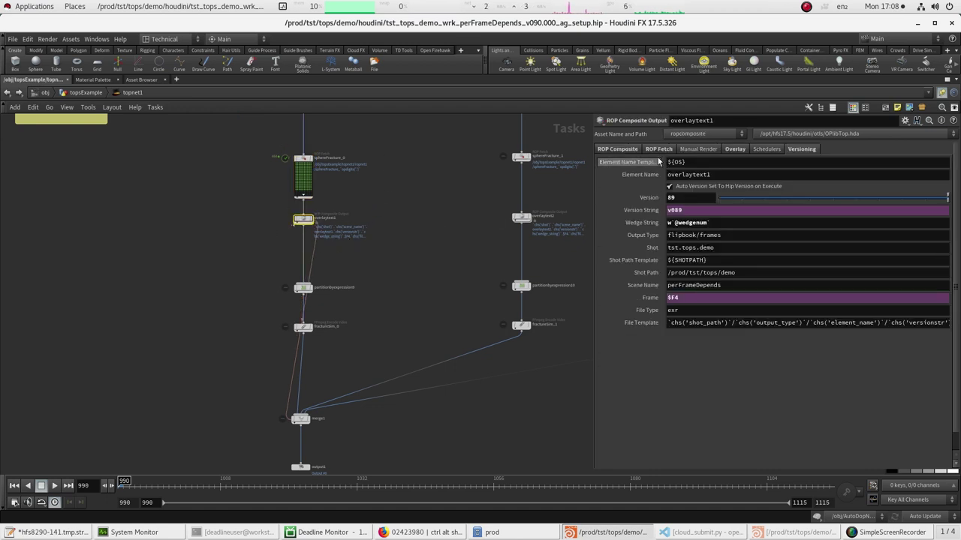
click(737, 150)
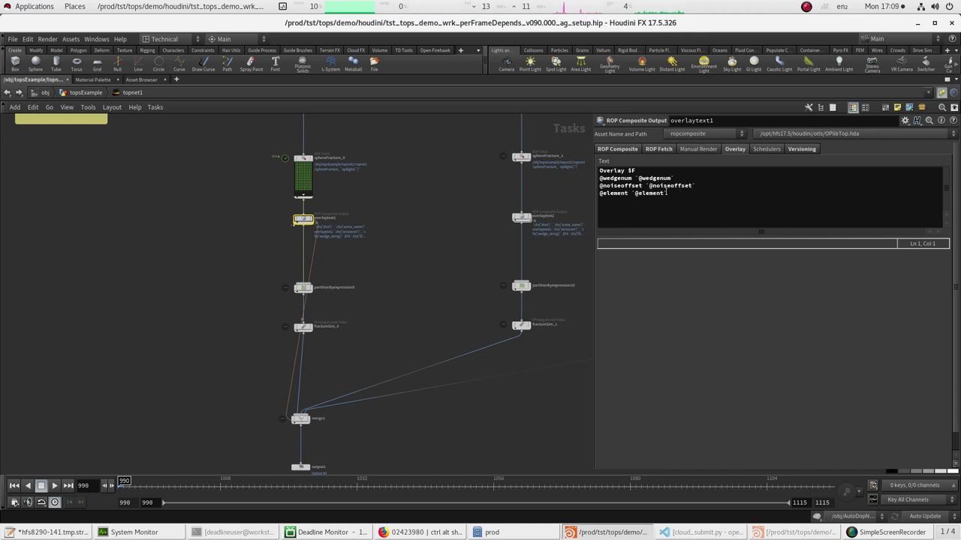
- Cook the overlaytext1 node and check its composite output and ROP Fetch batch settings
drag(269, 211, 328, 230)
middle_drag(370, 208, 365, 263)
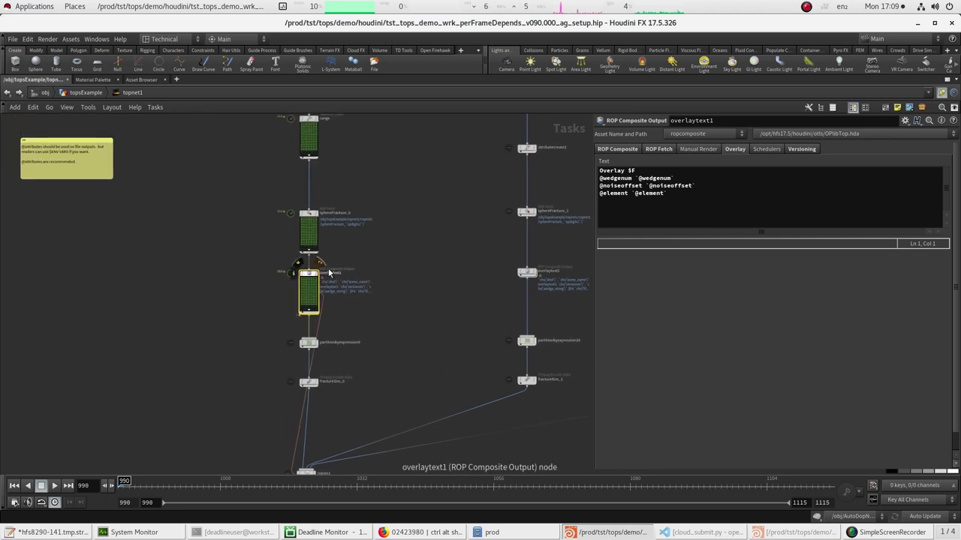
click(617, 152)
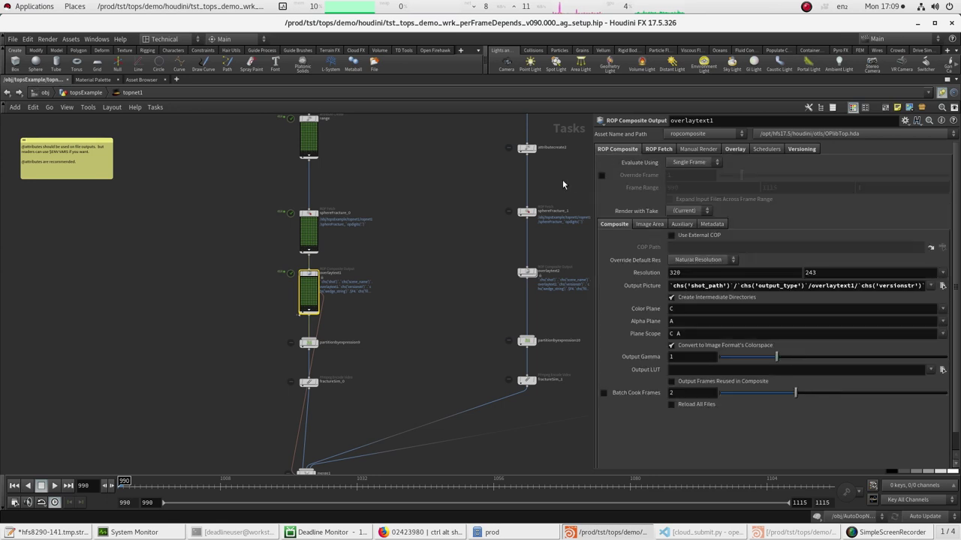
click(650, 149)
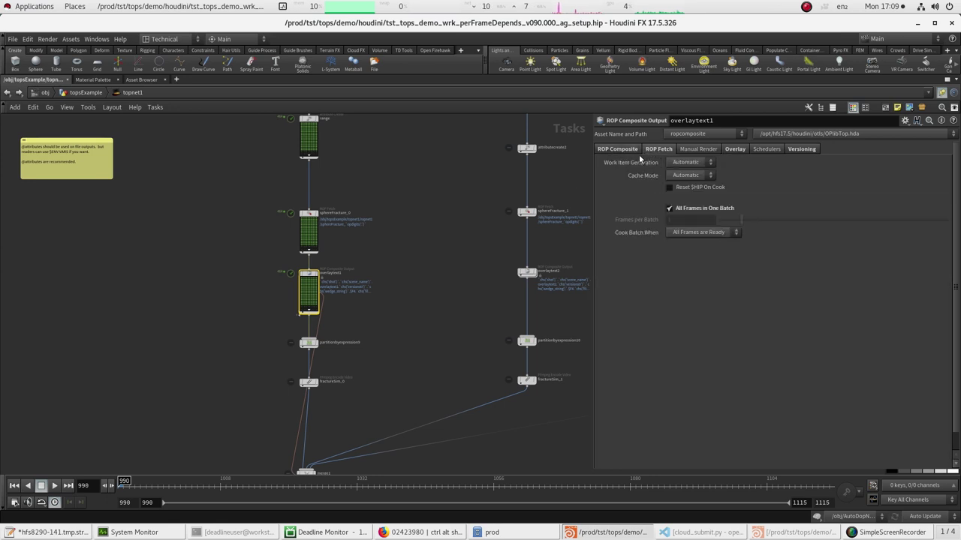
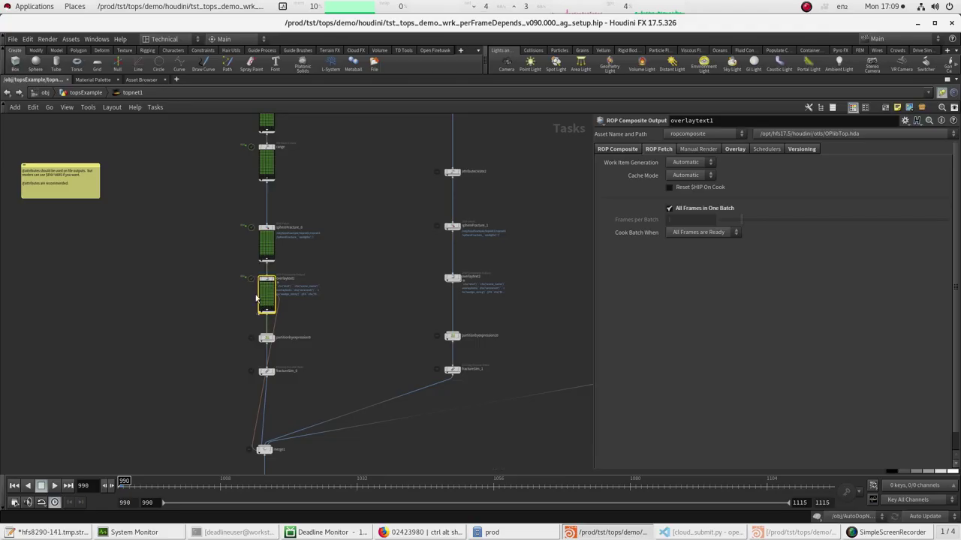
- Examine the first branch from its frame partition through the sphereFracture_0 and overlaytext1 nodes down to merge1
scroll(302, 260, up, 2)
middle_drag(300, 274, 287, 345)
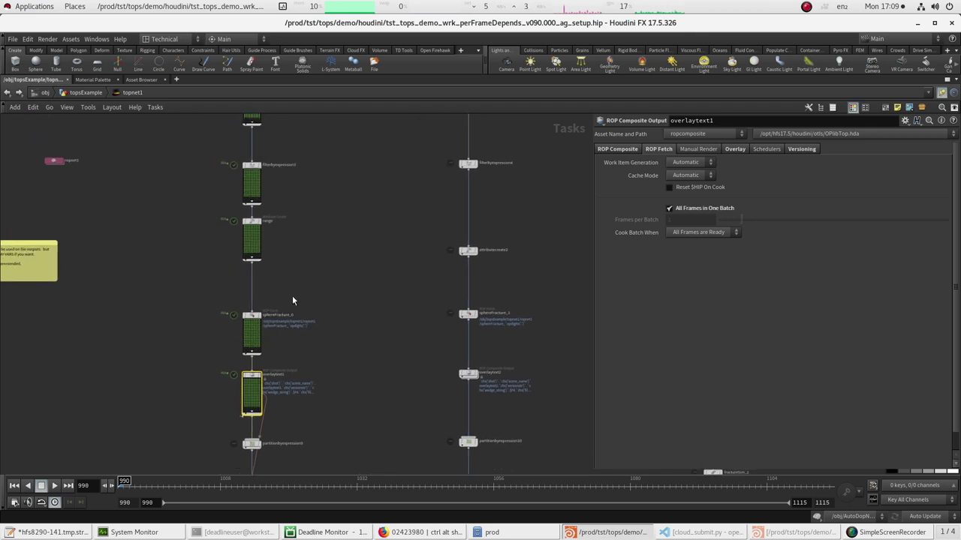
drag(292, 296, 226, 338)
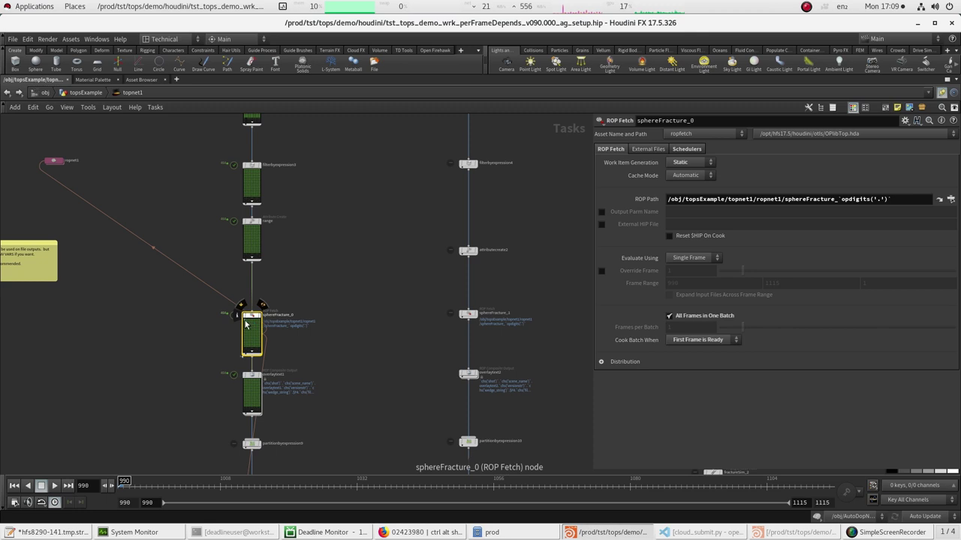
middle_drag(313, 194, 309, 311)
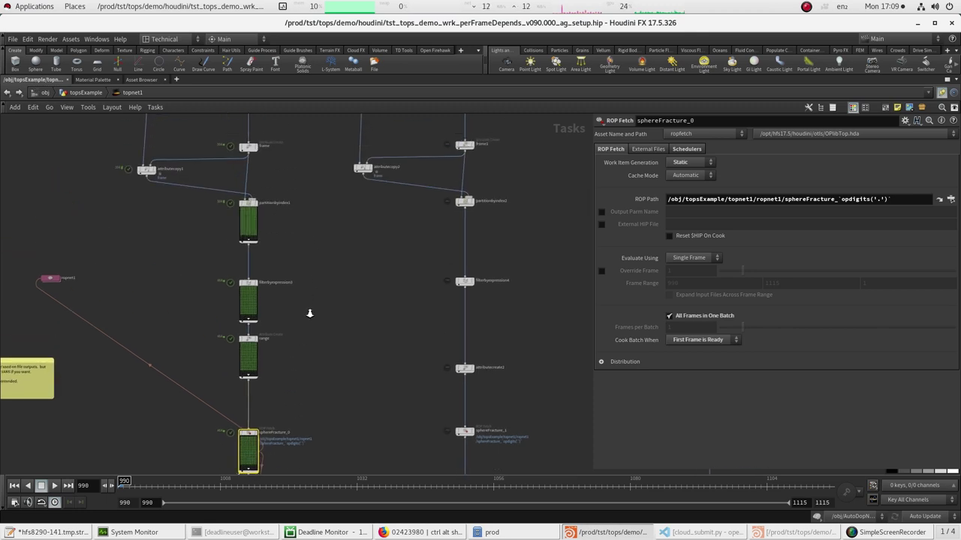
scroll(306, 304, down, 3)
middle_drag(317, 386, 349, 240)
scroll(332, 307, up, 3)
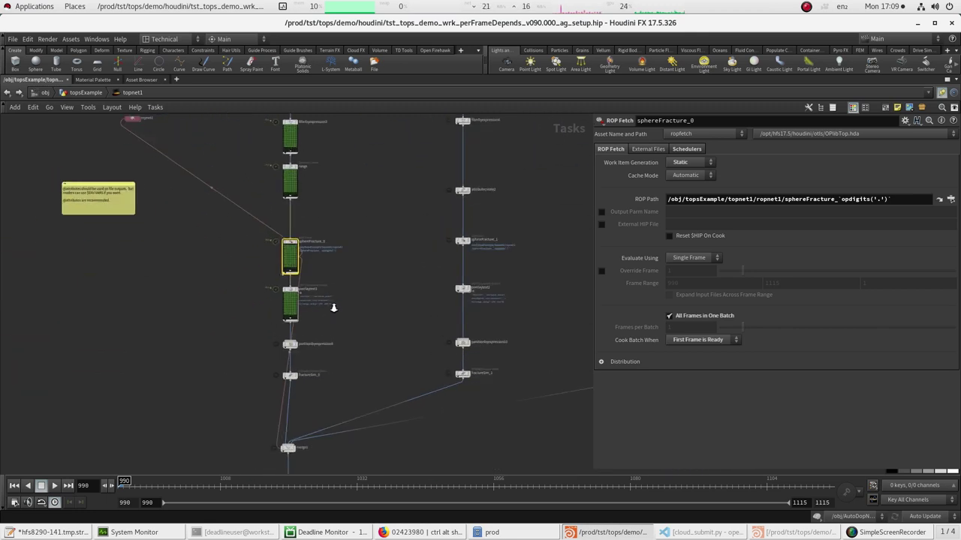
middle_drag(344, 361, 359, 333)
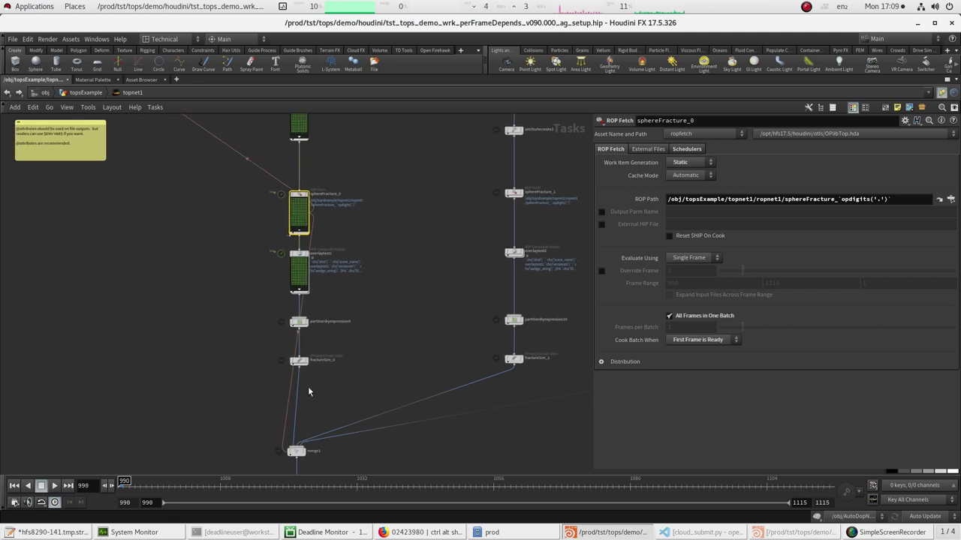
scroll(250, 356, up, 2)
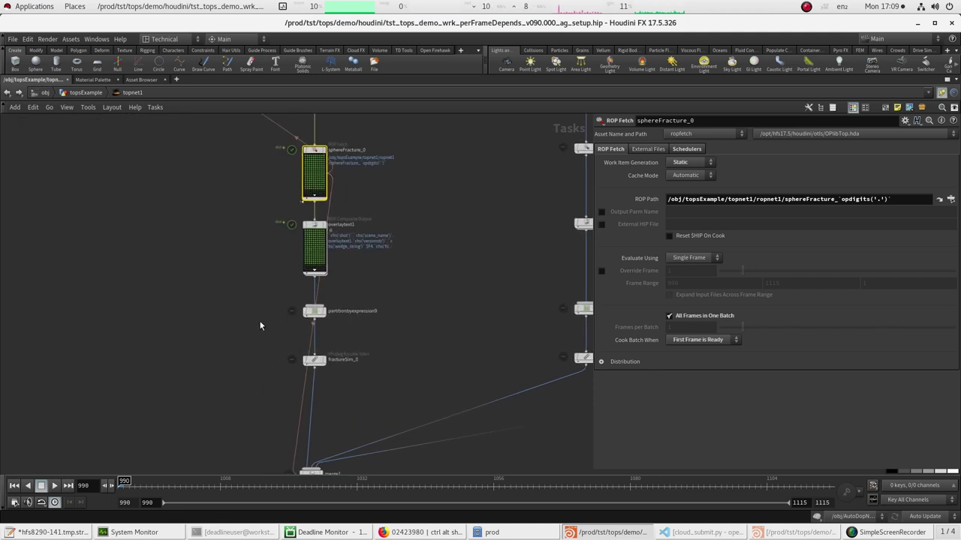
- Dirty and cook the fractureSim_0 FFmpeg Encode Video node below the partition by expression node
drag(264, 333, 365, 394)
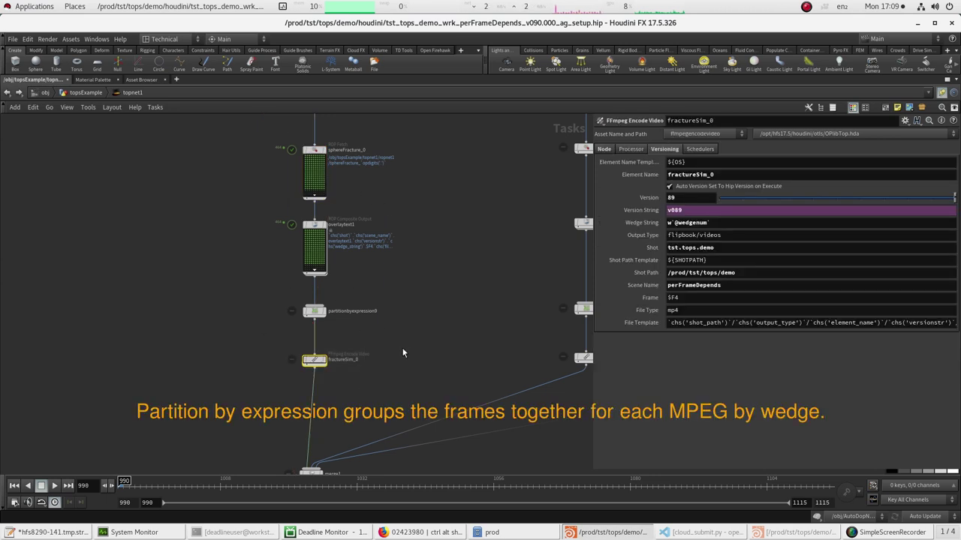
key(shift+v)
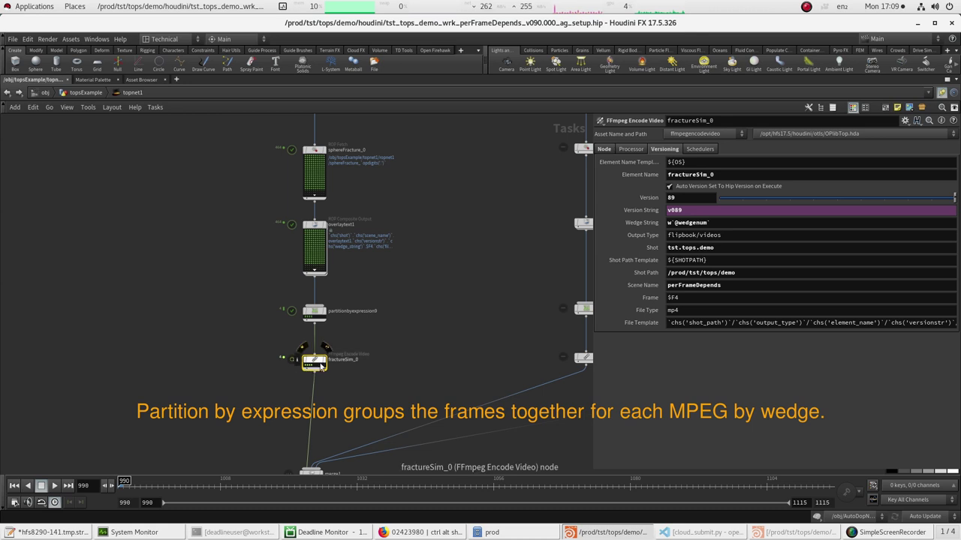
scroll(316, 364, down, 8)
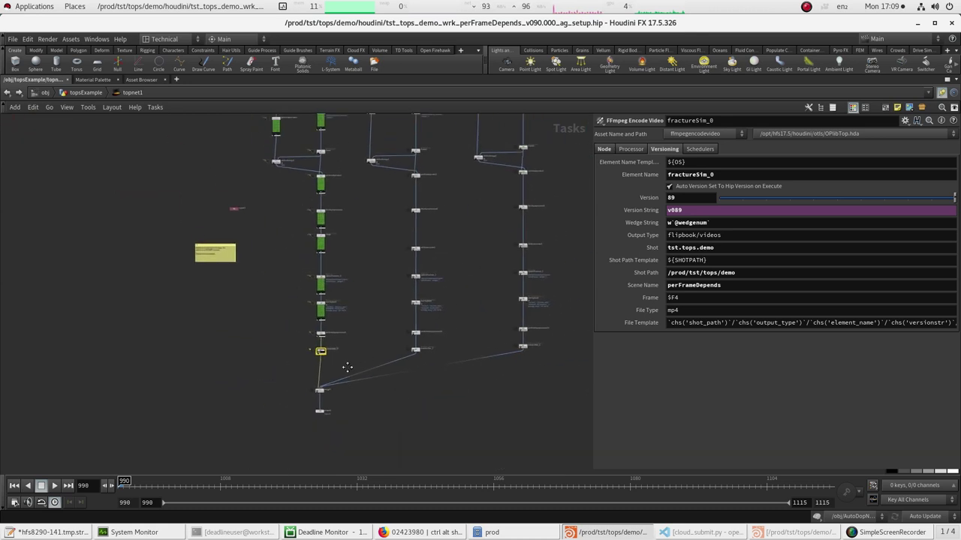
- Version up the hip file to v092 with the Open Firehawk Version Up Hip tool
middle_drag(342, 375, 334, 398)
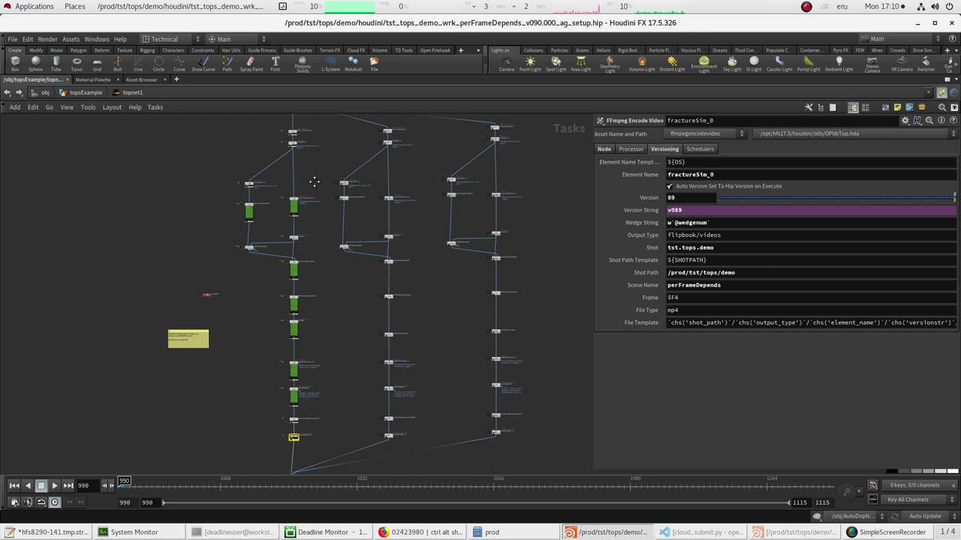
middle_drag(315, 182, 315, 173)
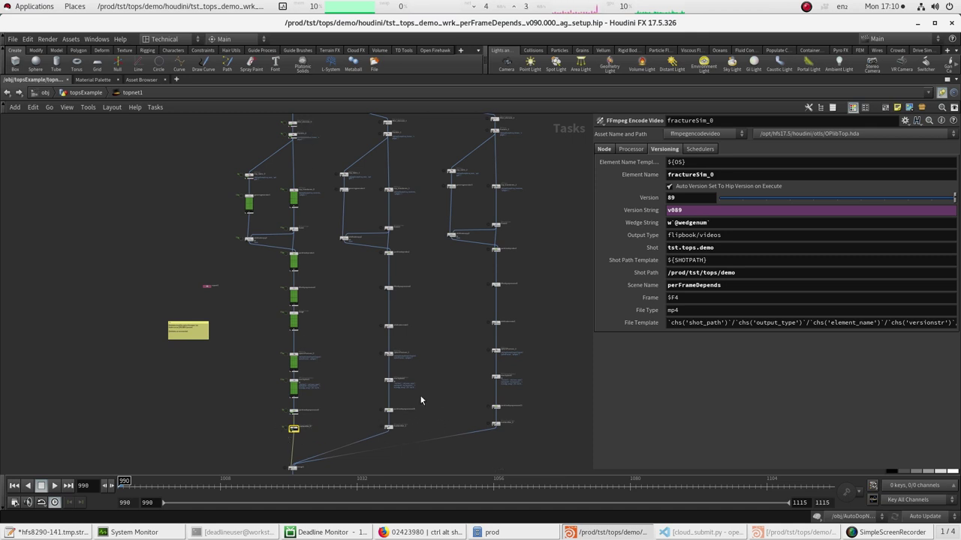
middle_drag(351, 172, 352, 267)
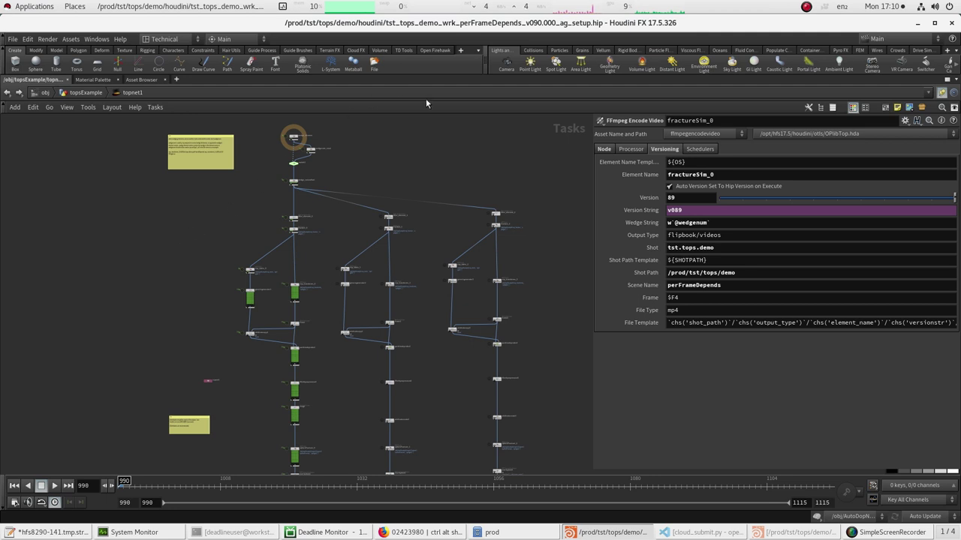
click(435, 50)
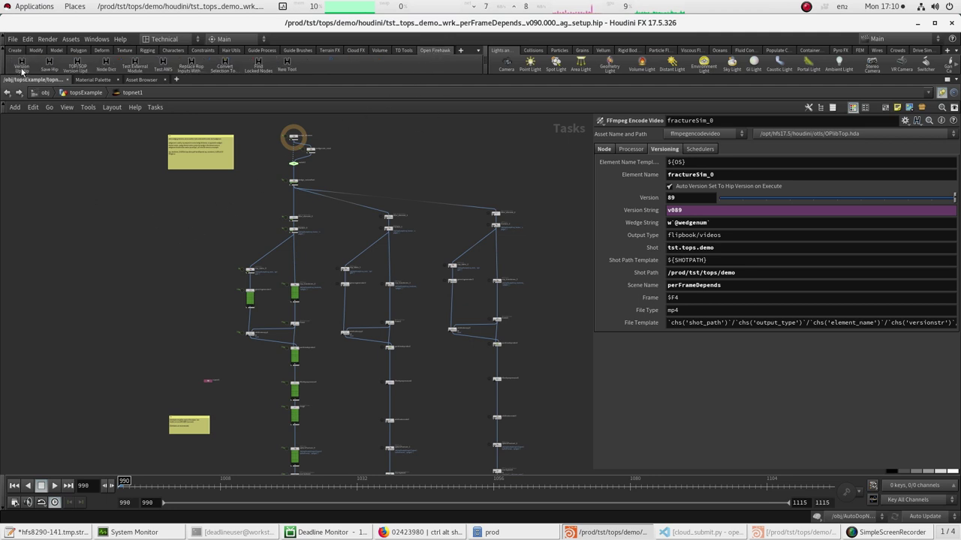
click(109, 114)
scroll(291, 135, up, 3)
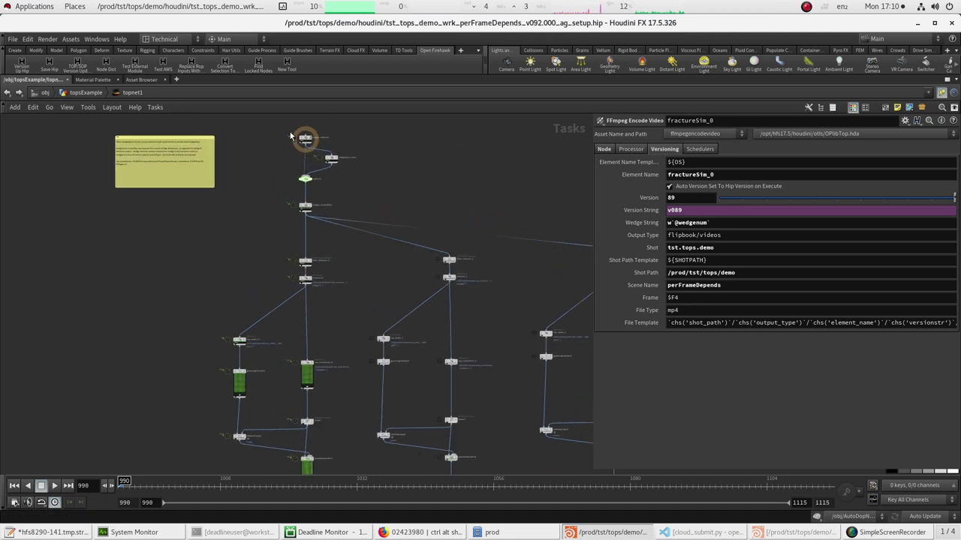
- Check the ROP path of the fracture_0 ROP Fetch node and the versioning settings of fractureSim_0
scroll(352, 157, down, 5)
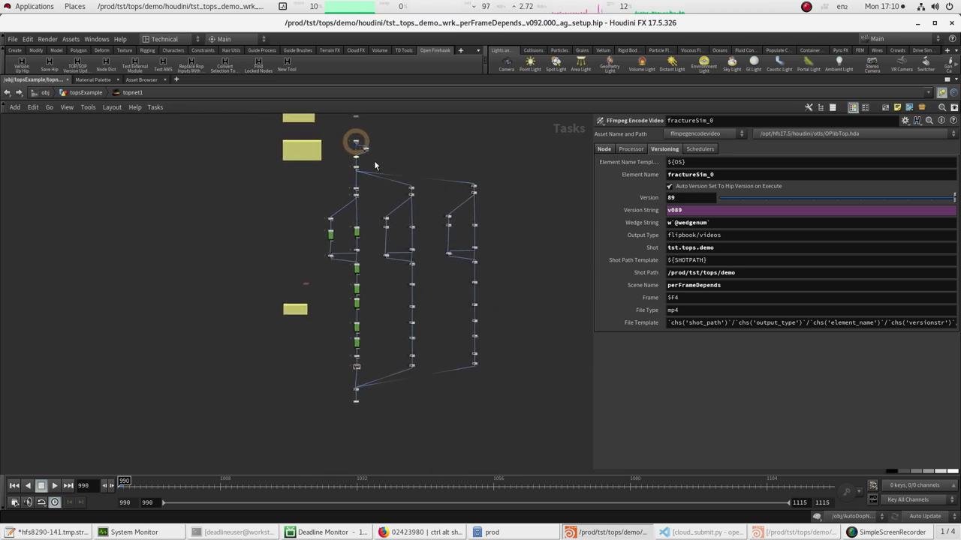
scroll(337, 161, up, 3)
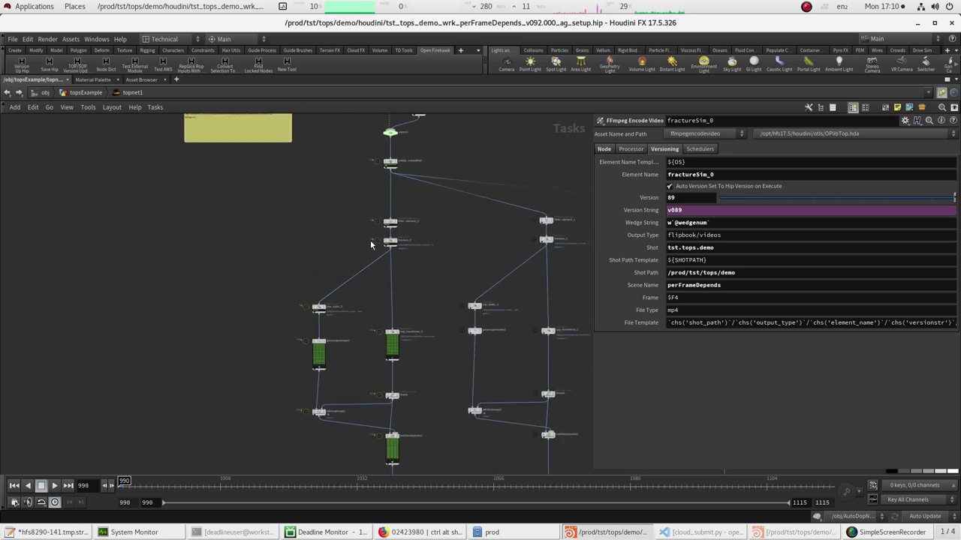
click(390, 242)
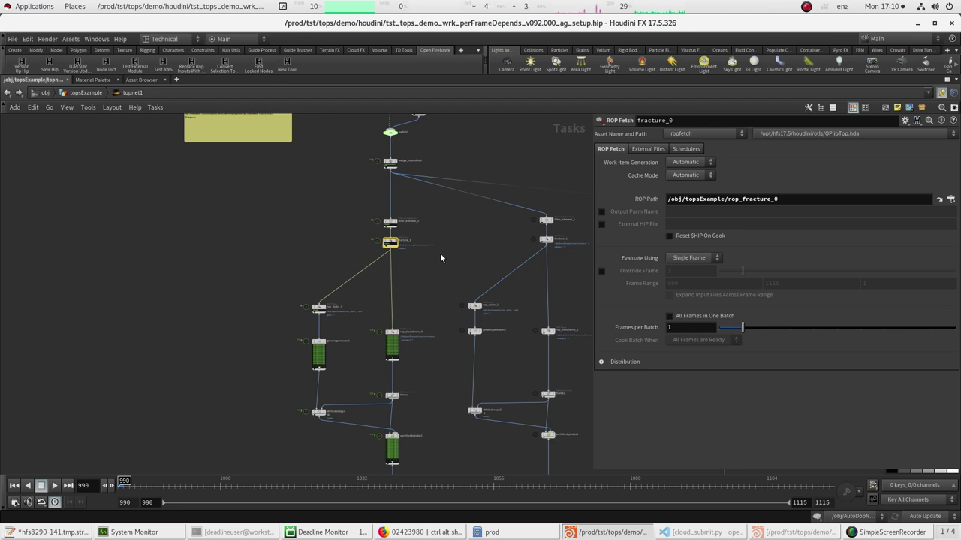
click(861, 200)
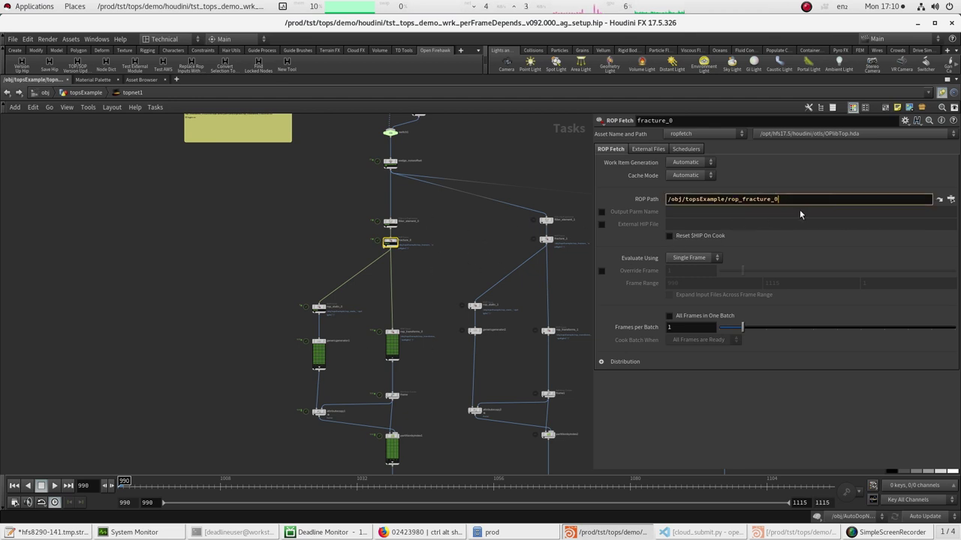
click(484, 246)
middle_drag(483, 246, 442, 177)
scroll(442, 180, down, 5)
scroll(391, 431, down, 2)
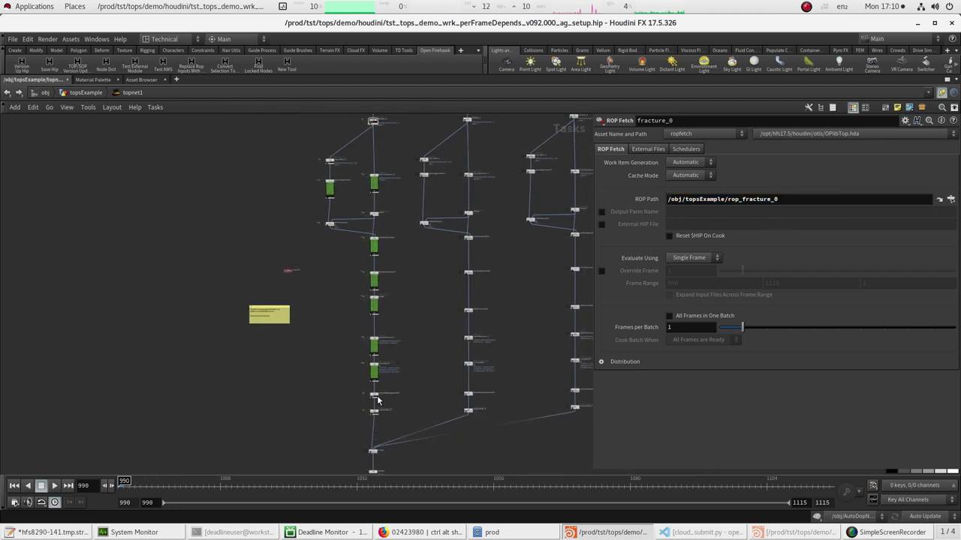
click(374, 410)
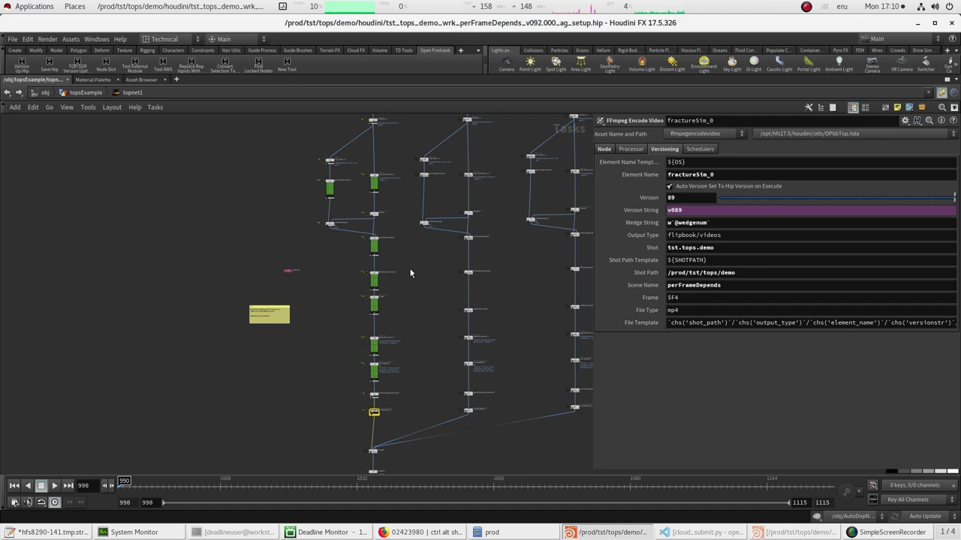
- Dirty the wedge_noiseoffset node above the three branches
middle_drag(395, 223, 399, 339)
click(376, 191)
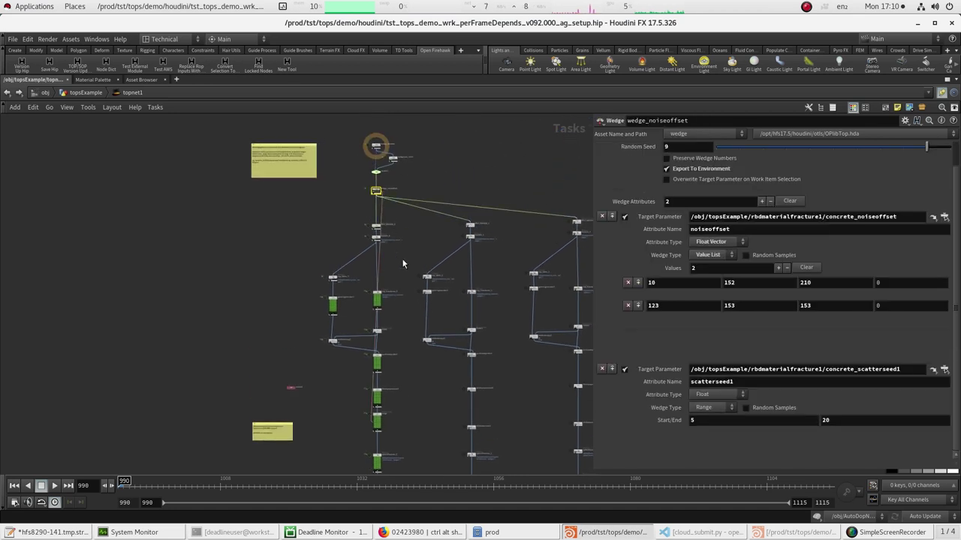
middle_drag(405, 459, 422, 308)
middle_drag(438, 245, 422, 416)
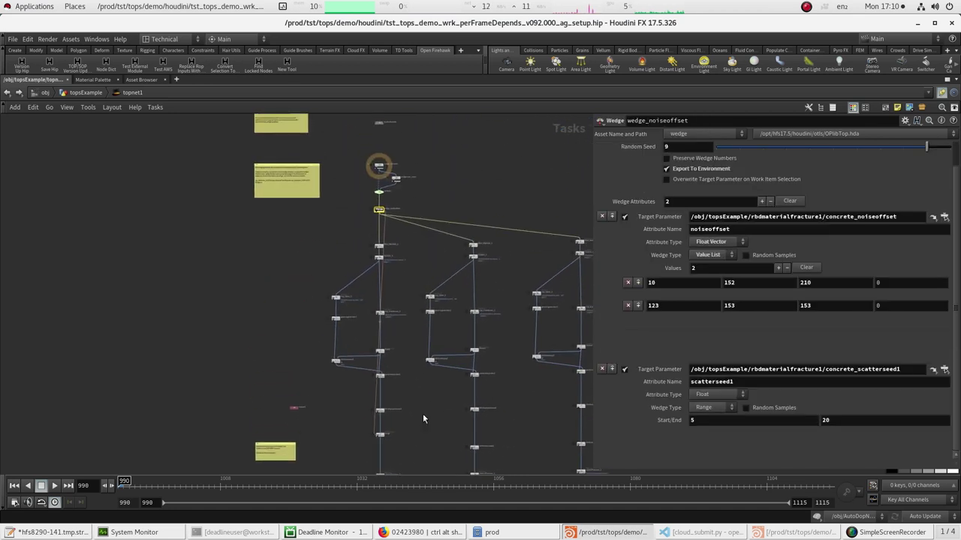
scroll(375, 201, up, 4)
right_click(397, 211)
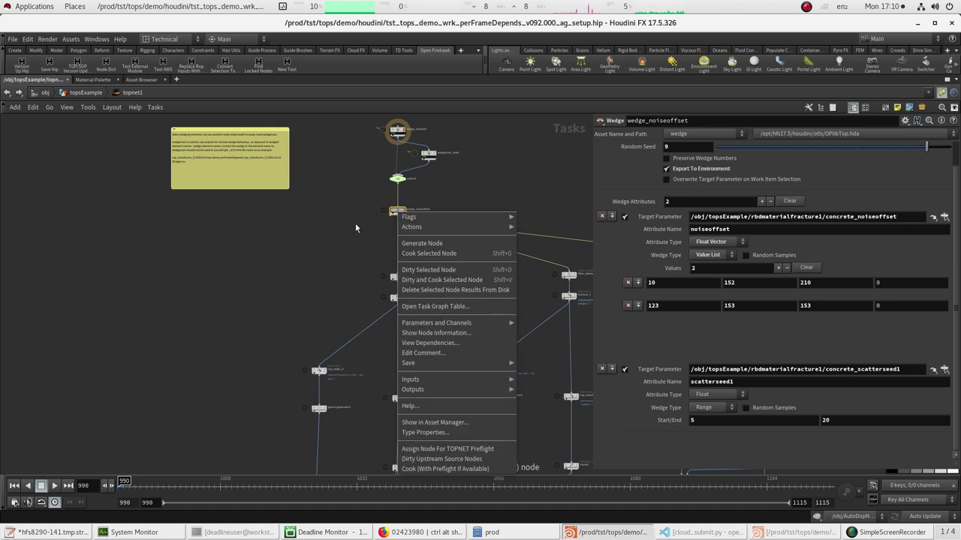
click(432, 269)
scroll(369, 193, down, 4)
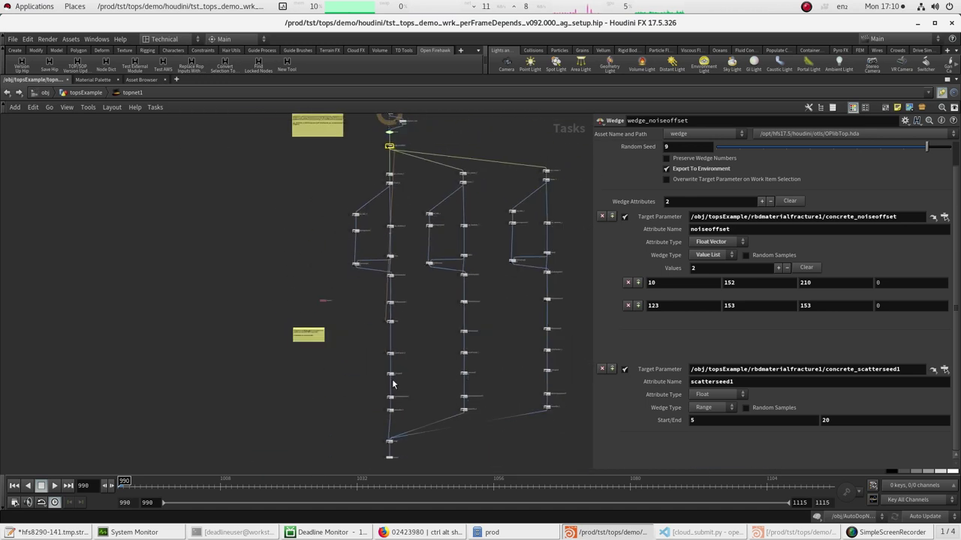
- Cook the fractureSim_0 node at the end of the first branch and look over the work items in its upstream nodes
scroll(396, 413, up, 3)
drag(435, 381, 373, 418)
right_click(399, 398)
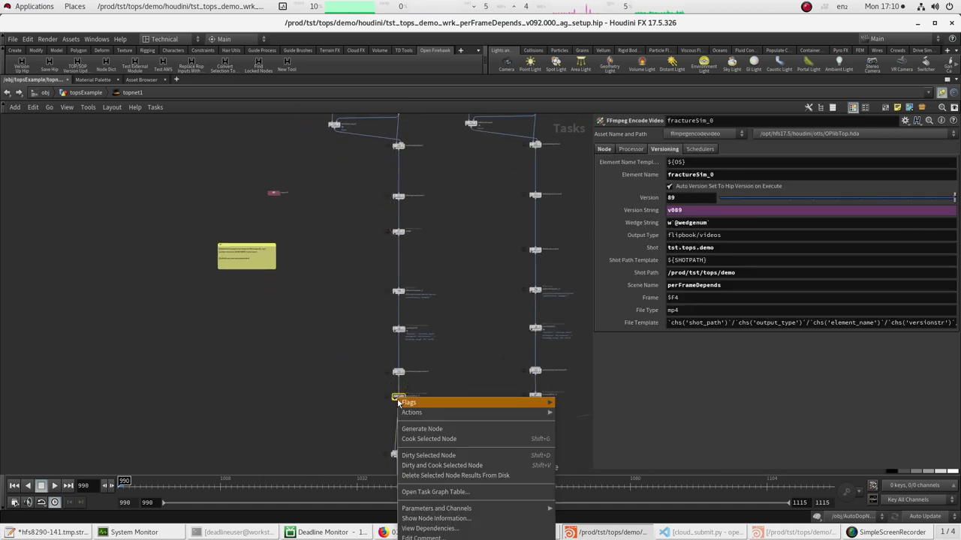
click(430, 442)
middle_drag(456, 282, 414, 400)
scroll(413, 356, down, 1)
middle_drag(404, 317, 406, 408)
middle_drag(396, 341, 407, 247)
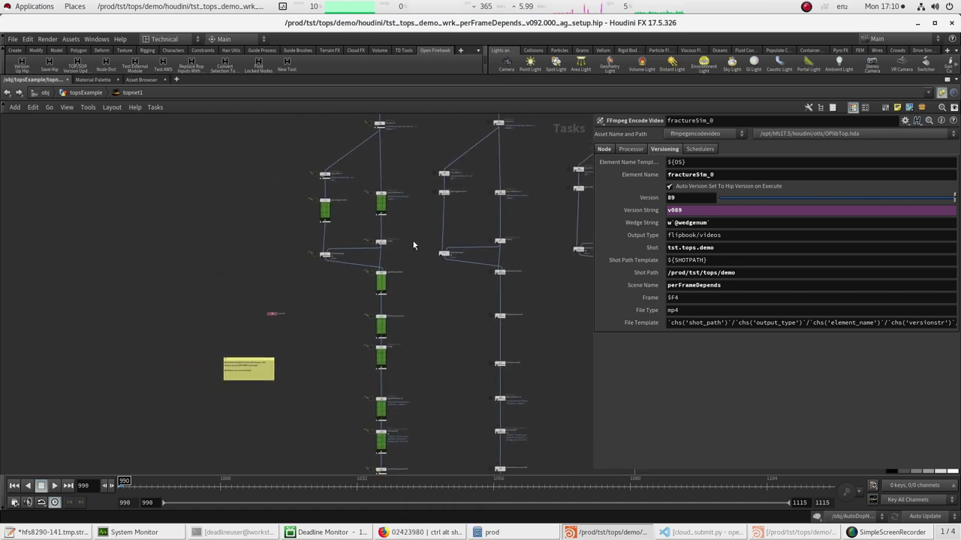
middle_drag(407, 336, 390, 305)
scroll(391, 304, down, 3)
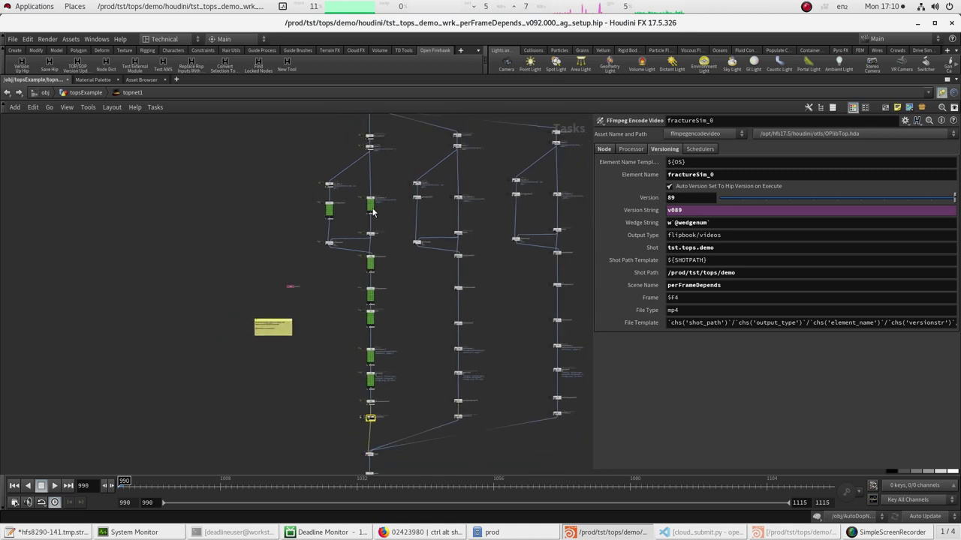
- Examine the work item status of the nodes from wedge_noiseoffset down through the first branch
middle_drag(390, 165, 389, 189)
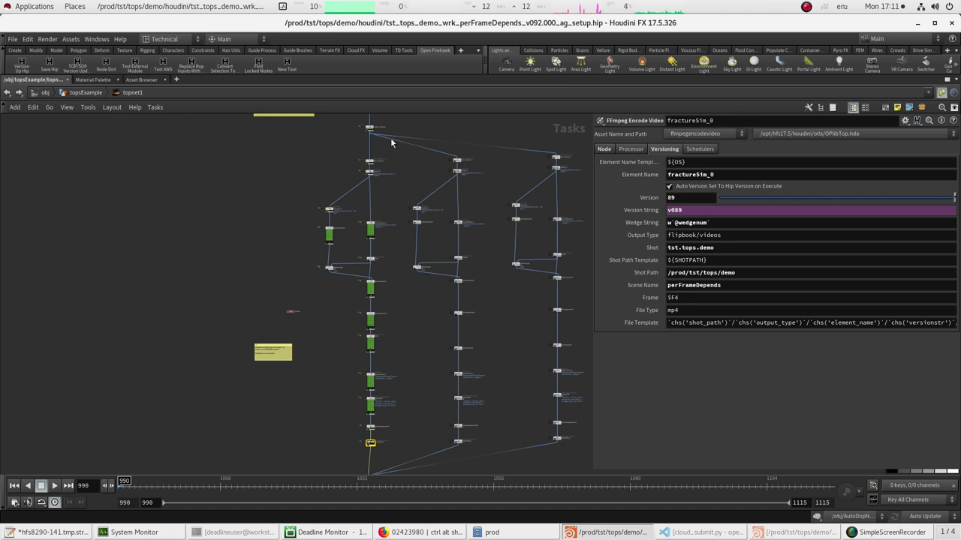
scroll(345, 154, up, 8)
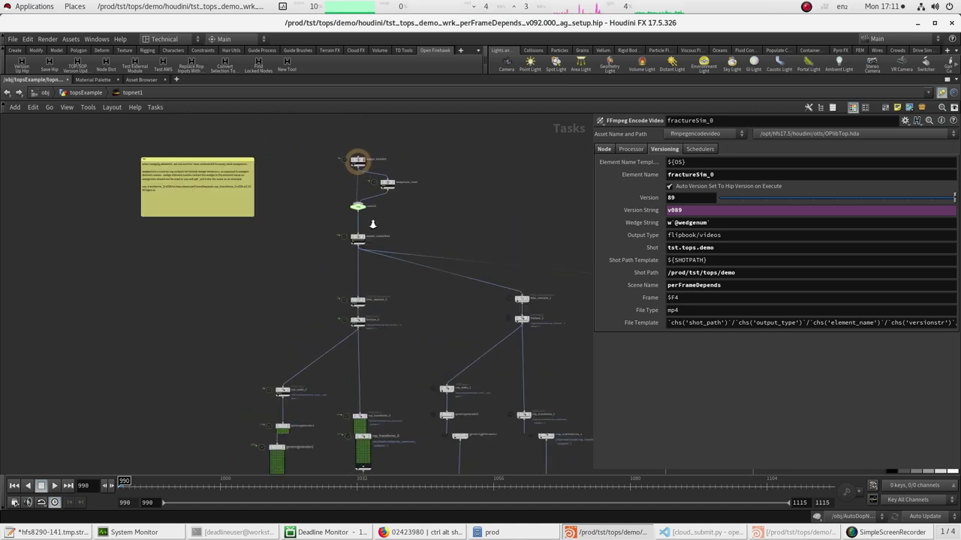
right_click(397, 229)
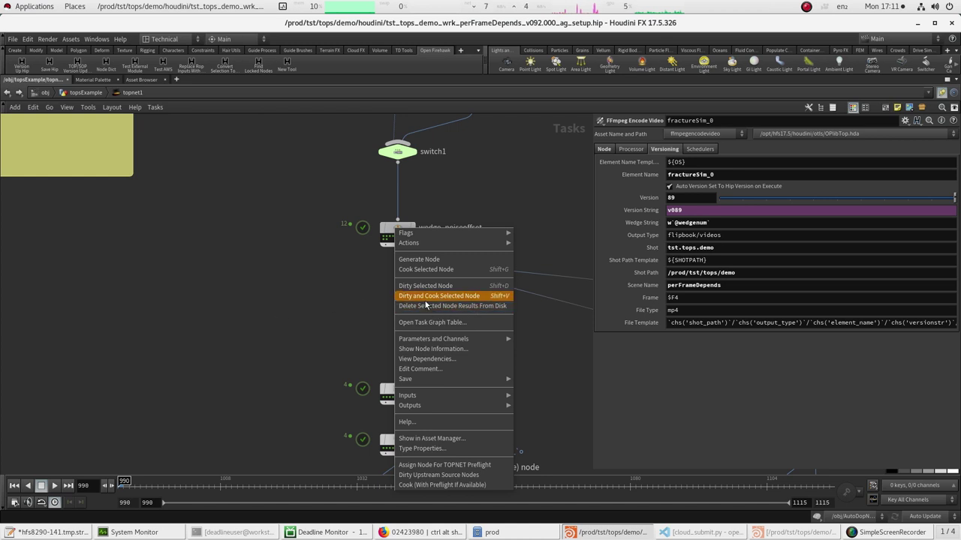
scroll(379, 300, down, 5)
middle_drag(408, 171, 367, 234)
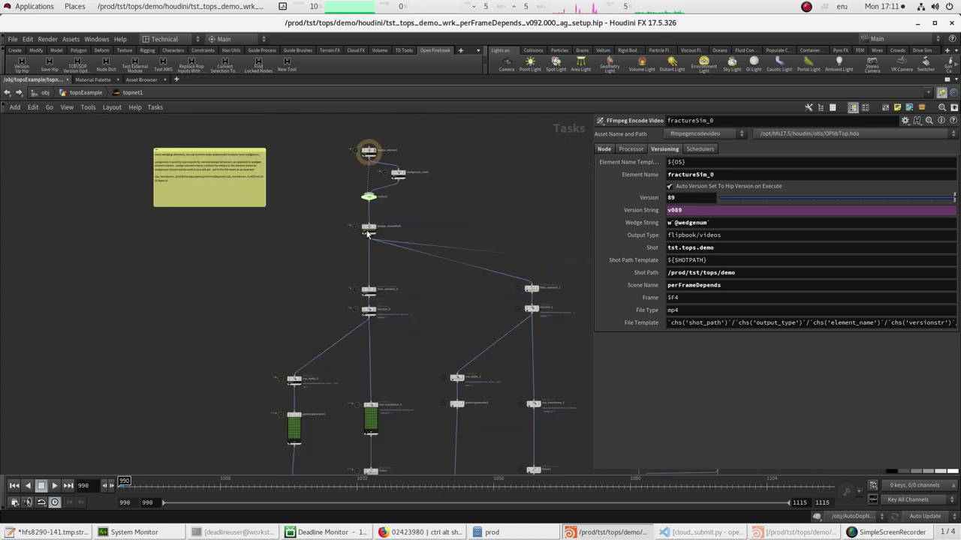
scroll(361, 284, down, 4)
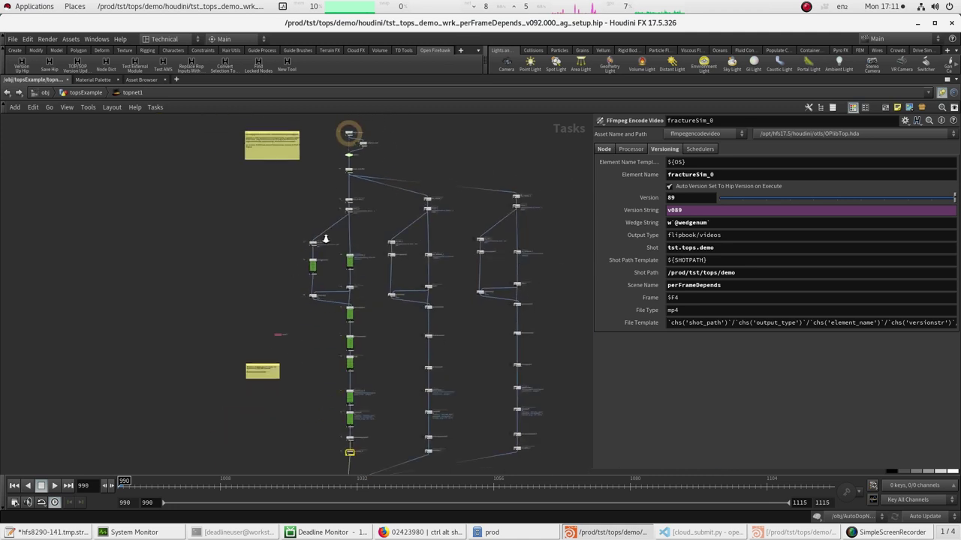
middle_drag(338, 282, 360, 233)
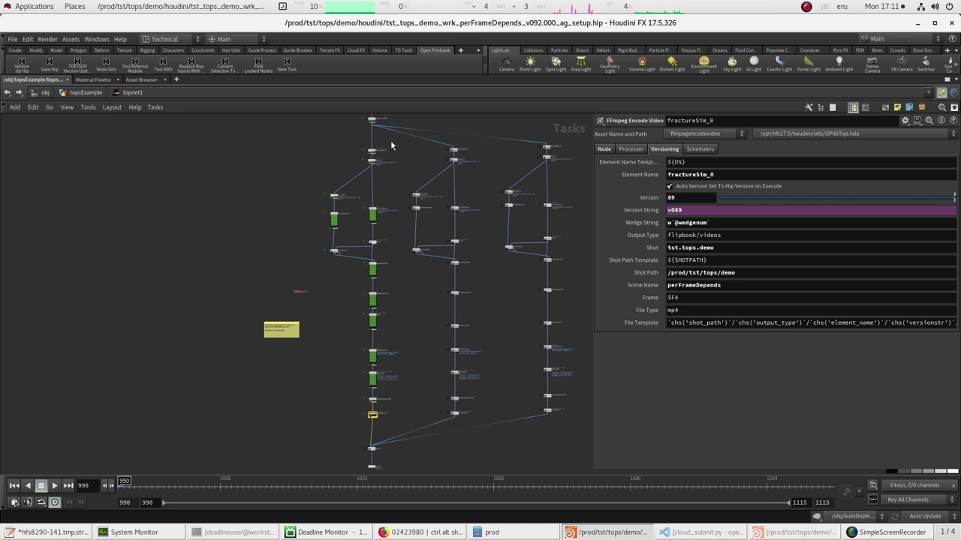
middle_drag(391, 139, 371, 225)
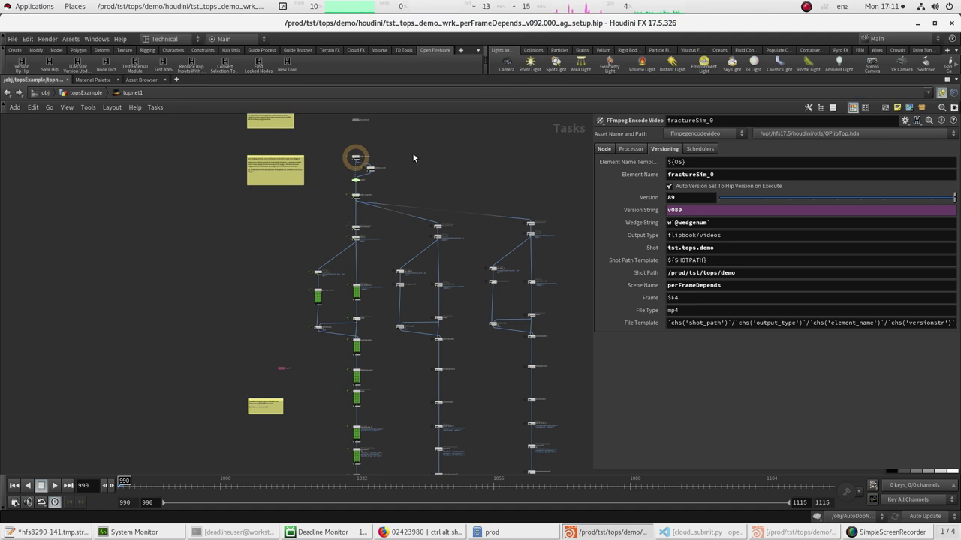
- Jump from the fracture_0 ROP Fetch node to the geometry output node given in its ROP Path
scroll(330, 232, up, 5)
click(390, 245)
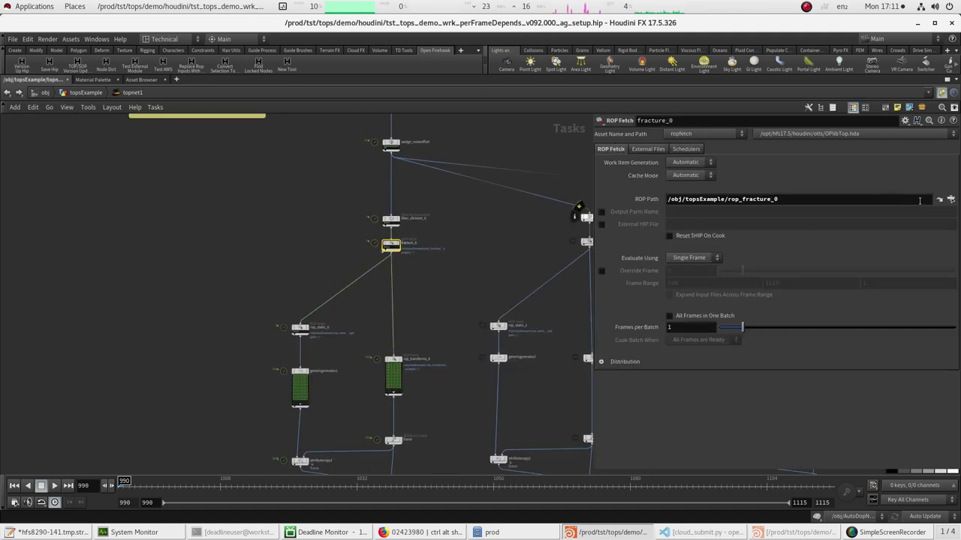
click(938, 200)
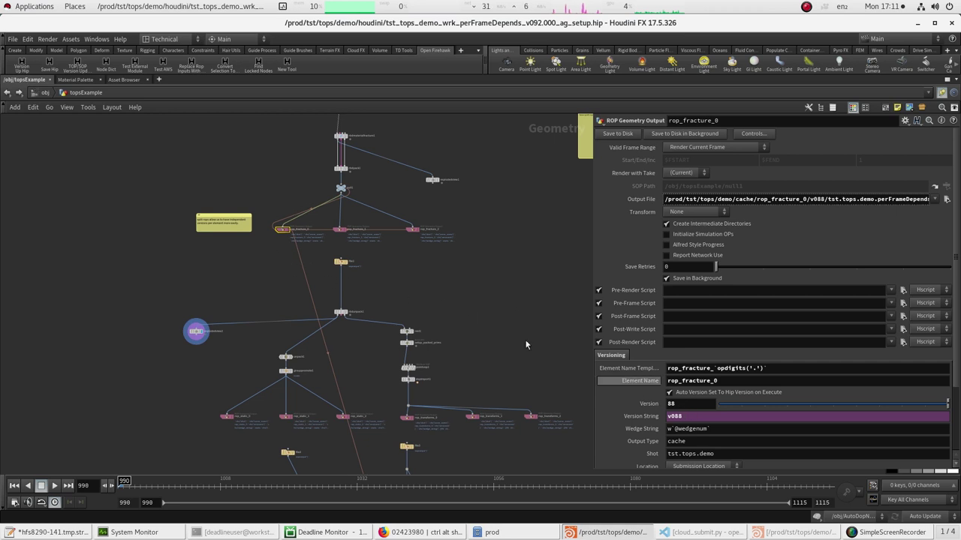
- Select all nine fracture, static and transforms ROP geometry nodes and set their version to 90
drag(443, 216, 304, 245)
shift+drag(559, 409, 201, 431)
middle_drag(255, 449, 239, 274)
right_drag(240, 274, 243, 344)
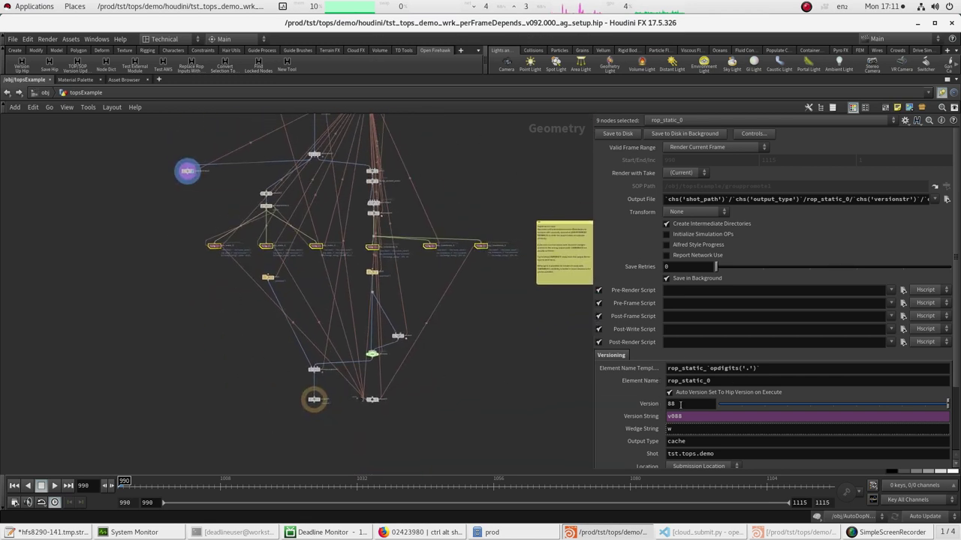
drag(691, 405, 616, 406)
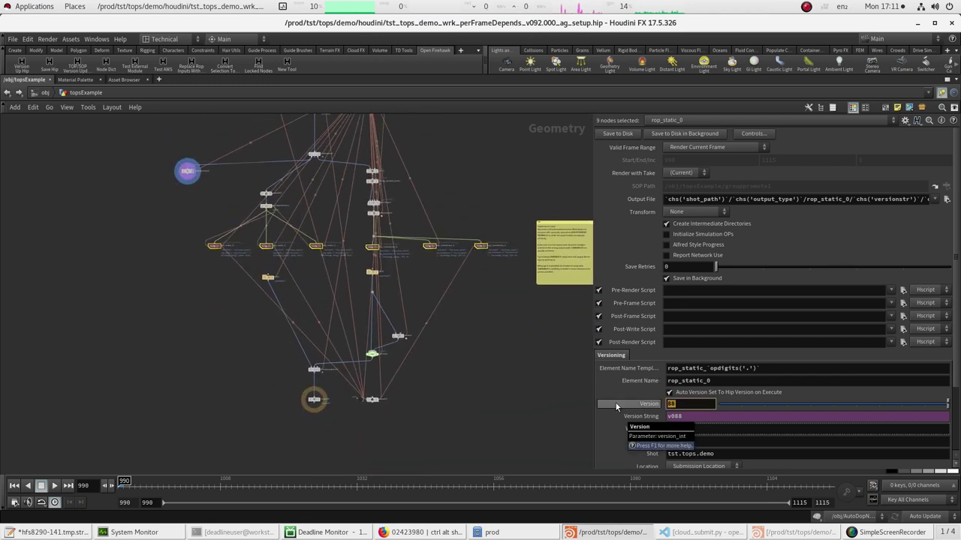
text(90)
key(Return)
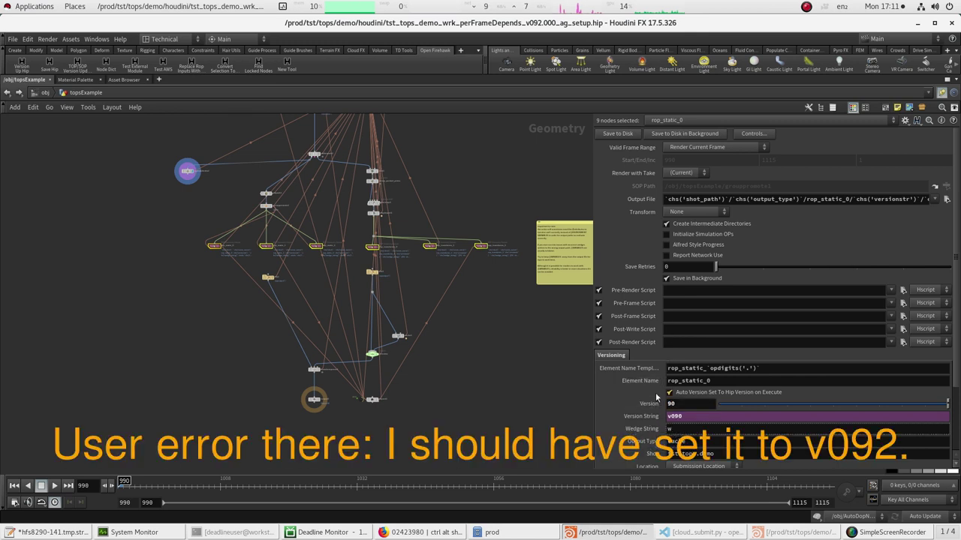
- Back in topnet1, select all nodes of the three branches including merge1 and update the ROP output paths for the selected nodes
click(500, 345)
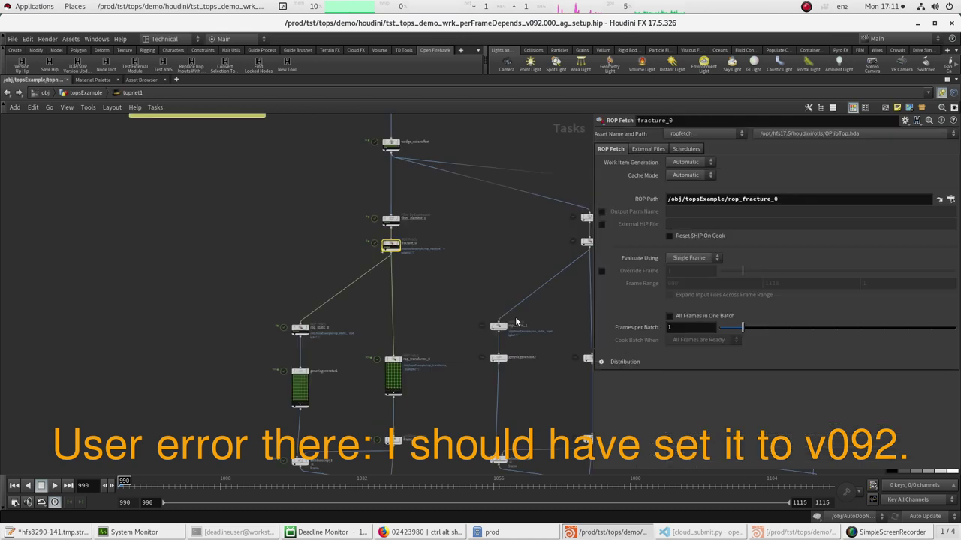
scroll(451, 304, down, 6)
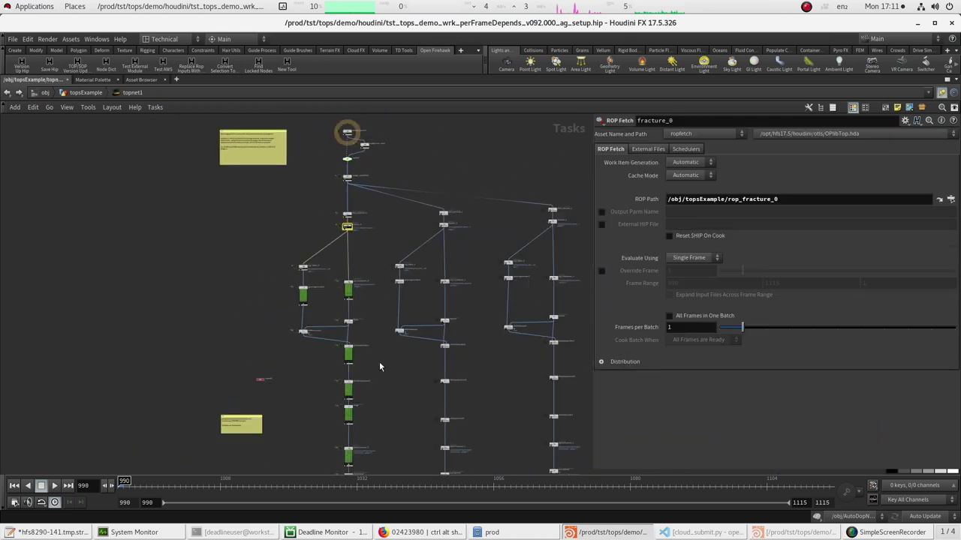
middle_drag(340, 196, 337, 242)
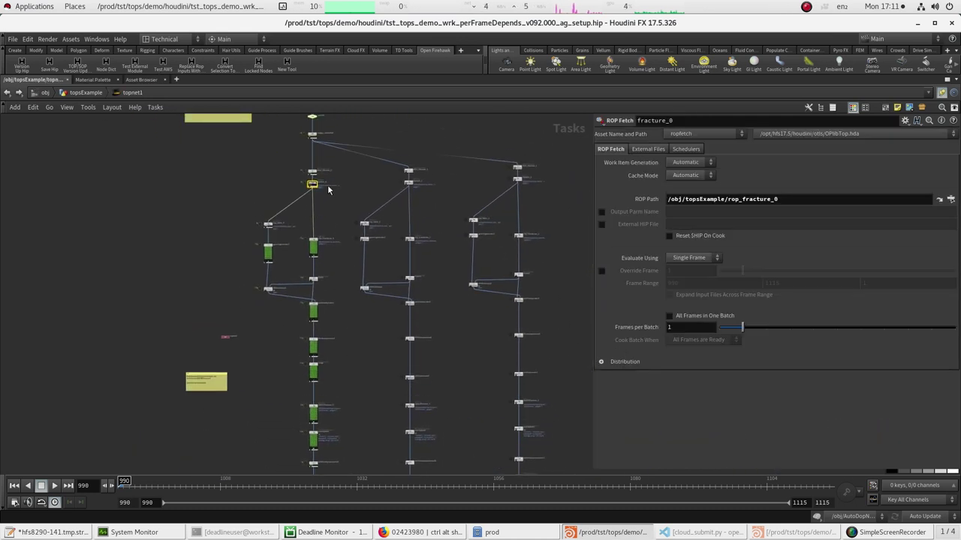
scroll(334, 210, down, 1)
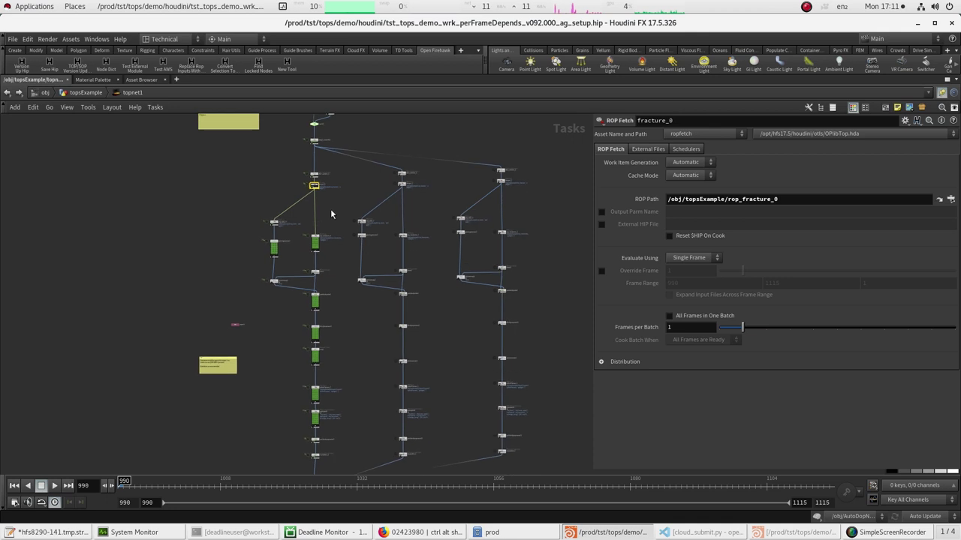
scroll(454, 174, down, 2)
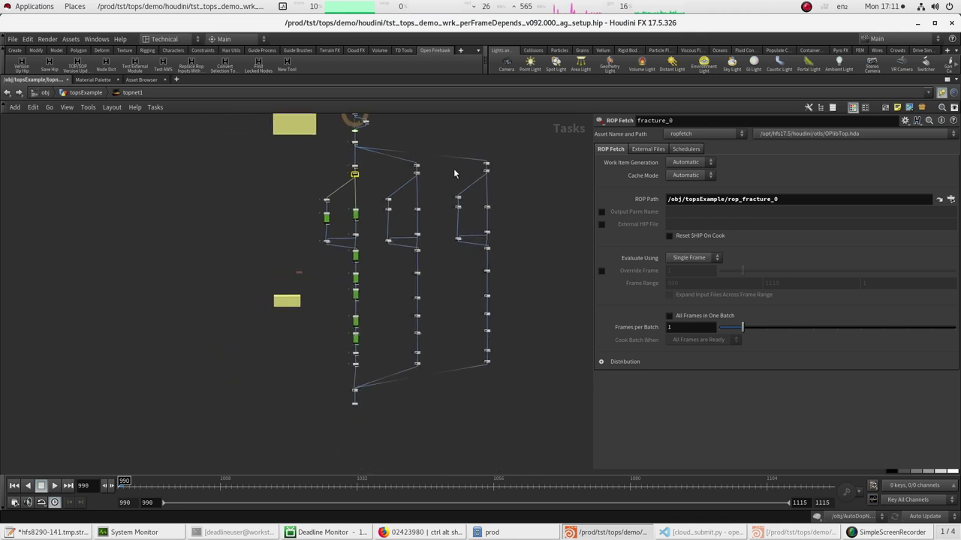
middle_drag(454, 174, 442, 203)
drag(503, 126, 314, 421)
right_click(342, 422)
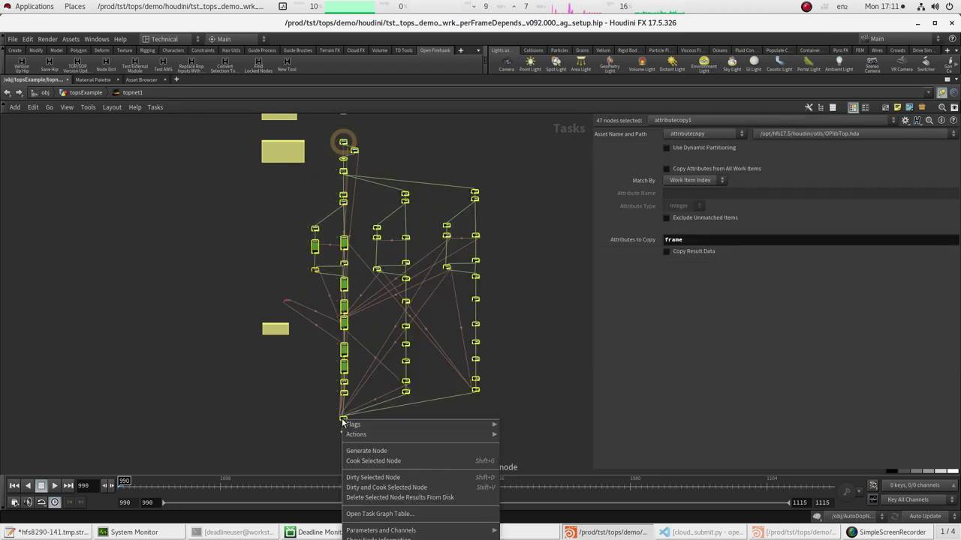
click(334, 428)
middle_drag(312, 396, 316, 222)
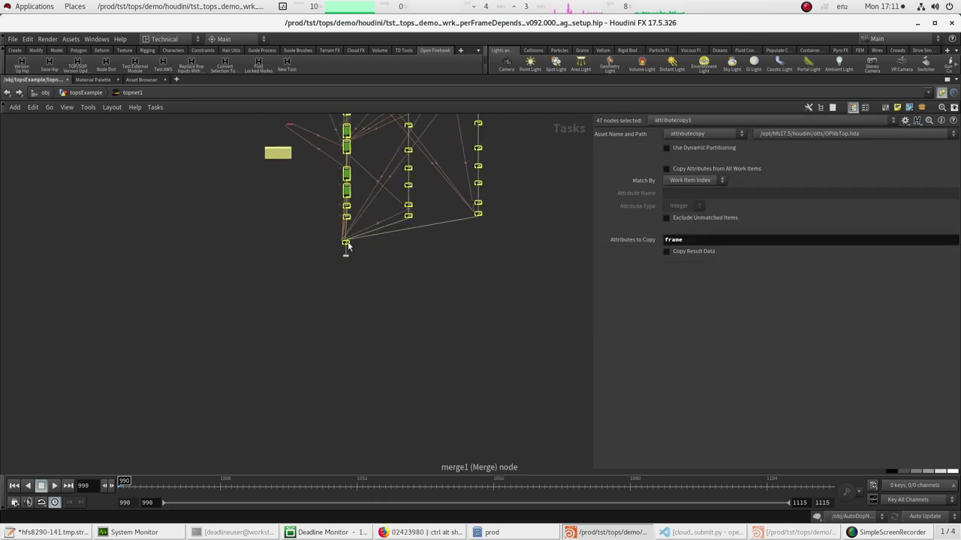
right_click(344, 244)
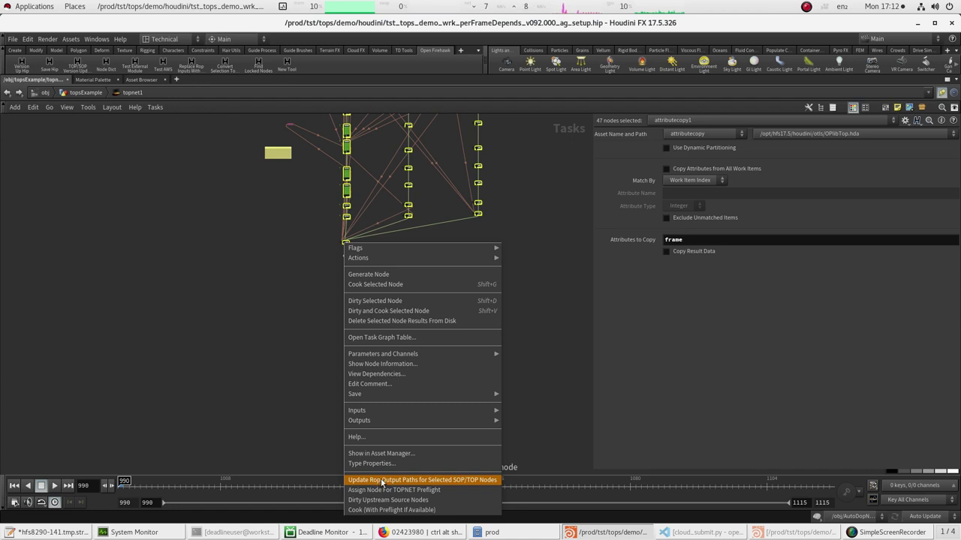
click(383, 480)
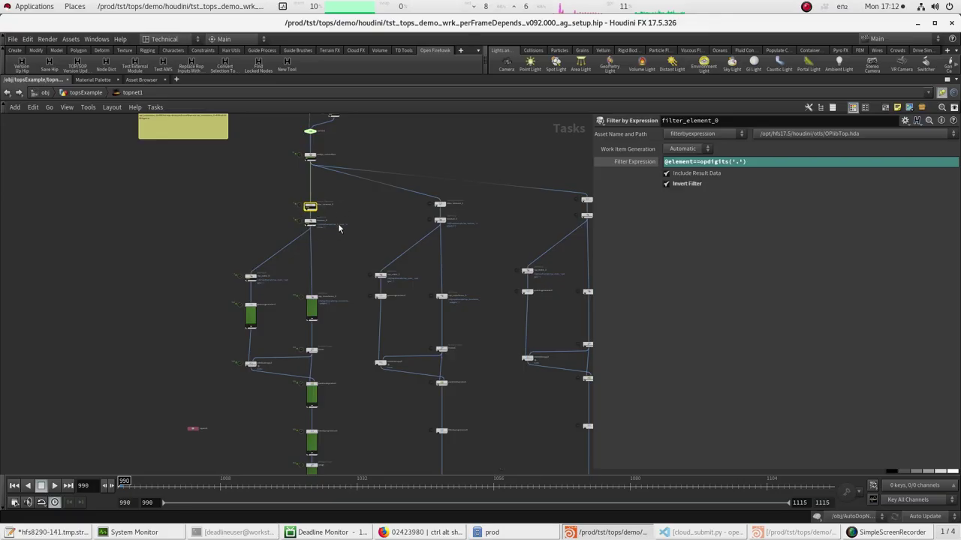
- Cook the rop_transforms_0 node in the first branch and check its work items
middle_drag(343, 200, 337, 274)
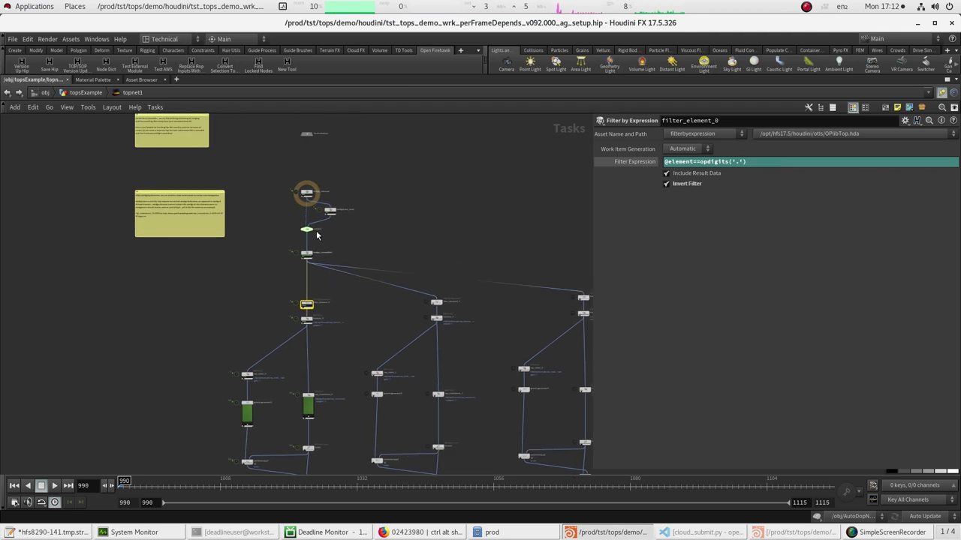
click(307, 407)
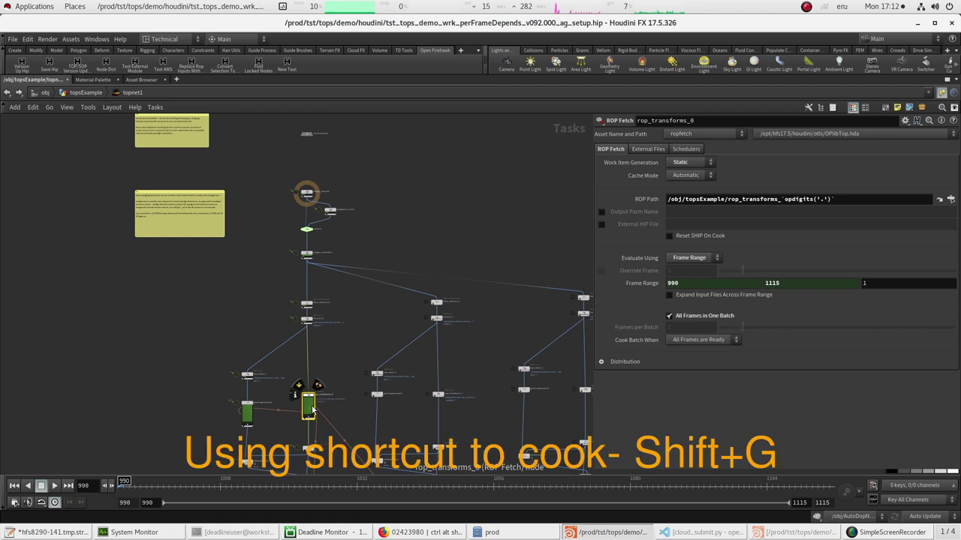
scroll(309, 411, up, 3)
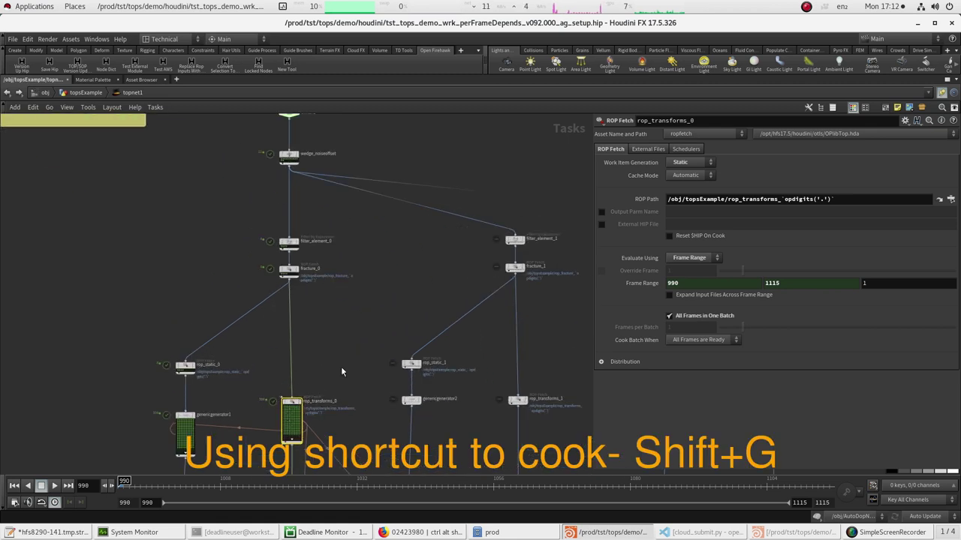
key(shift+g)
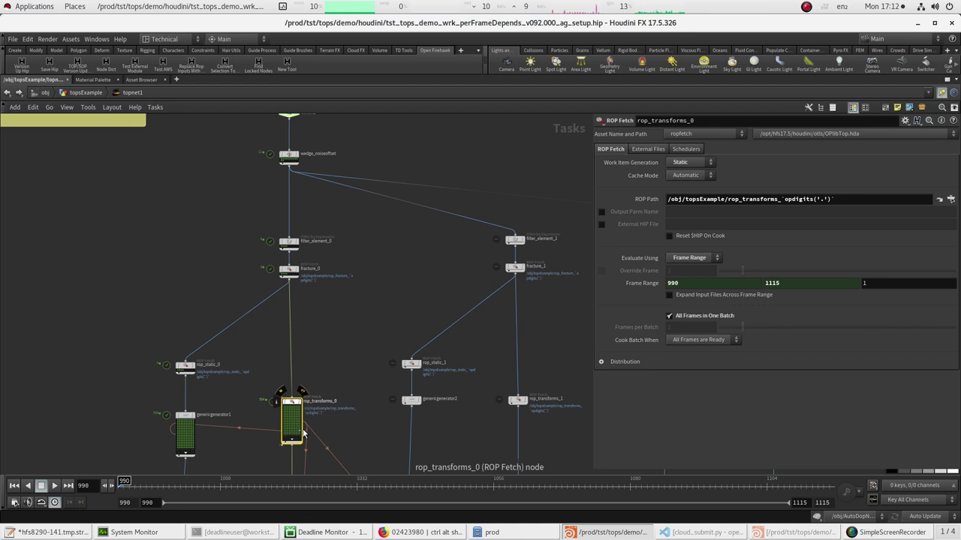
middle_drag(355, 330, 341, 346)
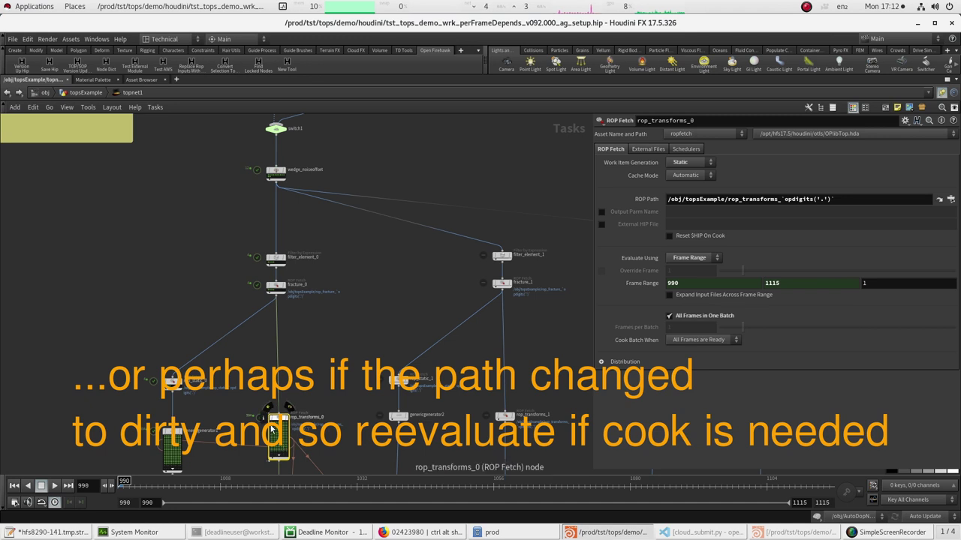
- Dirty the wedge_element node at the start of the network
scroll(322, 366, down, 4)
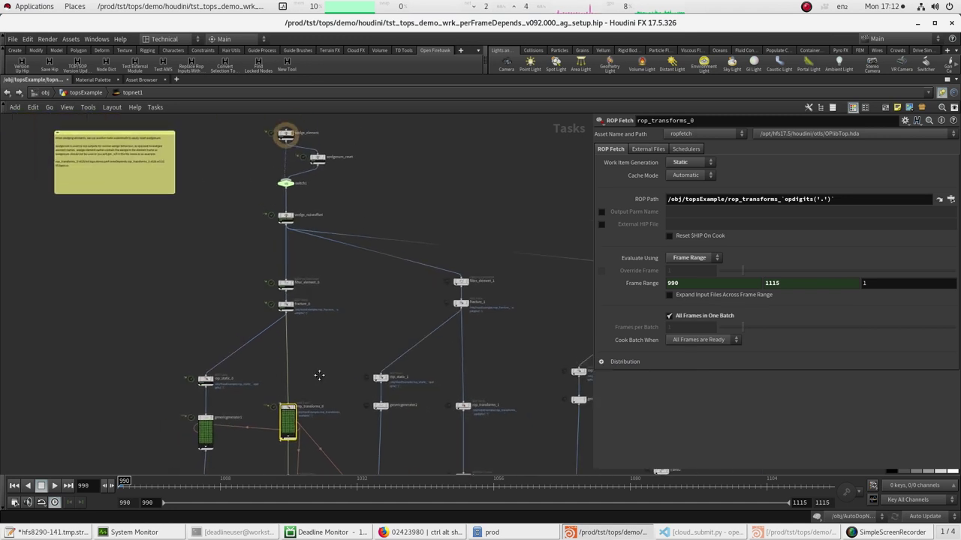
middle_drag(248, 176, 244, 201)
scroll(243, 201, down, 4)
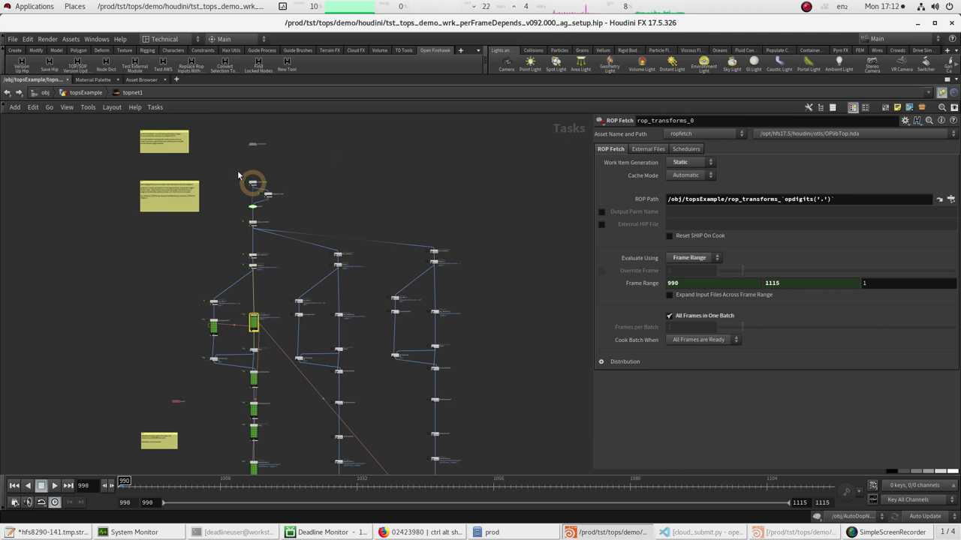
scroll(238, 176, up, 4)
click(270, 196)
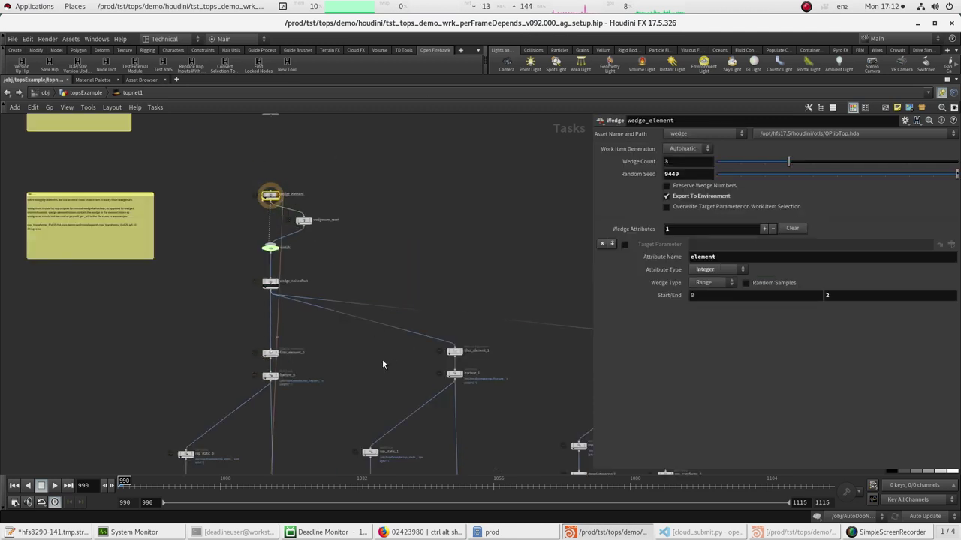
- Cook the merge1 node that joins the three branches and check the work items generated in each branch
middle_drag(363, 391, 337, 184)
right_drag(337, 185, 331, 289)
right_drag(328, 357, 336, 326)
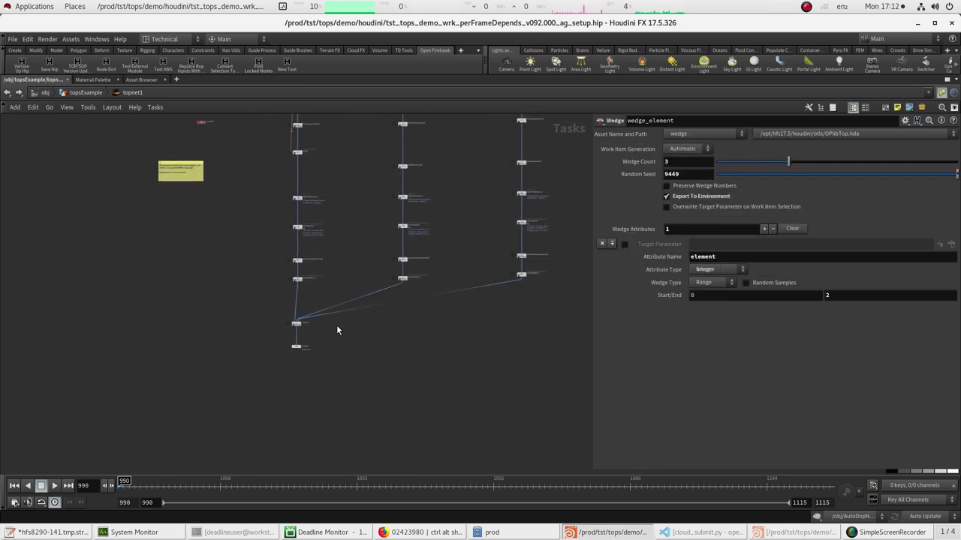
click(296, 324)
middle_drag(354, 216, 301, 356)
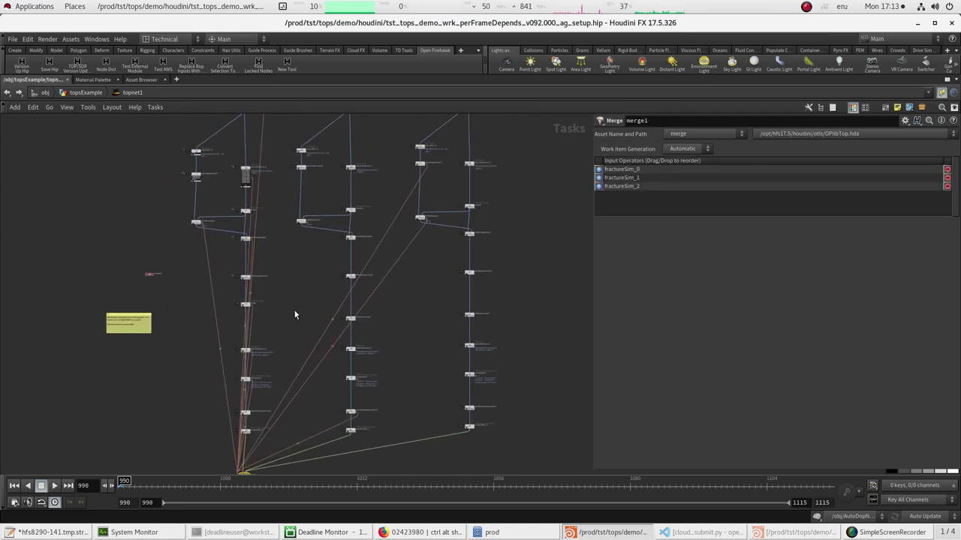
middle_drag(299, 308, 281, 334)
scroll(285, 338, down, 1)
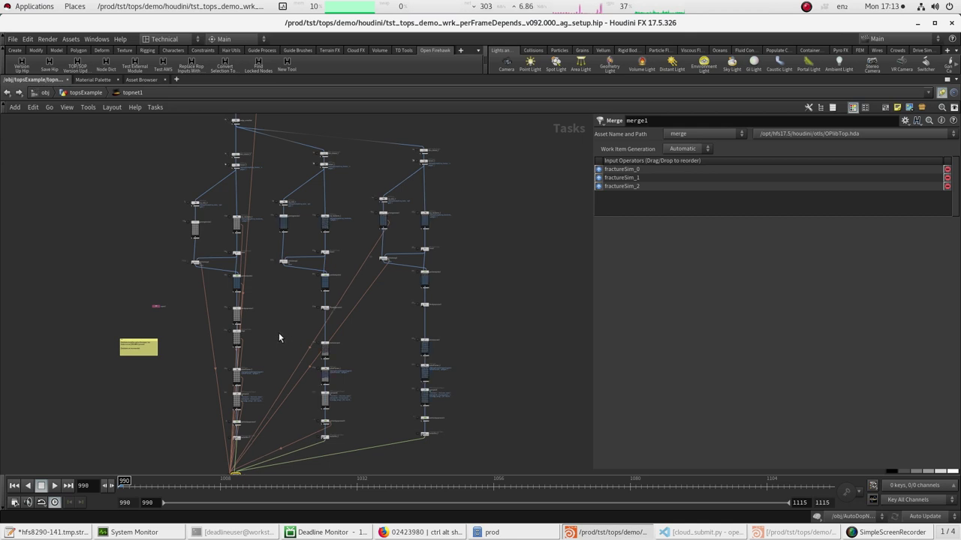
middle_drag(291, 307, 297, 333)
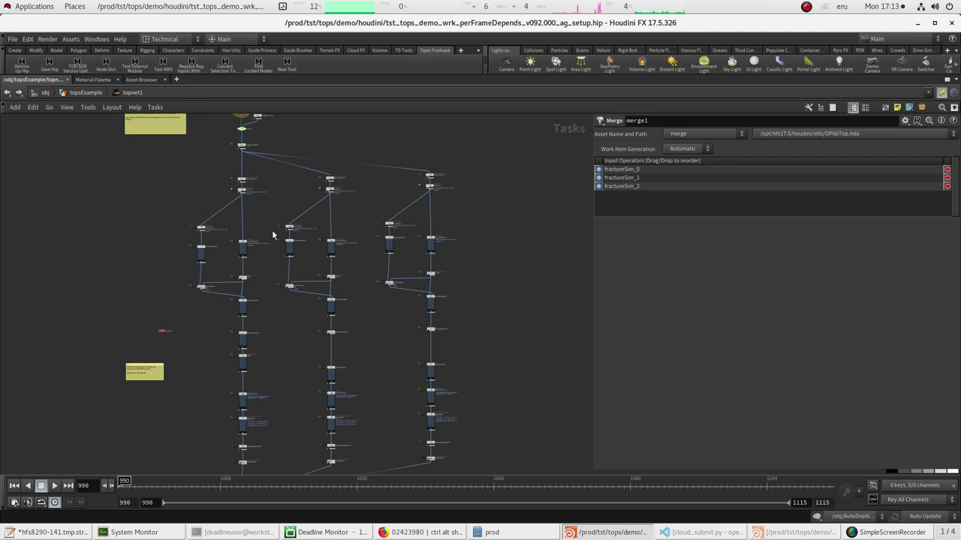
scroll(266, 222, up, 5)
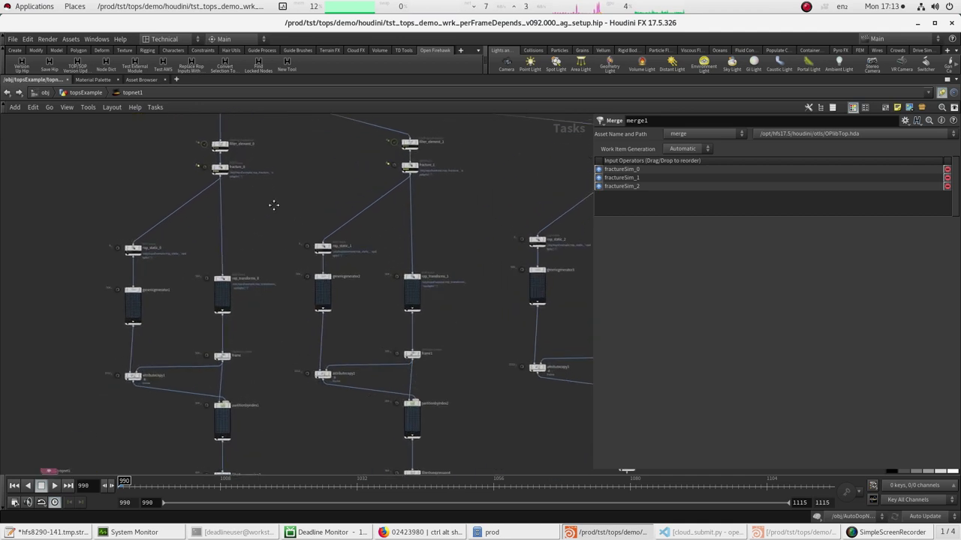
middle_drag(201, 201, 186, 194)
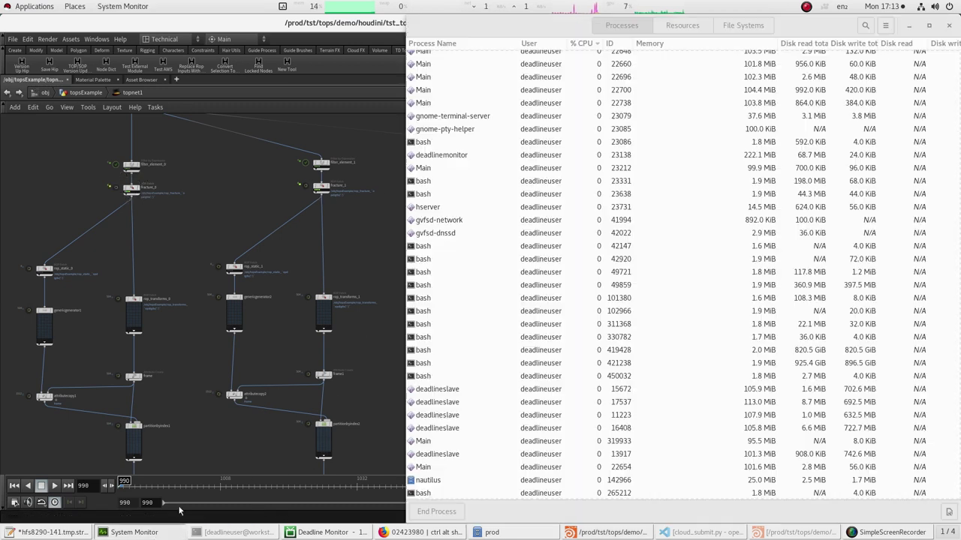
- Switch to System Monitor, move its window aside to uncover the network, and show the CPU, memory and network resource graphs
click(129, 532)
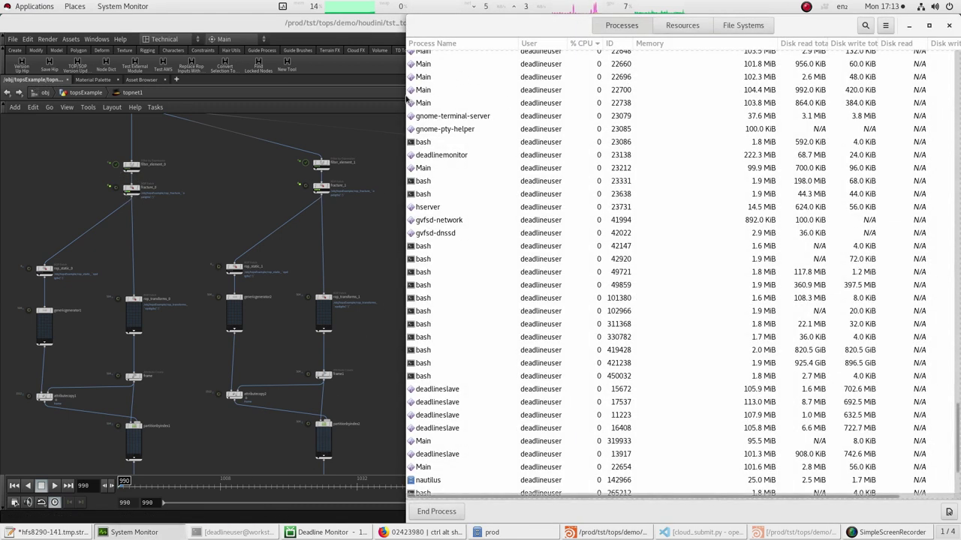
drag(406, 98, 568, 141)
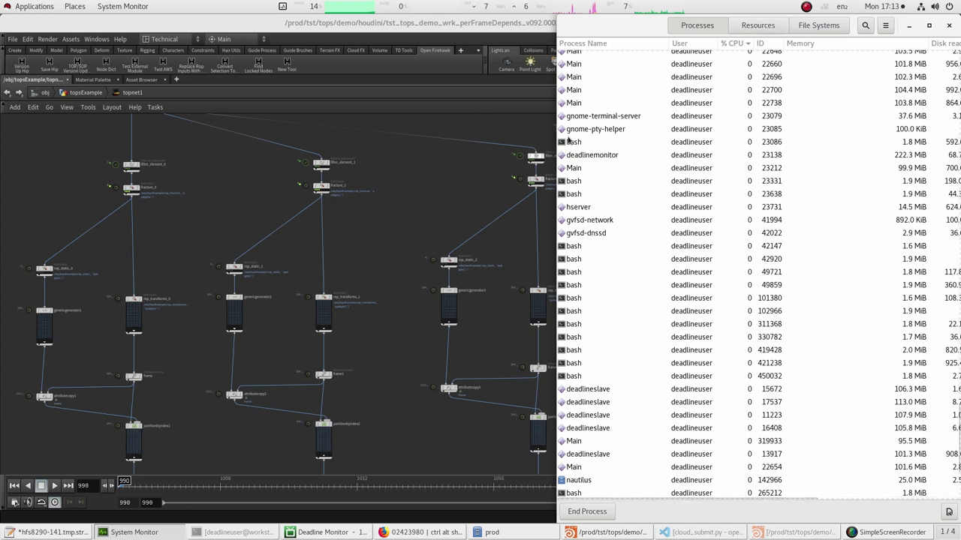
click(758, 25)
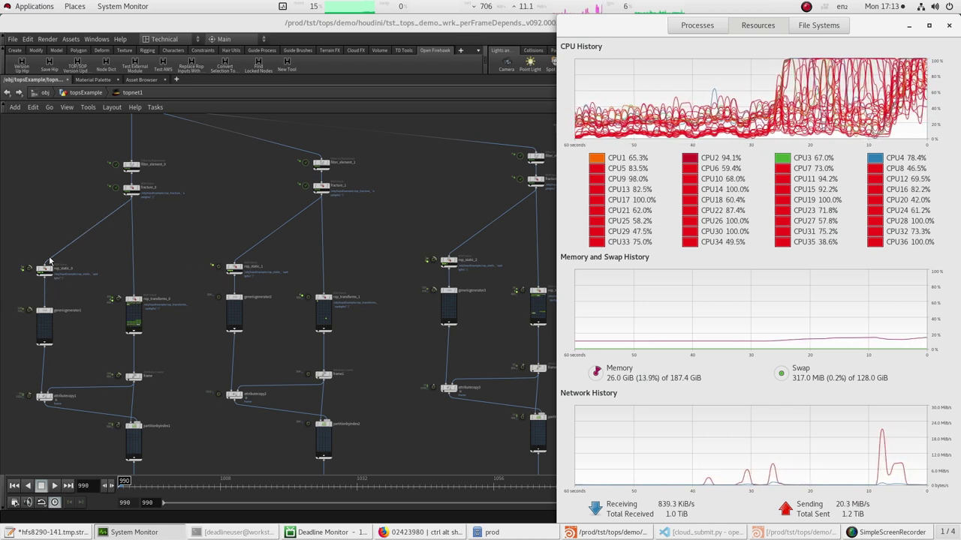
- Return to the Houdini network and select the sphereFracture_0 node in the first branch to inspect its work items
middle_drag(183, 328, 185, 196)
middle_drag(187, 275, 195, 203)
right_drag(193, 218, 188, 271)
right_drag(166, 362, 192, 335)
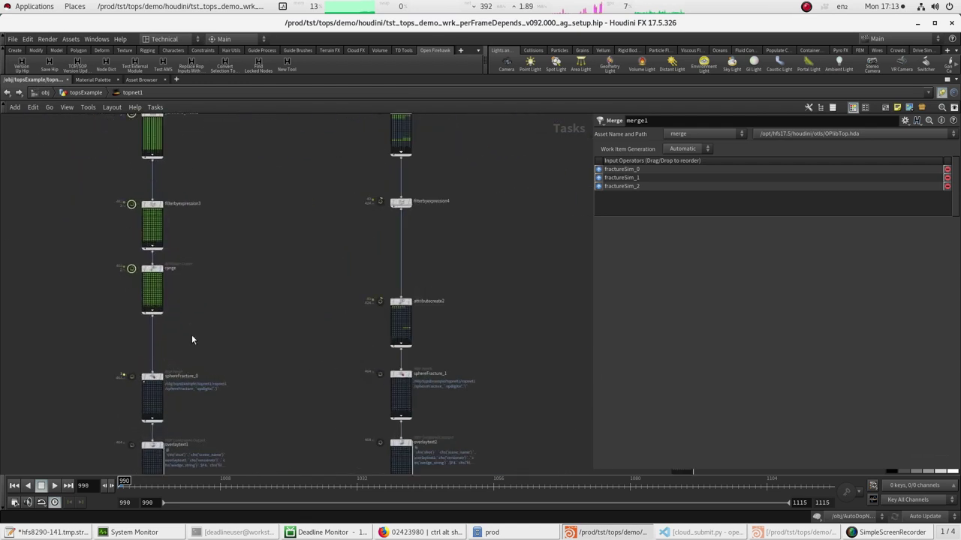
click(150, 383)
middle_drag(216, 343, 202, 315)
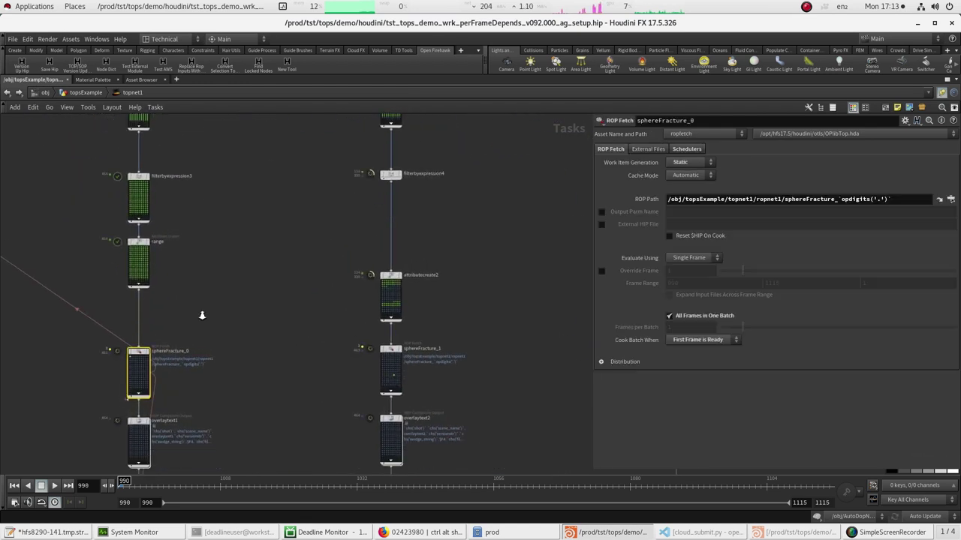
- Follow the cook progress of the three branches from the sphereFracture nodes through overlaytext and fractureSim to merge1
scroll(193, 352, down, 4)
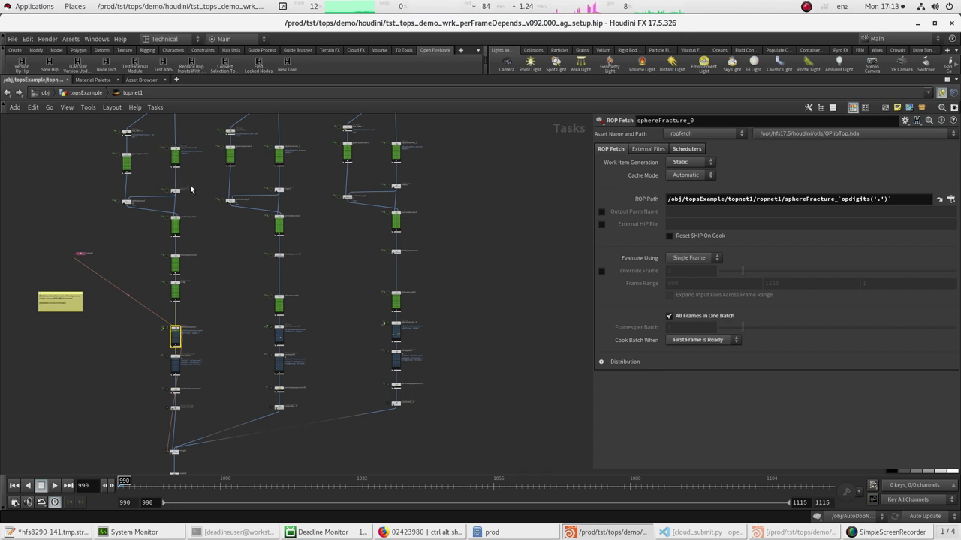
scroll(156, 340, up, 10)
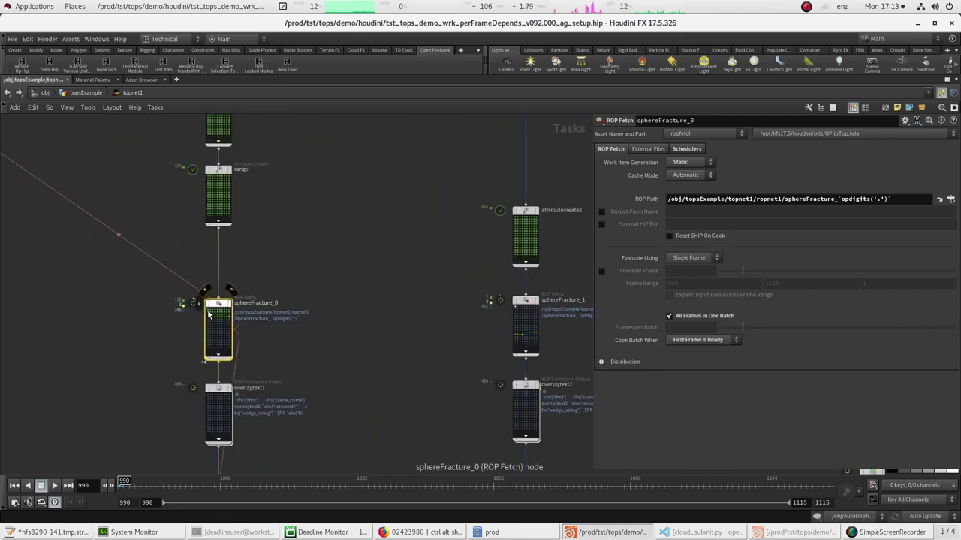
scroll(242, 323, down, 5)
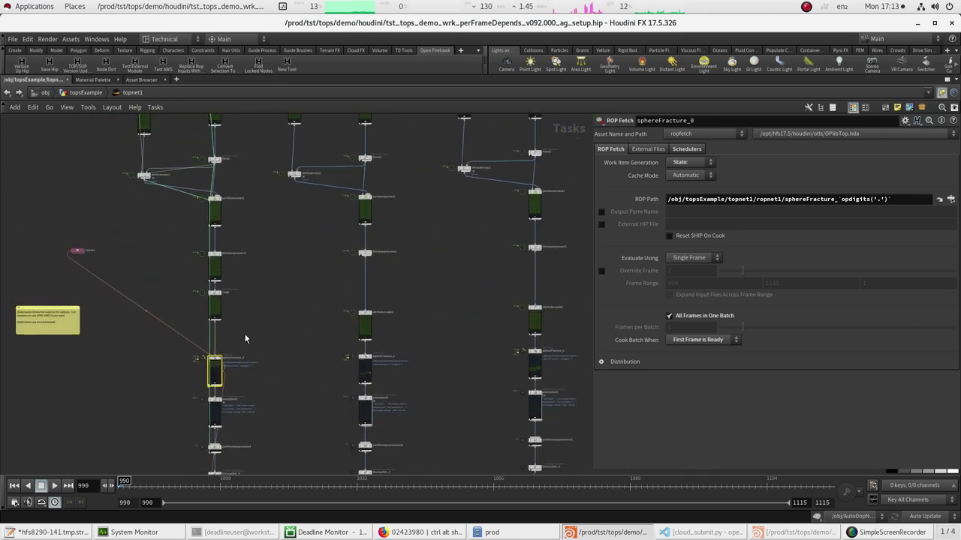
scroll(241, 324, down, 3)
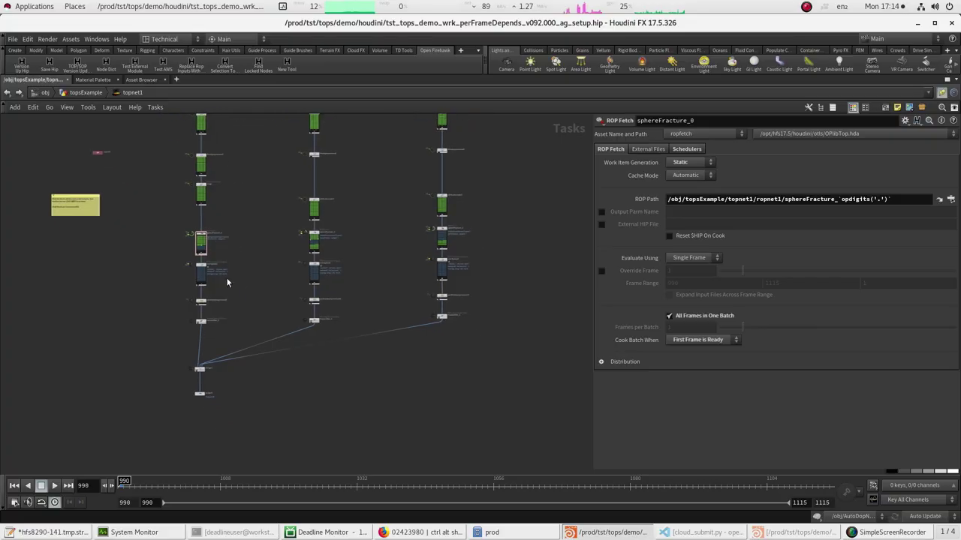
scroll(227, 283, up, 4)
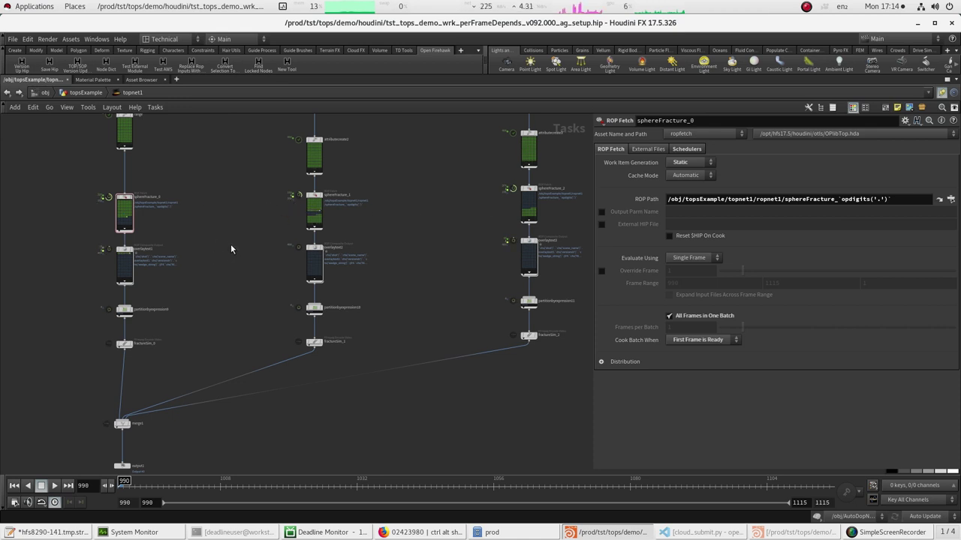
scroll(231, 249, down, 2)
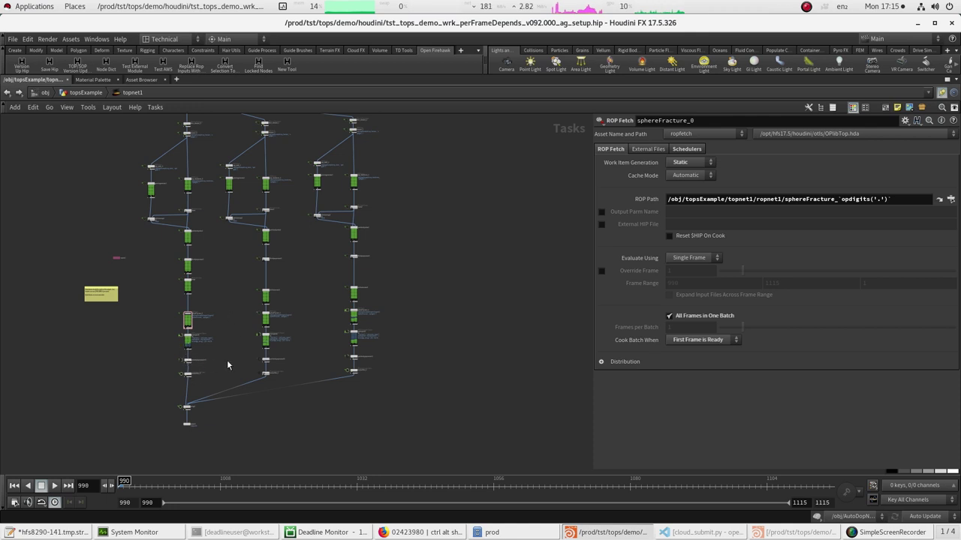
scroll(228, 366, up, 5)
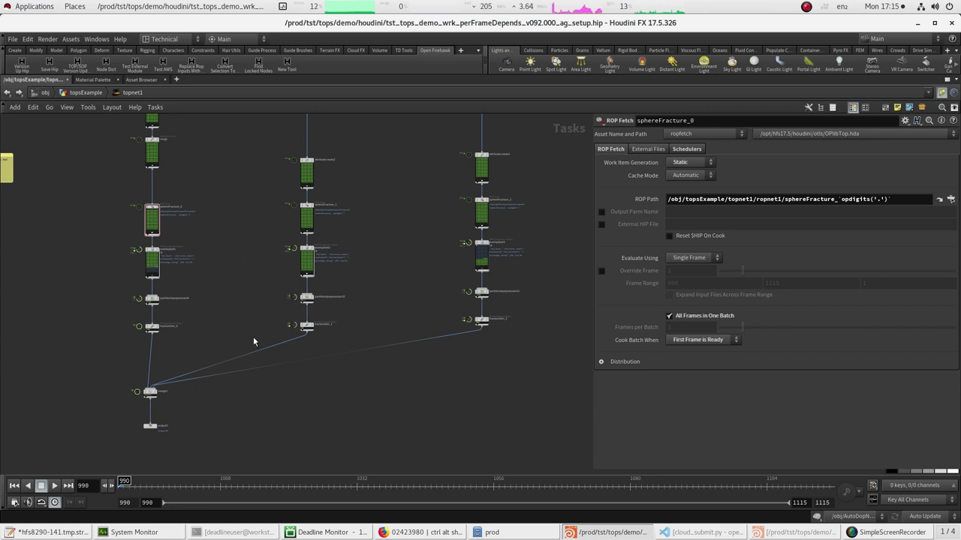
scroll(244, 289, down, 8)
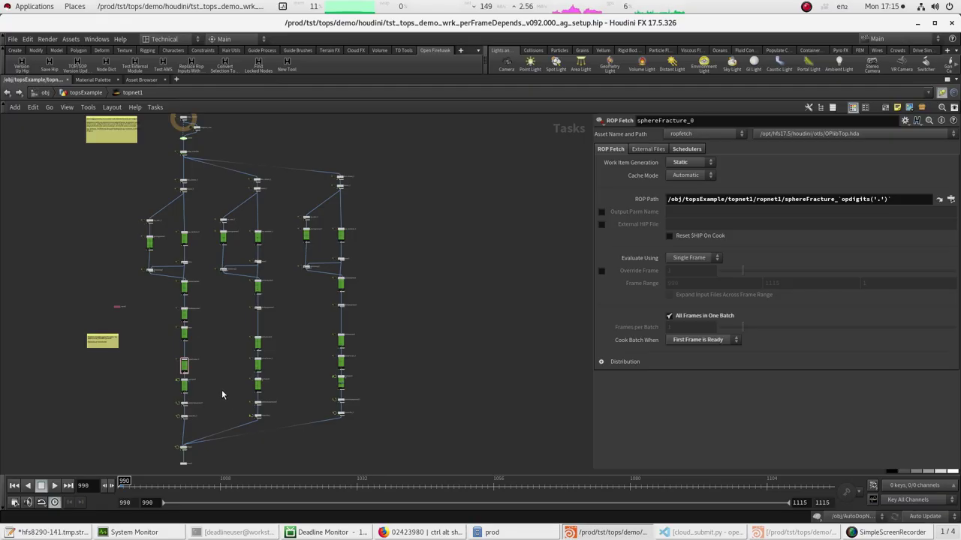
scroll(212, 406, up, 5)
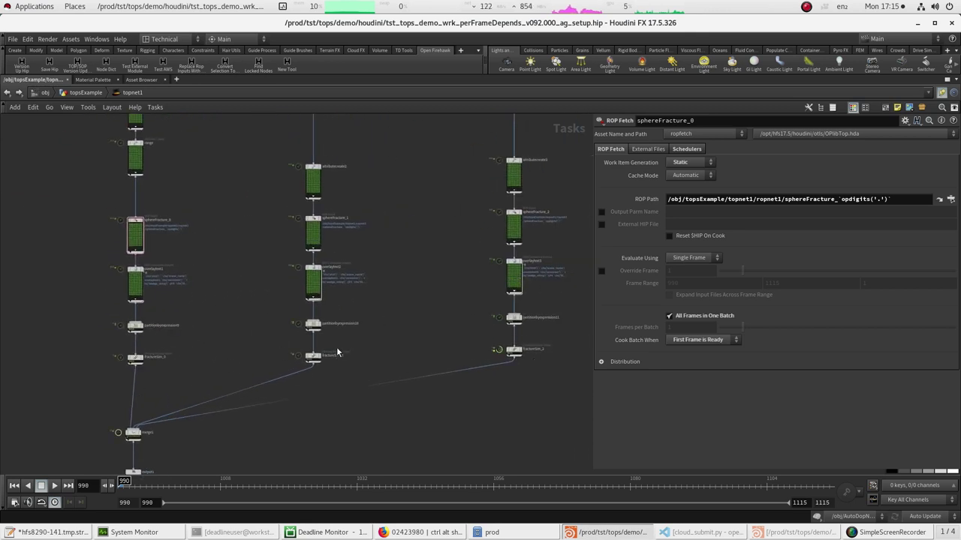
- Show the node info of fractureSim_1 in the second branch and open its v092 output folder from the output link
drag(337, 352, 268, 377)
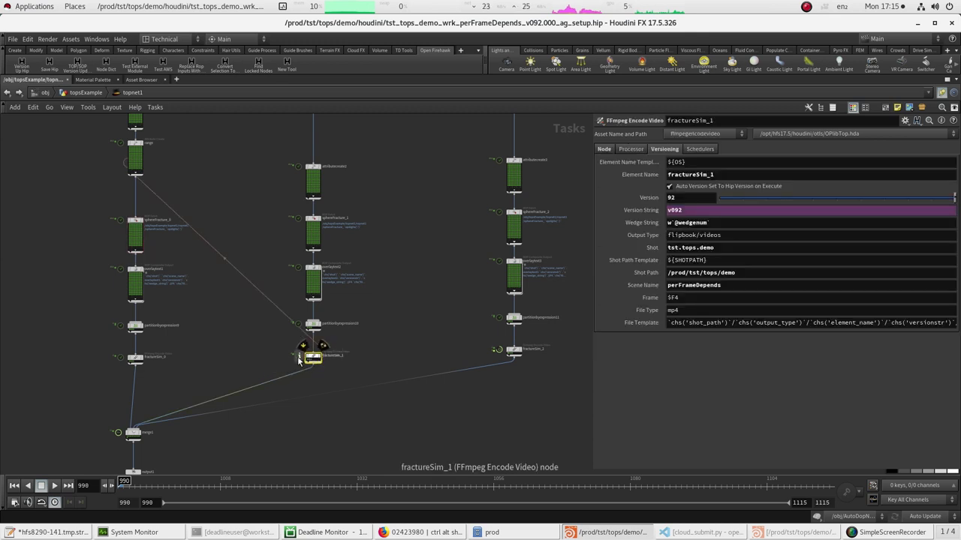
click(299, 359)
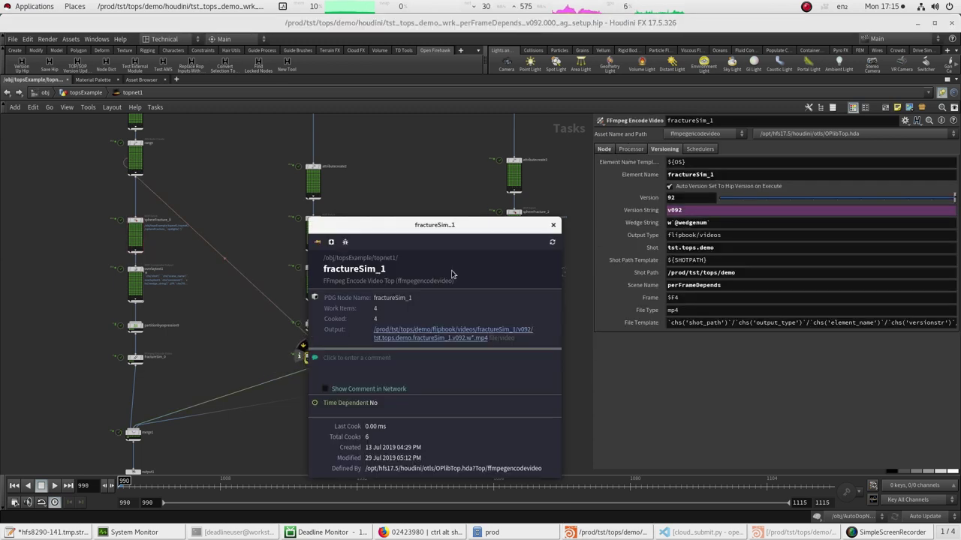
click(554, 224)
middle_click(313, 358)
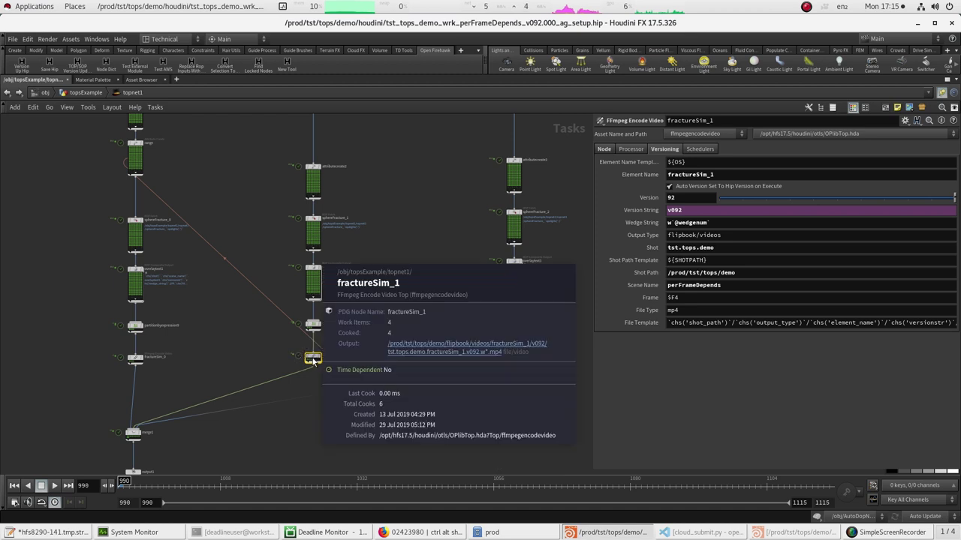
mouse_move(316, 359)
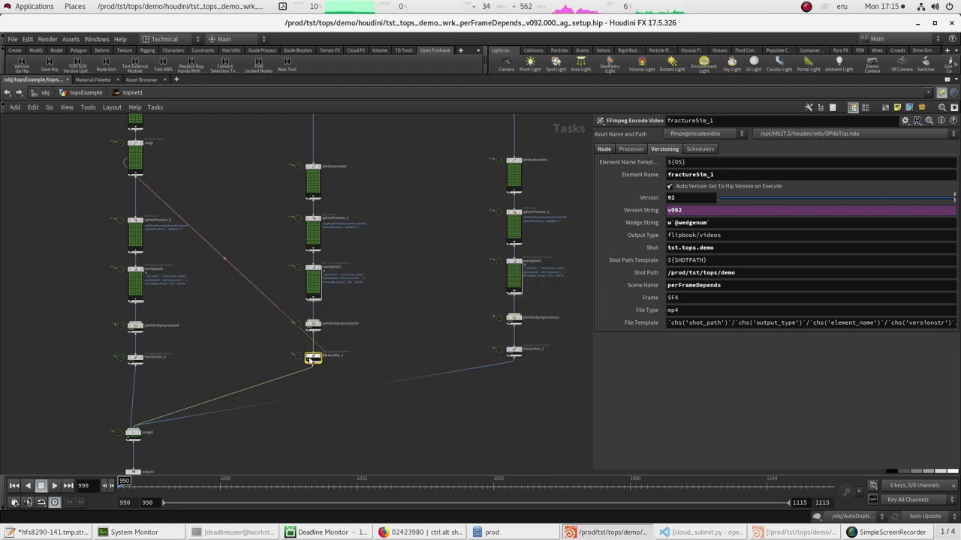
click(300, 356)
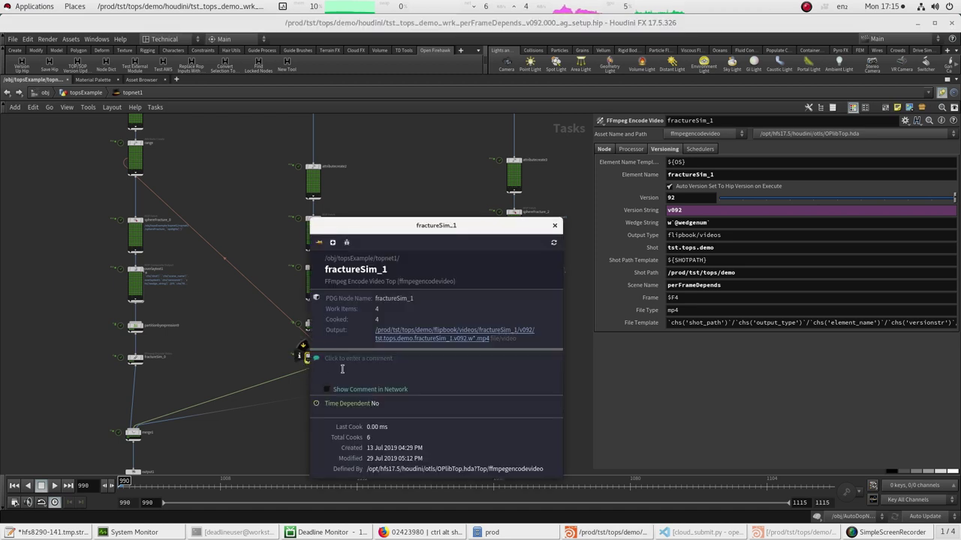
click(442, 330)
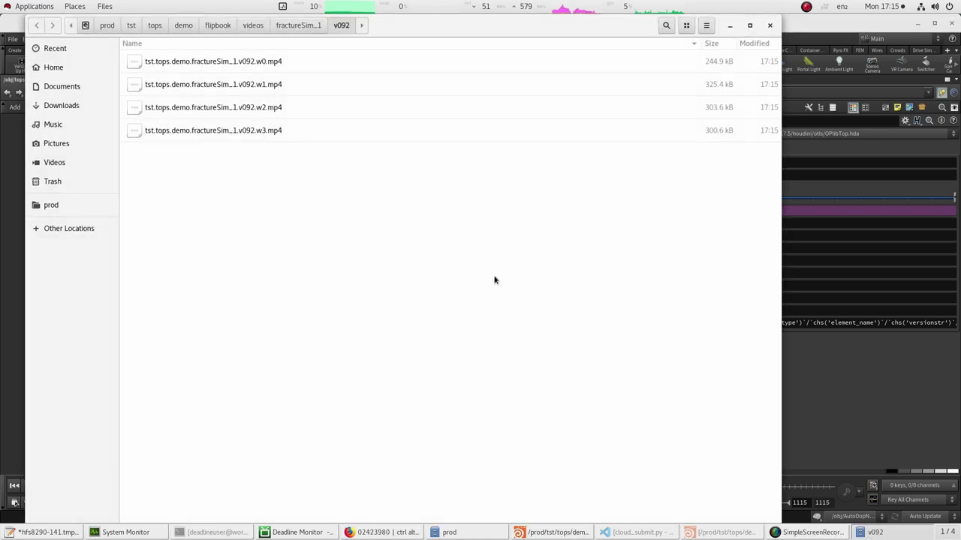
- Play tst.tops.demo.fractureSim_1.v092.w0.mp4 and arrange the video player and the file browser side by side
double_click(243, 63)
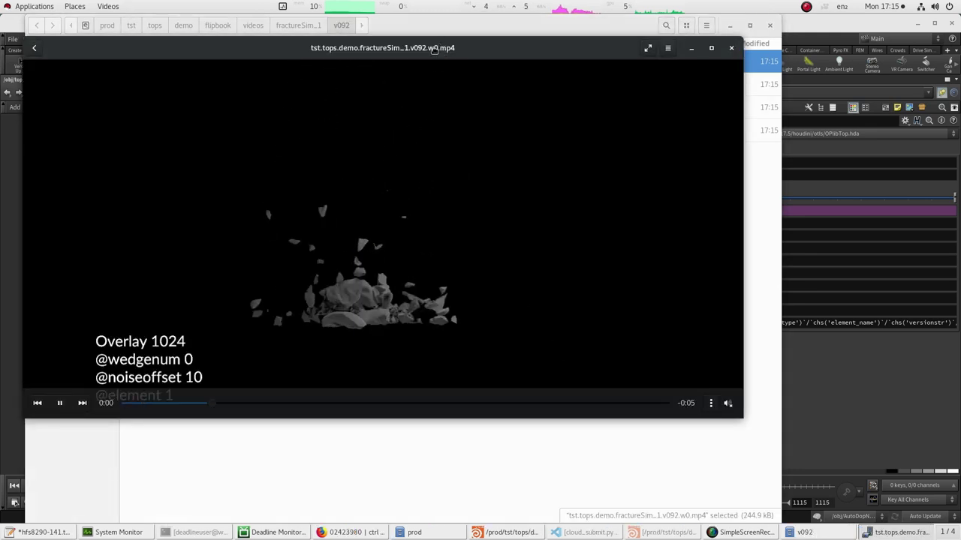
drag(434, 49, 957, 207)
click(375, 184)
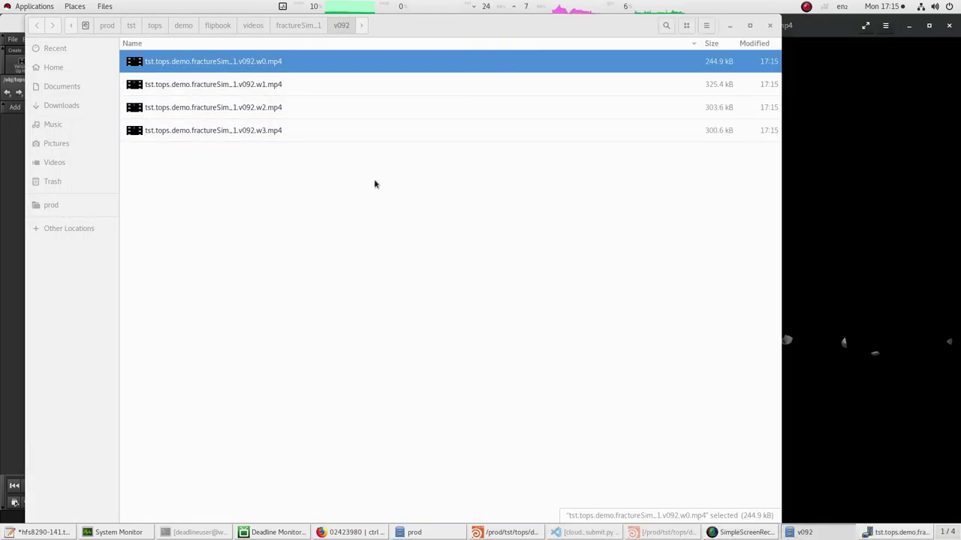
drag(425, 27, 0, 240)
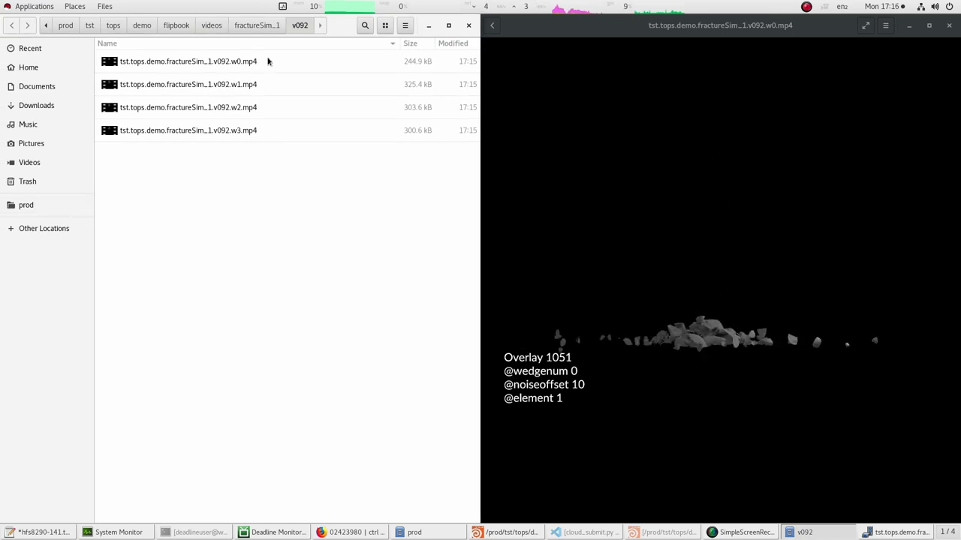
- Go up to the videos folder and open the v092 folder of fractureSim_2
click(216, 26)
click(176, 195)
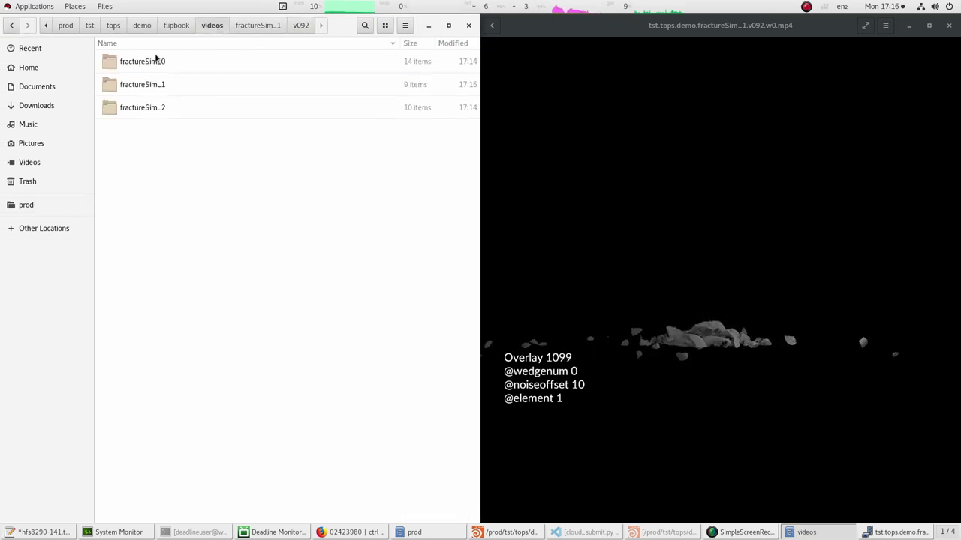
double_click(147, 111)
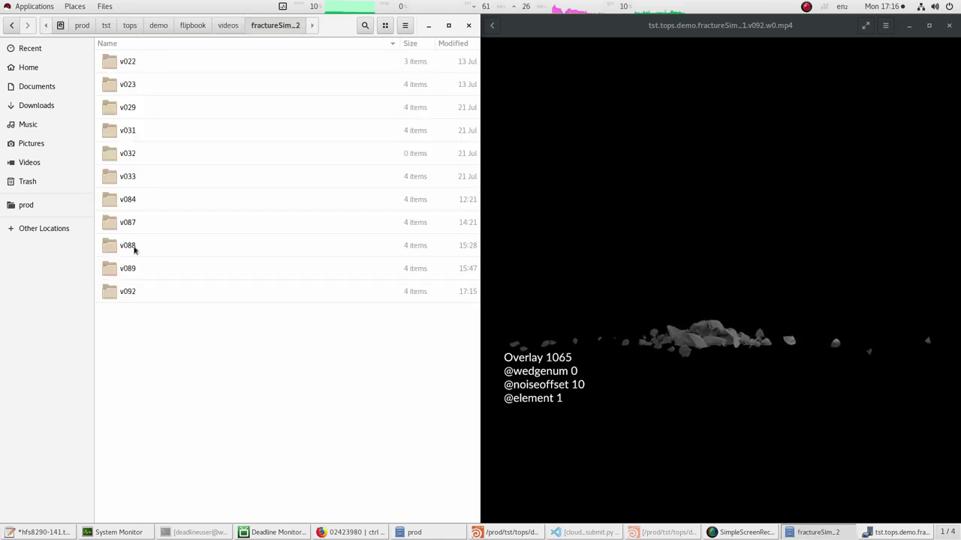
double_click(122, 293)
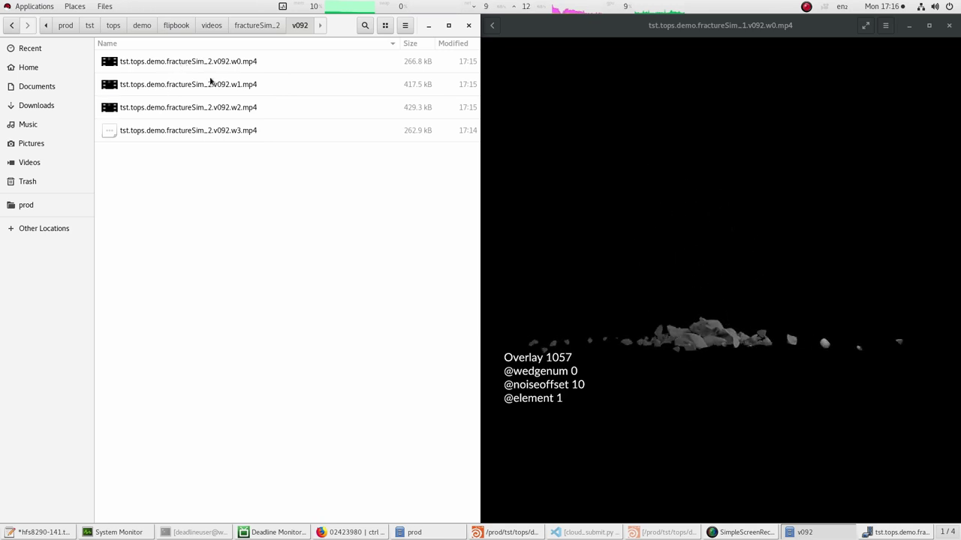
- Play the four fractureSim_2 v092 wedge videos, w0 to w3, and compare their overlay text
double_click(187, 61)
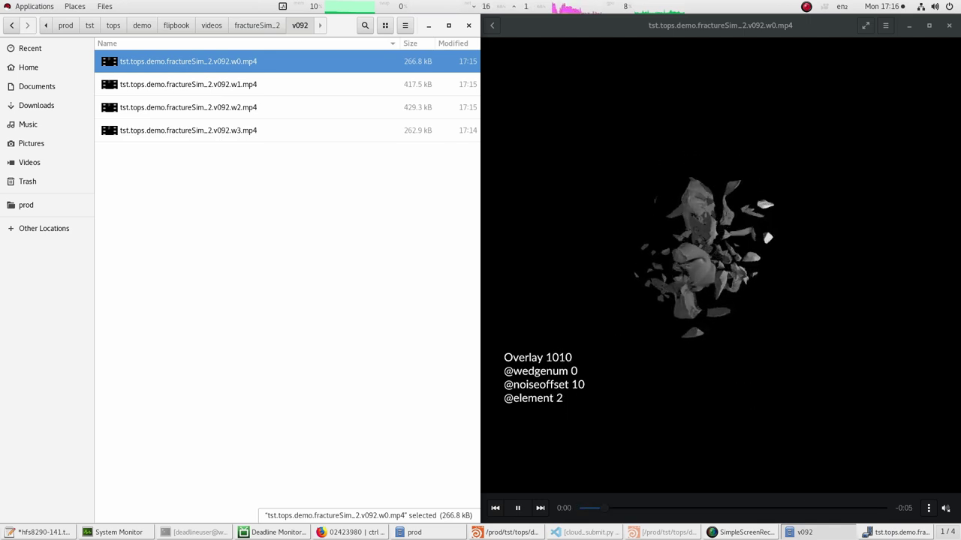
double_click(229, 84)
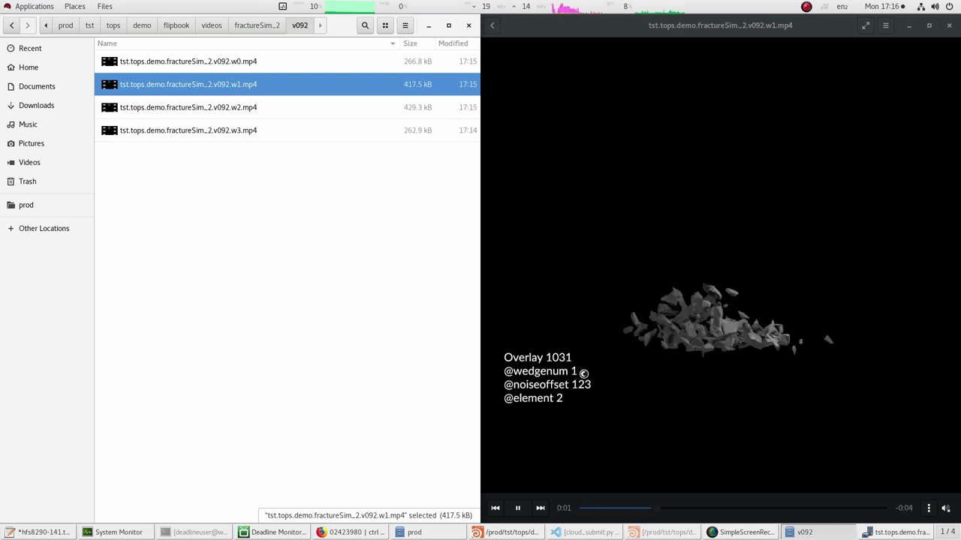
click(225, 109)
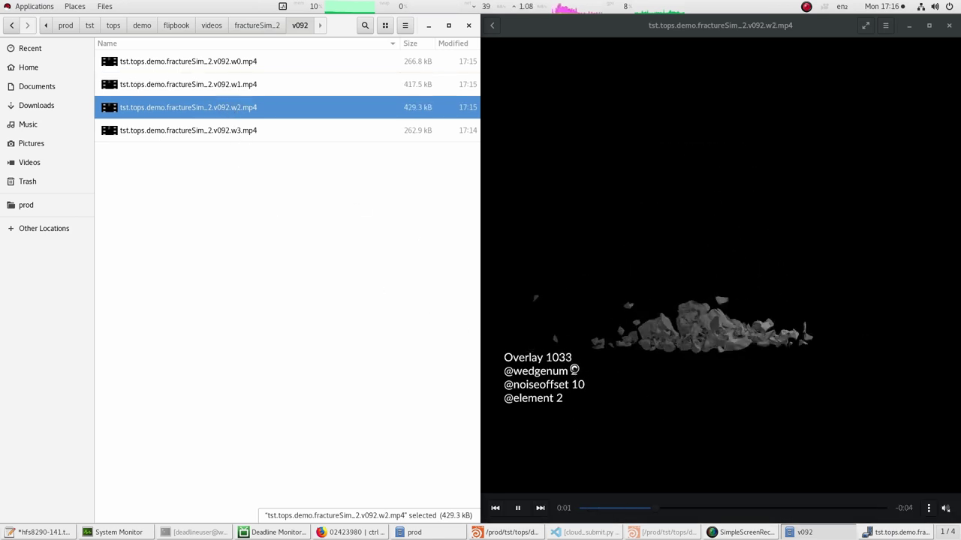
click(217, 132)
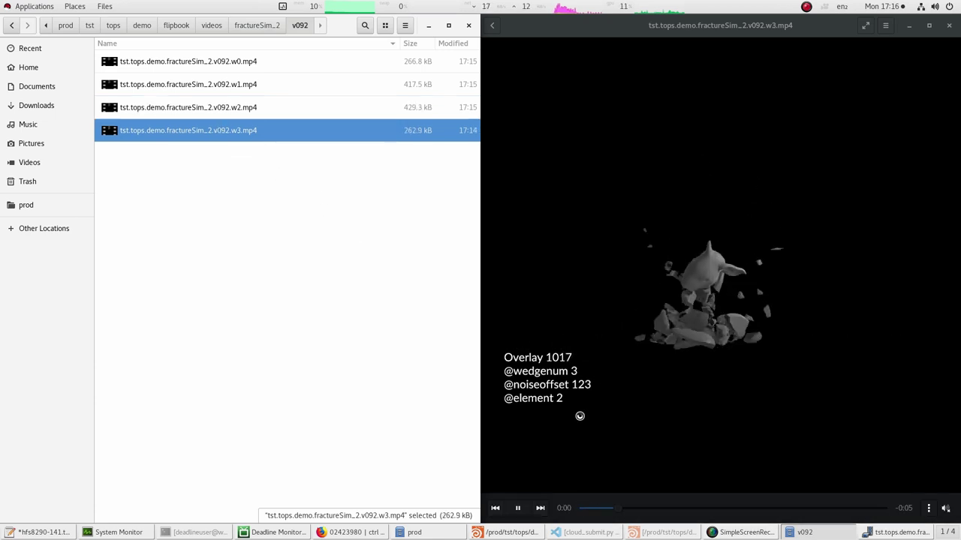
click(294, 201)
- Go up to the videos folder and open the v092 folder of fractureSim_1
click(211, 25)
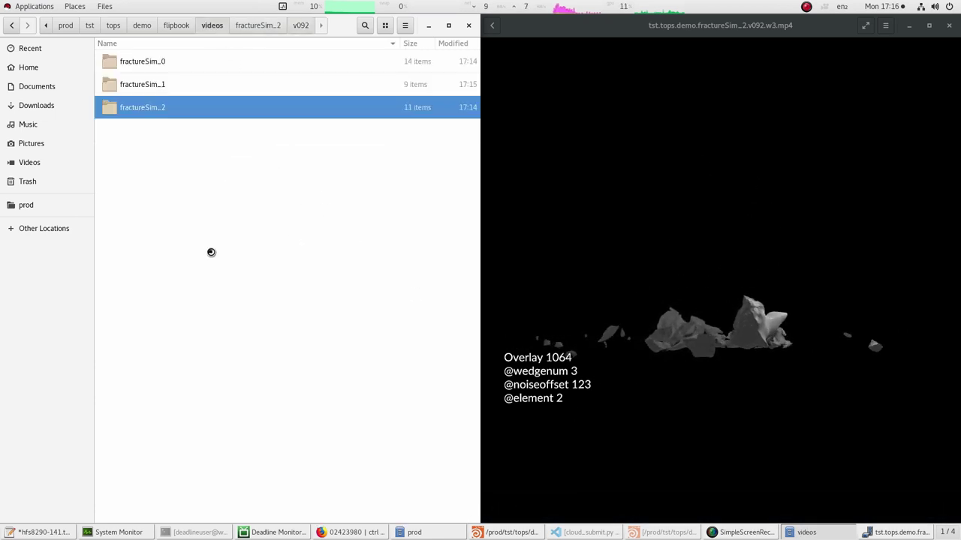
click(210, 251)
double_click(145, 85)
click(173, 192)
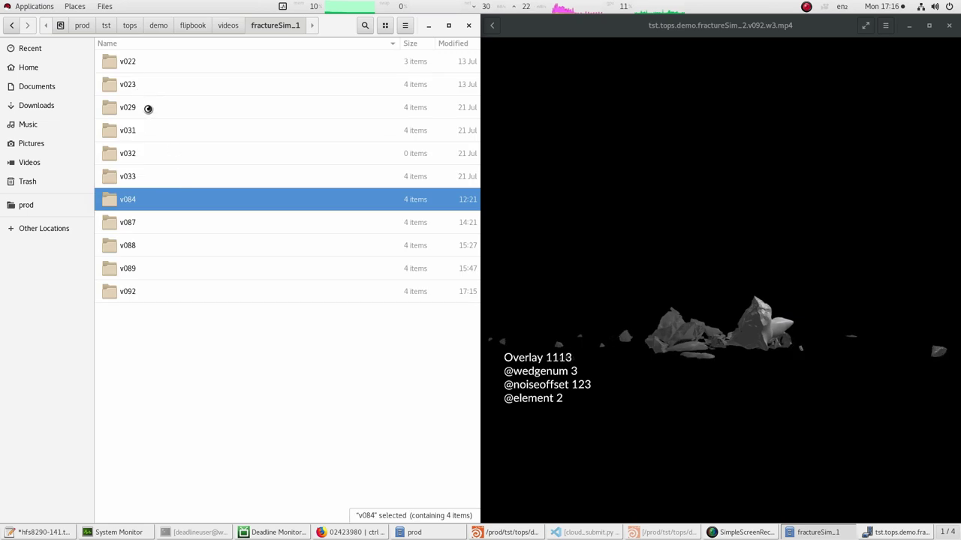
double_click(129, 292)
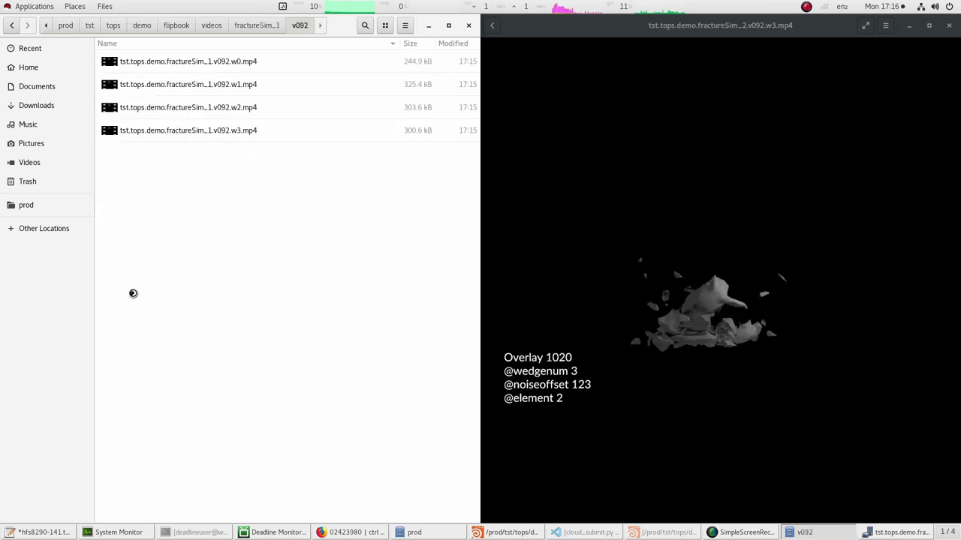
- Play the four fractureSim_1 v092 wedge videos, w0 to w3, and compare their overlay text
double_click(213, 63)
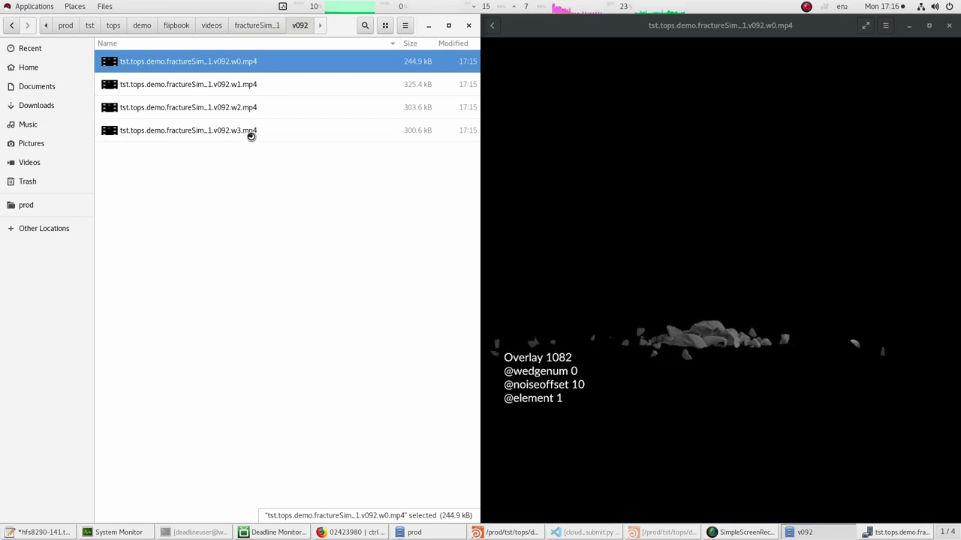
double_click(157, 86)
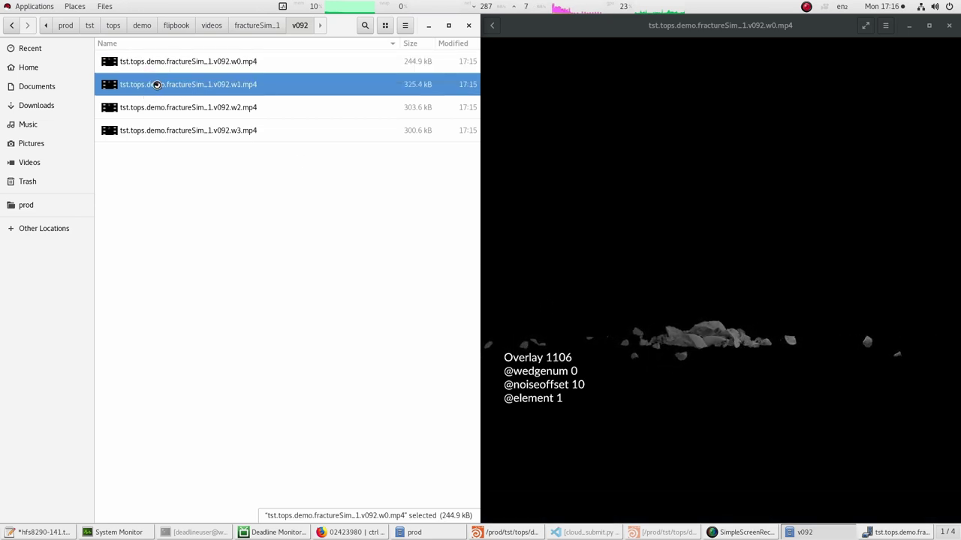
double_click(192, 107)
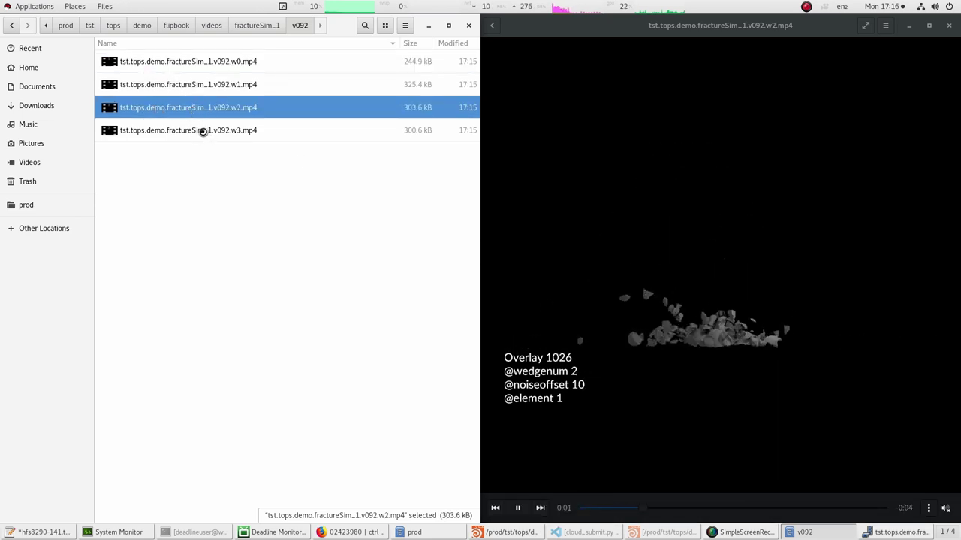
double_click(200, 131)
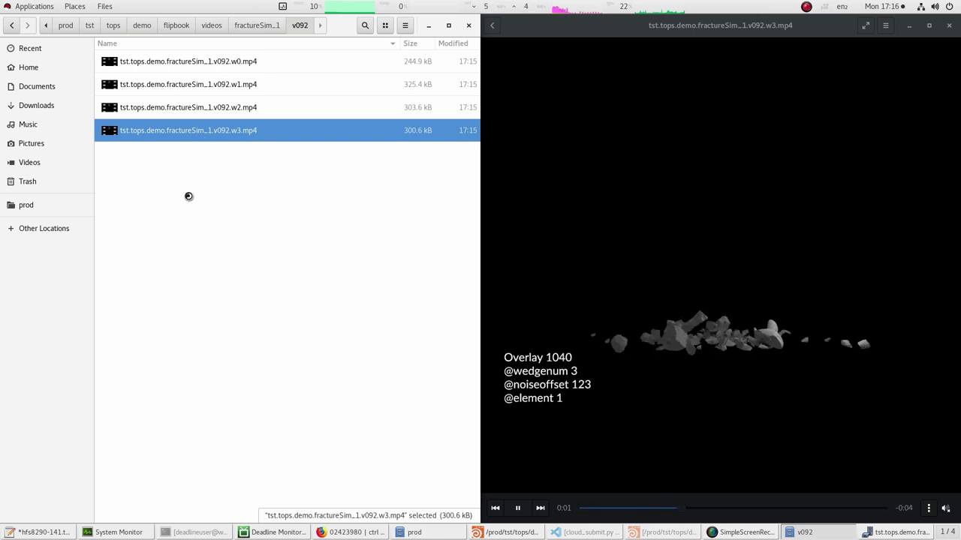
click(188, 195)
- Go up to the videos folder and open the v092 folder of fractureSim_0
click(213, 27)
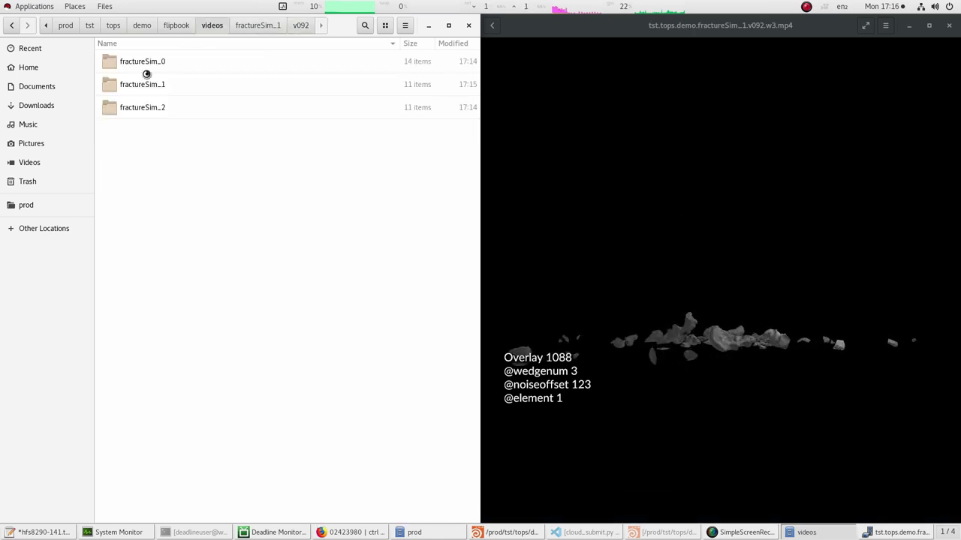
click(147, 63)
double_click(147, 64)
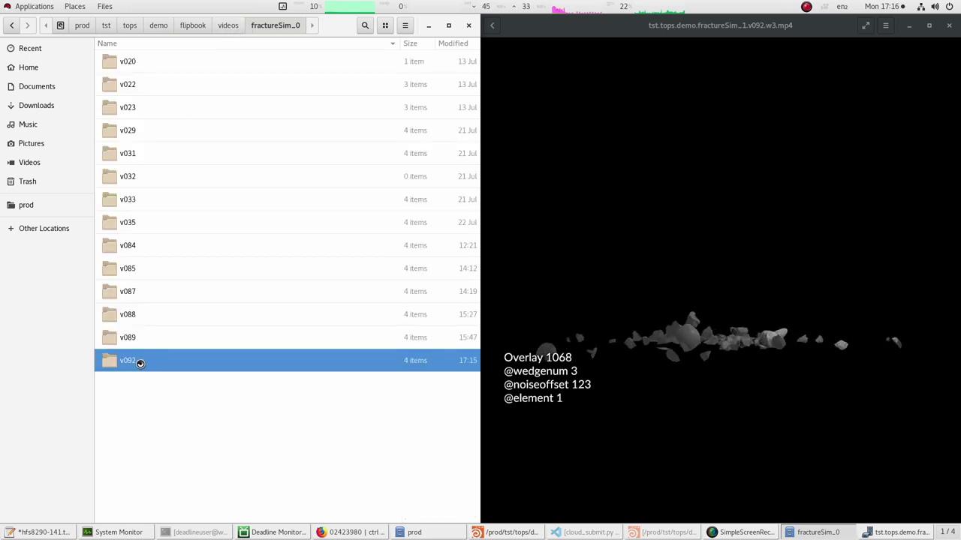
double_click(140, 360)
- Play the four fractureSim_0 v092 wedge videos, w0 to w3, and compare their overlay text
double_click(239, 61)
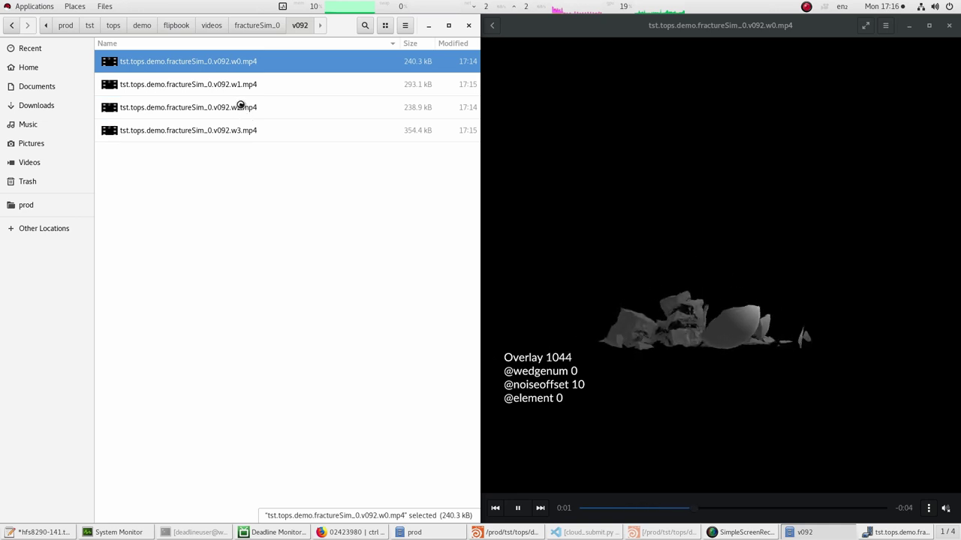
double_click(243, 84)
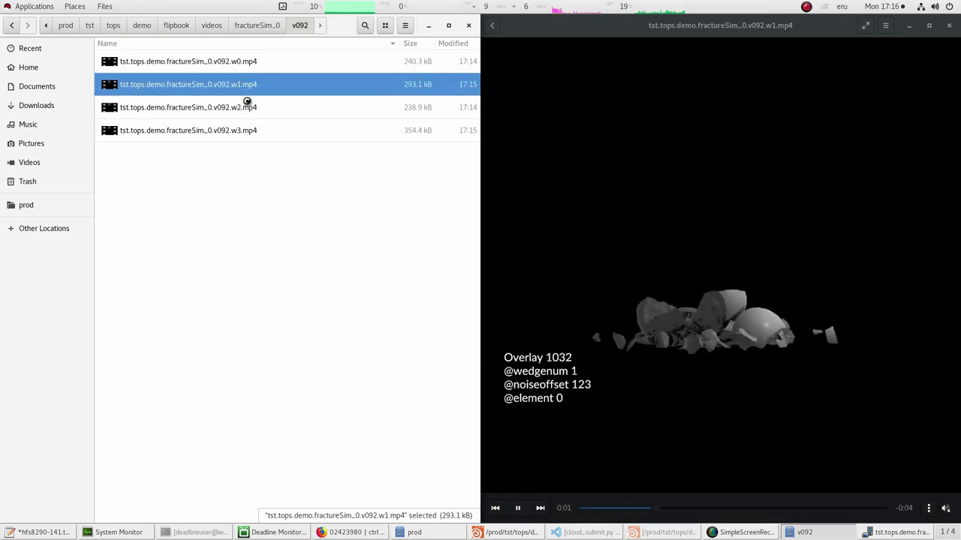
double_click(237, 107)
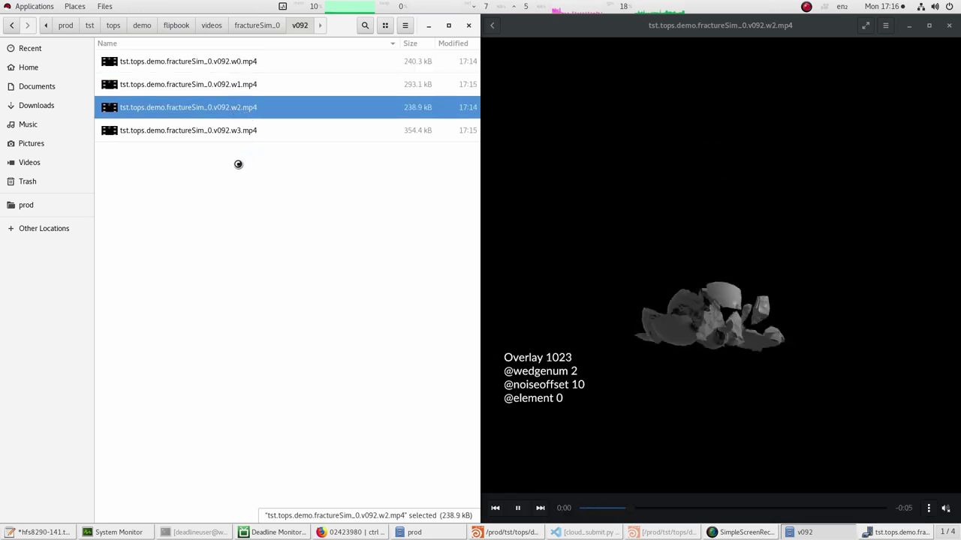
double_click(244, 130)
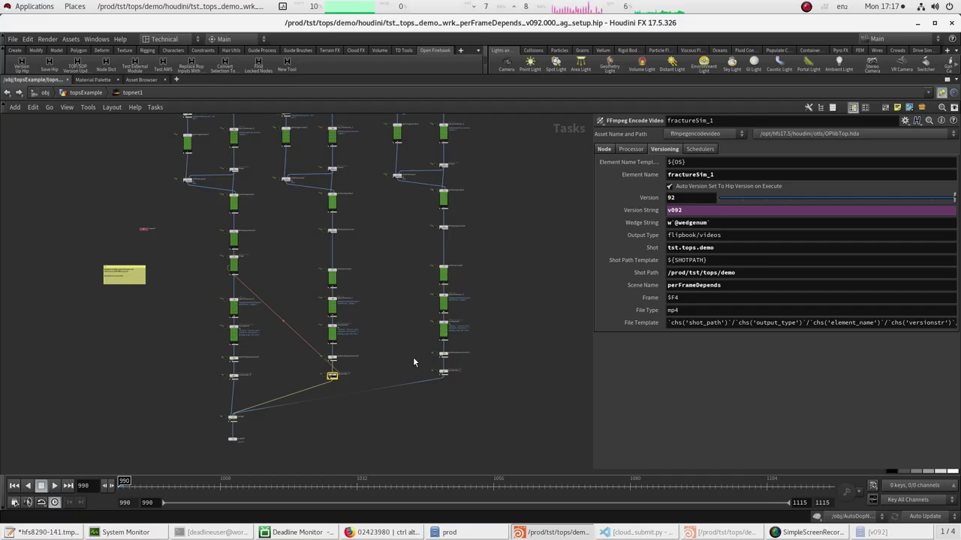
- Move genericgenerator1 in the first branch of topnet1 down, closer to attributecopy1
scroll(224, 206, up, 5)
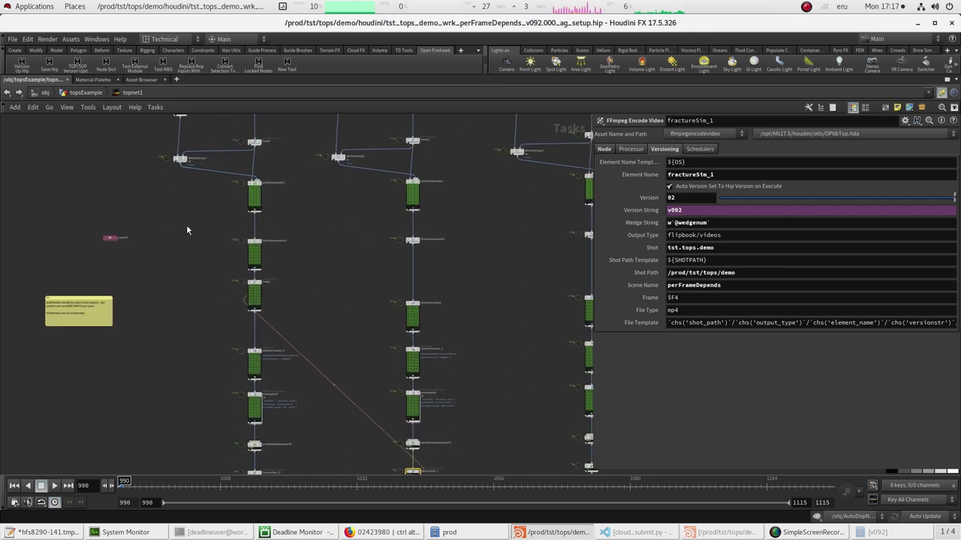
scroll(244, 213, up, 5)
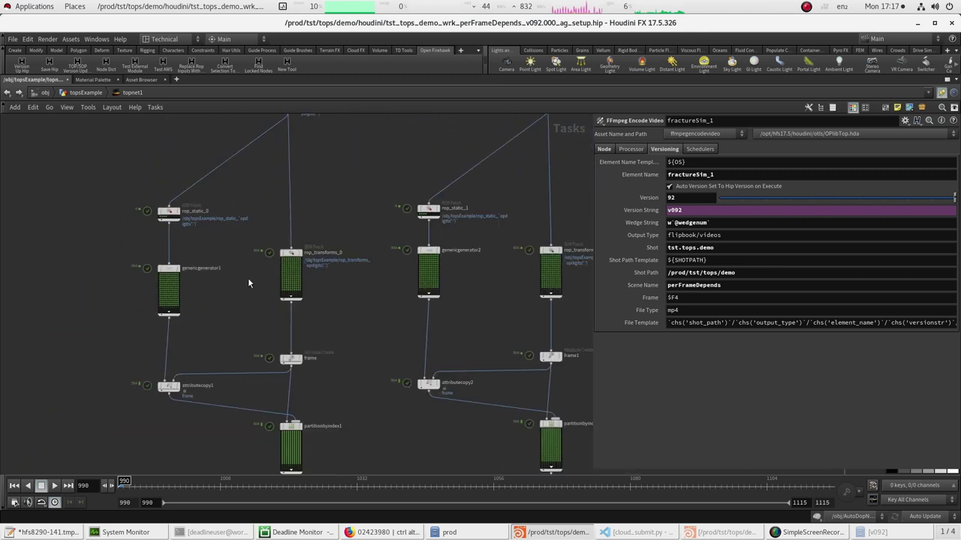
drag(167, 268, 168, 307)
scroll(337, 301, down, 1)
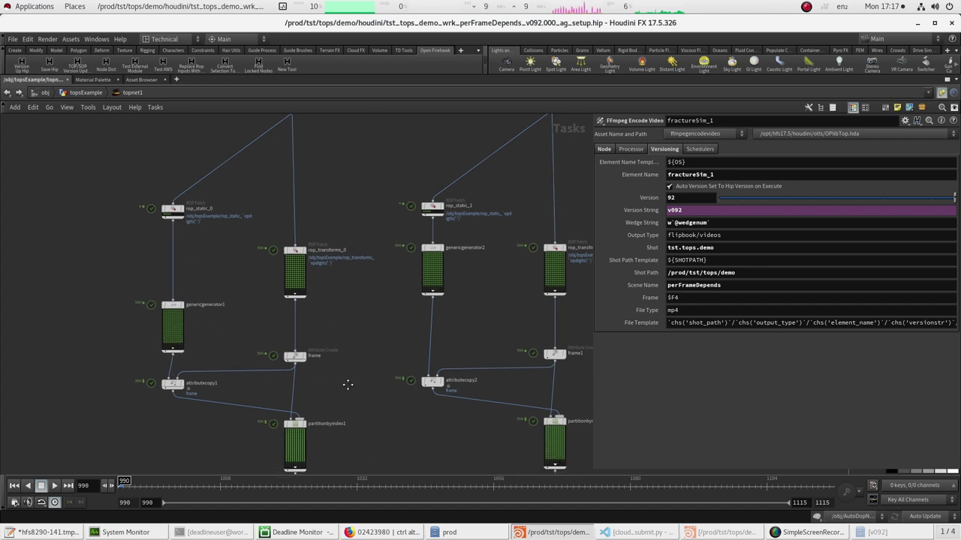
- Select genericgenerator1, frame, attributecopy1 and partitionbyindex1 together to review their dependencies, clear the selection and examine this part of the first branch closely
drag(335, 304, 159, 426)
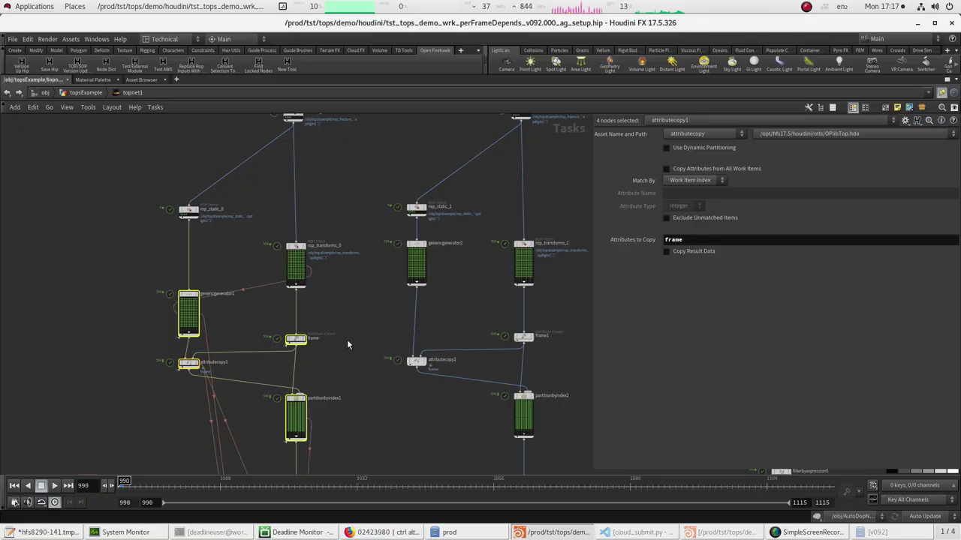
click(250, 315)
scroll(178, 344, up, 3)
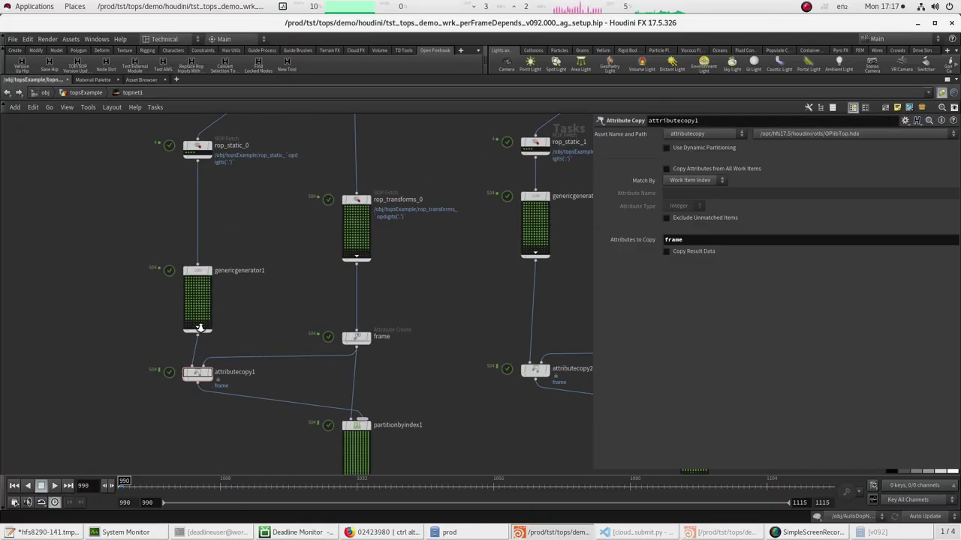